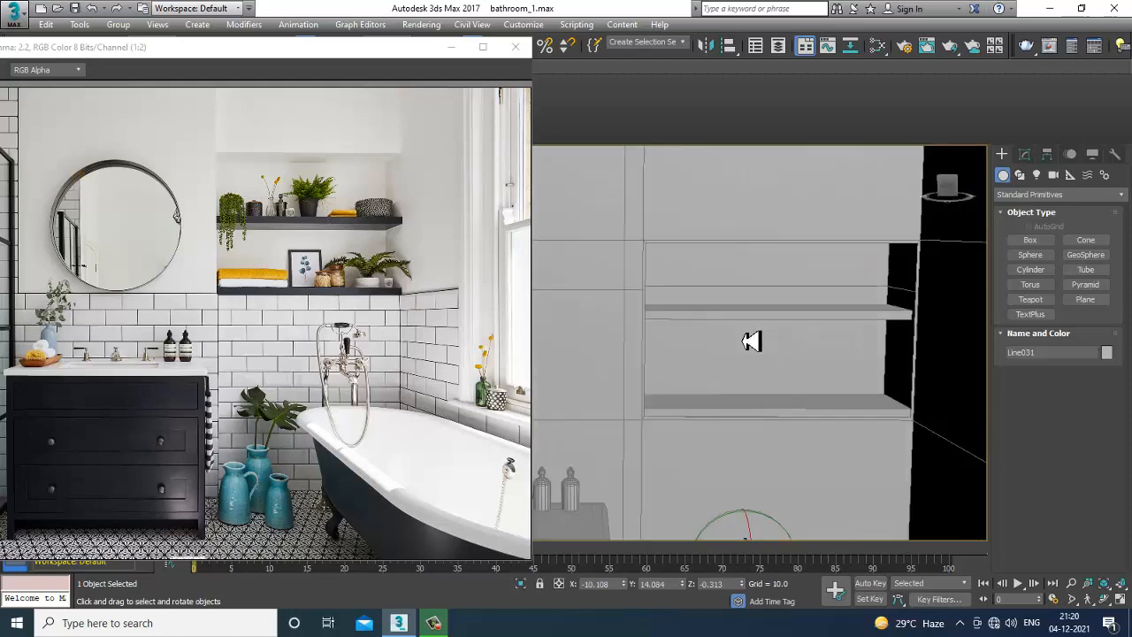
# Examine the accessories on the reference photo's shelves and compare them with the empty shelf niche in the bathroom model
pyautogui.scroll(1, 133, 359)
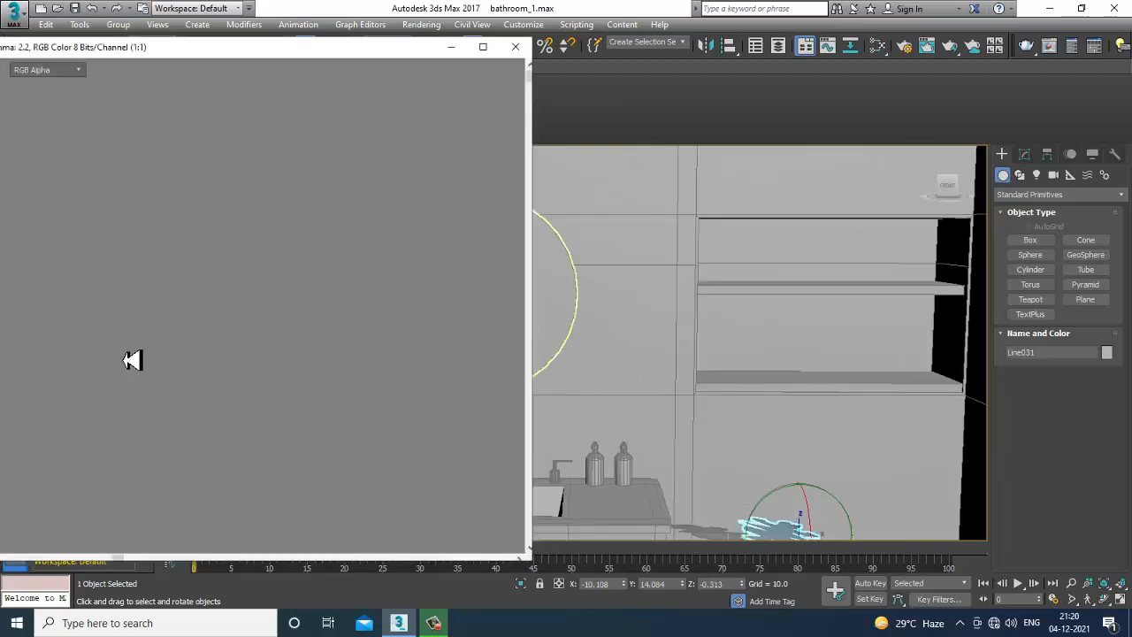
pyautogui.scroll(-1, 194, 356)
pyautogui.scroll(-1, 192, 356)
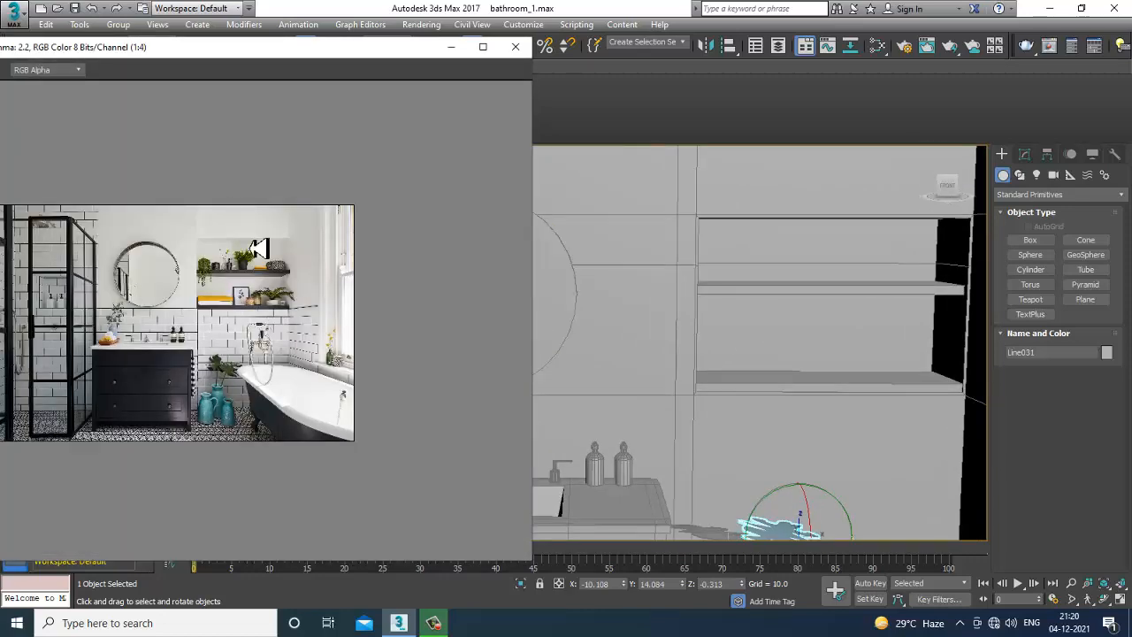
pyautogui.scroll(1, 258, 248)
pyautogui.scroll(-6, 794, 323)
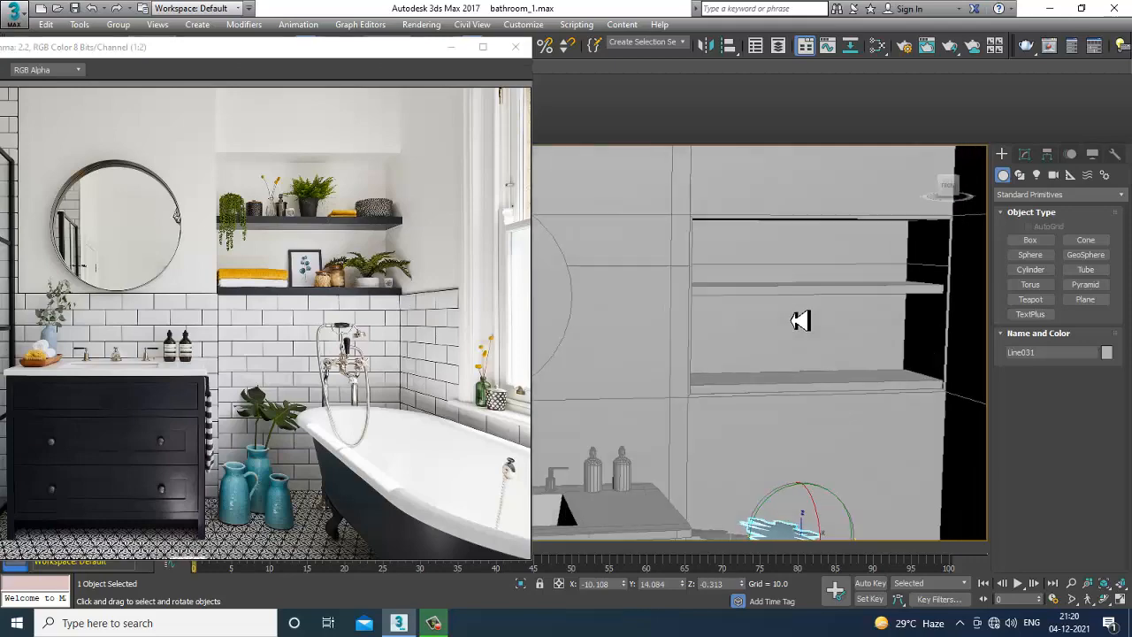
pyautogui.scroll(8, 787, 378)
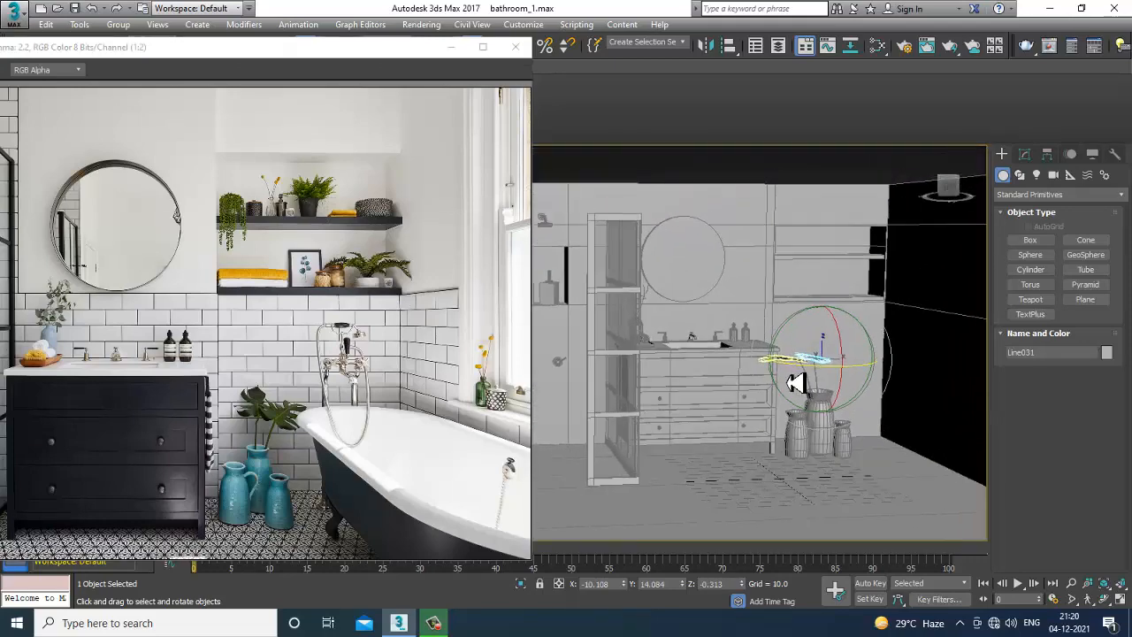
pyautogui.scroll(-8, 782, 383)
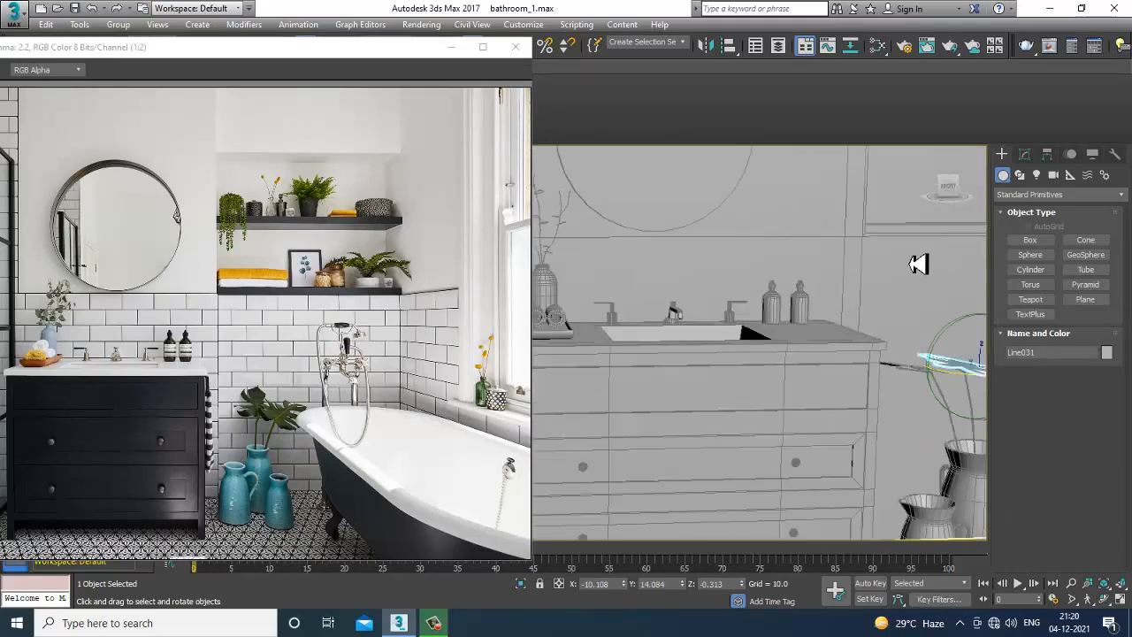
pyautogui.scroll(2, 819, 376)
pyautogui.scroll(10, 818, 375)
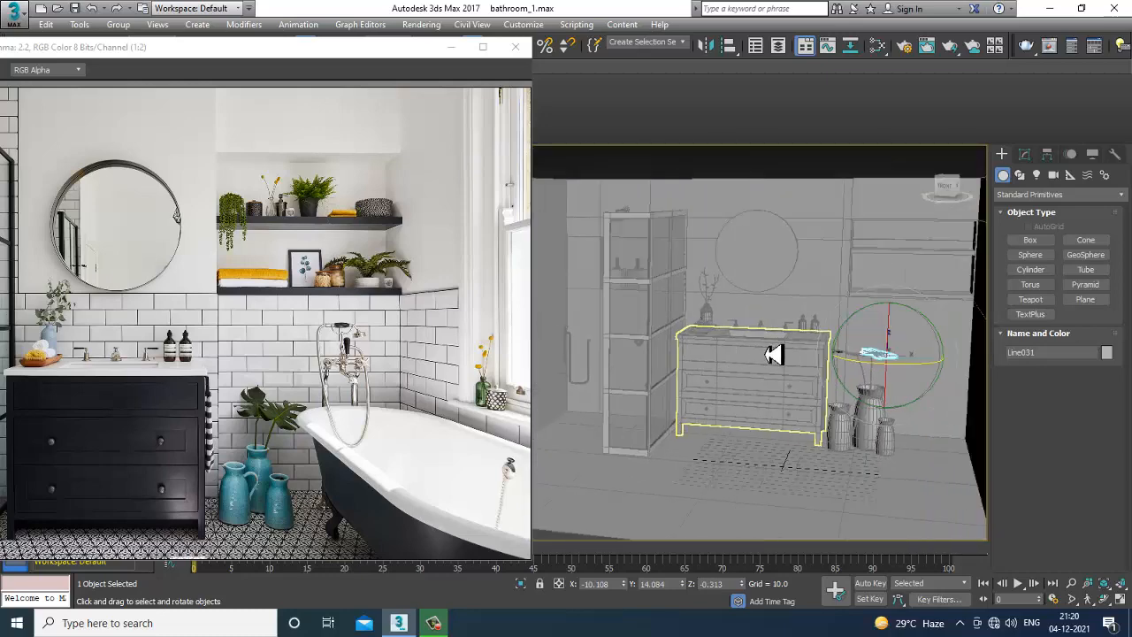
pyautogui.moveTo(794, 347); pyautogui.dragTo(784, 372, button='middle')
pyautogui.scroll(1, 321, 253)
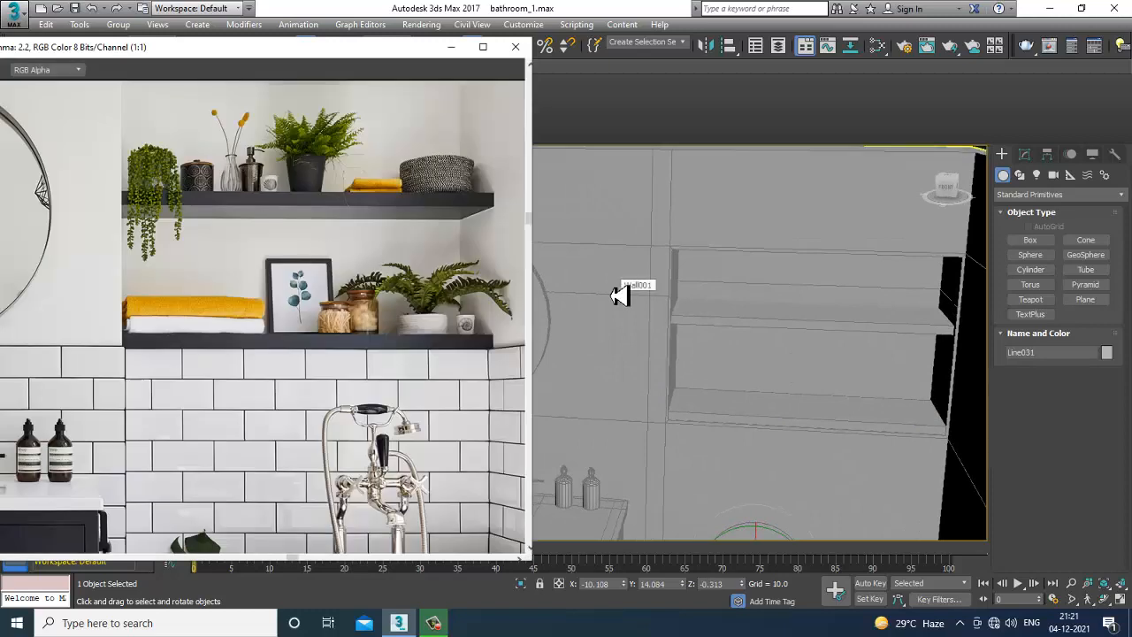
pyautogui.moveTo(796, 383); pyautogui.dragTo(734, 320, button='middle')
pyautogui.hotkey('alt', 'w')
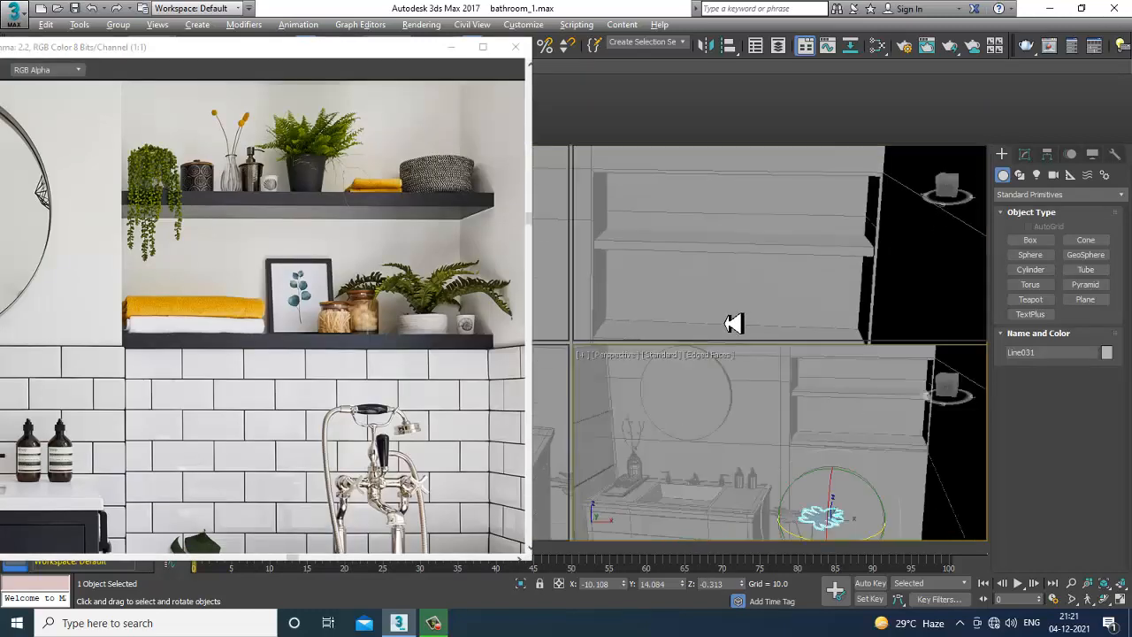
pyautogui.middleClick(746, 254)
pyautogui.hotkey('alt', 'w')
pyautogui.scroll(-3, 699, 264)
pyautogui.moveTo(603, 336); pyautogui.dragTo(684, 352, button='middle')
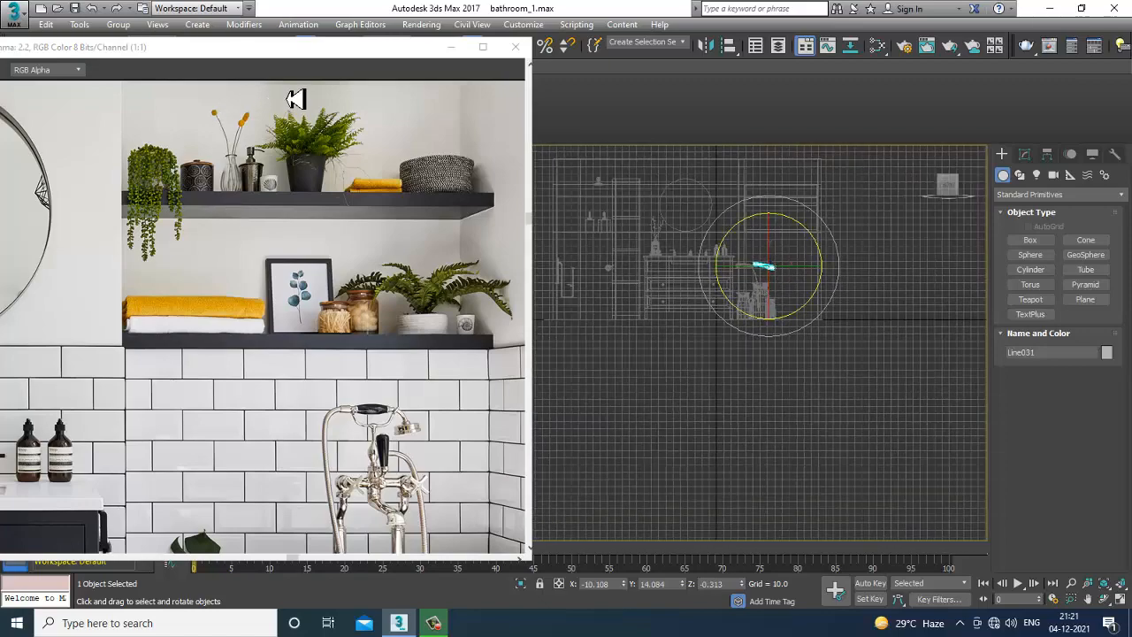
# Maximise the Left view on the side profile of the shelves and place the reference photo beside it
pyautogui.moveTo(334, 59); pyautogui.dragTo(27, 76)
pyautogui.hotkey('alt', 'w')
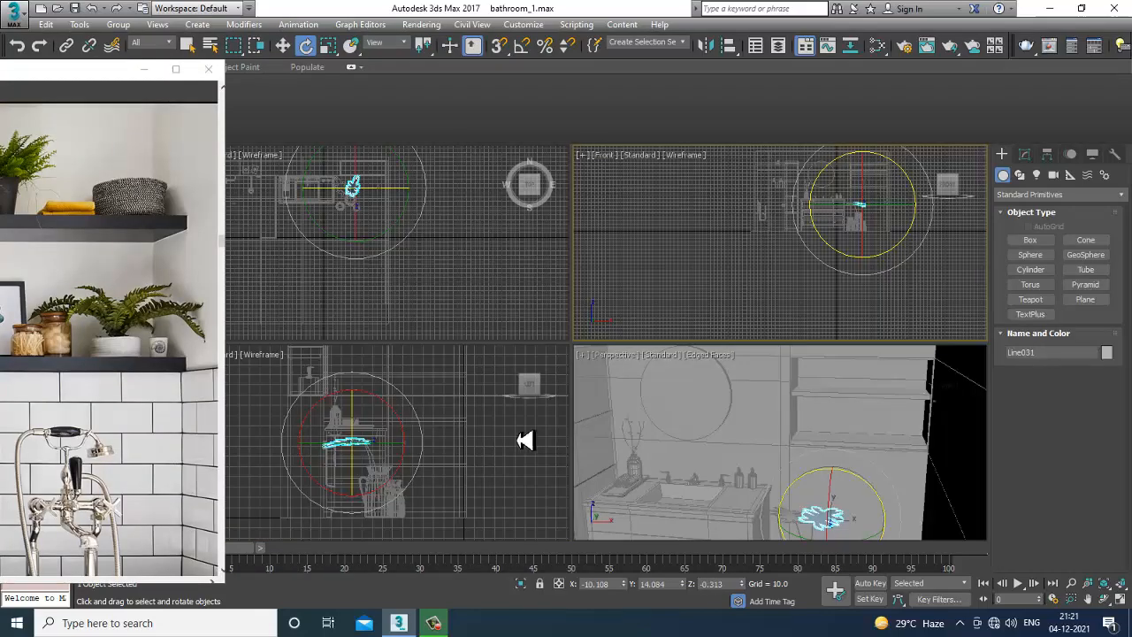
pyautogui.moveTo(525, 439); pyautogui.dragTo(469, 434, button='middle')
pyautogui.hotkey('alt', 'w')
pyautogui.scroll(4, 413, 342)
pyautogui.moveTo(413, 342); pyautogui.dragTo(531, 265, button='middle')
pyautogui.scroll(-6, 537, 296)
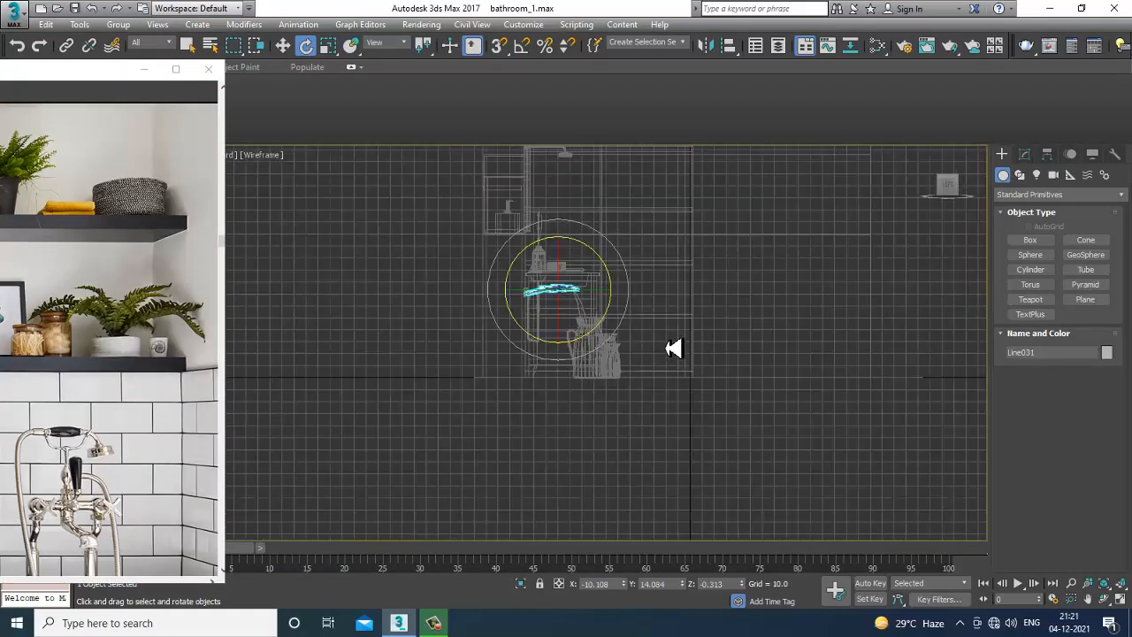
pyautogui.scroll(6, 634, 293)
pyautogui.moveTo(550, 222); pyautogui.dragTo(732, 351, button='middle')
pyautogui.scroll(-4, 739, 350)
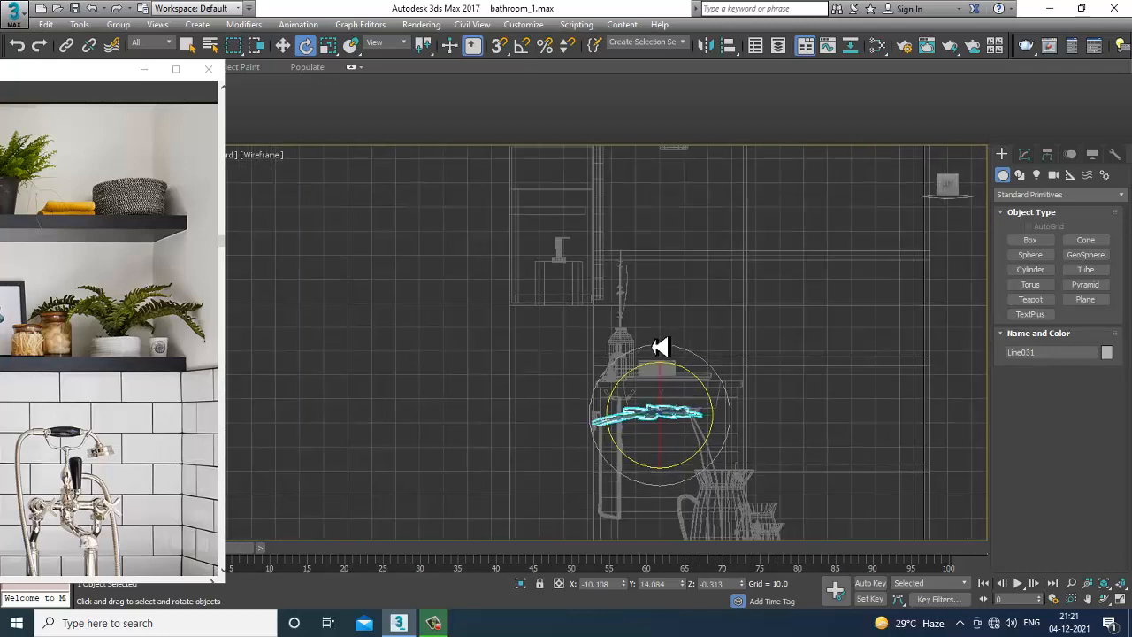
pyautogui.moveTo(650, 317); pyautogui.dragTo(681, 472, button='middle')
pyautogui.scroll(4, 618, 360)
pyautogui.moveTo(611, 350); pyautogui.dragTo(661, 377, button='middle')
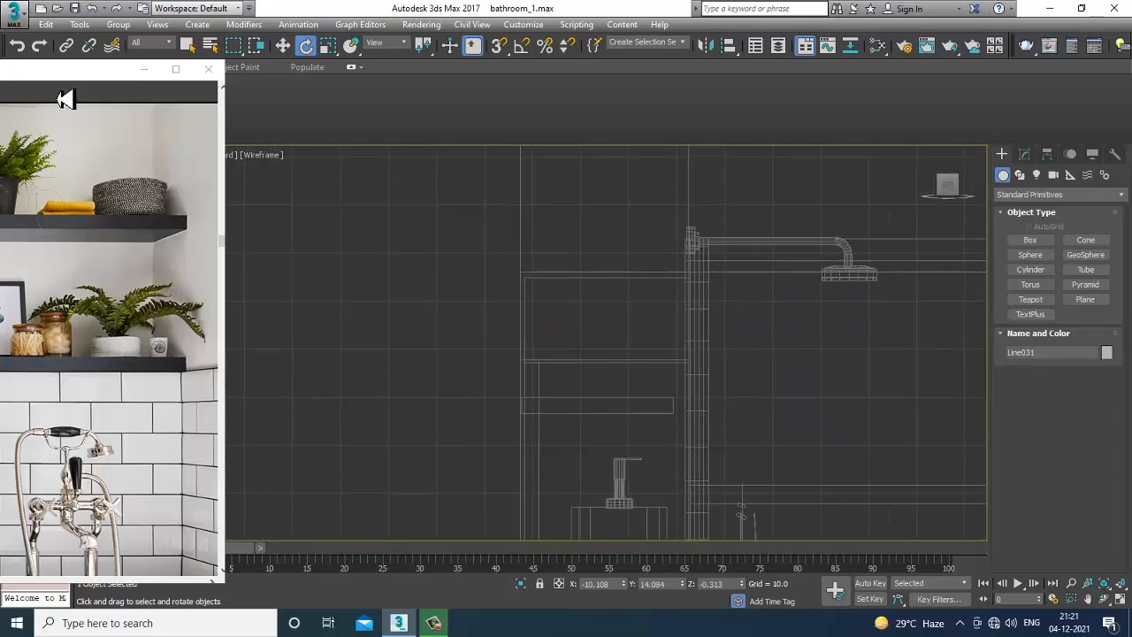
pyautogui.moveTo(71, 72); pyautogui.dragTo(298, 70)
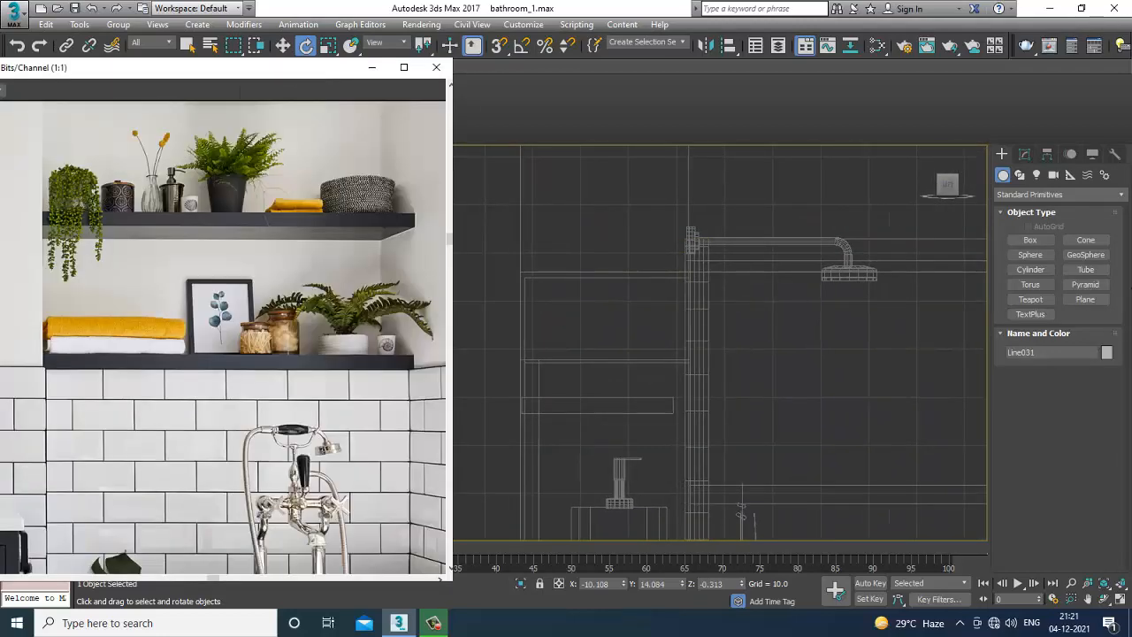
# Draw an inward-coiling open spline with straight corners above the shelf in the Left view as the folded towel's side profile
pyautogui.click(1018, 175)
pyautogui.click(1034, 251)
pyautogui.scroll(3, 547, 370)
pyautogui.moveTo(540, 370); pyautogui.dragTo(542, 369, button='middle')
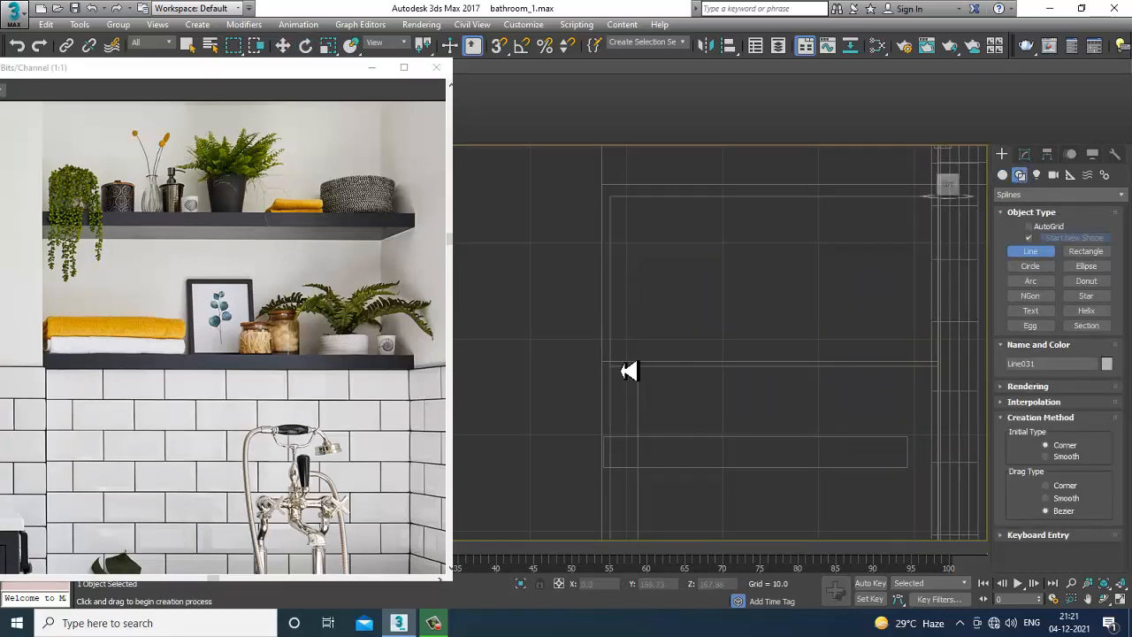
pyautogui.click(615, 369)
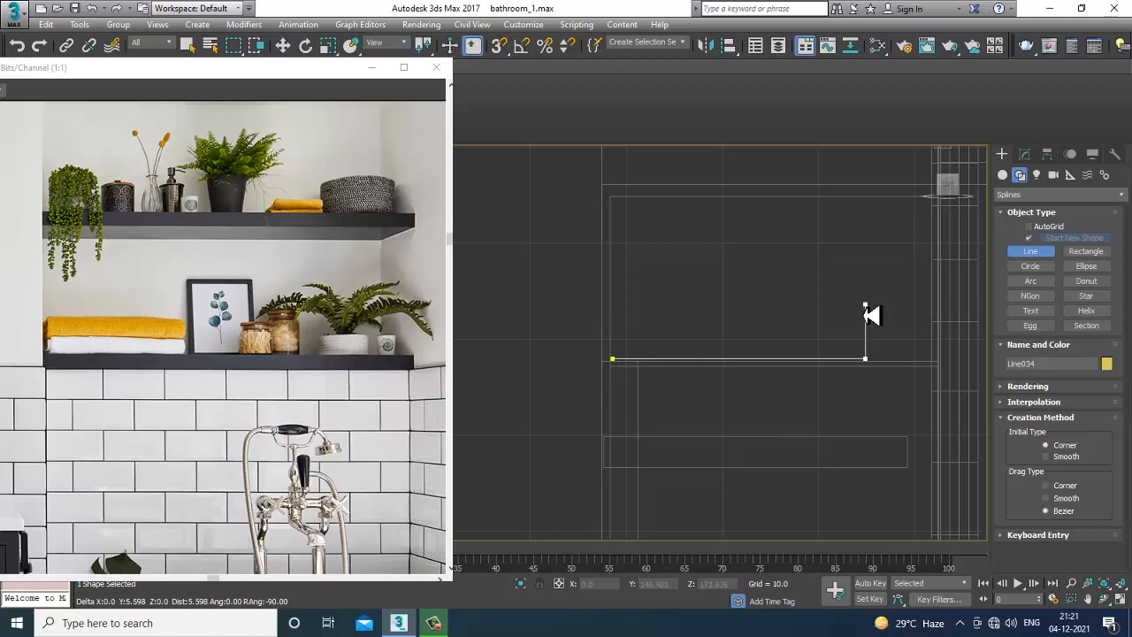
pyautogui.click(865, 300)
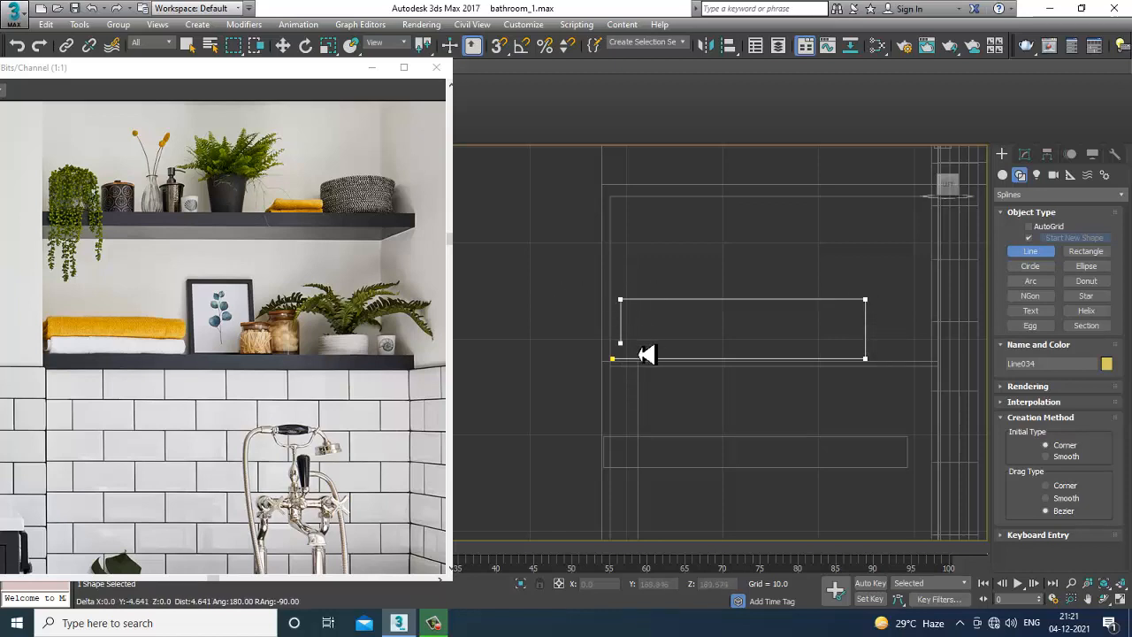
pyautogui.click(844, 316)
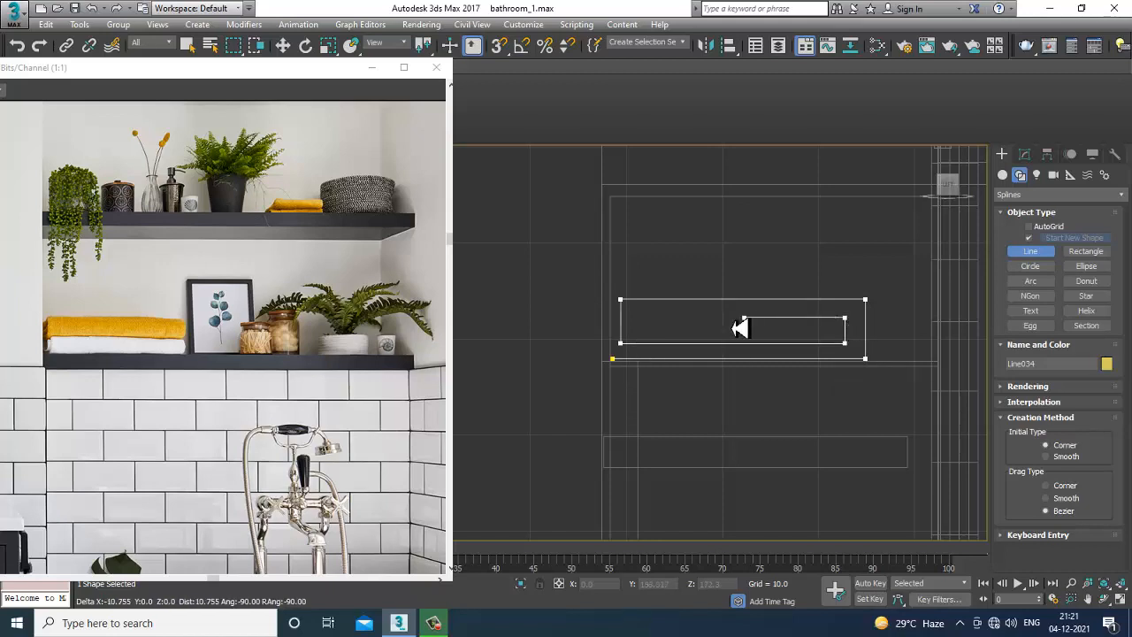
# Round all six corner vertices of the towel spline with a fillet of about 2.5
pyautogui.press('w')
pyautogui.press('1')
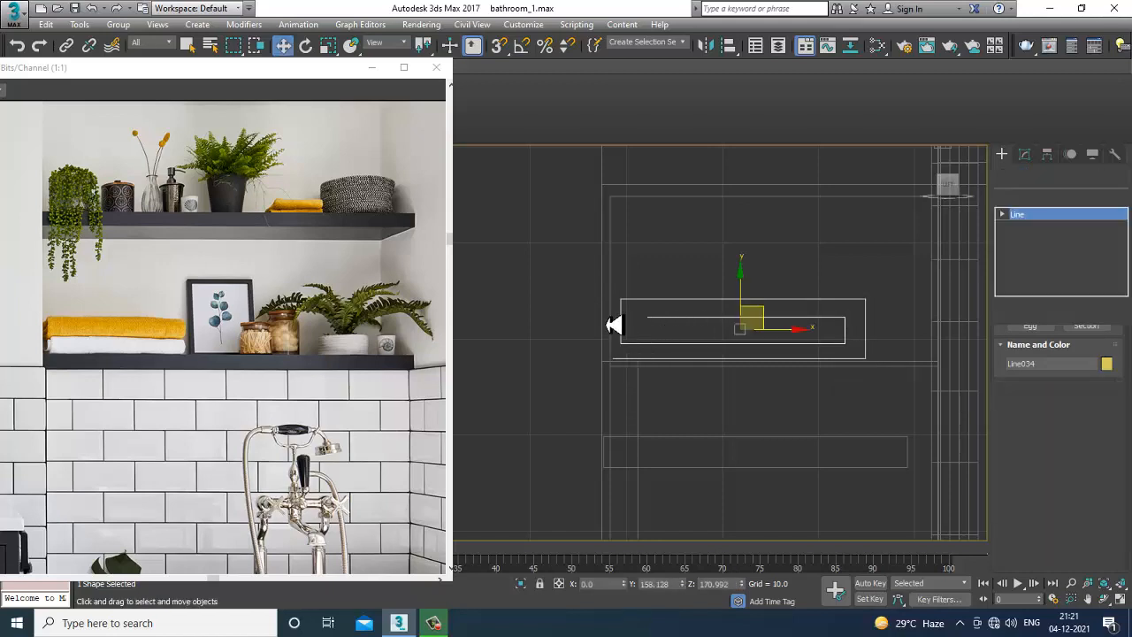
pyautogui.moveTo(587, 267); pyautogui.dragTo(622, 325)
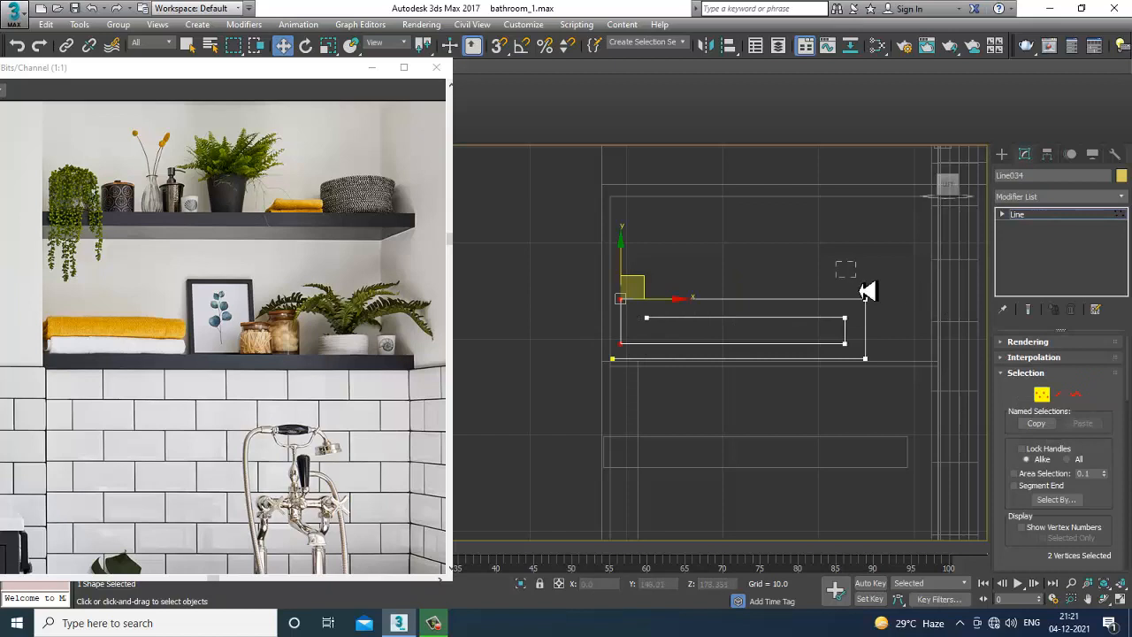
pyautogui.moveTo(867, 291); pyautogui.dragTo(911, 383)
pyautogui.moveTo(1026, 511); pyautogui.dragTo(1010, 182)
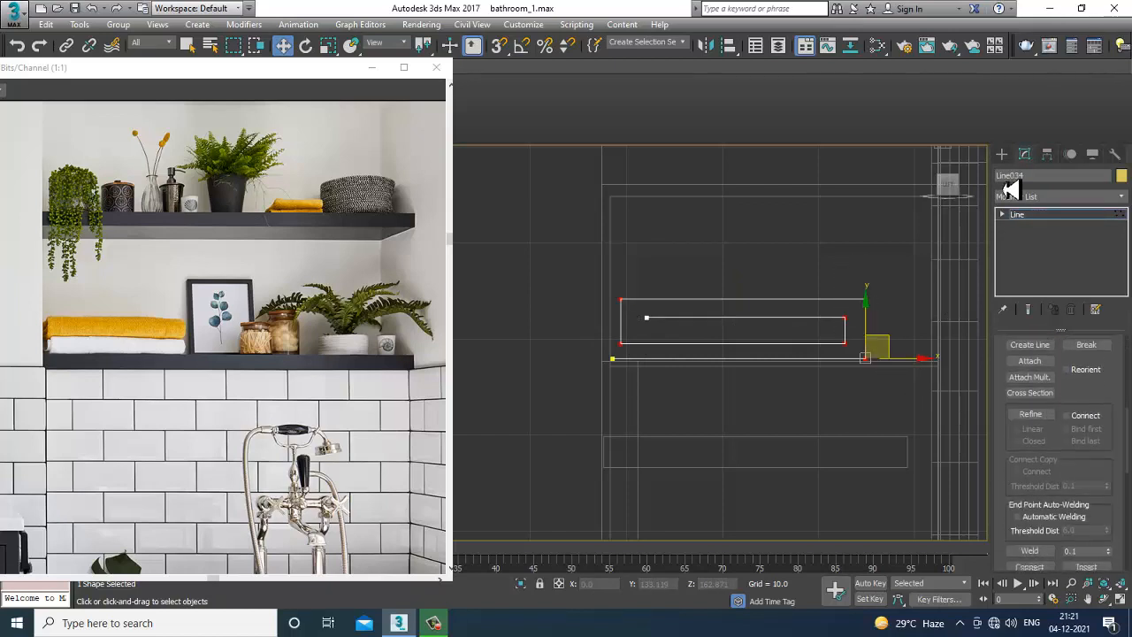
pyautogui.moveTo(1070, 464); pyautogui.dragTo(1065, 338)
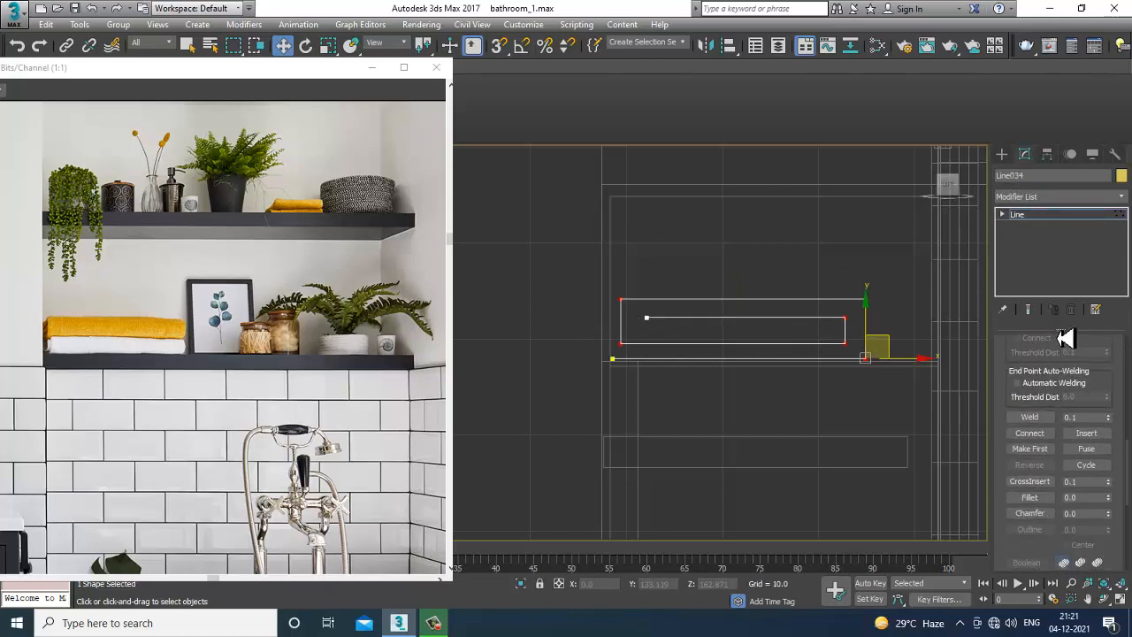
pyautogui.click(1036, 499)
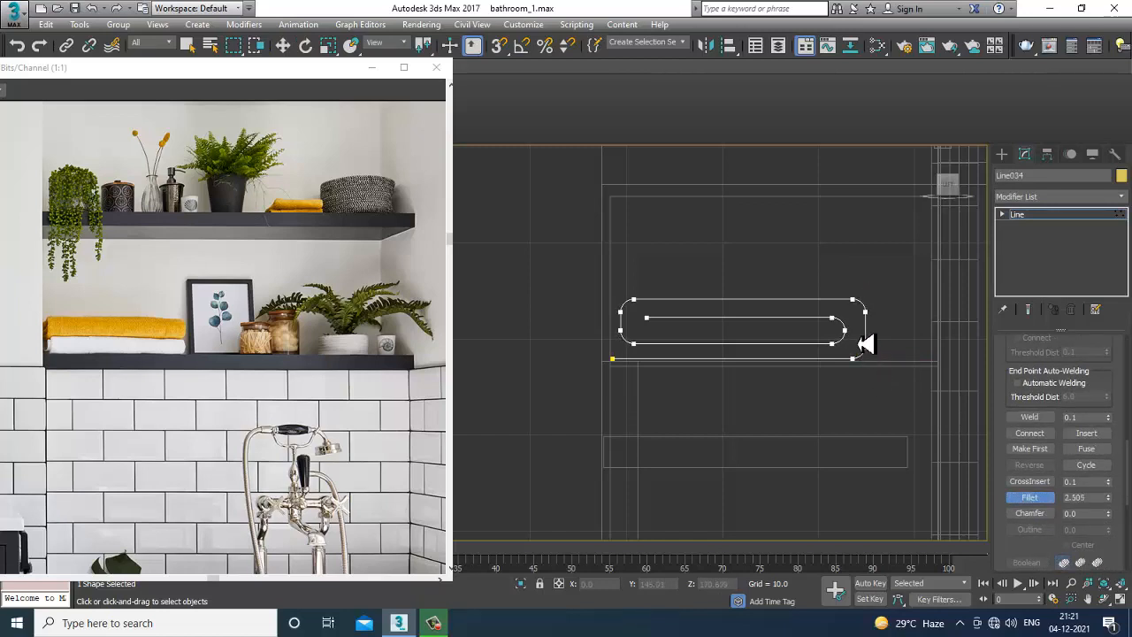
pyautogui.click(1032, 216)
# Outline the whole towel spline by about 1.05 in the Perspective view to give the folds thickness
pyautogui.hotkey('alt', 'w')
pyautogui.rightClick(858, 421)
pyautogui.hotkey('alt', 'w')
pyautogui.press('z')
pyautogui.scroll(-5, 847, 420)
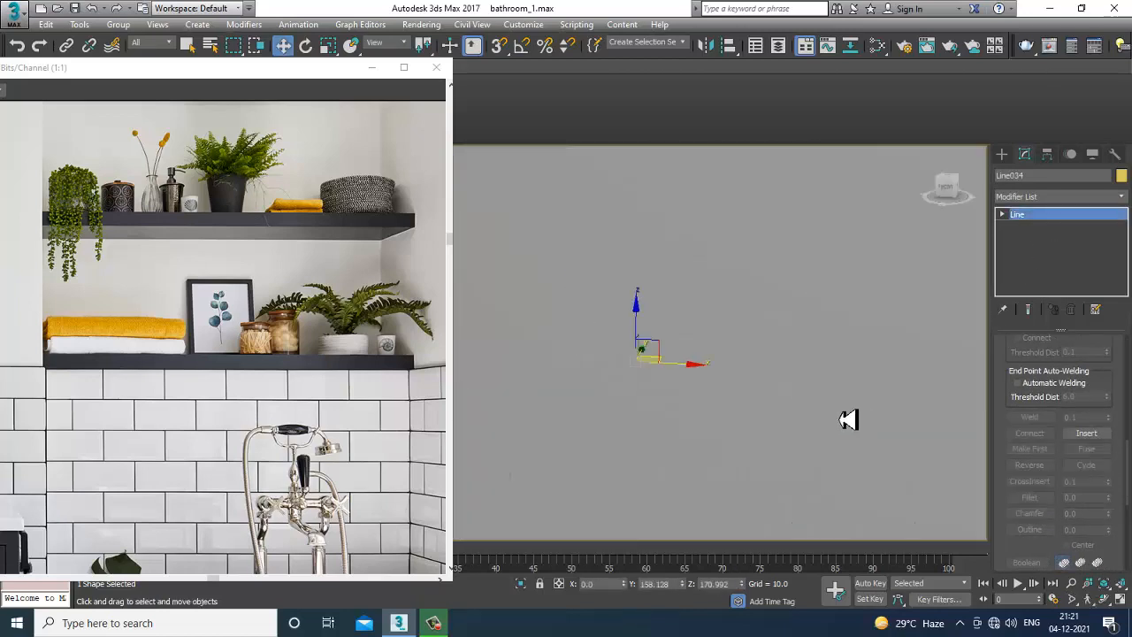
pyautogui.keyDown('alt'); pyautogui.moveTo(845, 421); pyautogui.dragTo(814, 433, button='middle'); pyautogui.keyUp('alt')
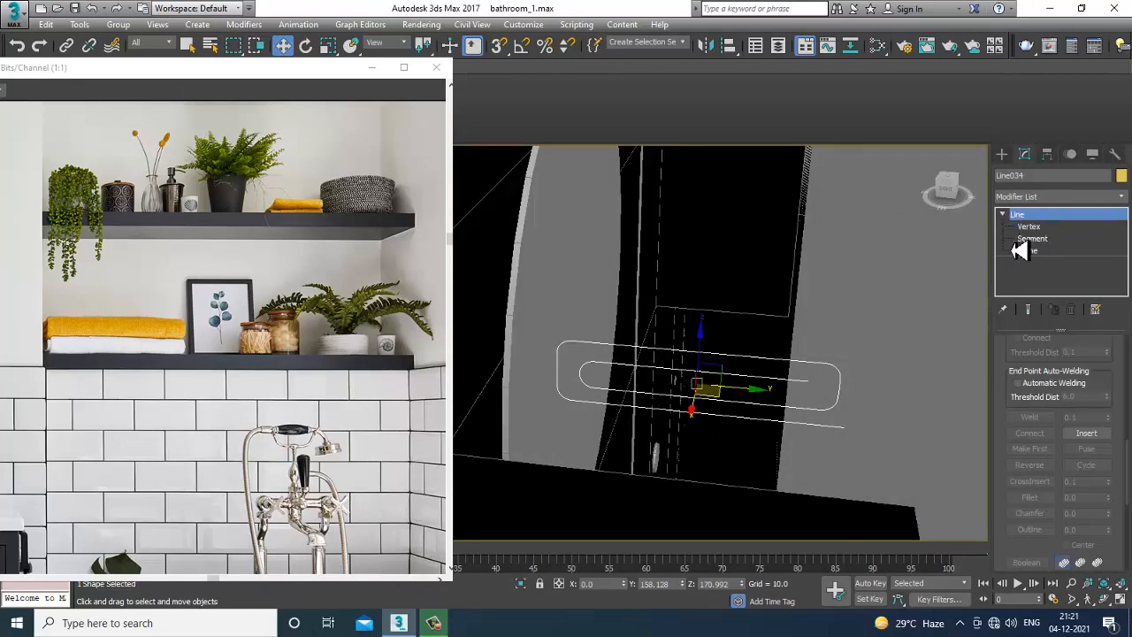
pyautogui.click(1036, 239)
pyautogui.click(1039, 251)
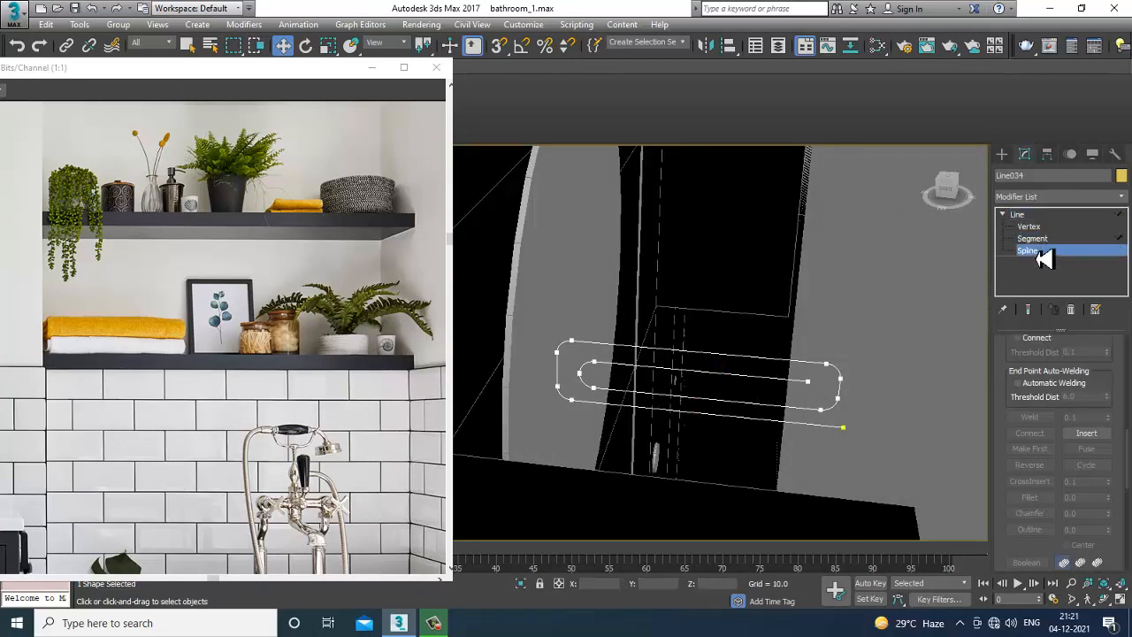
pyautogui.click(712, 363)
pyautogui.click(1027, 529)
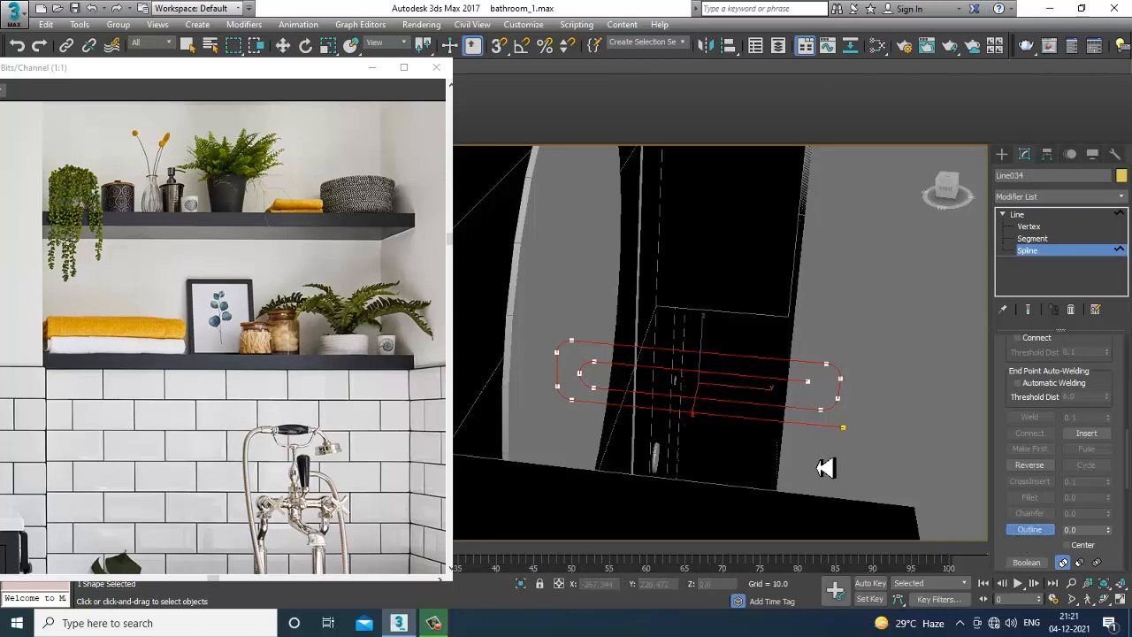
pyautogui.moveTo(708, 362); pyautogui.dragTo(705, 360)
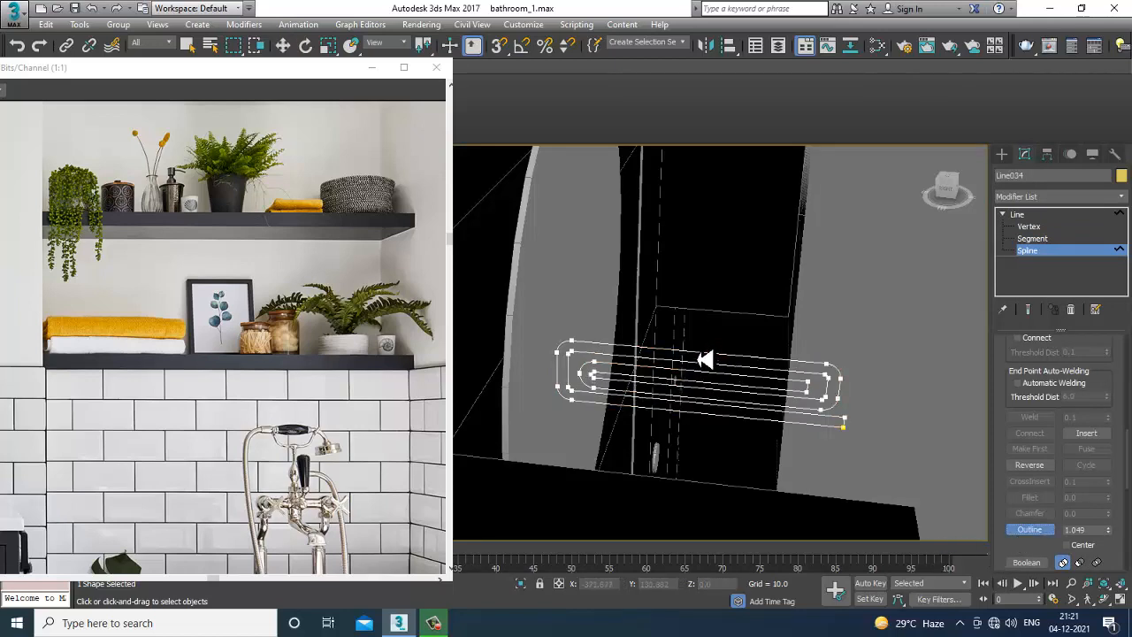
# Apply an Extrude modifier to the outlined towel profile with an amount of 59
pyautogui.click(1044, 215)
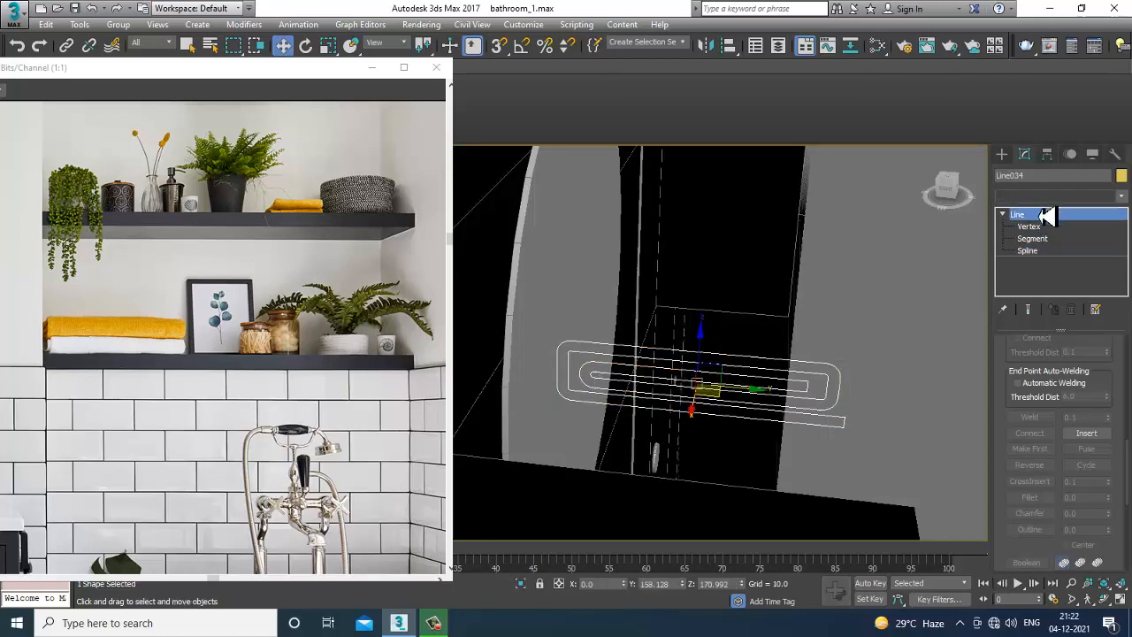
pyautogui.write('ex')
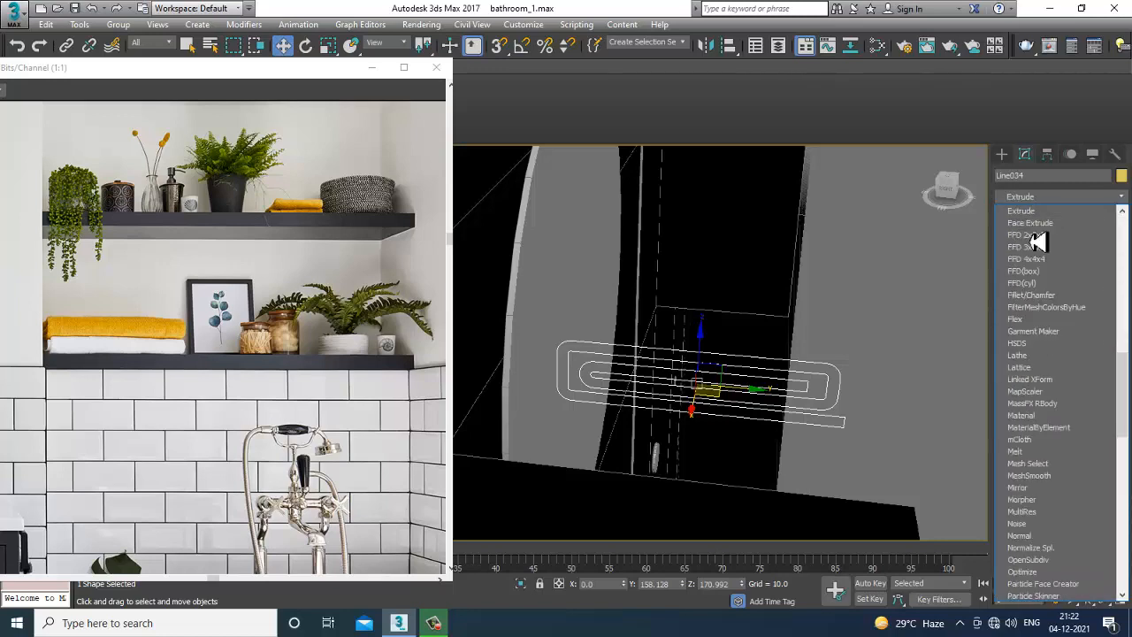
pyautogui.click(1054, 214)
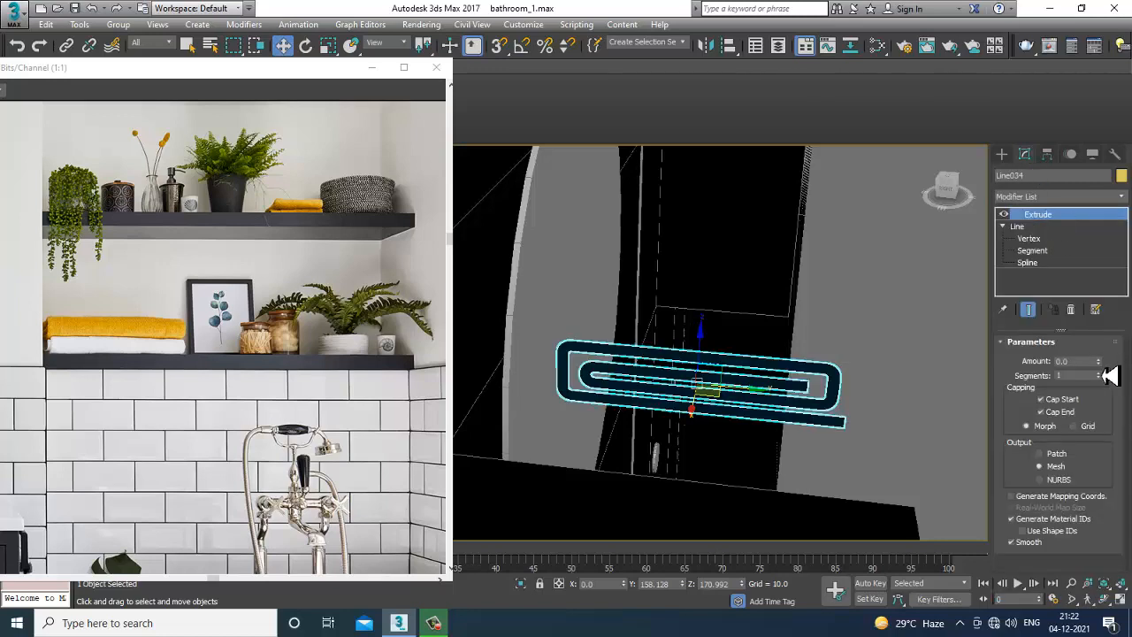
pyautogui.moveTo(1098, 362); pyautogui.dragTo(1070, 283)
pyautogui.scroll(-3, 730, 348)
pyautogui.keyDown('alt'); pyautogui.moveTo(727, 352); pyautogui.dragTo(771, 346, button='middle'); pyautogui.keyUp('alt')
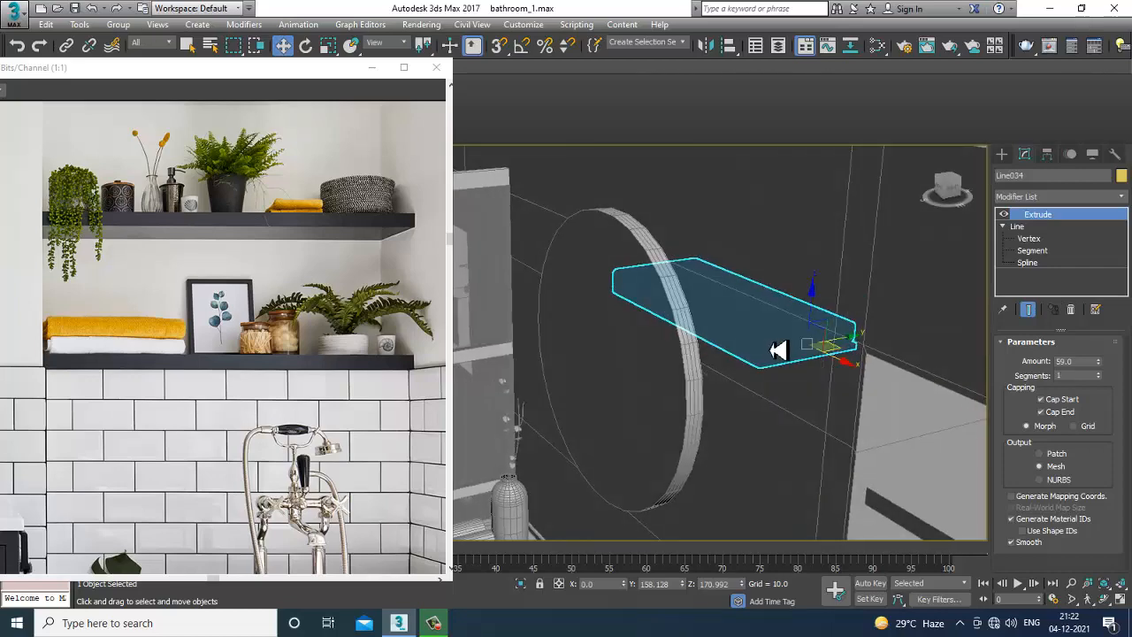
# Move the towel along the X axis into the shelf niche at about X 84.3 and set its extrude amount to 38.5
pyautogui.scroll(-5, 778, 350)
pyautogui.moveTo(845, 365); pyautogui.dragTo(940, 391)
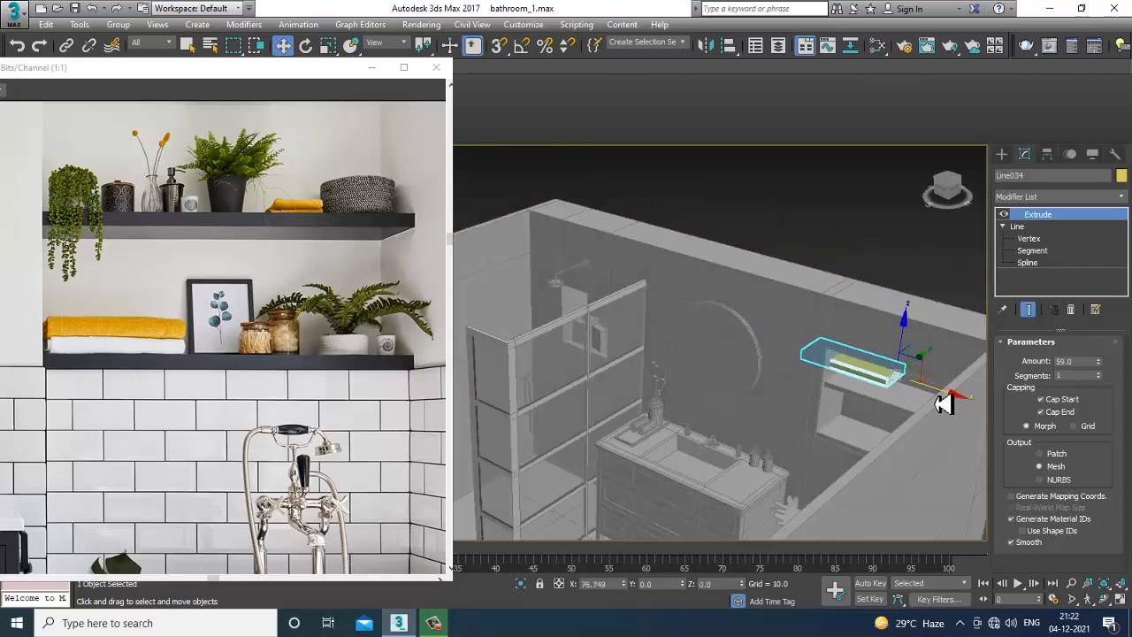
pyautogui.scroll(5, 902, 392)
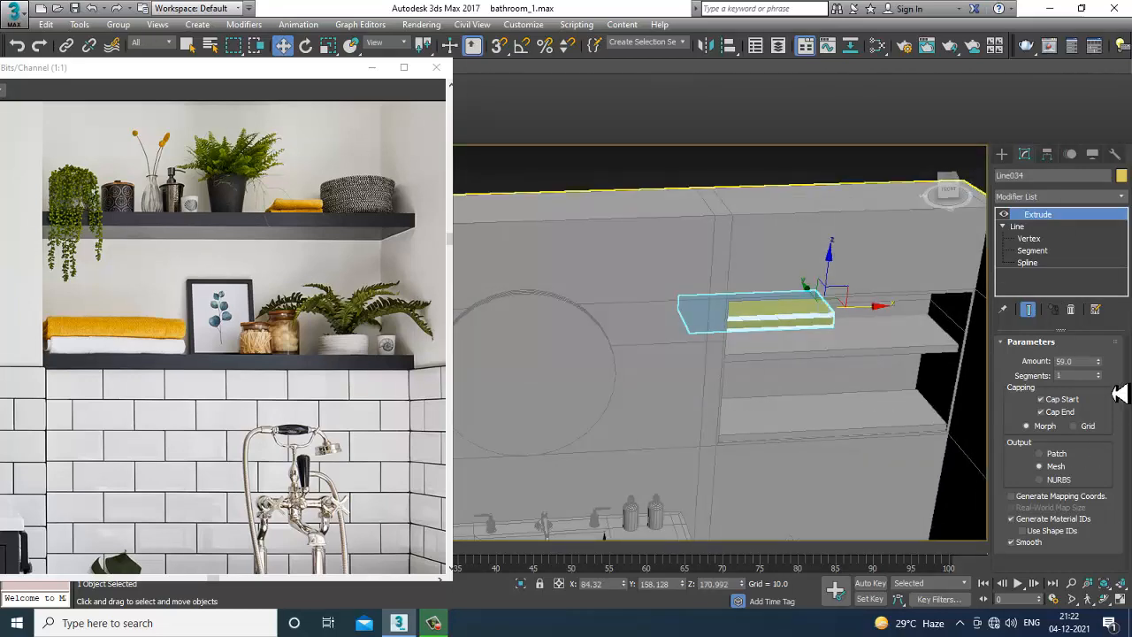
pyautogui.moveTo(1107, 370); pyautogui.dragTo(1121, 391)
pyautogui.scroll(5, 740, 336)
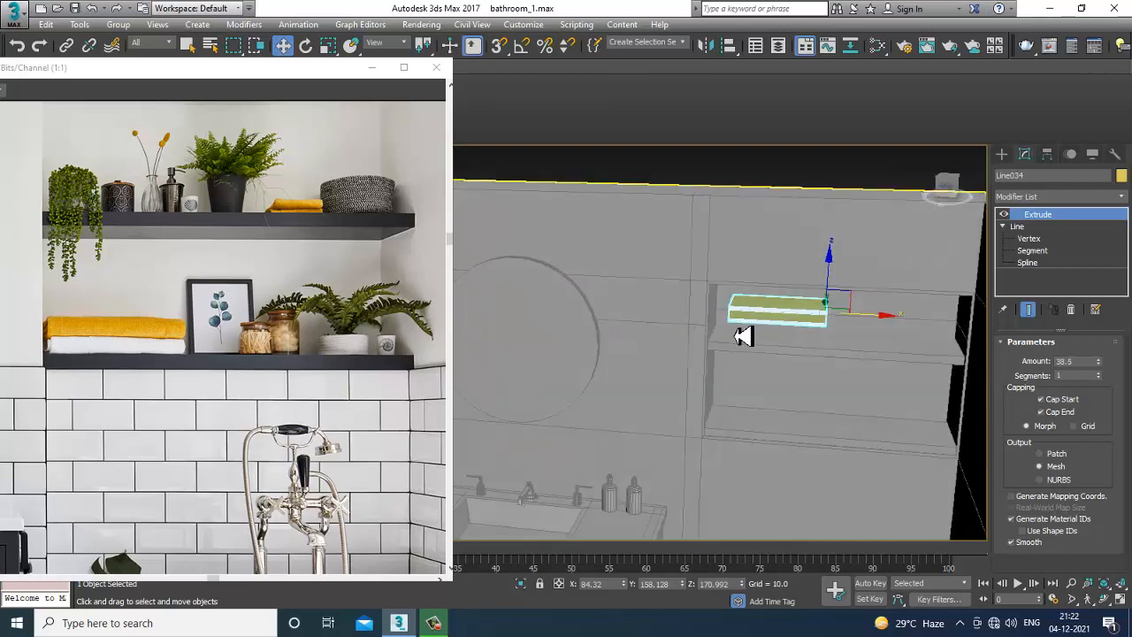
# Lower the towel along the Z axis onto the lower niche shelf at about Z 126.8
pyautogui.moveTo(984, 302); pyautogui.dragTo(858, 283, button='middle')
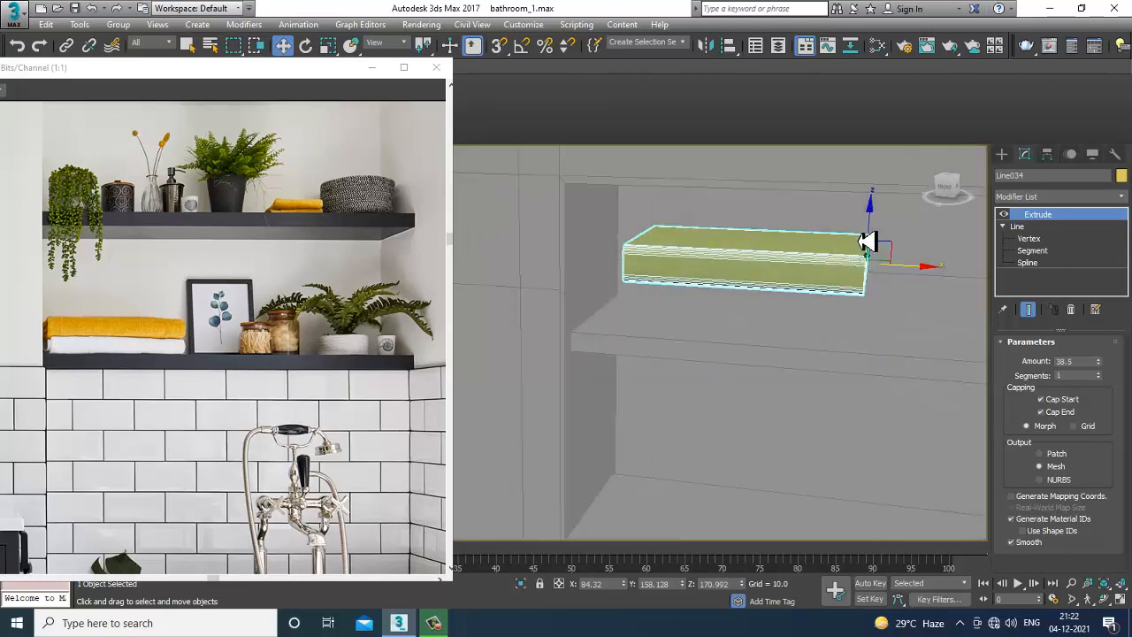
pyautogui.moveTo(878, 231); pyautogui.dragTo(897, 477)
pyautogui.keyDown('alt'); pyautogui.moveTo(896, 478); pyautogui.dragTo(826, 321, button='middle'); pyautogui.keyUp('alt')
pyautogui.keyDown('alt'); pyautogui.moveTo(854, 379); pyautogui.dragTo(758, 253, button='middle'); pyautogui.keyUp('alt')
# Convert the towel to Editable Poly and connect its lengthwise edges with 14 segments
pyautogui.rightClick(718, 279)
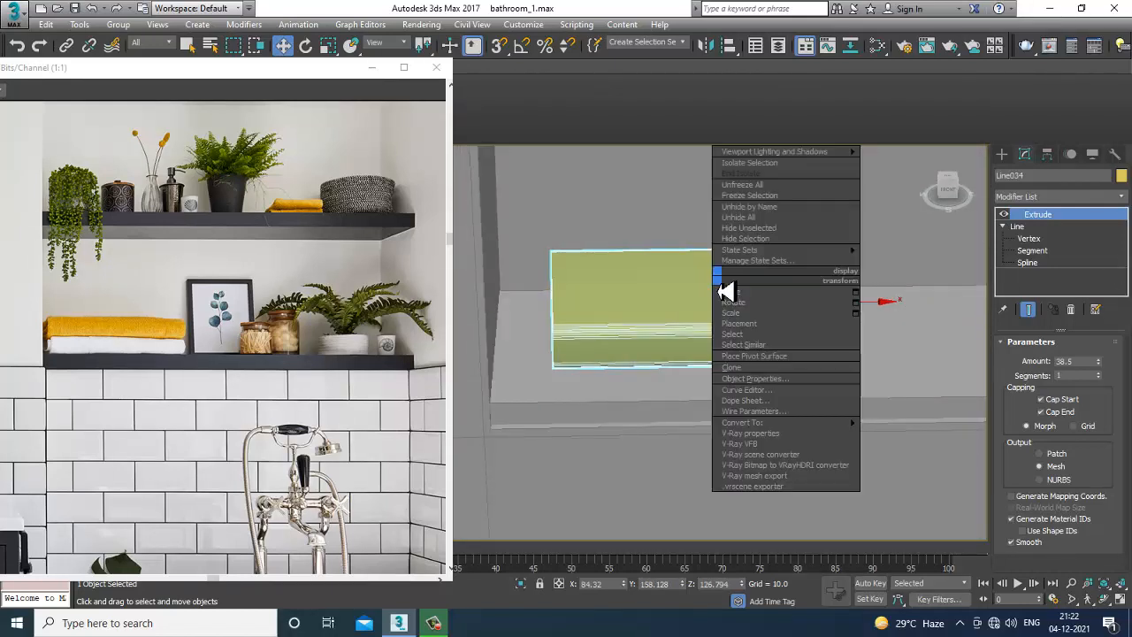
pyautogui.moveTo(791, 424)
pyautogui.click(893, 433)
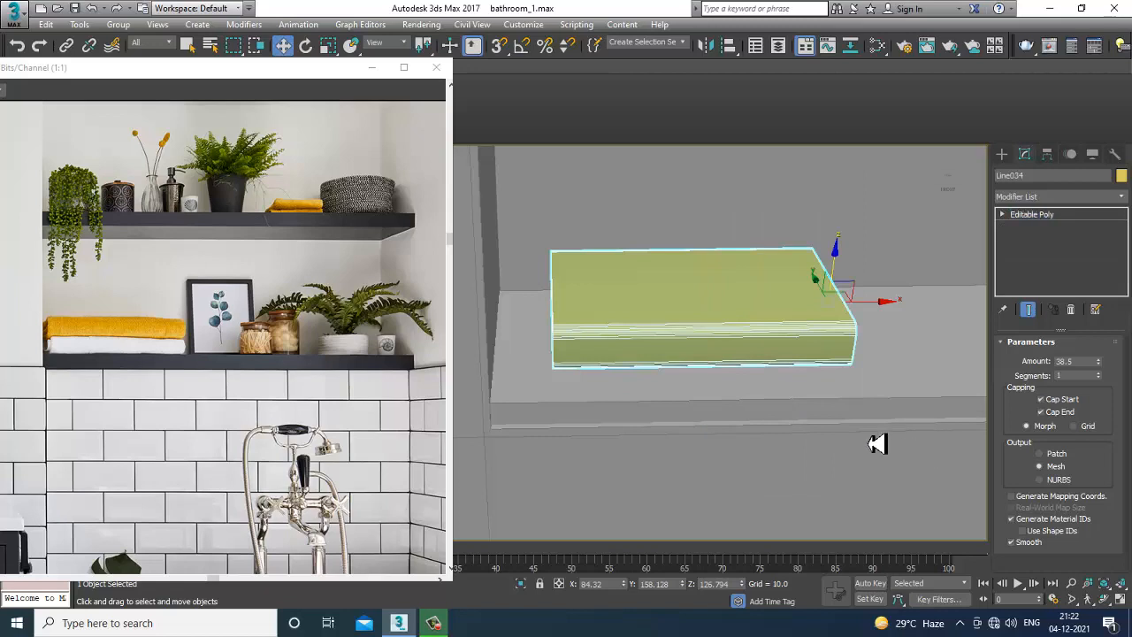
pyautogui.press('2')
pyautogui.hotkey('ctrl', 'a')
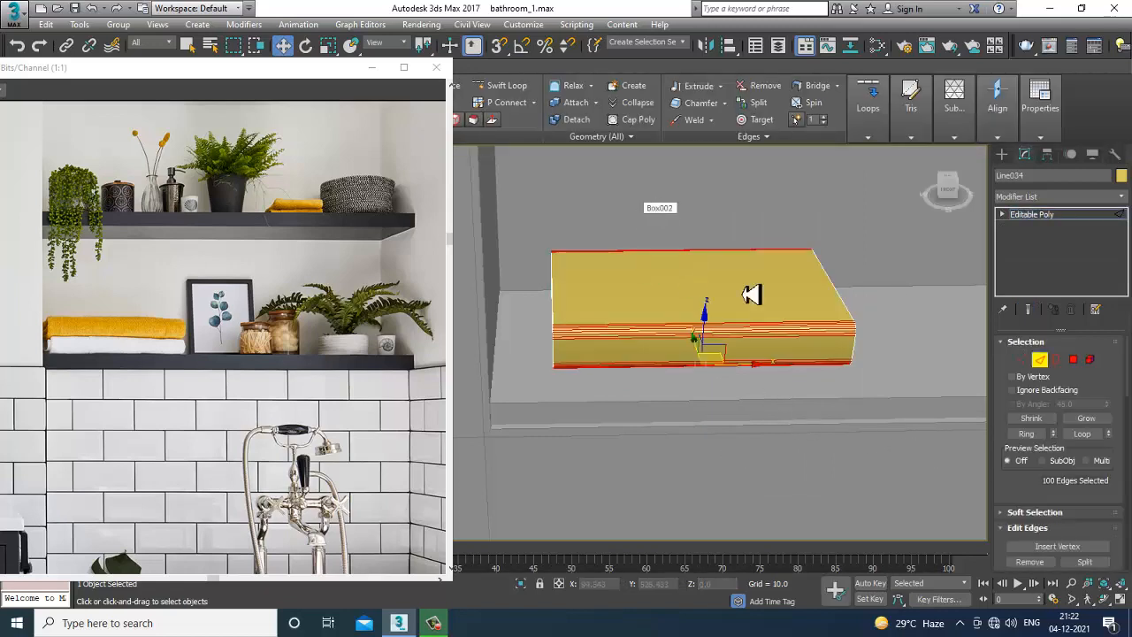
pyautogui.scroll(-3, 1046, 519)
pyautogui.click(1105, 493)
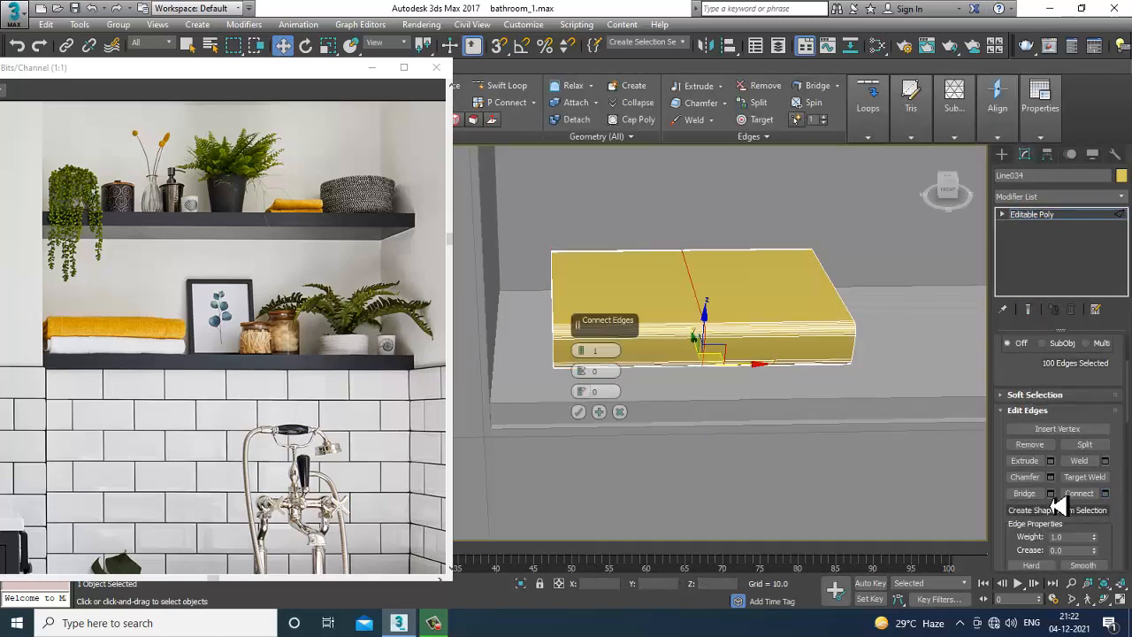
pyautogui.moveTo(581, 350); pyautogui.dragTo(579, 315)
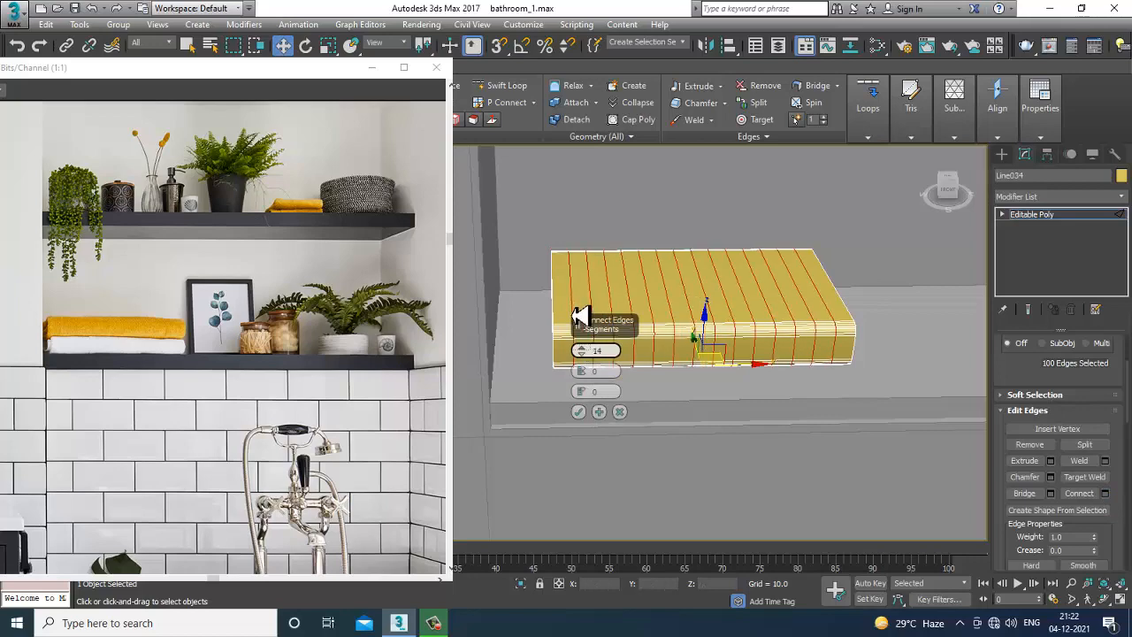
pyautogui.click(580, 412)
# Connect the towel's edges in the other direction with 14 segments as well and leave edge editing
pyautogui.keyDown('alt'); pyautogui.moveTo(870, 366); pyautogui.dragTo(804, 381, button='middle'); pyautogui.keyUp('alt')
pyautogui.scroll(-3, 786, 365)
pyautogui.scroll(3, 789, 366)
pyautogui.scroll(-2, 756, 367)
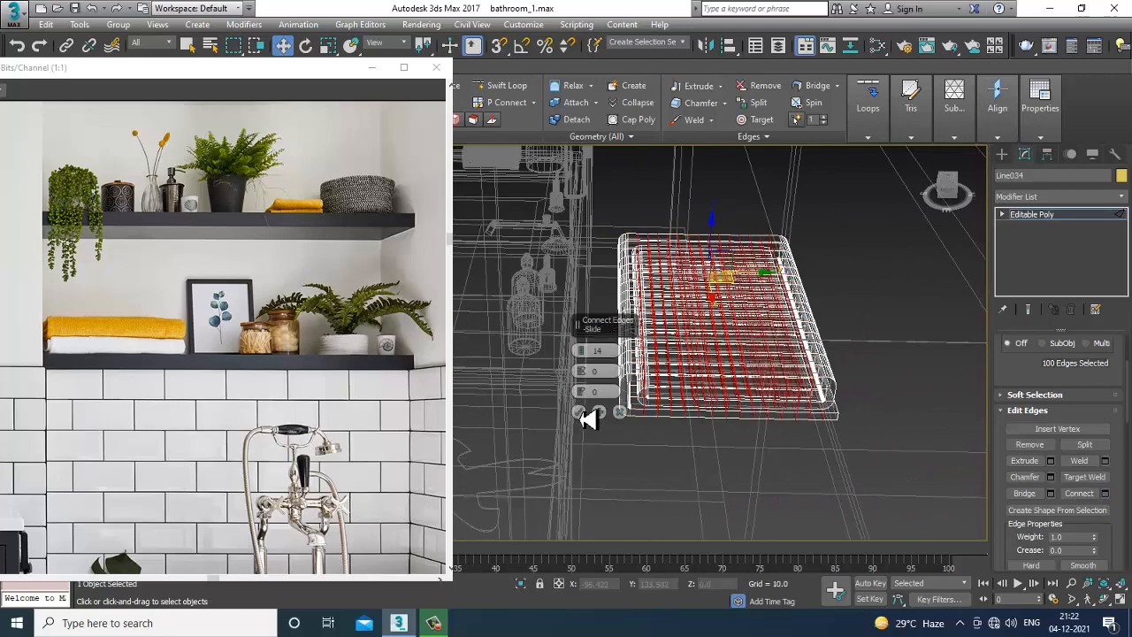
pyautogui.click(580, 414)
pyautogui.keyDown('alt'); pyautogui.moveTo(563, 358); pyautogui.dragTo(691, 323, button='middle'); pyautogui.keyUp('alt')
pyautogui.scroll(-3, 692, 324)
pyautogui.press('F3')
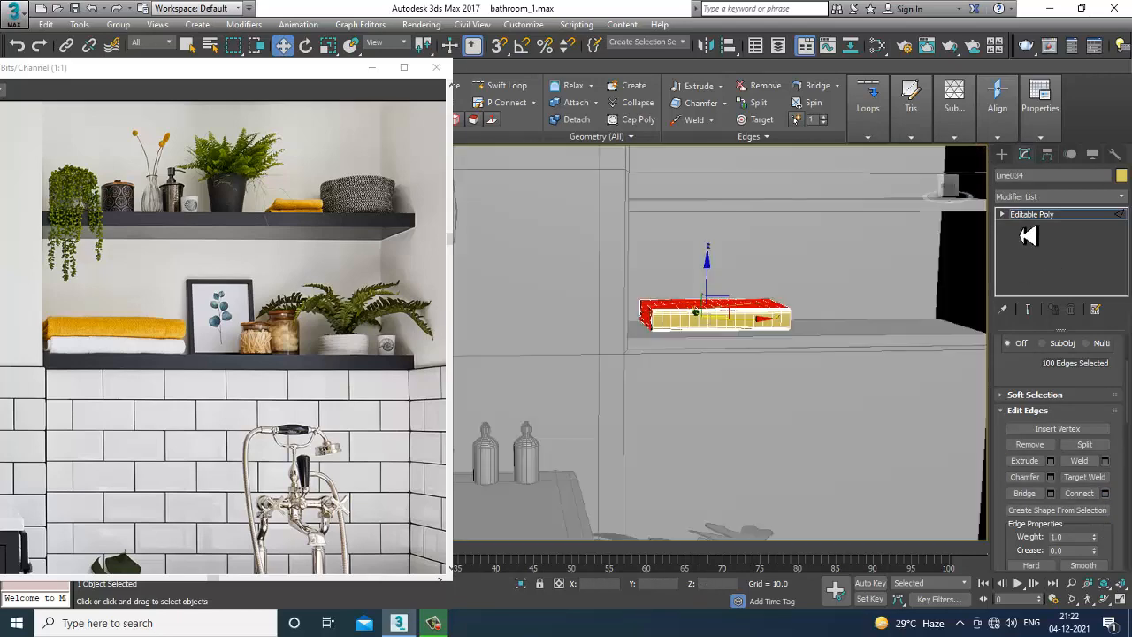
pyautogui.click(1052, 221)
# Shift the towel along the X axis to about X 78.6 and apply a TurboSmooth modifier with 1 iteration
pyautogui.keyDown('alt'); pyautogui.moveTo(720, 359); pyautogui.dragTo(822, 341, button='middle'); pyautogui.keyUp('alt')
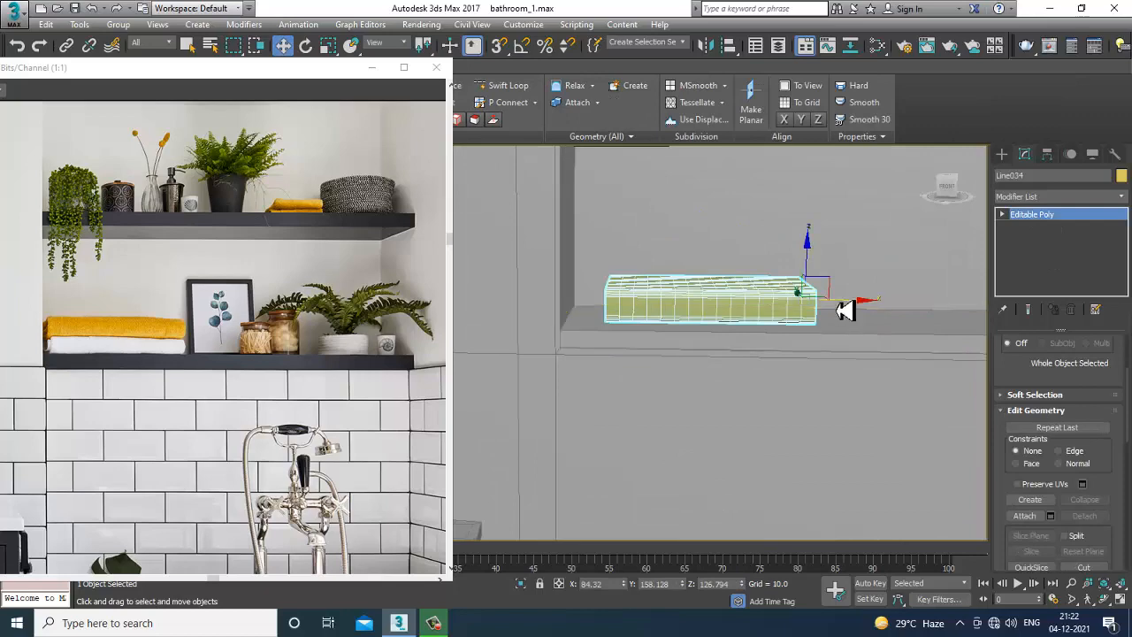
pyautogui.moveTo(808, 318); pyautogui.dragTo(816, 316)
pyautogui.keyDown('alt'); pyautogui.moveTo(816, 316); pyautogui.dragTo(746, 276, button='middle'); pyautogui.keyUp('alt')
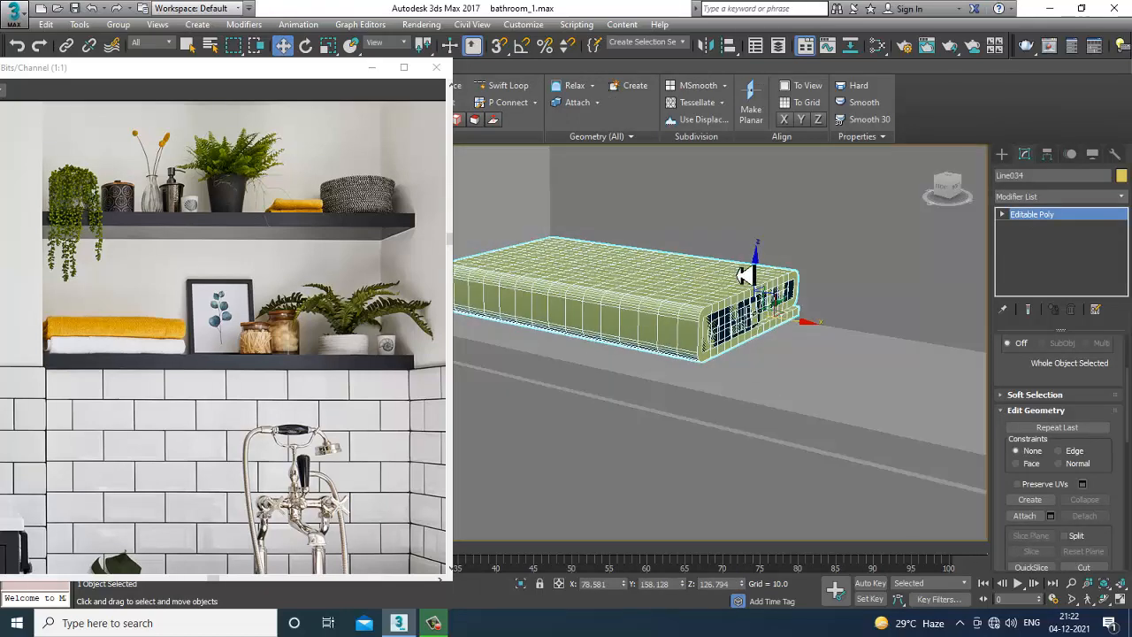
pyautogui.click(1043, 198)
pyautogui.click(1043, 198)
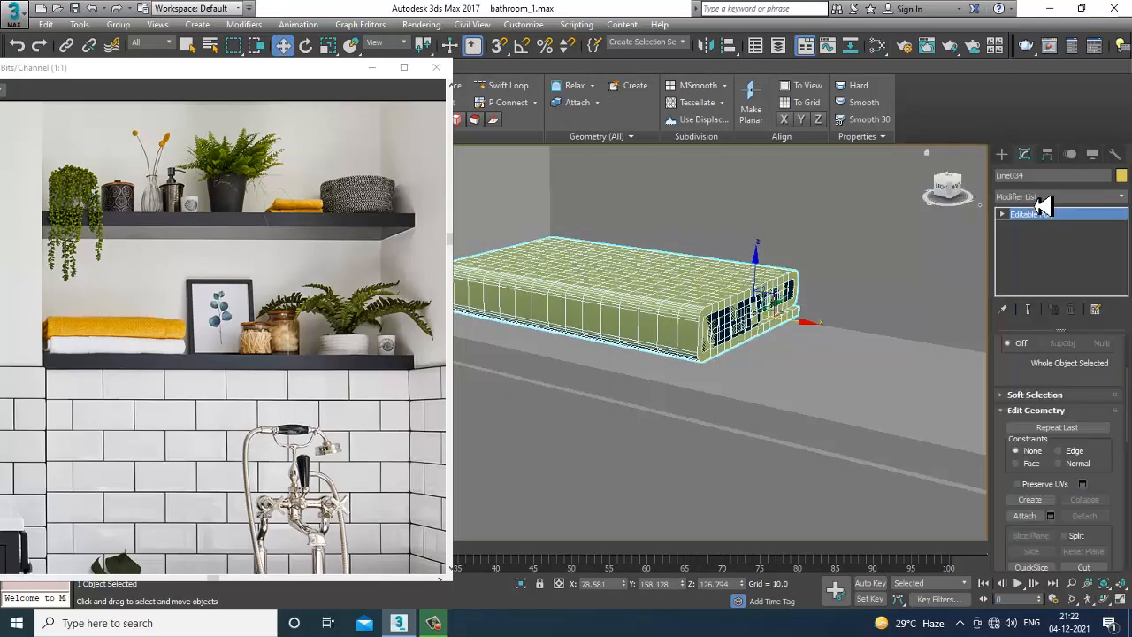
pyautogui.click(1043, 198)
pyautogui.press('t')
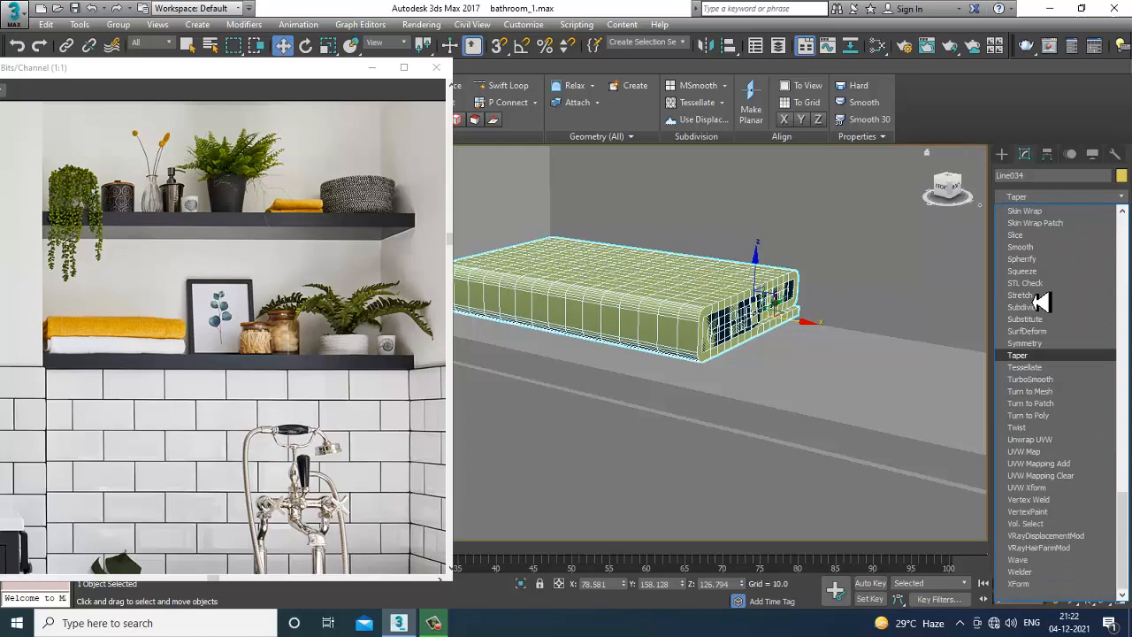
pyautogui.click(1048, 379)
# Seat the smoothed towel on the lower shelf against the niche's side wall at about X 76.9, Y 156.7, Z 126.0
pyautogui.moveTo(727, 343)
pyautogui.keyDown('alt'); pyautogui.mouseDown(button='middle')
pyautogui.moveTo(773, 336)
pyautogui.moveTo(715, 328)
pyautogui.moveTo(748, 328)
pyautogui.moveTo(667, 340)
pyautogui.moveTo(766, 328)
pyautogui.moveTo(763, 358)
pyautogui.mouseUp(button='middle'); pyautogui.keyUp('alt')
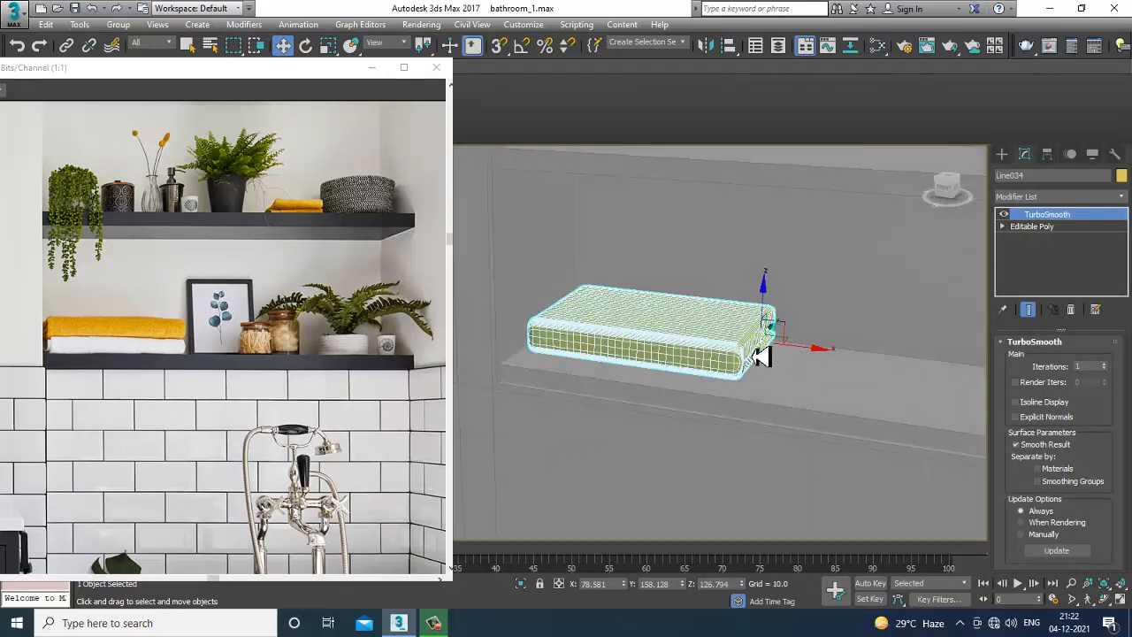
pyautogui.scroll(4, 763, 354)
pyautogui.moveTo(783, 314); pyautogui.dragTo(783, 321)
pyautogui.keyDown('alt'); pyautogui.moveTo(783, 320); pyautogui.dragTo(765, 377, button='middle'); pyautogui.keyUp('alt')
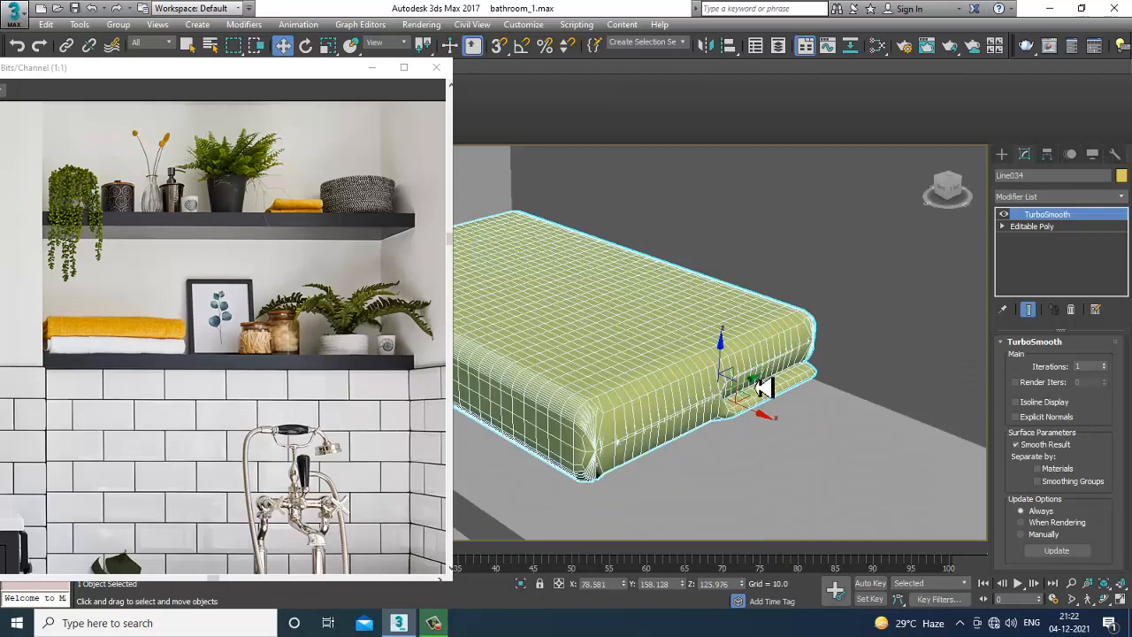
pyautogui.press('f')
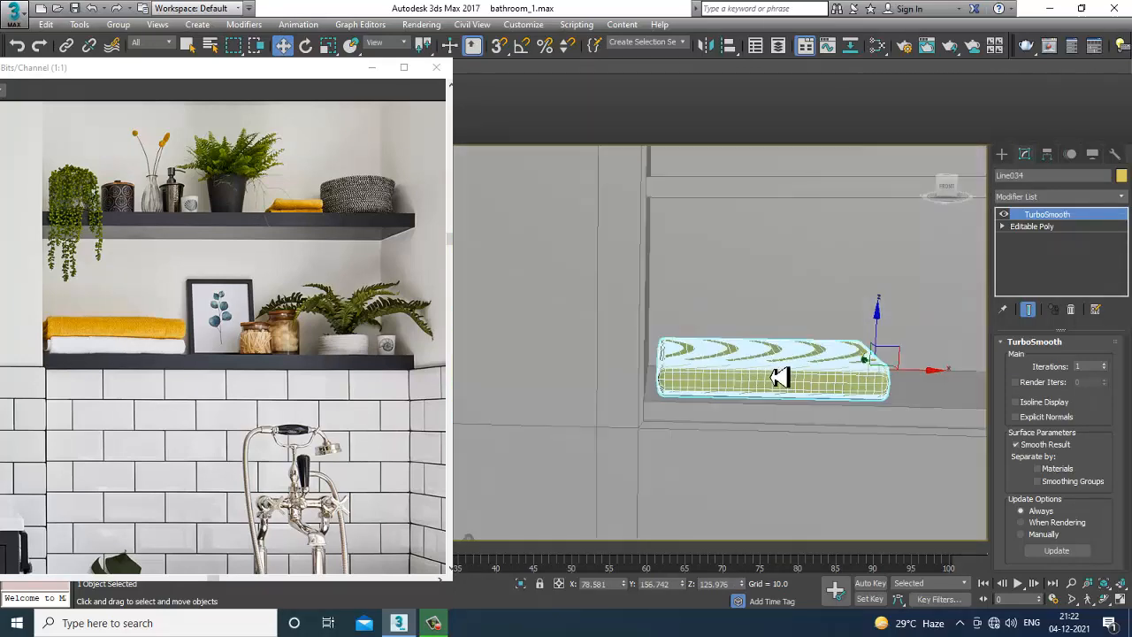
pyautogui.moveTo(916, 377); pyautogui.dragTo(912, 381)
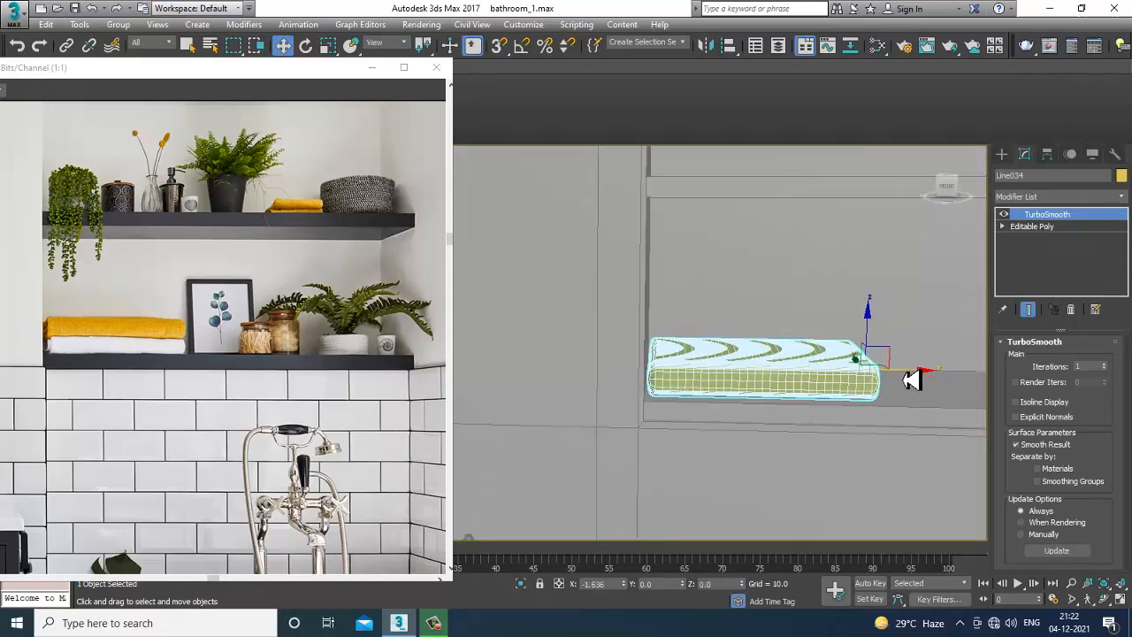
# Clone the towel upward as one independent copy, stacked on the original at about Z 131.4
pyautogui.keyDown('shift'); pyautogui.moveTo(876, 342); pyautogui.dragTo(871, 313); pyautogui.keyUp('shift')
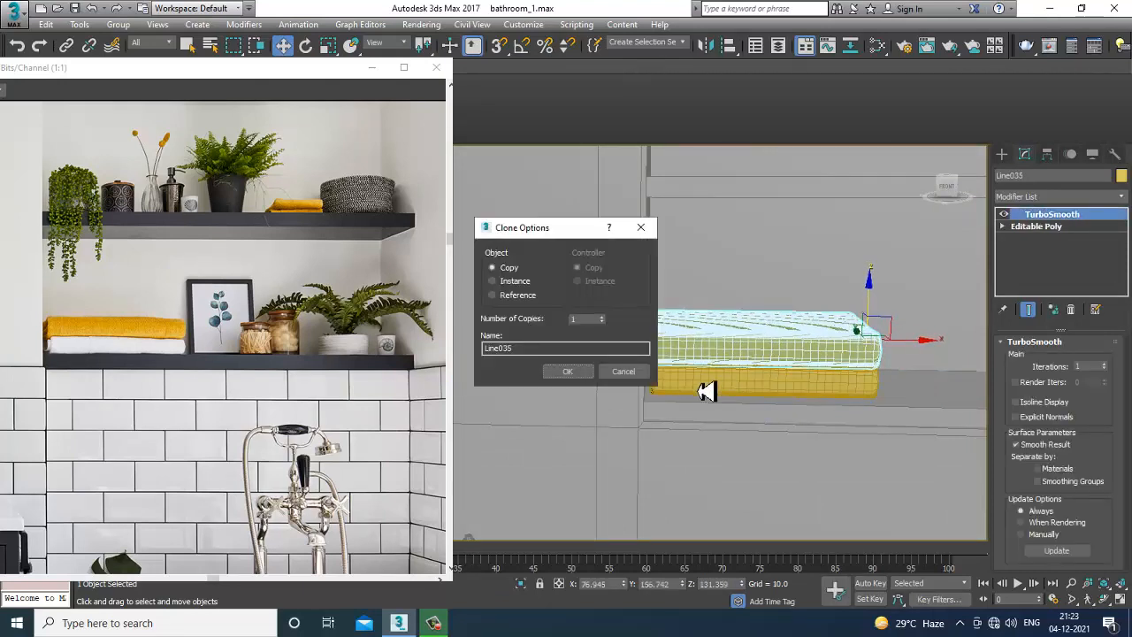
pyautogui.click(568, 372)
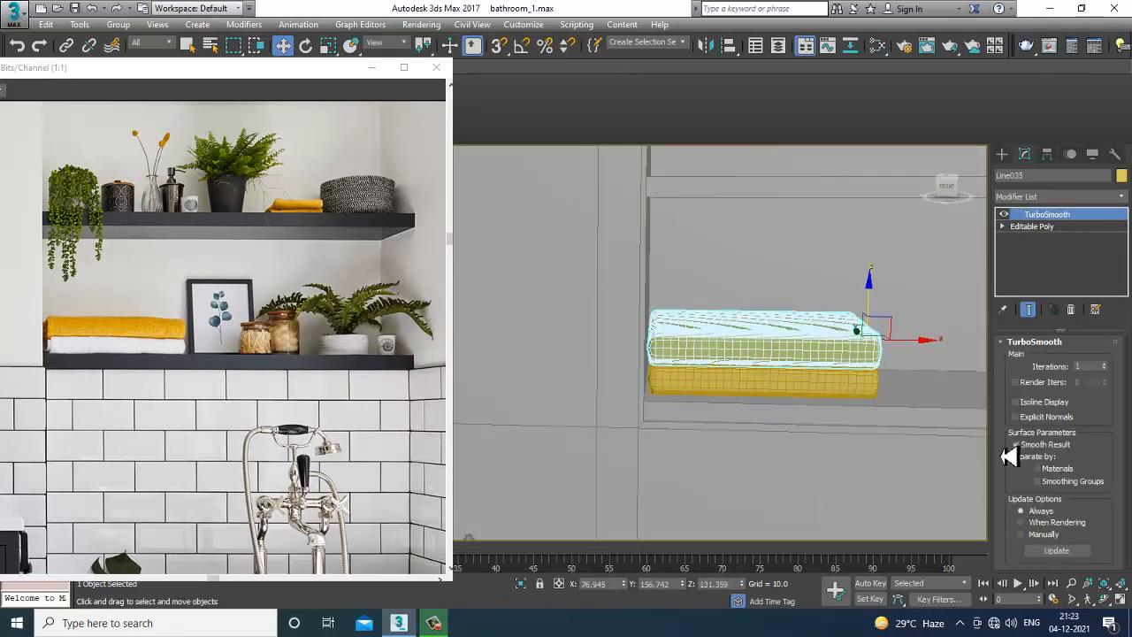
pyautogui.moveTo(904, 405); pyautogui.dragTo(737, 399, button='middle')
pyautogui.scroll(-6, 760, 396)
pyautogui.scroll(4, 813, 395)
pyautogui.keyDown('alt'); pyautogui.moveTo(813, 395); pyautogui.dragTo(798, 404, button='middle'); pyautogui.keyUp('alt')
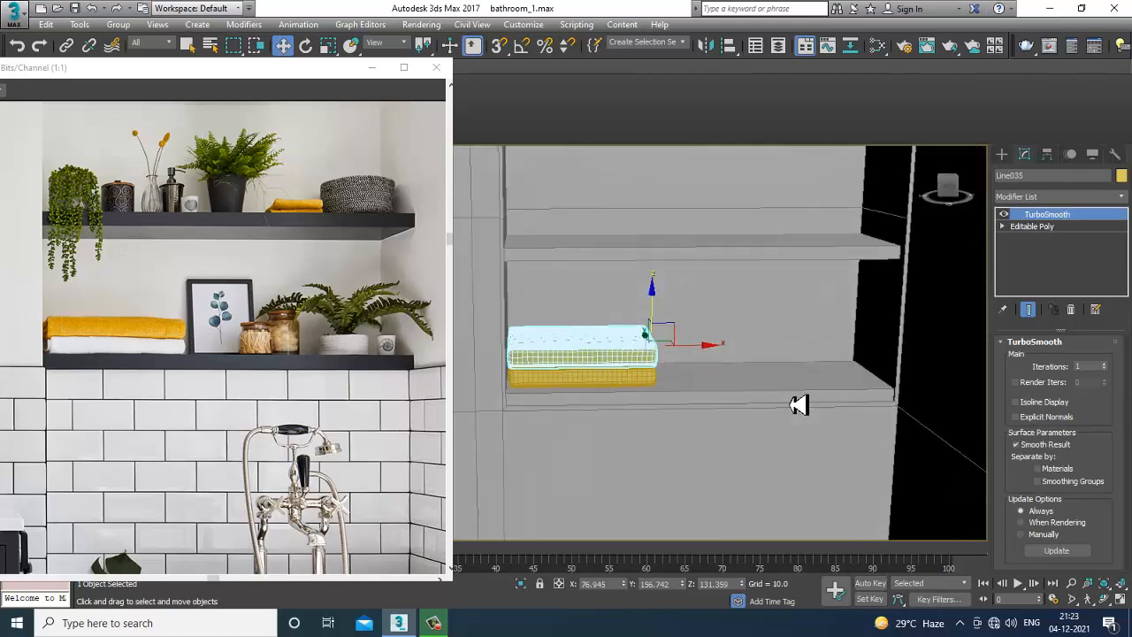
# Create a thin box with AutoGrid on the niche's back wall beside the towels, about 18.4 long, 15.4 wide and 0.35 high
pyautogui.scroll(2, 798, 404)
pyautogui.scroll(3, 786, 399)
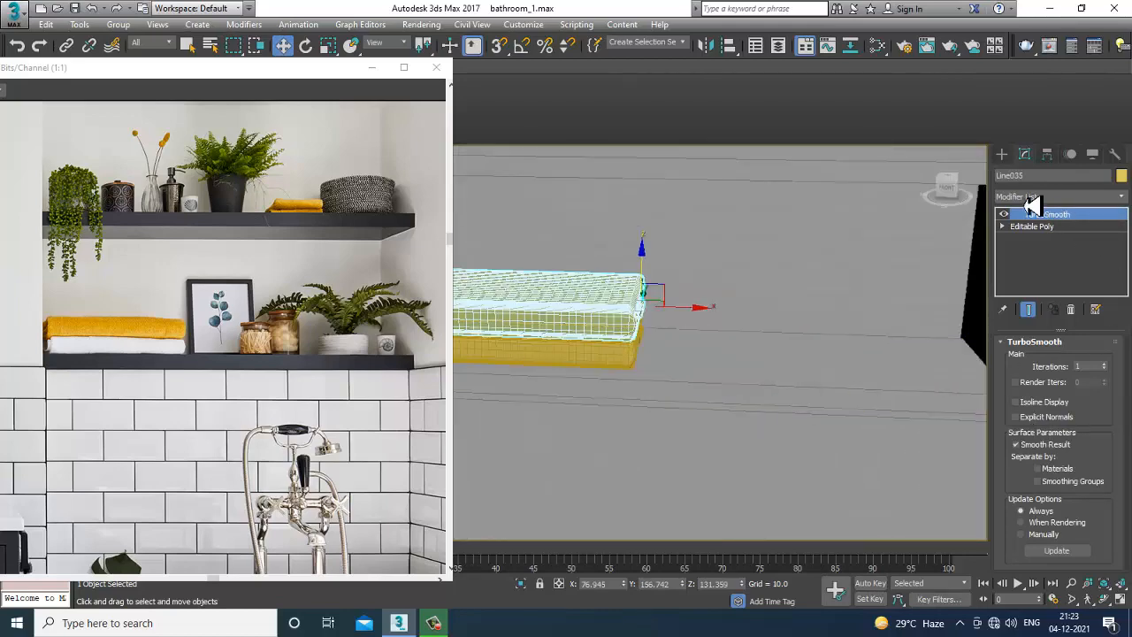
pyautogui.click(1001, 155)
pyautogui.click(1002, 175)
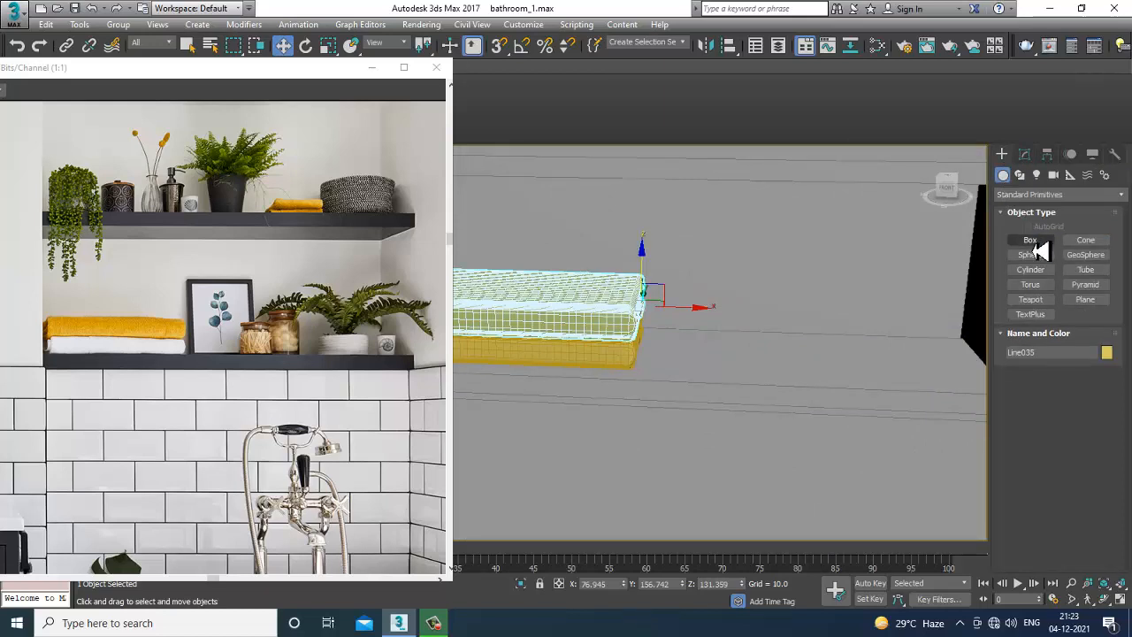
pyautogui.click(1030, 239)
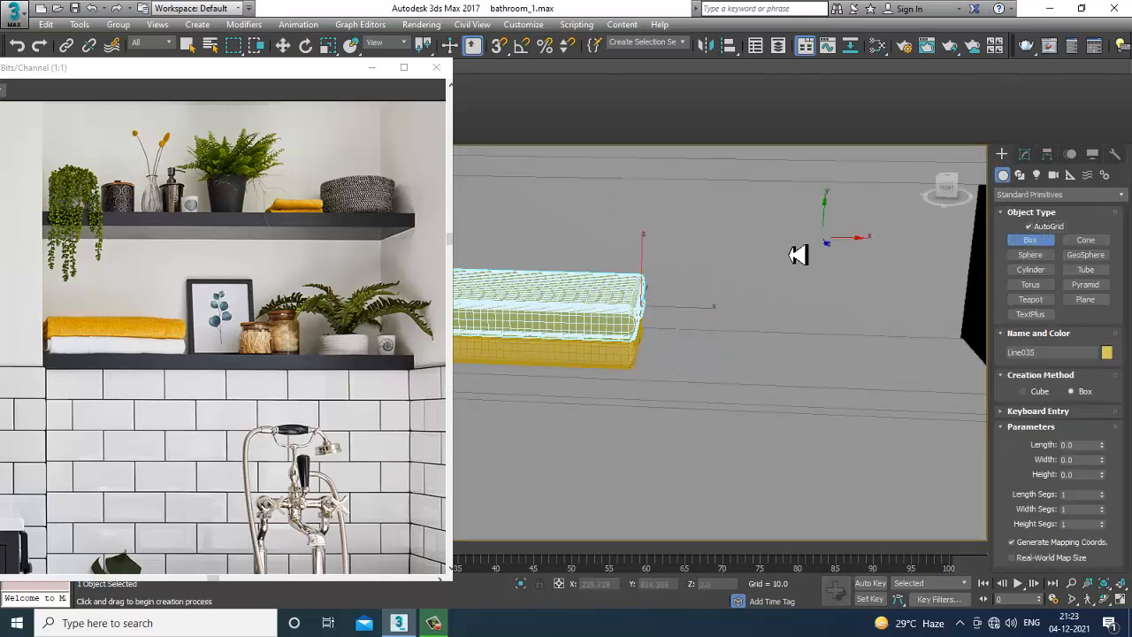
pyautogui.moveTo(705, 251); pyautogui.dragTo(783, 346)
pyautogui.click(783, 341)
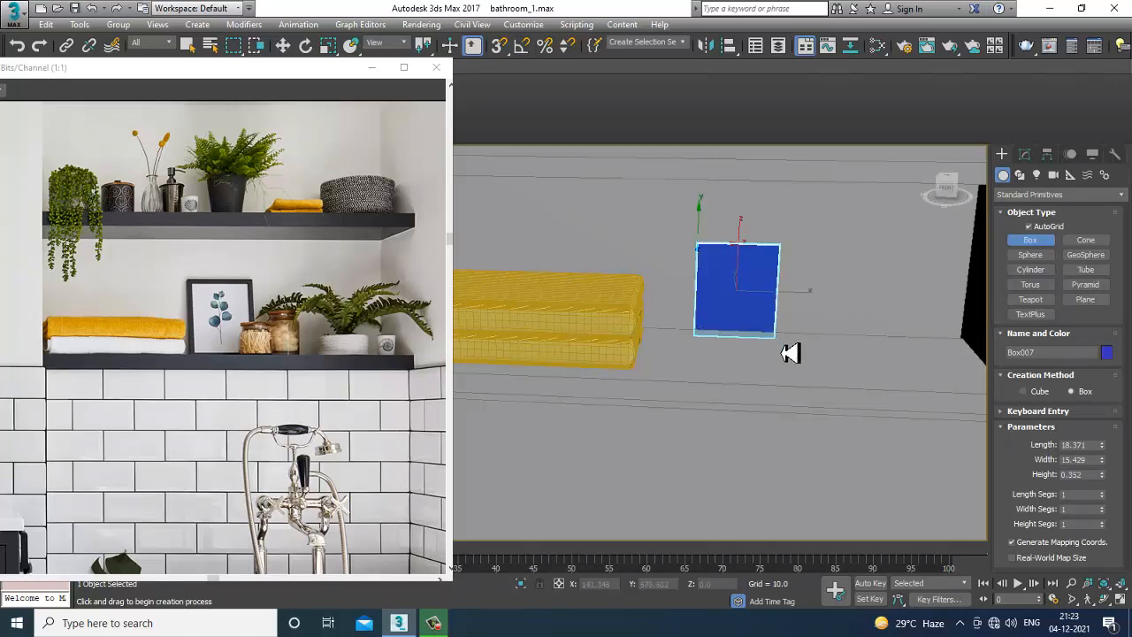
# Move the thin box forward off the back wall to about Y 159.7 and Z 135.1
pyautogui.press('w')
pyautogui.keyDown('alt'); pyautogui.moveTo(786, 328); pyautogui.dragTo(710, 251, button='middle'); pyautogui.keyUp('alt')
pyautogui.moveTo(750, 265); pyautogui.dragTo(746, 247)
pyautogui.scroll(4, 751, 256)
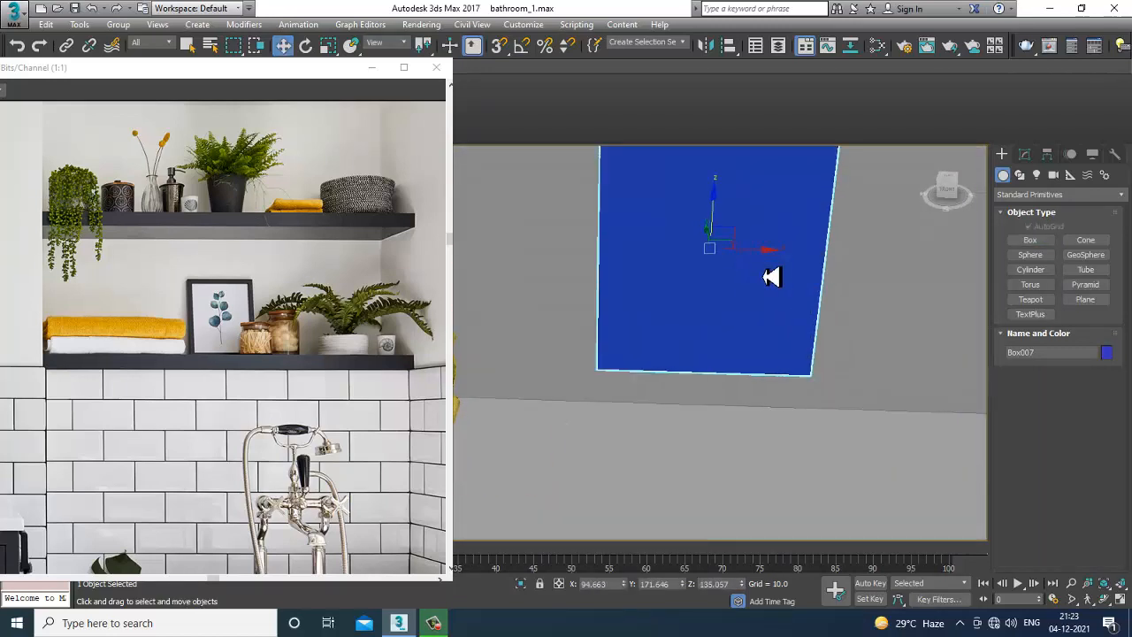
pyautogui.keyDown('alt'); pyautogui.moveTo(773, 277); pyautogui.dragTo(742, 291, button='middle'); pyautogui.keyUp('alt')
pyautogui.keyDown('alt'); pyautogui.moveTo(760, 240); pyautogui.dragTo(623, 315, button='middle'); pyautogui.keyUp('alt')
# Rotate the thin box slightly in the side view so that it leans back like a standing picture frame
pyautogui.press('e')
pyautogui.hotkey('alt', 'w')
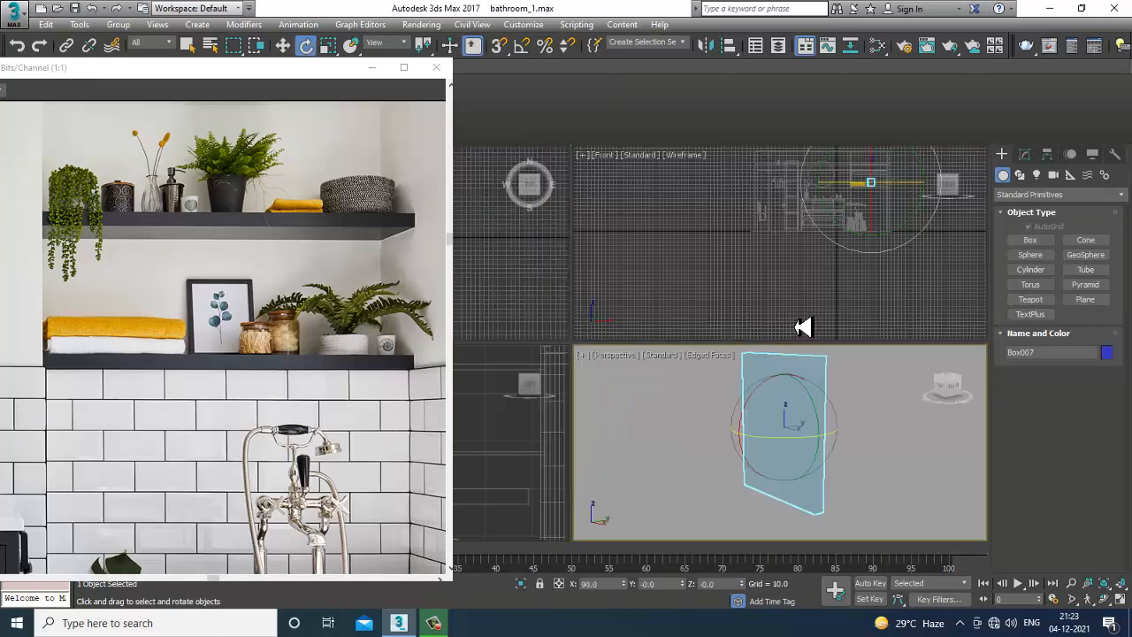
pyautogui.middleClick(533, 465)
pyautogui.hotkey('alt', 'w')
pyautogui.scroll(-5, 518, 461)
pyautogui.moveTo(552, 504); pyautogui.dragTo(610, 379, button='middle')
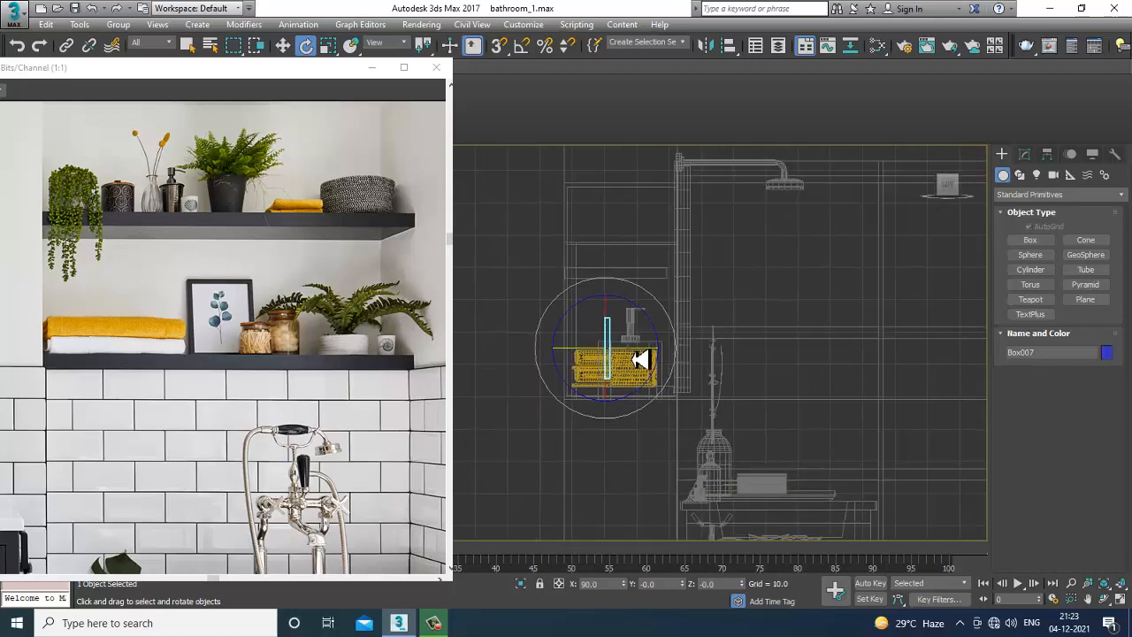
pyautogui.scroll(3, 636, 346)
pyautogui.moveTo(631, 329); pyautogui.dragTo(619, 329)
pyautogui.press('w')
pyautogui.hotkey('alt', 'w')
pyautogui.hotkey('alt', 'w')
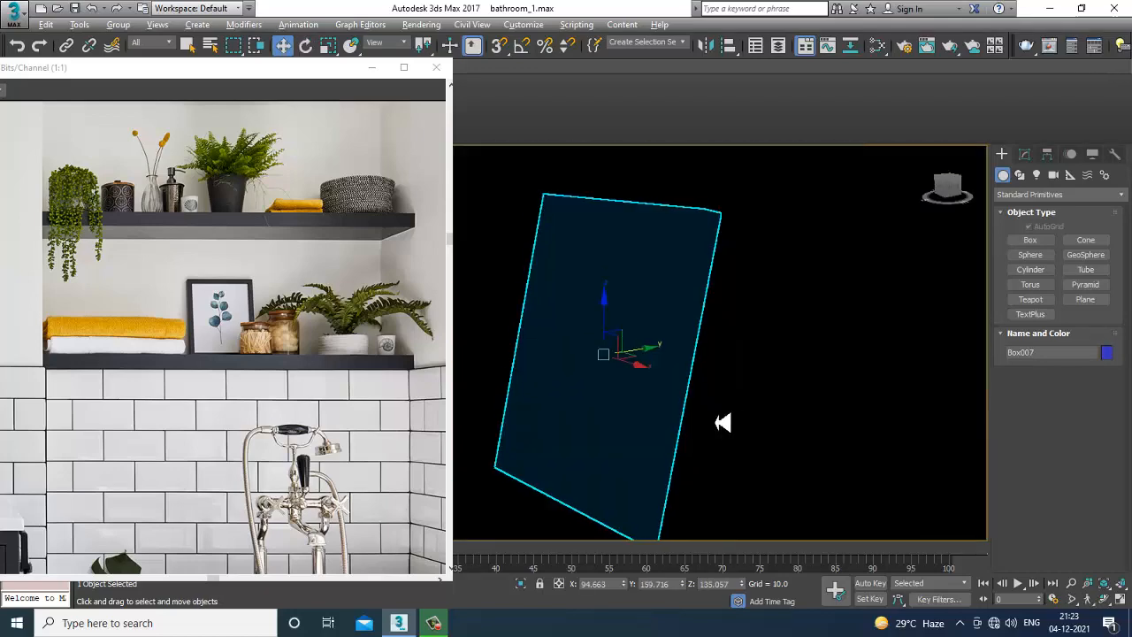
# Move the leaning picture frame box next to the towels at about X 87.5, Y 162.6
pyautogui.moveTo(642, 354); pyautogui.dragTo(677, 345)
pyautogui.keyDown('alt'); pyautogui.moveTo(678, 345); pyautogui.dragTo(756, 332, button='middle'); pyautogui.keyUp('alt')
pyautogui.moveTo(694, 344); pyautogui.dragTo(619, 354)
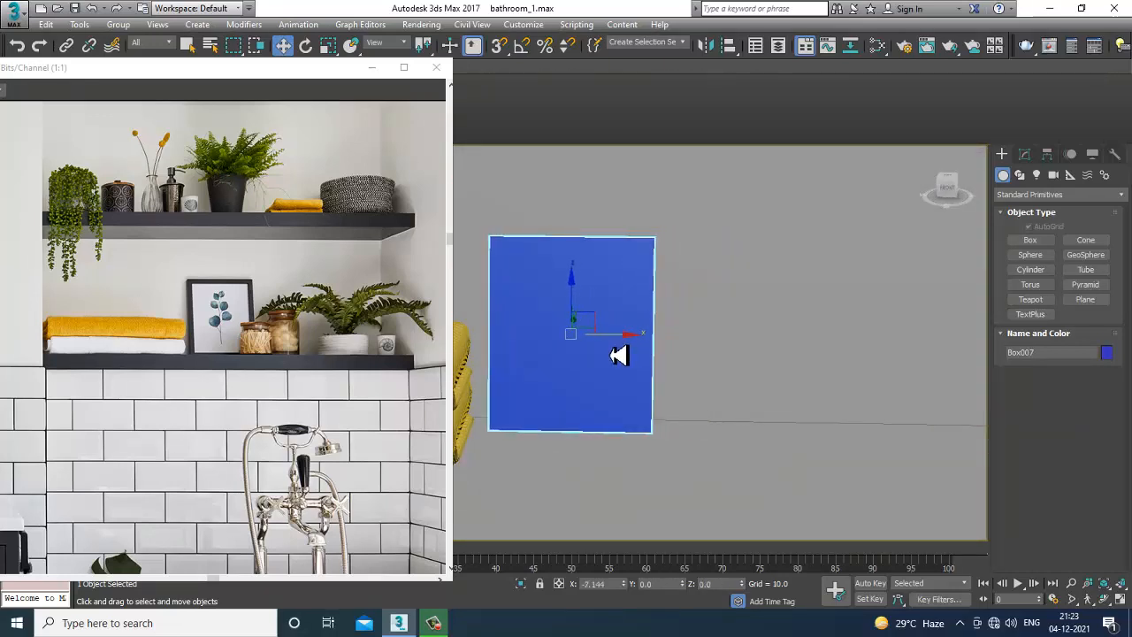
# Convert the picture frame box to Editable Poly and inset its front polygon by 1.0
pyautogui.rightClick(602, 315)
pyautogui.moveTo(698, 448)
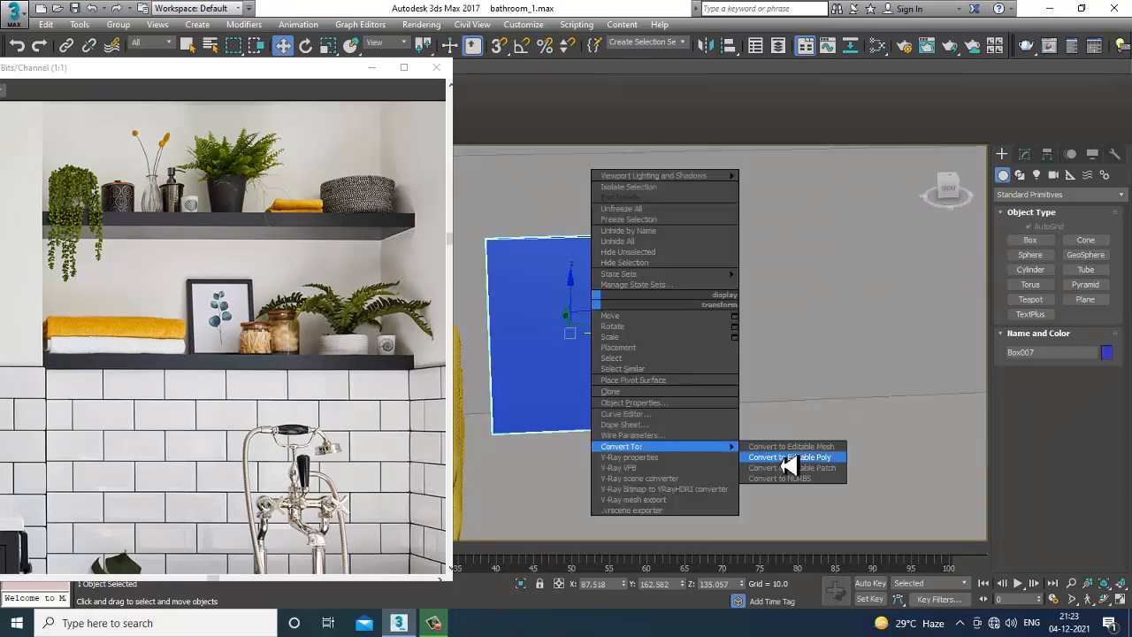
pyautogui.click(791, 461)
pyautogui.press('4')
pyautogui.click(566, 373)
pyautogui.keyDown('alt'); pyautogui.moveTo(596, 363); pyautogui.dragTo(623, 373, button='middle'); pyautogui.keyUp('alt')
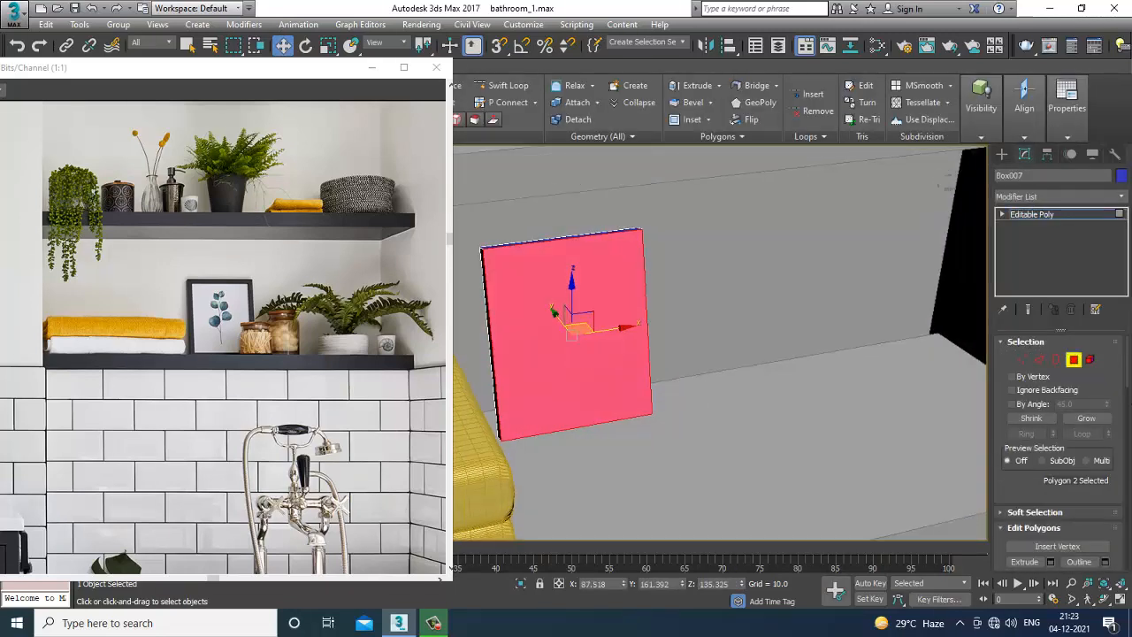
pyautogui.scroll(-3, 1021, 515)
pyautogui.click(1104, 484)
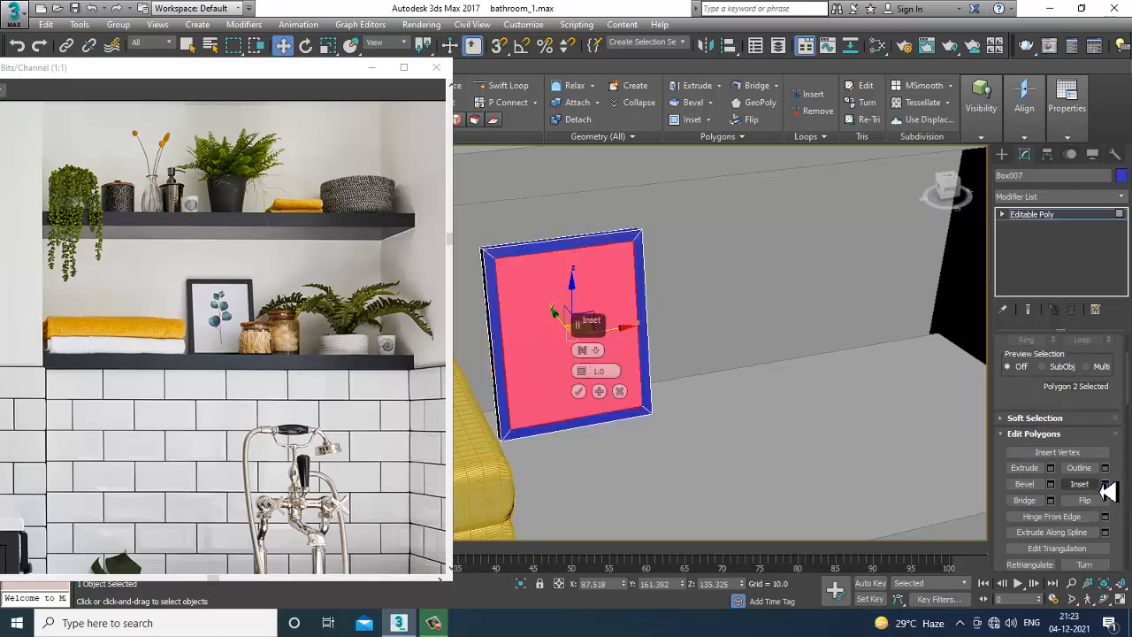
pyautogui.click(578, 391)
# Draw an open half-profile of a lidded jar with the Line tool in the front view, between the picture frame and the niche's side wall
pyautogui.scroll(-3, 651, 391)
pyautogui.keyDown('alt'); pyautogui.moveTo(651, 392); pyautogui.dragTo(727, 336, button='middle'); pyautogui.keyUp('alt')
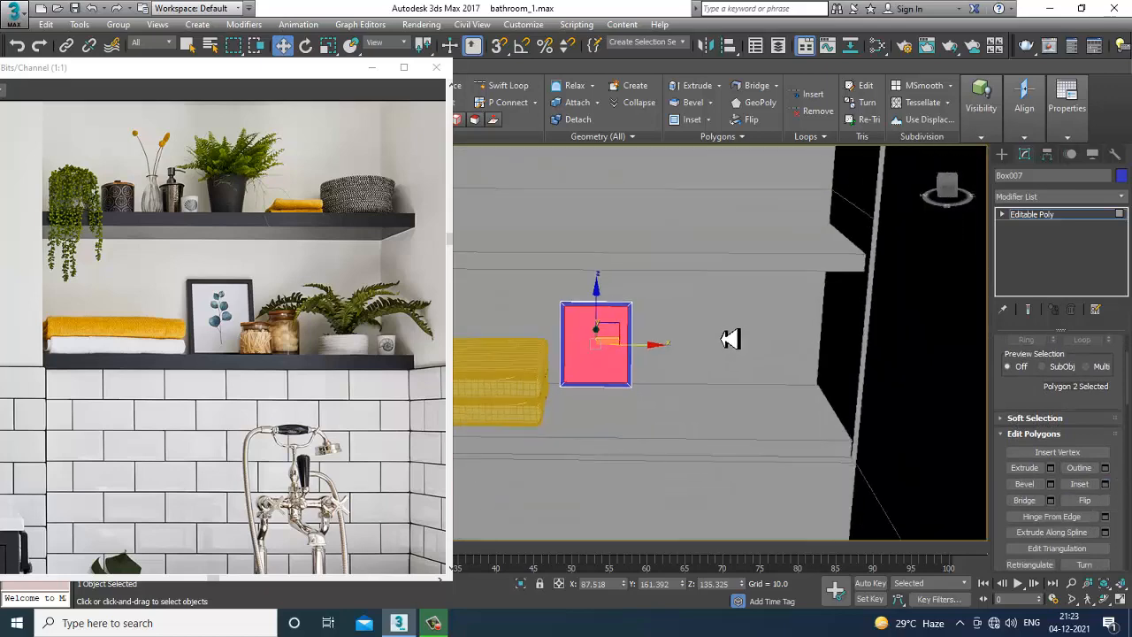
pyautogui.hotkey('alt', 'w')
pyautogui.moveTo(926, 250); pyautogui.dragTo(815, 273, button='middle')
pyautogui.hotkey('alt', 'w')
pyautogui.press('z')
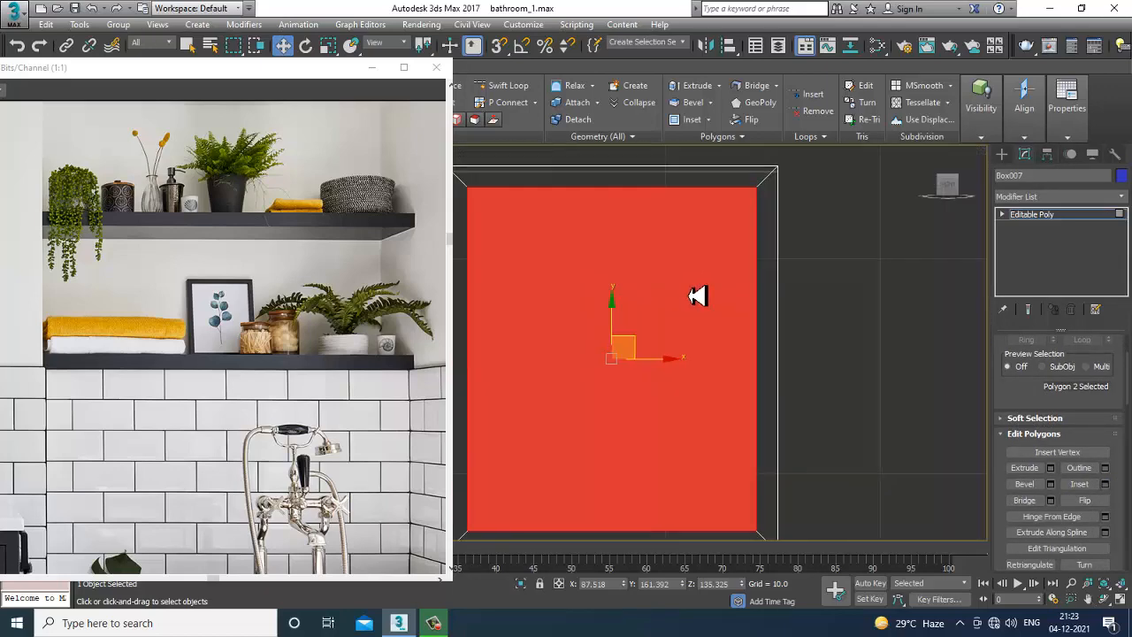
pyautogui.scroll(-8, 690, 317)
pyautogui.moveTo(763, 378); pyautogui.dragTo(736, 375, button='middle')
pyautogui.scroll(3, 735, 375)
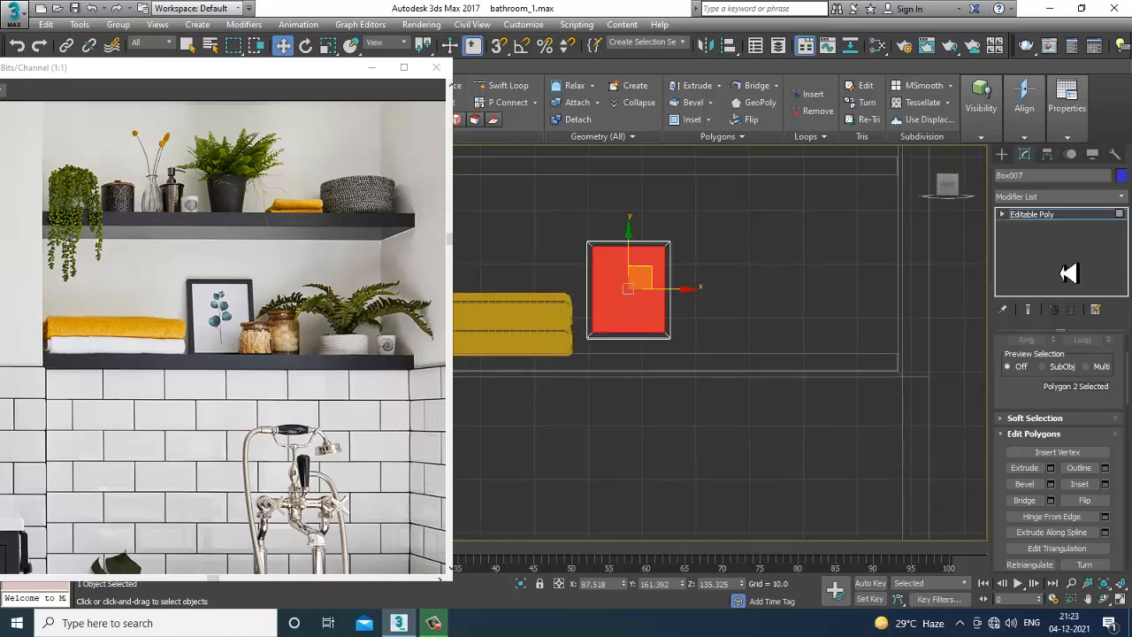
pyautogui.click(1002, 155)
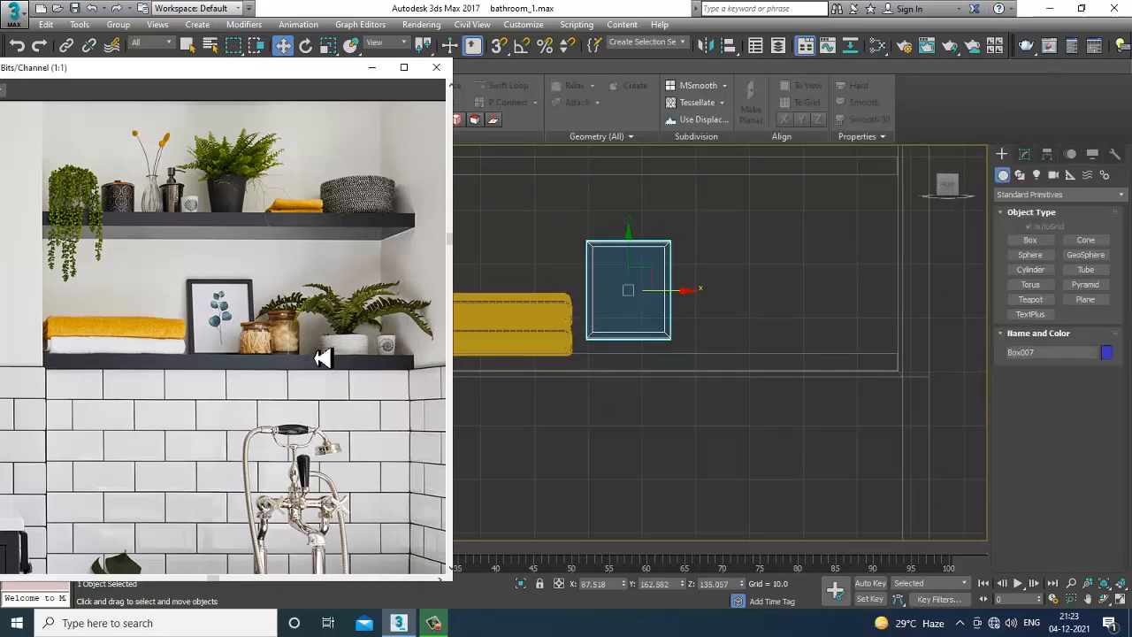
pyautogui.scroll(2, 297, 365)
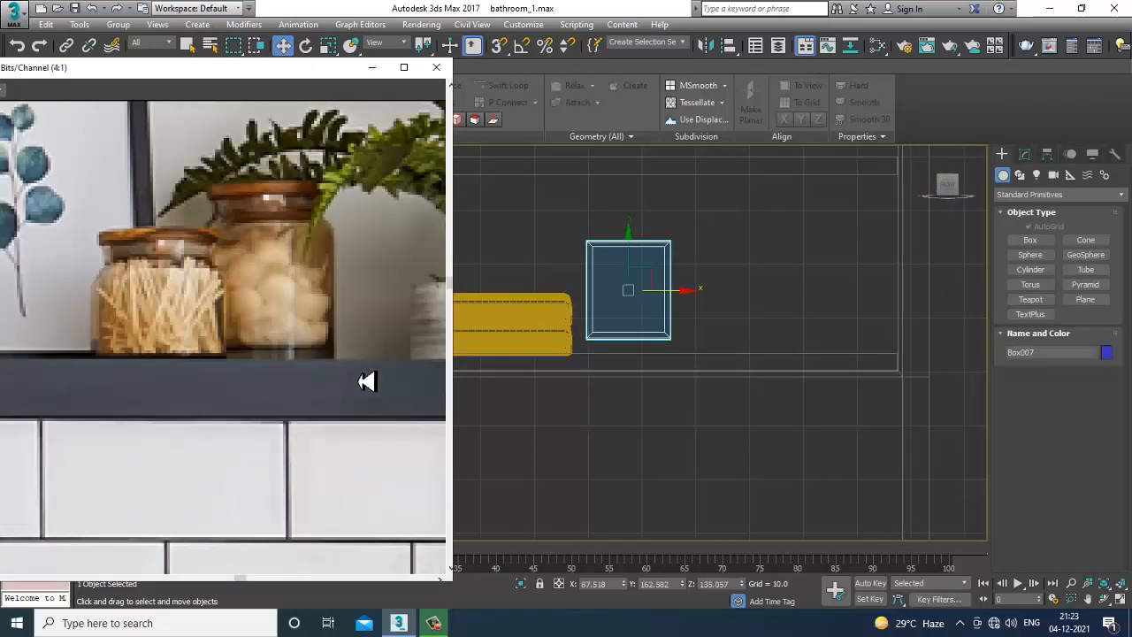
pyautogui.click(1019, 175)
pyautogui.click(1030, 251)
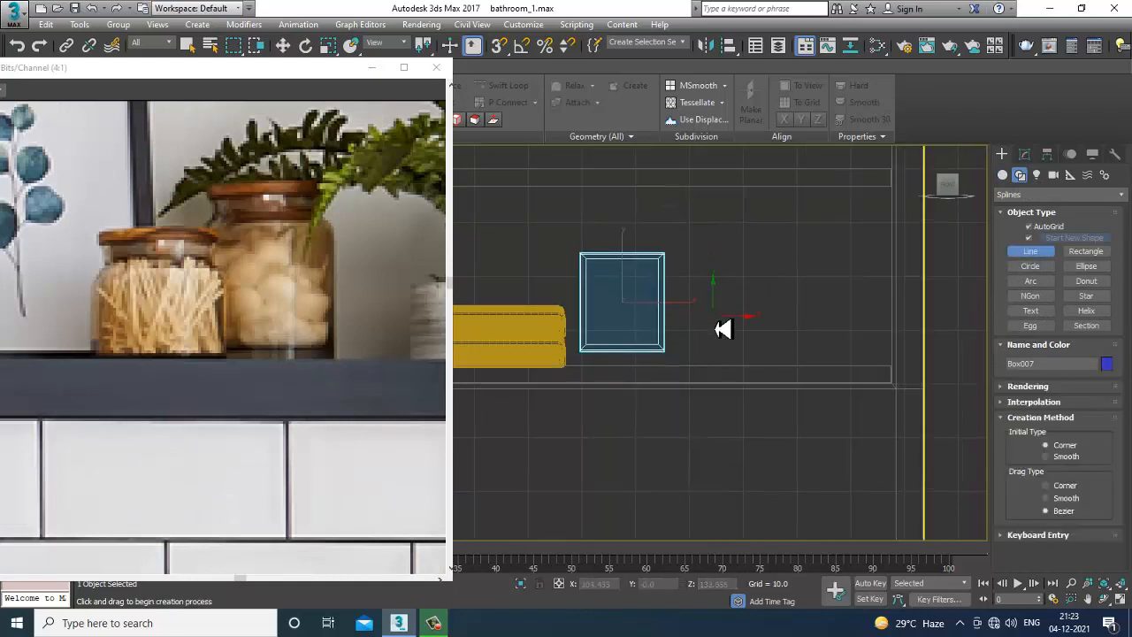
pyautogui.click(712, 318)
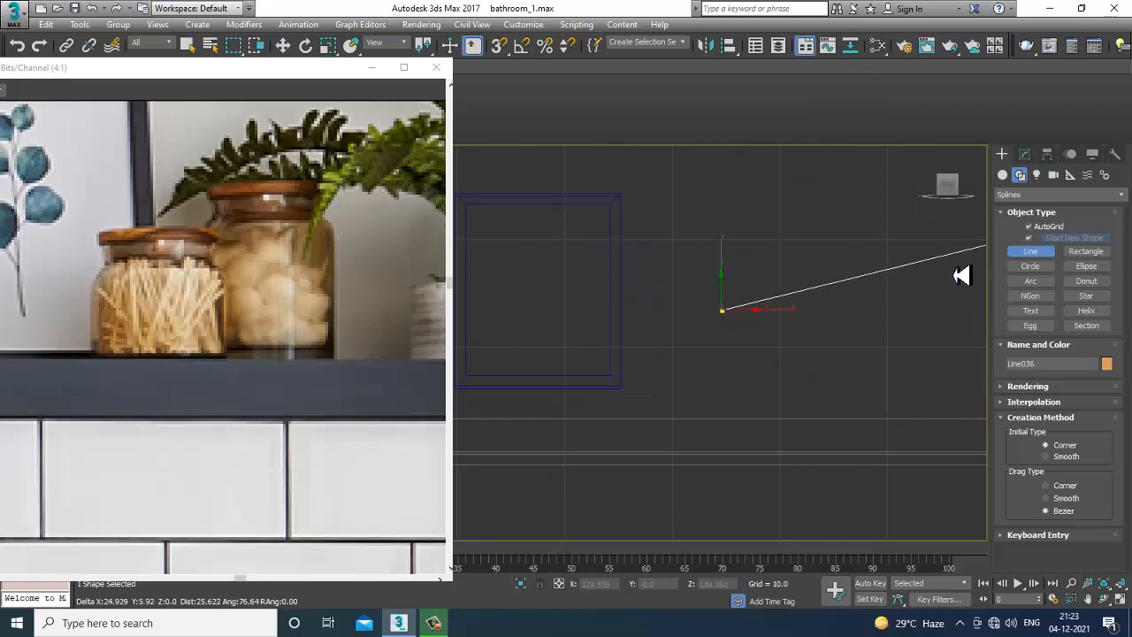
pyautogui.rightClick(906, 283)
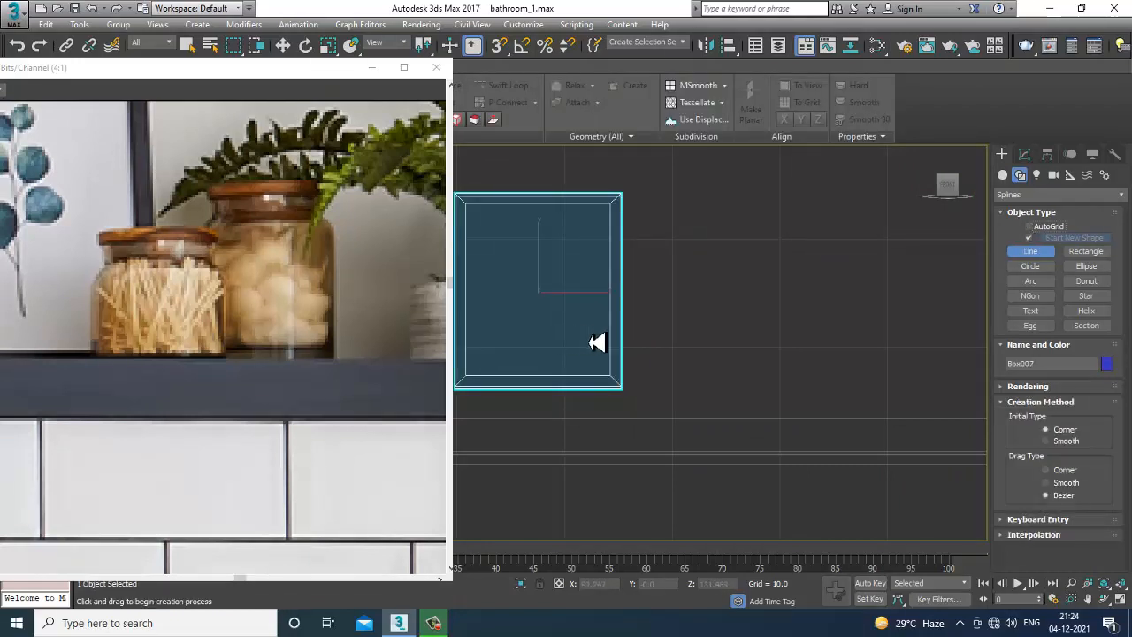
pyautogui.click(725, 325)
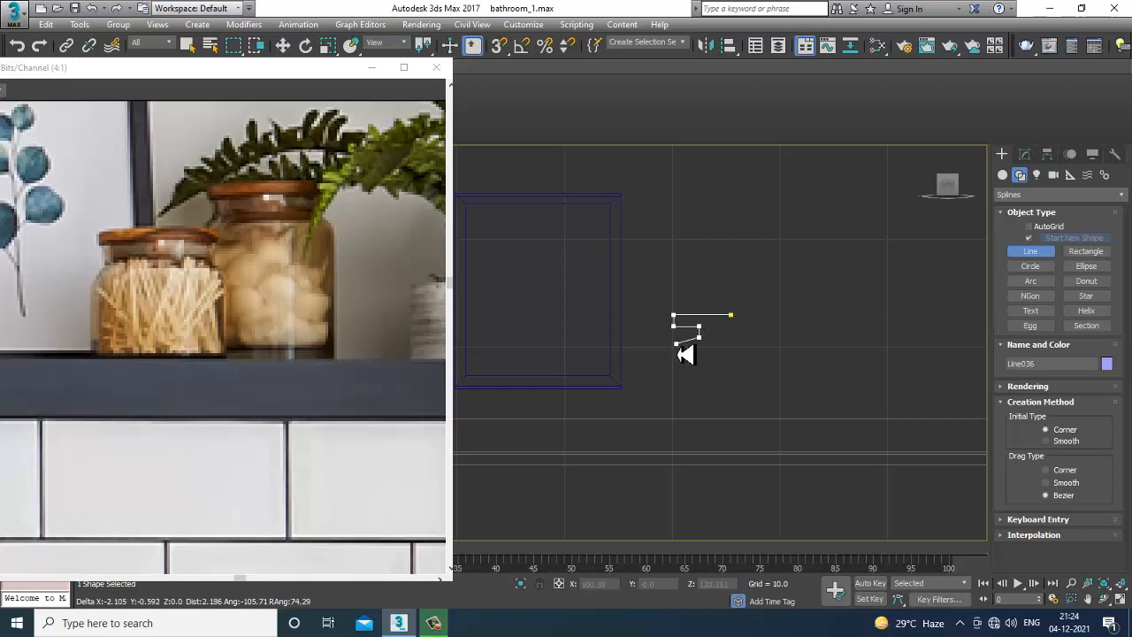
pyautogui.click(683, 454)
pyautogui.rightClick(748, 452)
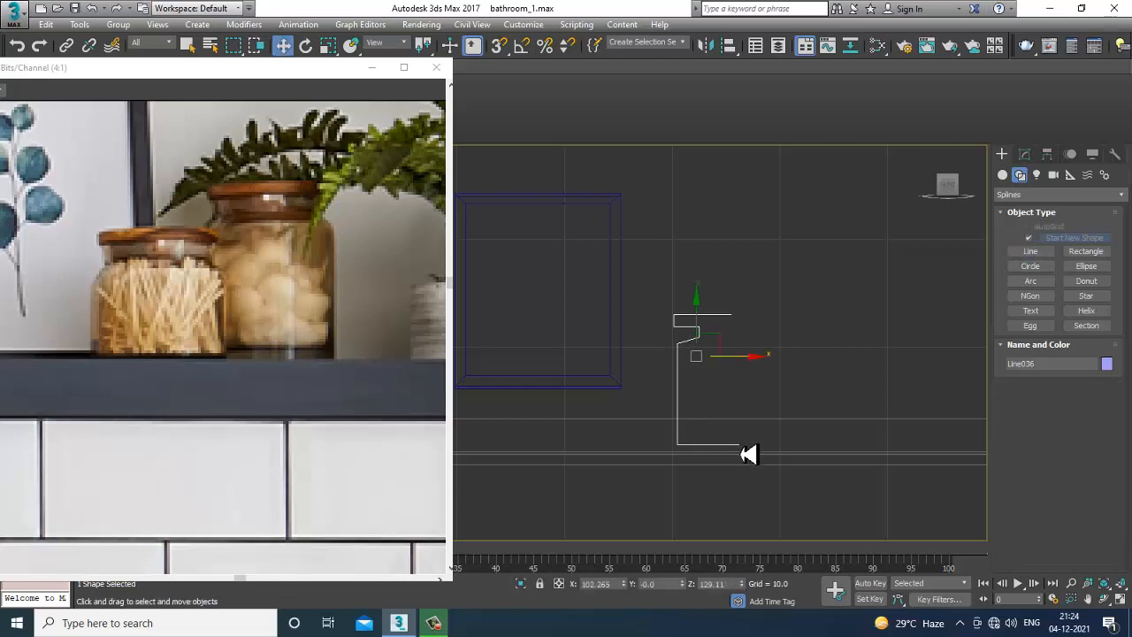
# Round the jar profile's lid, neck, shoulder and base corners with small fillets, about 0.35 at the lower neck corner
pyautogui.click(1024, 154)
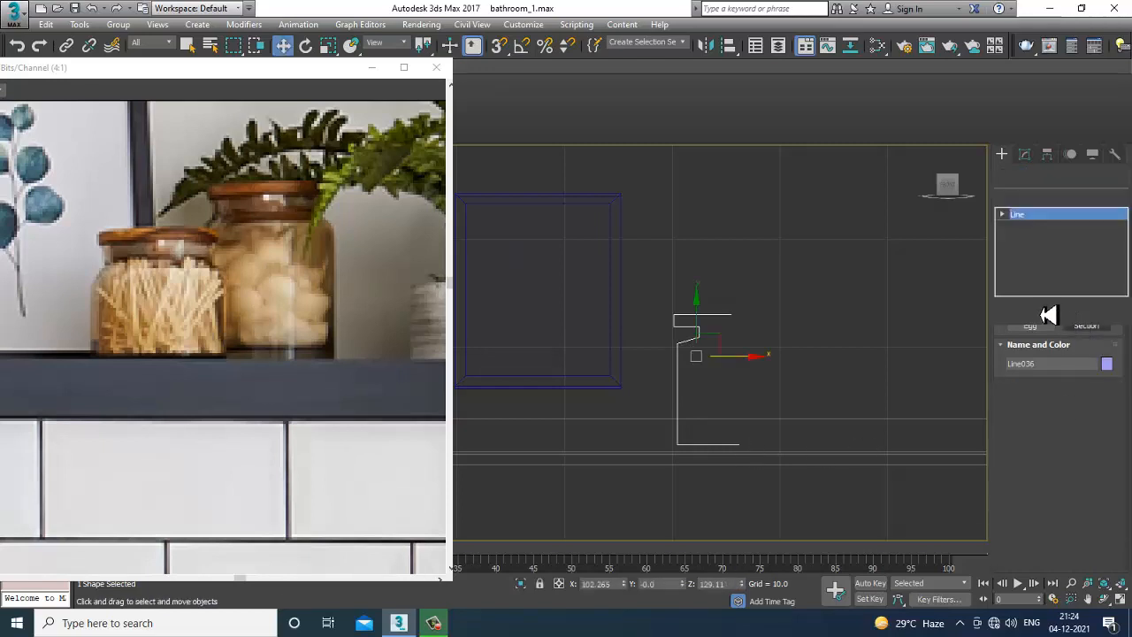
pyautogui.click(1002, 214)
pyautogui.click(1028, 226)
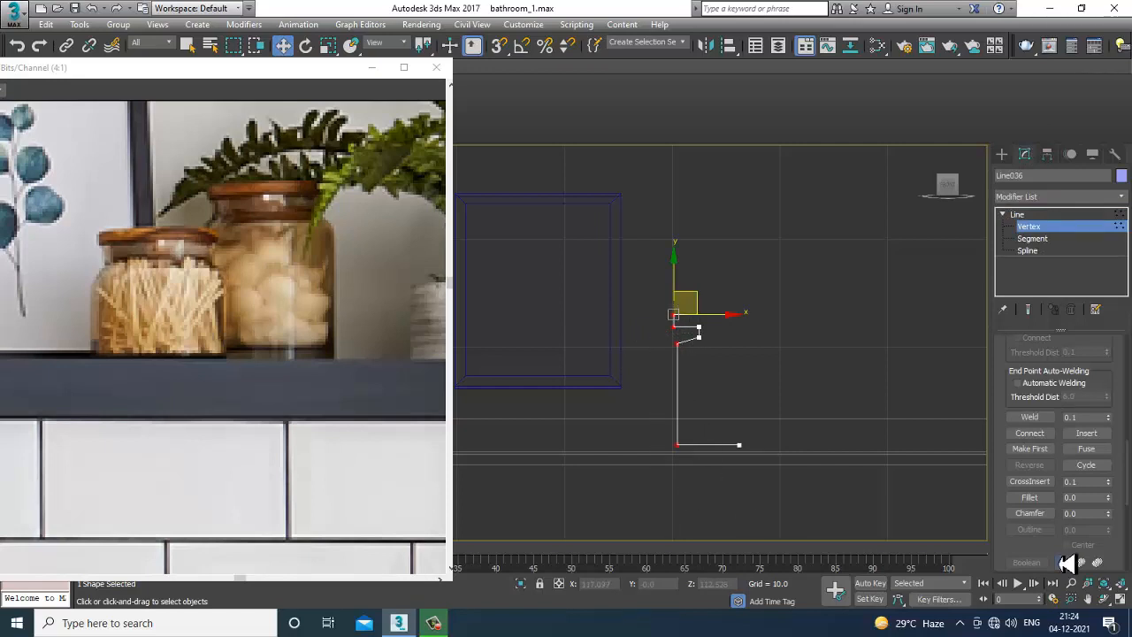
pyautogui.click(1033, 497)
pyautogui.scroll(3, 693, 359)
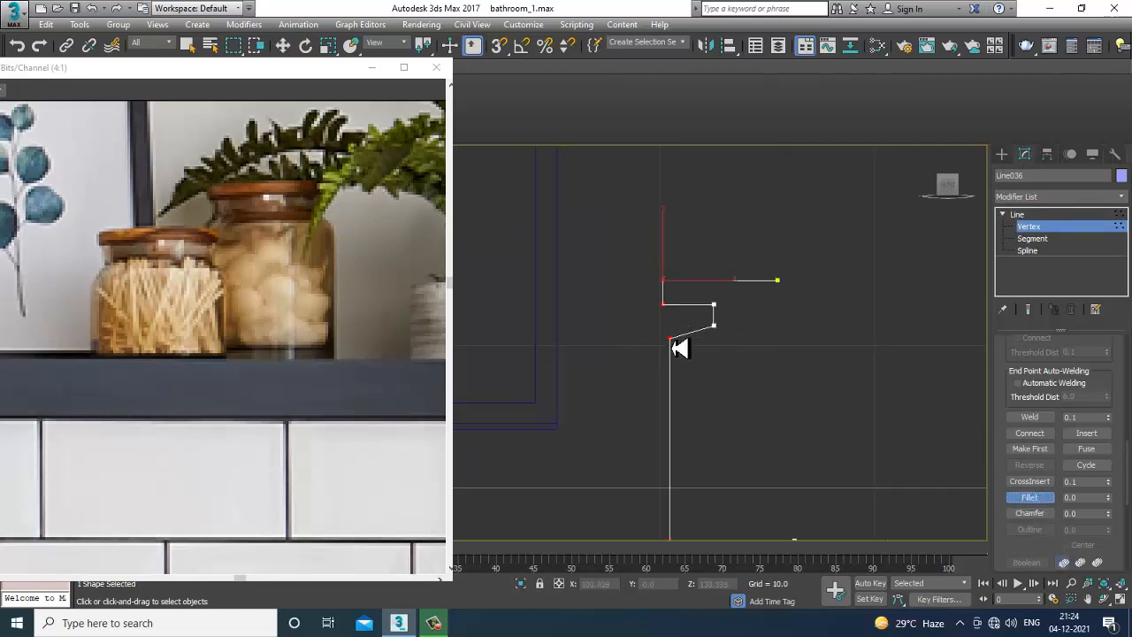
pyautogui.scroll(-1, 672, 342)
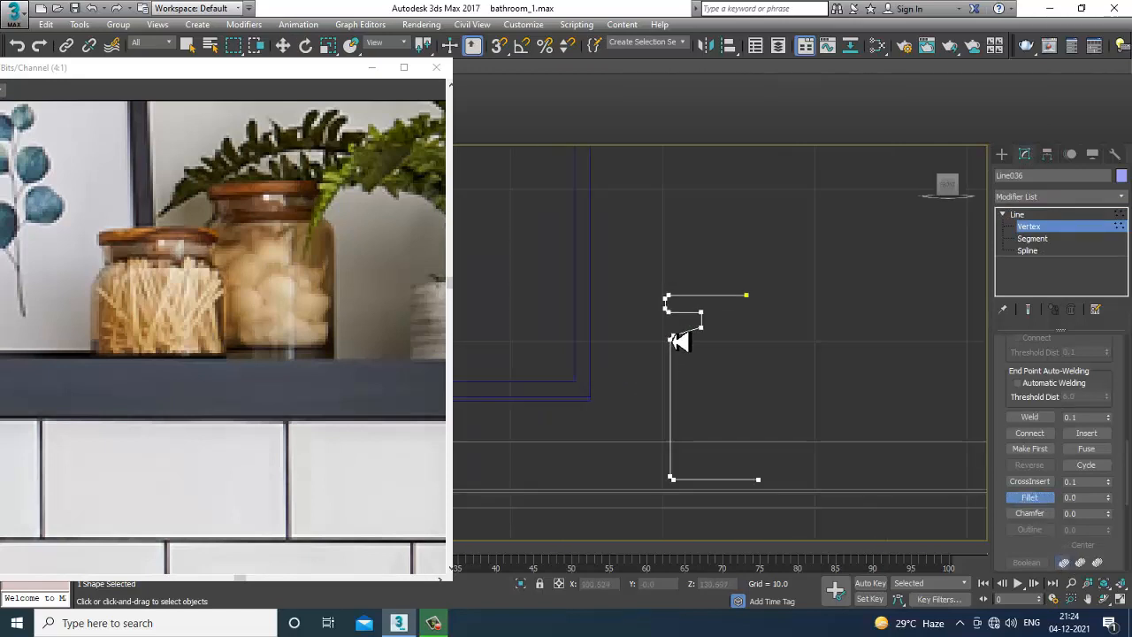
pyautogui.scroll(2, 697, 345)
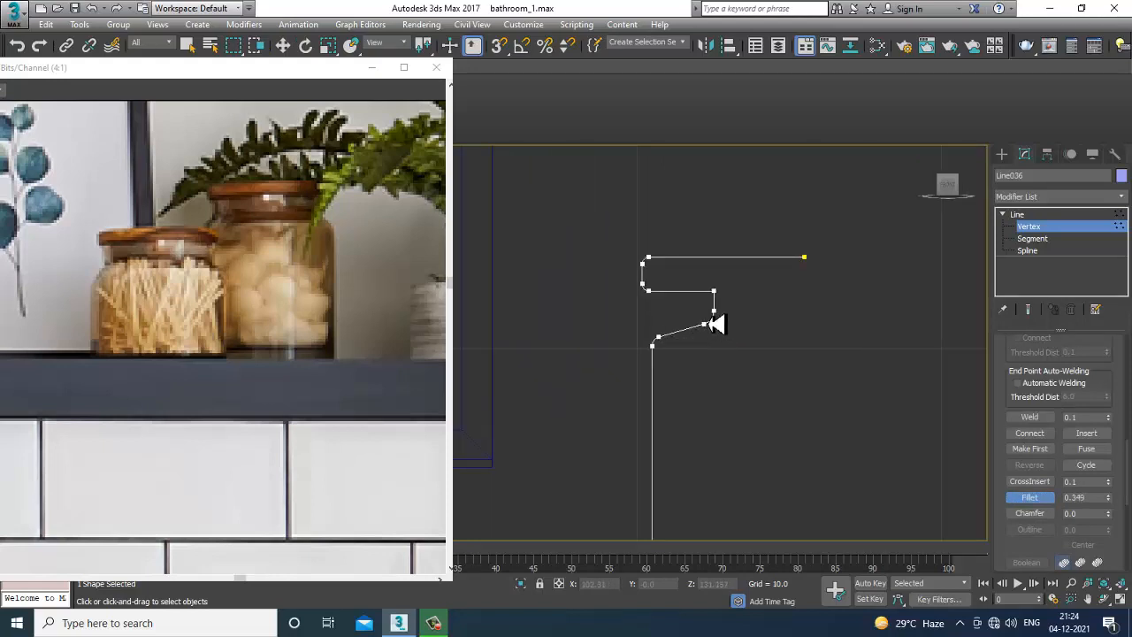
pyautogui.click(1080, 215)
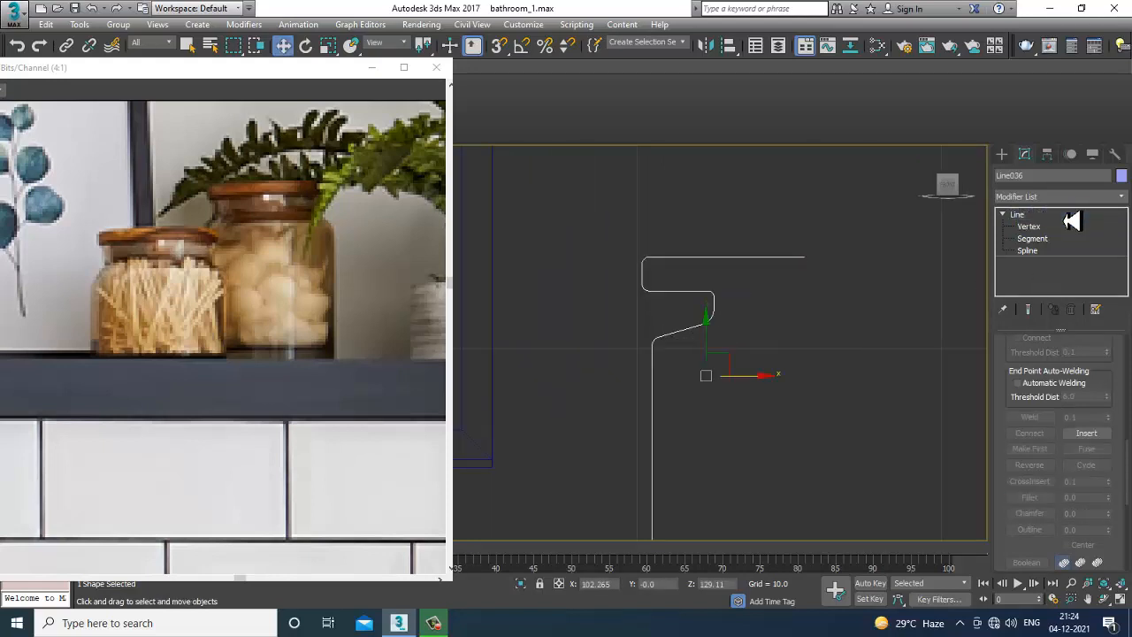
# Revolve the jar profile with a Lathe modifier and align its axis to Max
pyautogui.scroll(-4, 821, 304)
pyautogui.scroll(1, 814, 286)
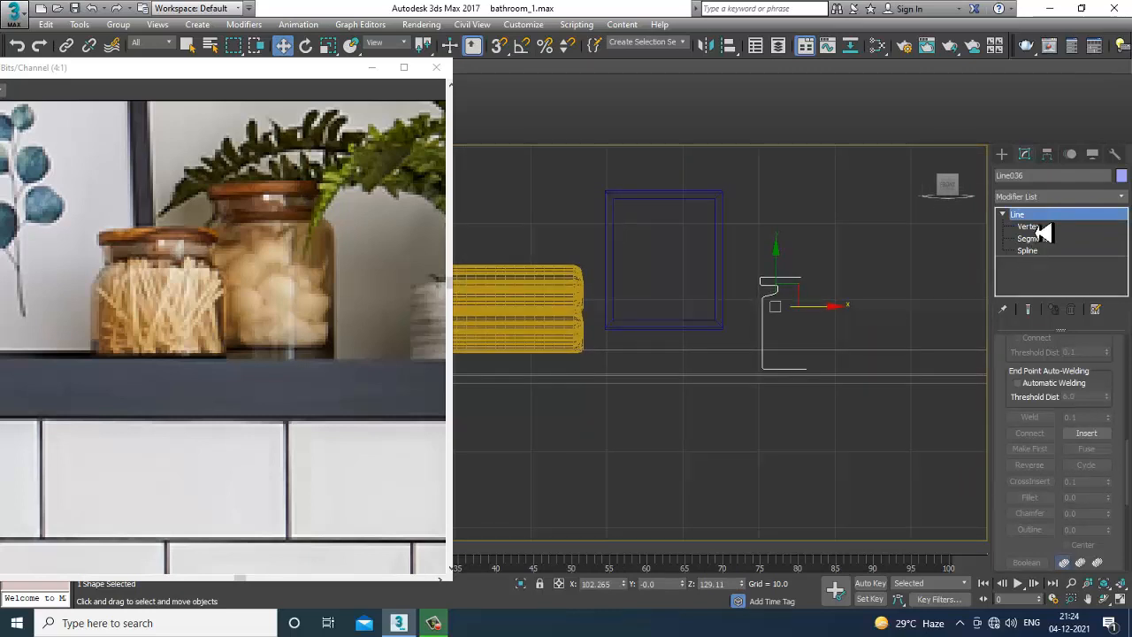
pyautogui.click(1050, 197)
pyautogui.press('l')
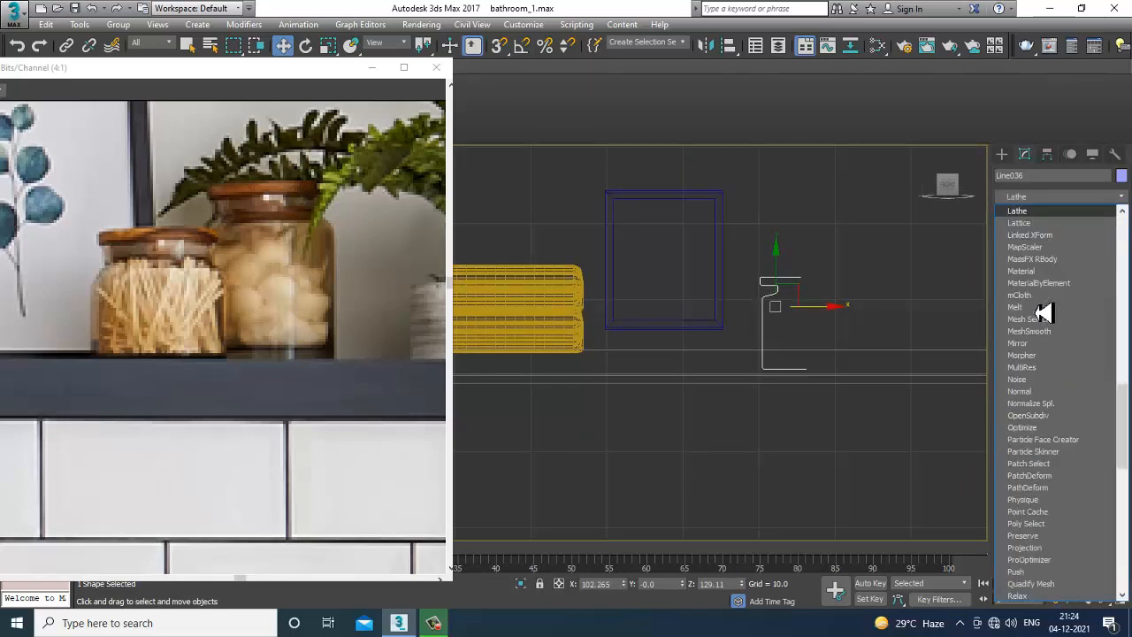
pyautogui.press('Return')
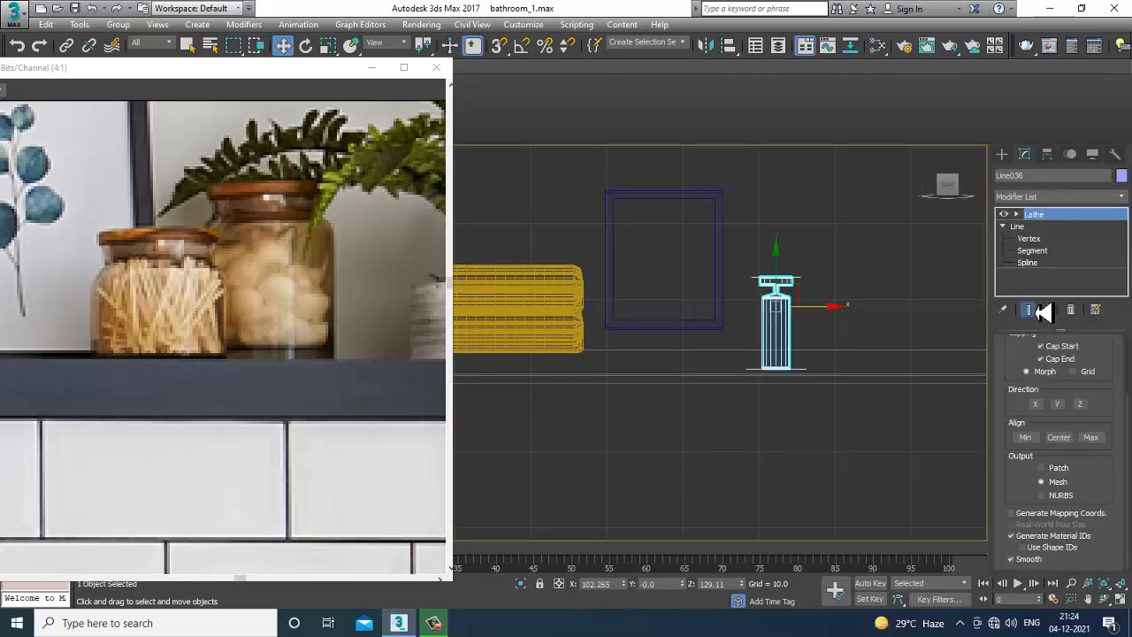
pyautogui.click(1095, 437)
pyautogui.scroll(3, 788, 354)
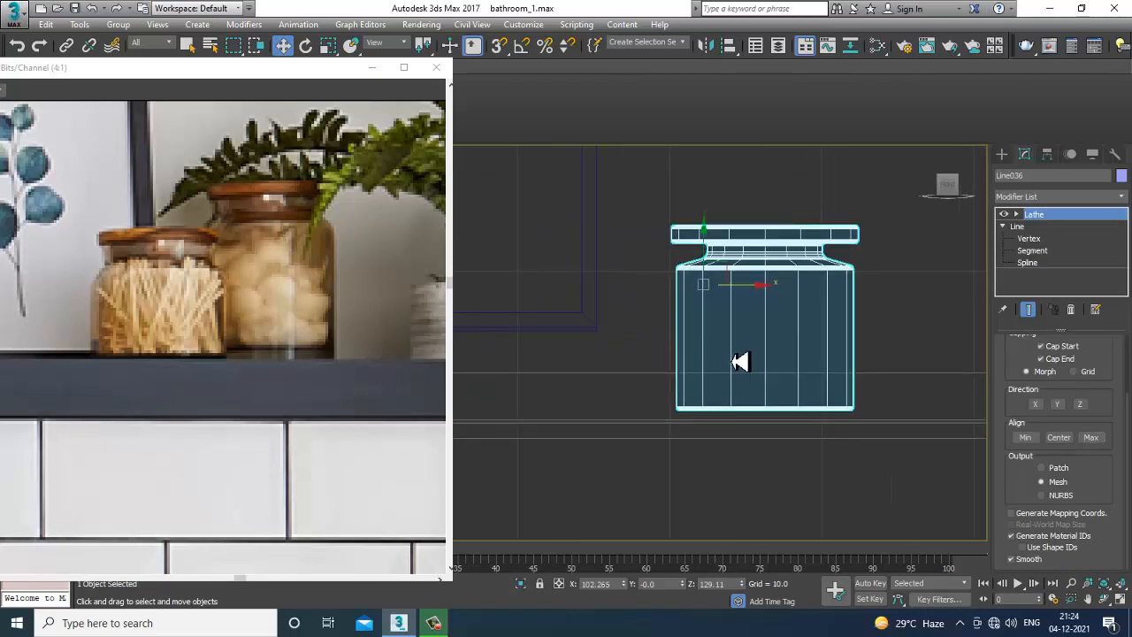
# Move the four outer lid vertices of the jar profile inward so that the lid is narrower than the body
pyautogui.click(1027, 239)
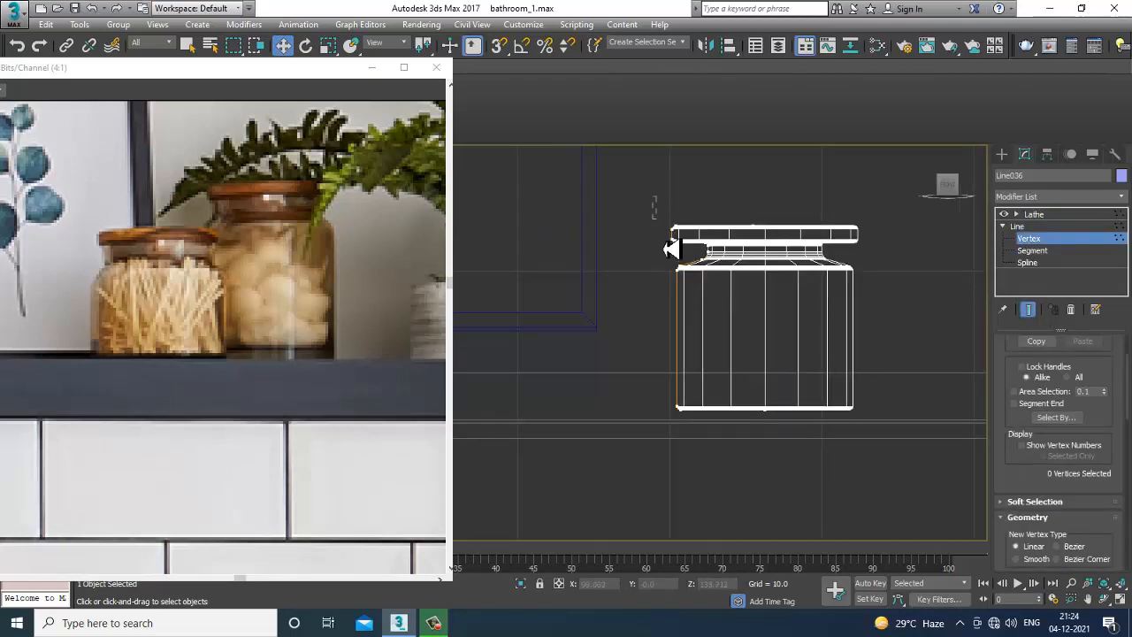
pyautogui.moveTo(688, 265); pyautogui.dragTo(687, 264)
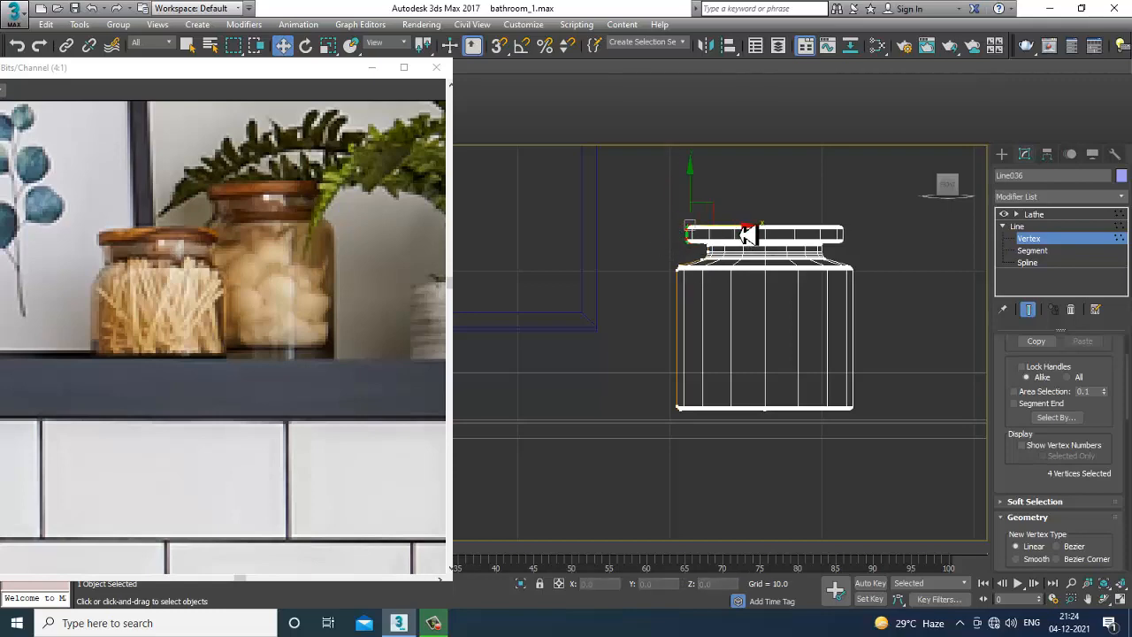
pyautogui.scroll(-3, 750, 313)
# Move the jar back into the niche to about Y 162.8 and raise it onto the lower shelf at about Z 131.4
pyautogui.hotkey('alt', 'w')
pyautogui.hotkey('alt', 'w')
pyautogui.moveTo(879, 424); pyautogui.dragTo(855, 416, button='middle')
pyautogui.scroll(-8, 849, 422)
pyautogui.press('z')
pyautogui.click(1034, 214)
pyautogui.scroll(-8, 714, 321)
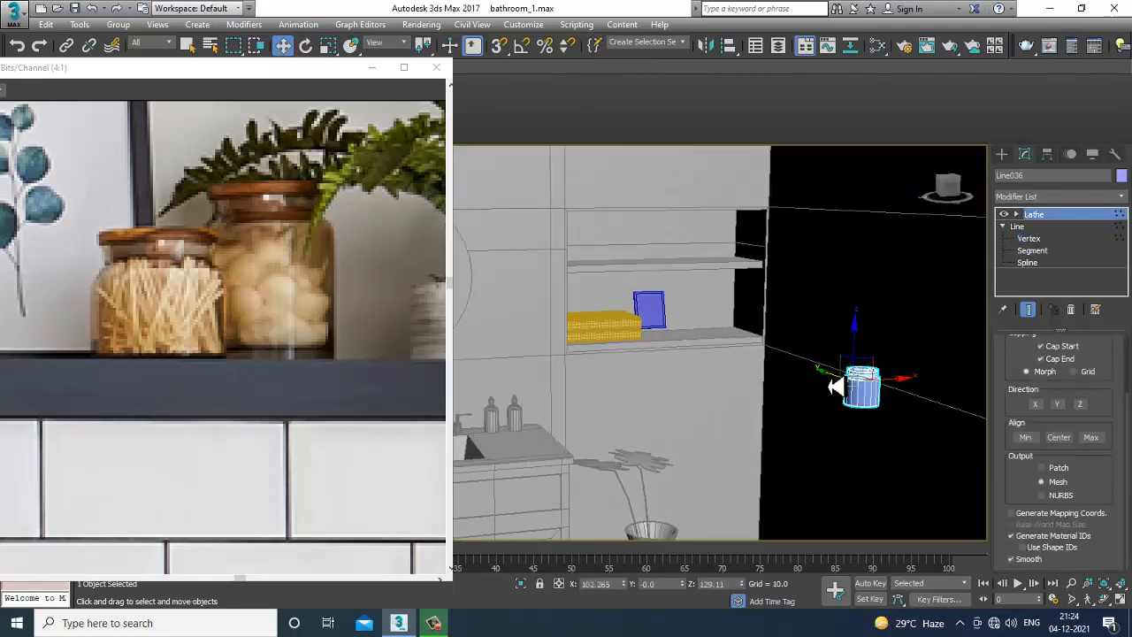
pyautogui.moveTo(834, 386); pyautogui.dragTo(670, 327)
pyautogui.press('z')
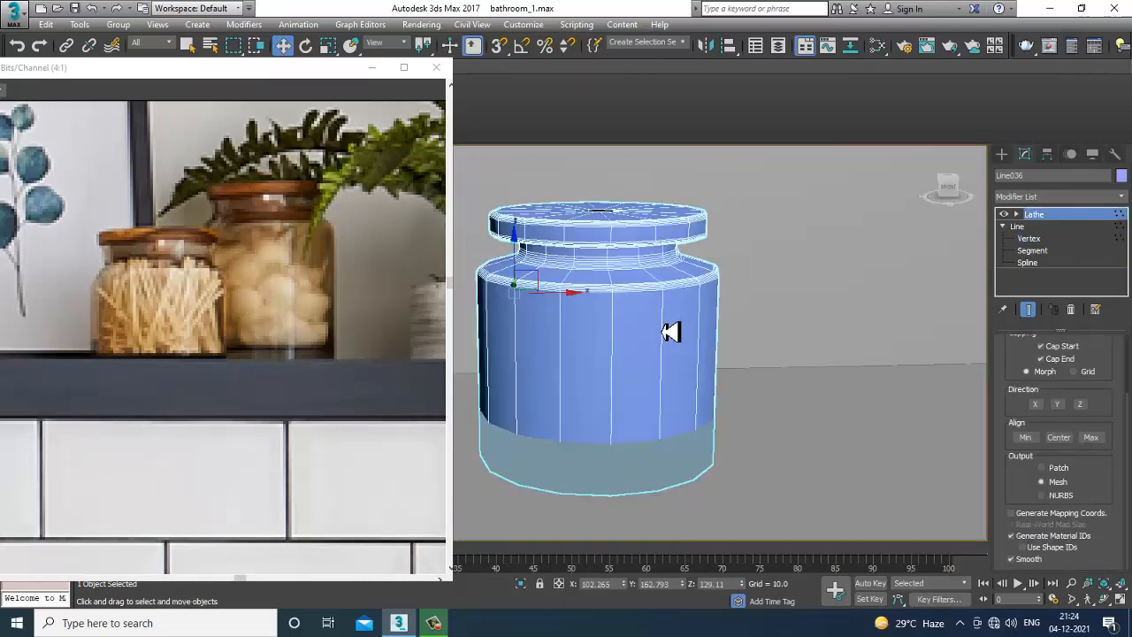
pyautogui.scroll(-3, 659, 324)
pyautogui.moveTo(586, 263); pyautogui.dragTo(603, 255)
# Move the jar forward on the shelf and closer to the picture frame, at about X 98.9, Y 151.4
pyautogui.keyDown('alt'); pyautogui.moveTo(631, 260); pyautogui.dragTo(602, 307, button='middle'); pyautogui.keyUp('alt')
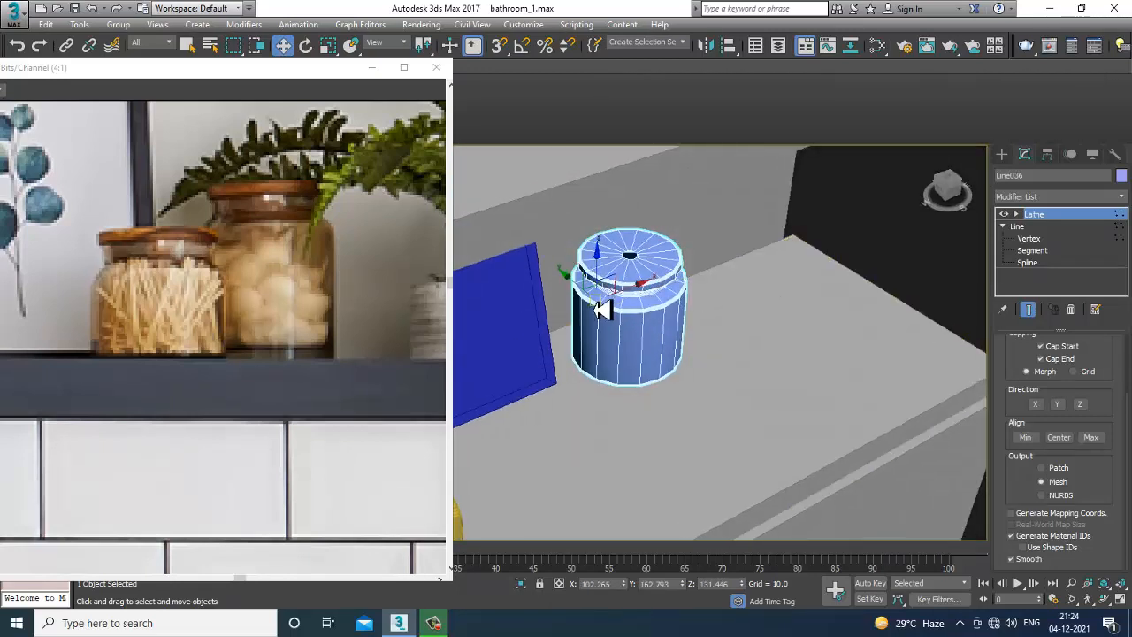
pyautogui.moveTo(583, 298); pyautogui.dragTo(681, 366)
pyautogui.scroll(-3, 716, 381)
pyautogui.moveTo(725, 384)
pyautogui.keyDown('alt'); pyautogui.mouseDown(button='middle')
pyautogui.moveTo(714, 361)
pyautogui.moveTo(744, 389)
pyautogui.mouseUp(button='middle'); pyautogui.keyUp('alt')
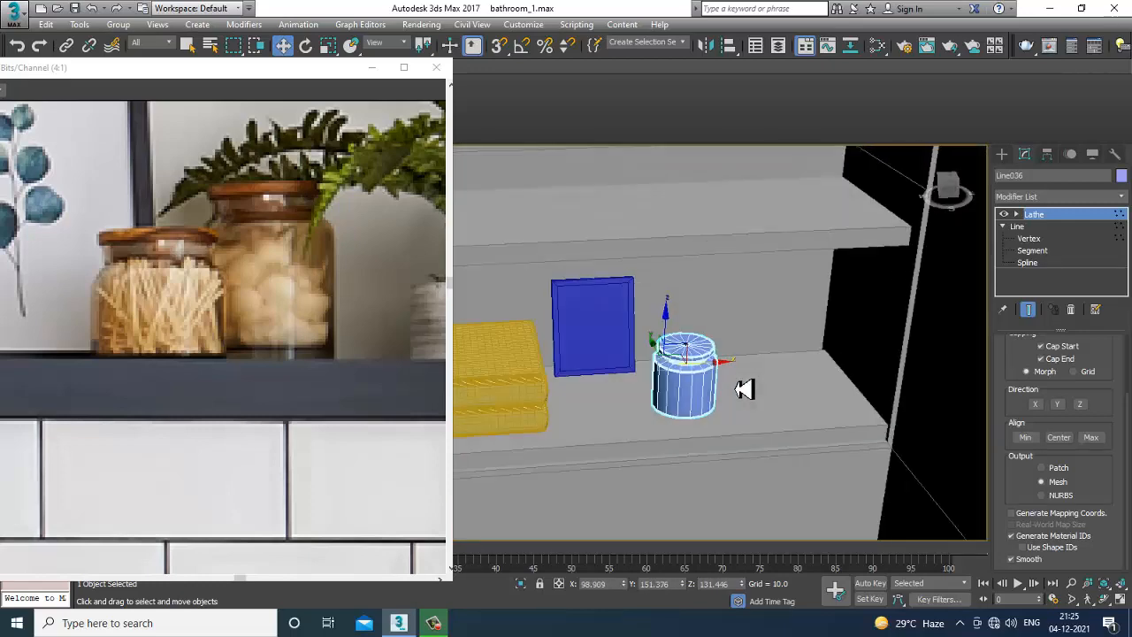
# Make one independent copy of the jar at about X 112.3 and move it back to about Y 156.9
pyautogui.keyDown('shift'); pyautogui.moveTo(723, 373); pyautogui.dragTo(789, 366); pyautogui.keyUp('shift')
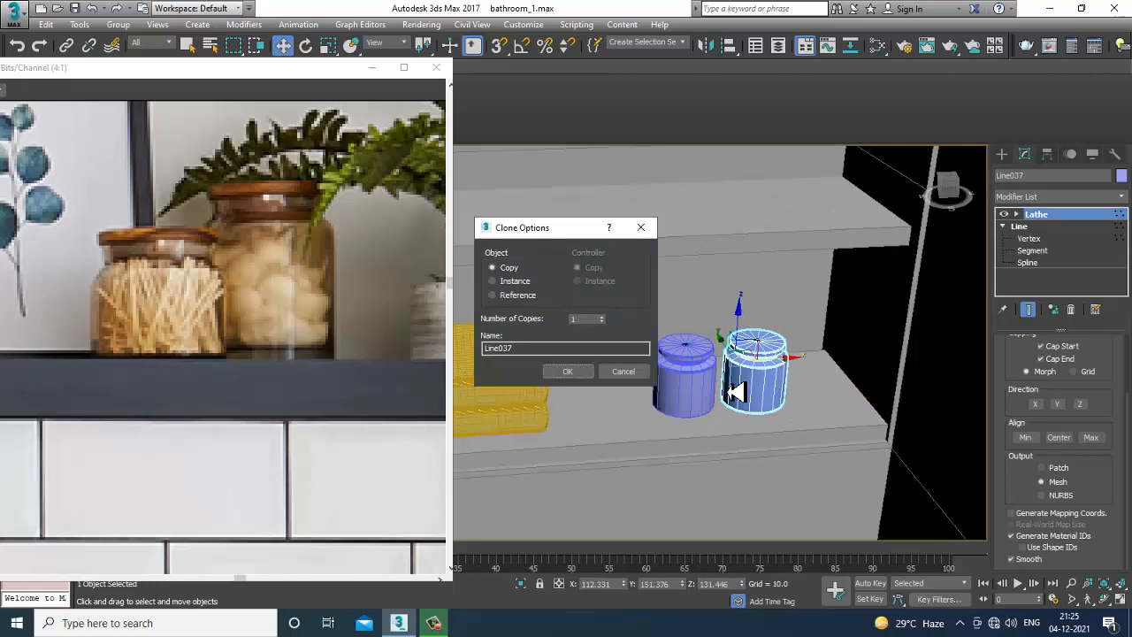
pyautogui.click(569, 372)
pyautogui.keyDown('alt'); pyautogui.moveTo(706, 383); pyautogui.dragTo(736, 392, button='middle'); pyautogui.keyUp('alt')
pyautogui.moveTo(714, 356); pyautogui.dragTo(693, 347)
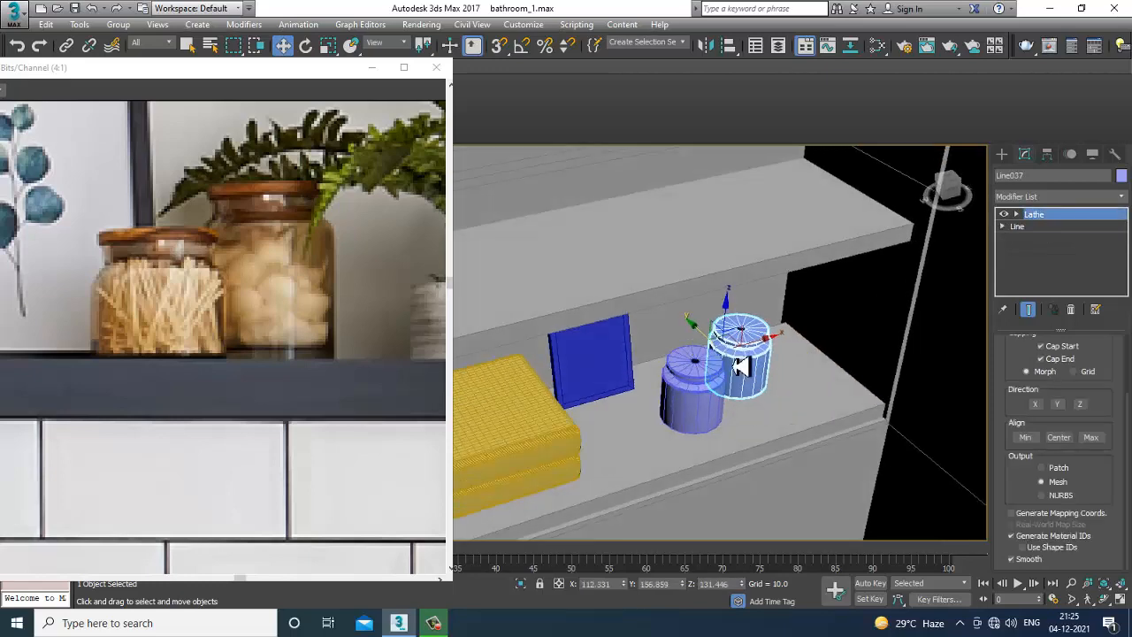
# Make the copied jar taller by raising the lid, neck and shoulder vertices of its profile with the end result shown
pyautogui.keyDown('alt'); pyautogui.moveTo(871, 371); pyautogui.dragTo(827, 378, button='middle'); pyautogui.keyUp('alt')
pyautogui.press('1')
pyautogui.click(1027, 238)
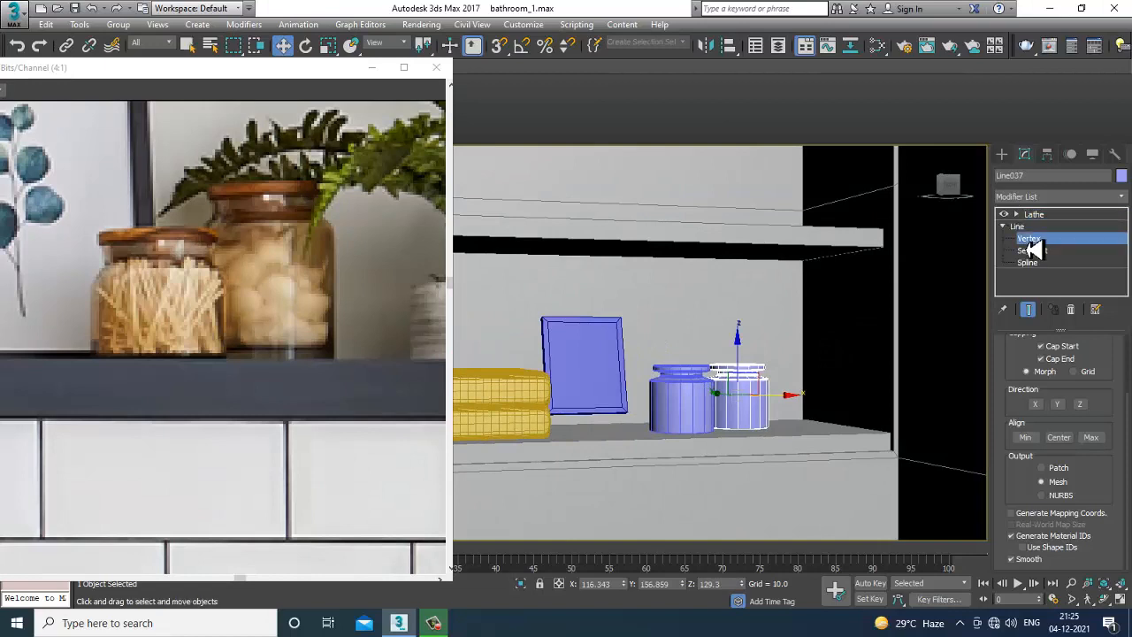
pyautogui.scroll(3, 803, 334)
pyautogui.click(1027, 309)
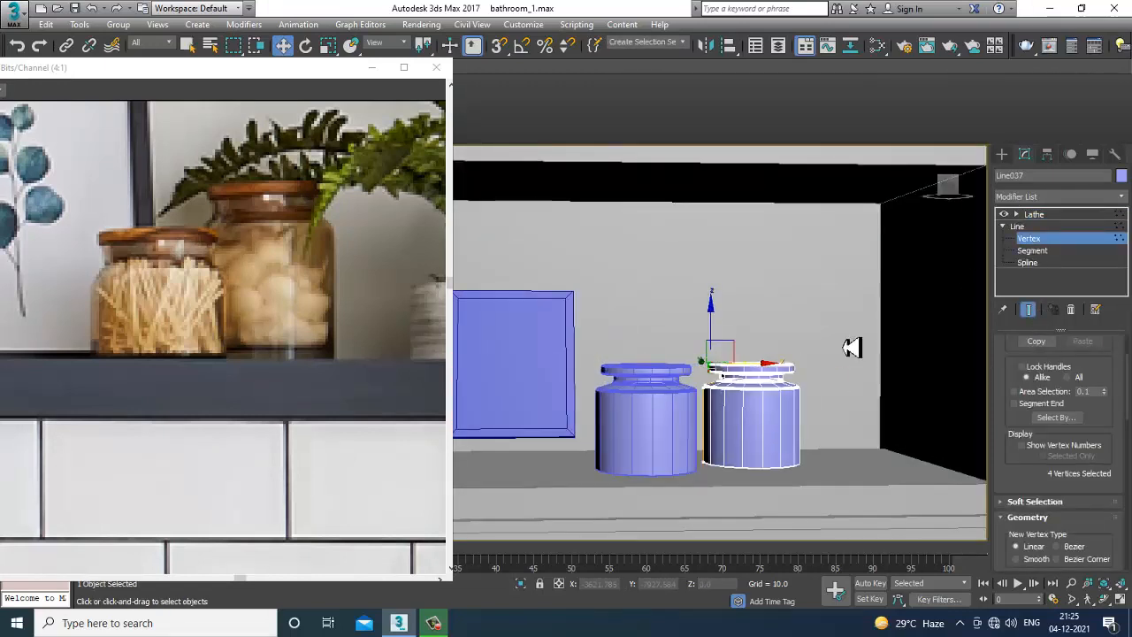
pyautogui.moveTo(862, 415); pyautogui.dragTo(859, 414)
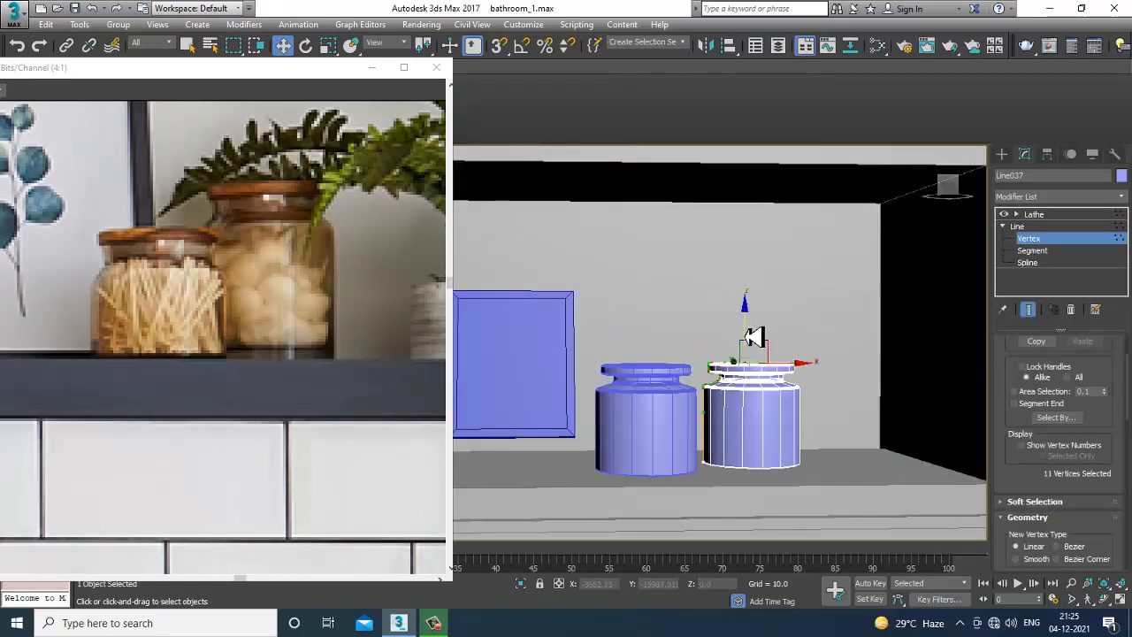
pyautogui.moveTo(753, 336); pyautogui.dragTo(745, 306)
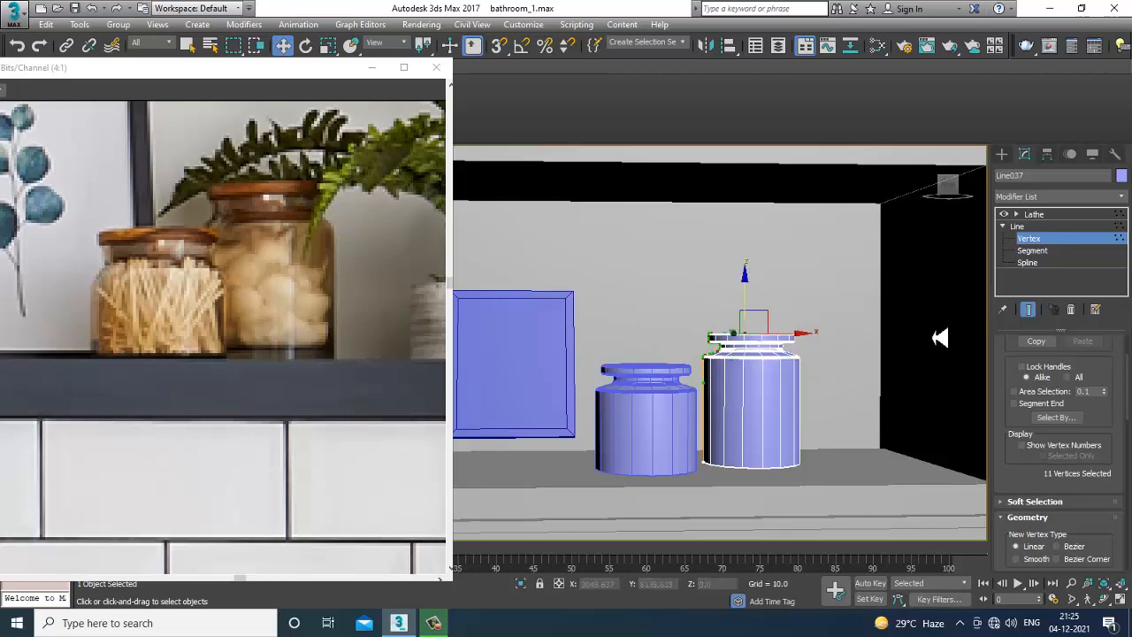
pyautogui.click(1034, 214)
# Create a teapot about 5.1 in radius on the lower shelf beside the taller jar, aligned to the shelf surface with AutoGrid
pyautogui.keyDown('alt'); pyautogui.moveTo(769, 384); pyautogui.dragTo(680, 414, button='middle'); pyautogui.keyUp('alt')
pyautogui.moveTo(200, 310); pyautogui.dragTo(135, 299, button='middle')
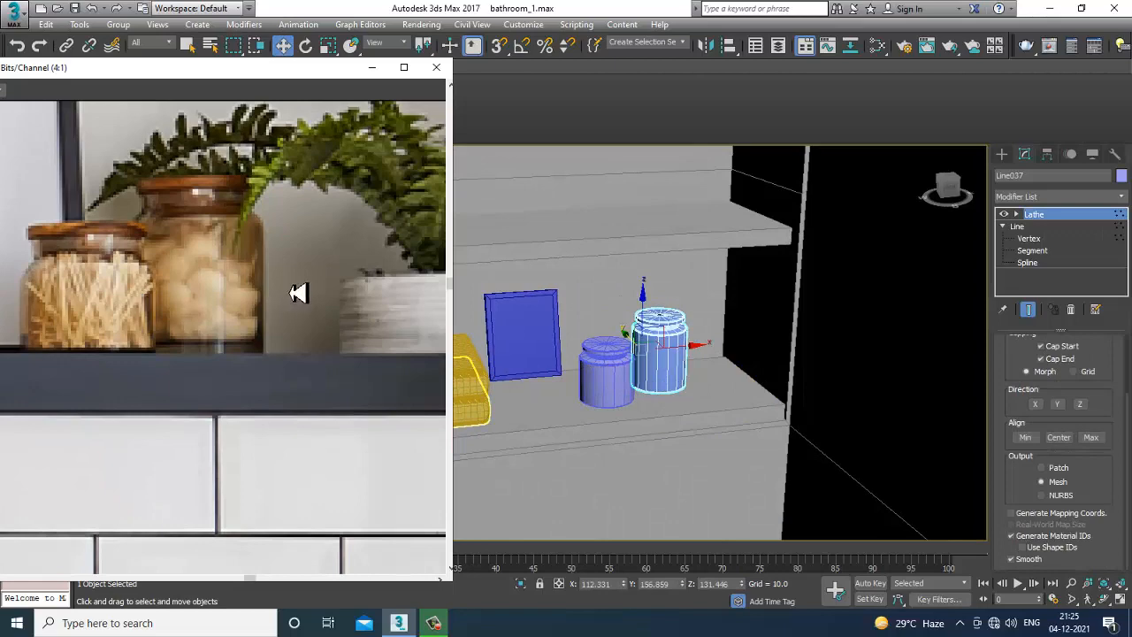
pyautogui.moveTo(299, 292); pyautogui.dragTo(113, 261, button='middle')
pyautogui.scroll(-1, 291, 291)
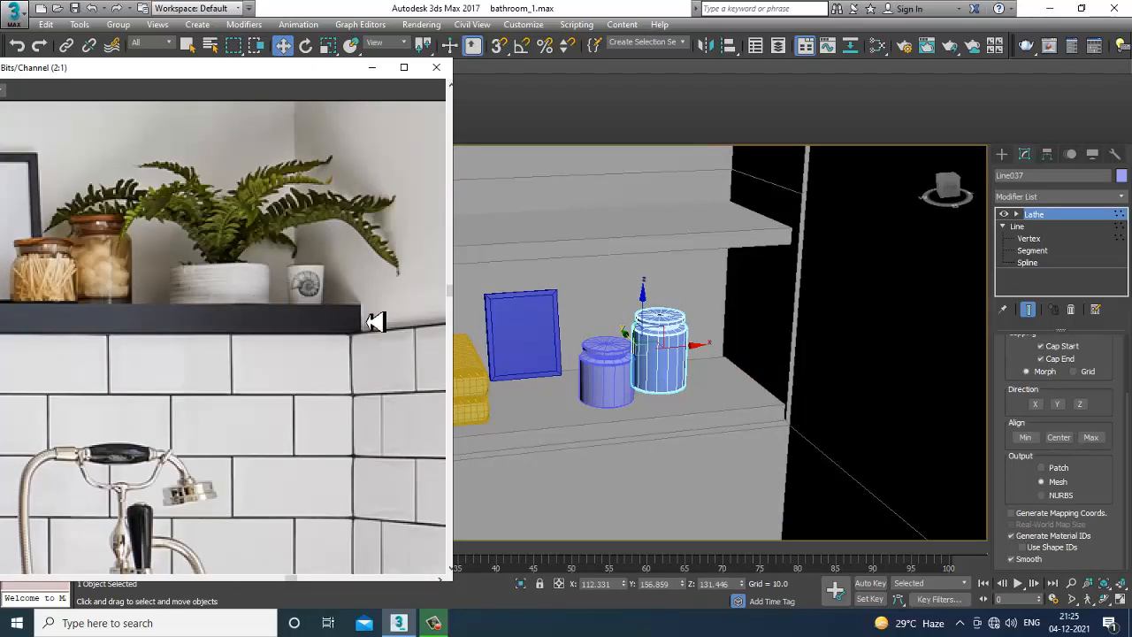
pyautogui.click(1001, 154)
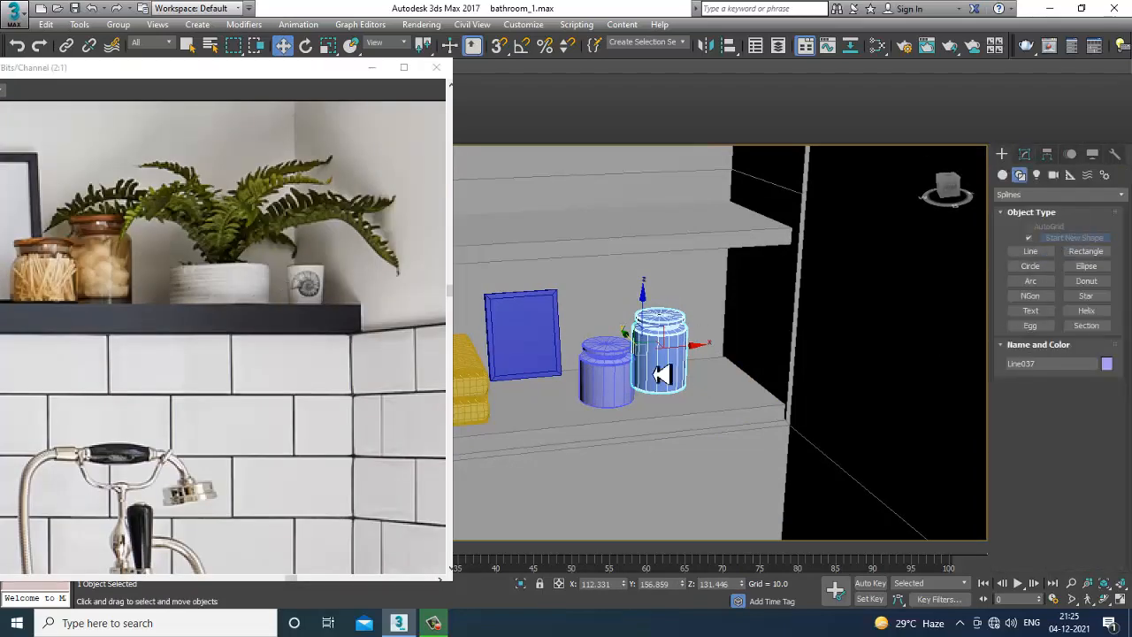
pyautogui.scroll(4, 707, 365)
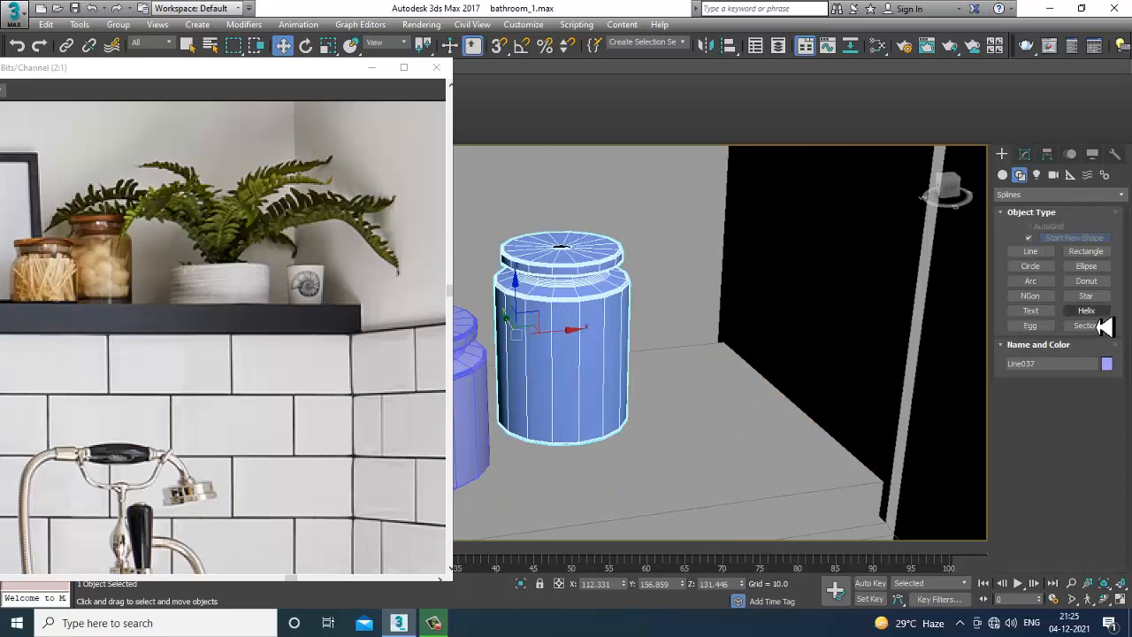
pyautogui.click(1003, 176)
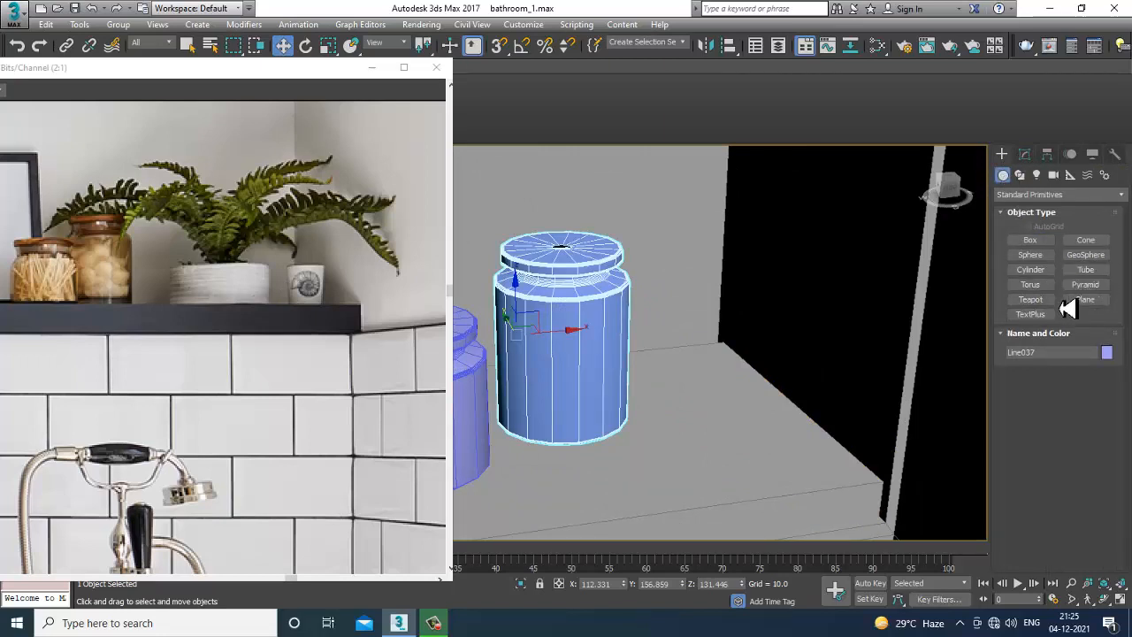
pyautogui.click(1033, 299)
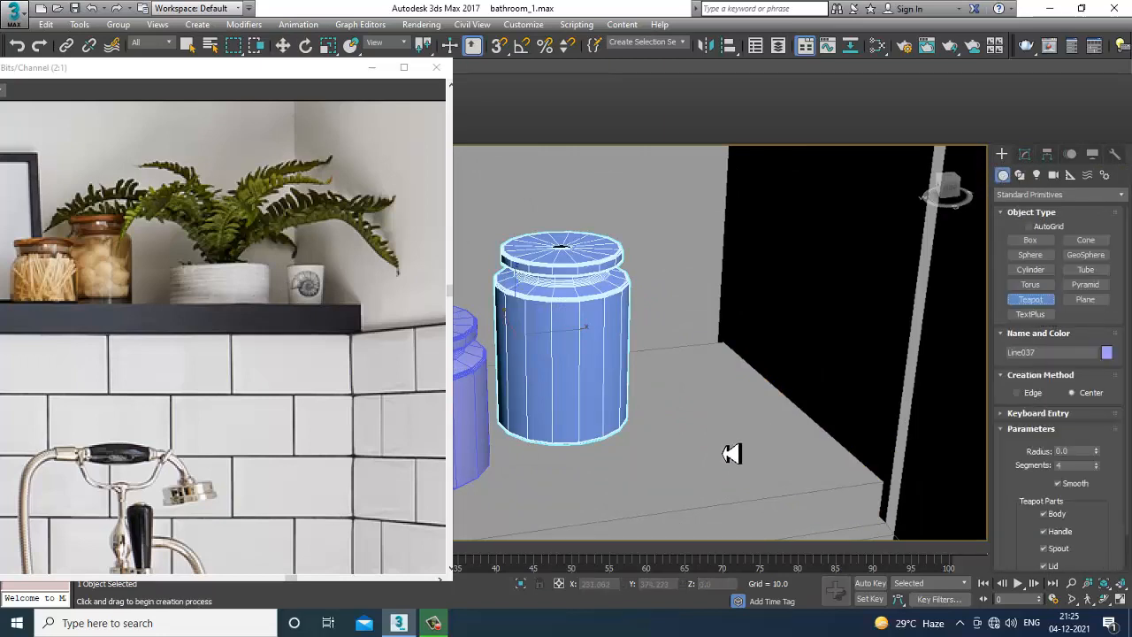
pyautogui.click(1038, 227)
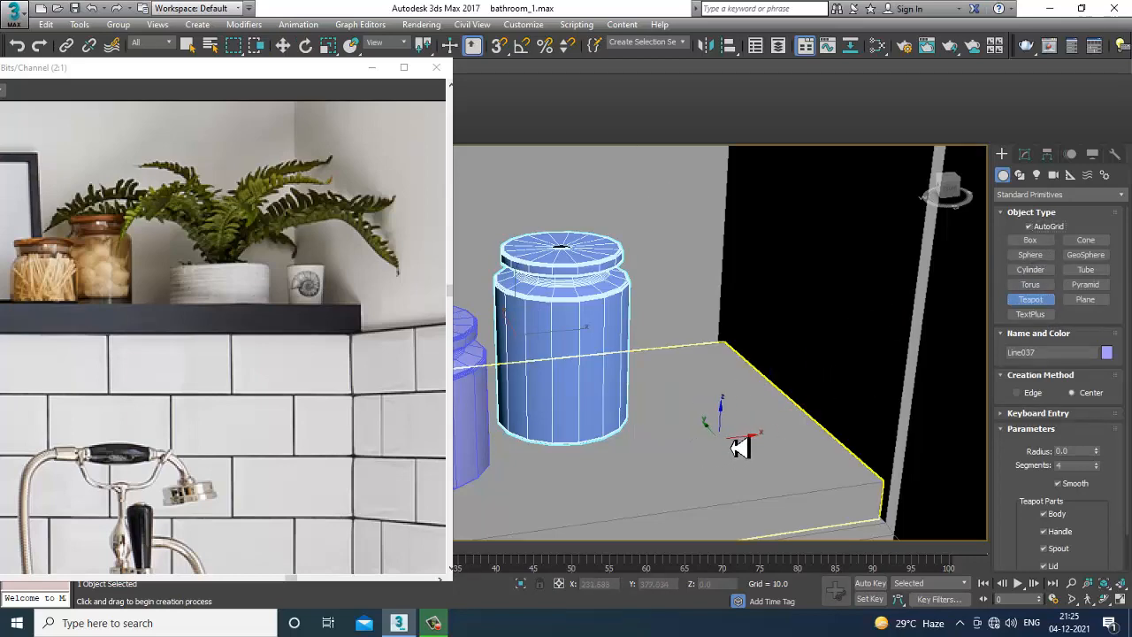
pyautogui.moveTo(741, 448); pyautogui.dragTo(776, 469)
pyautogui.press('w')
pyautogui.scroll(3, 781, 467)
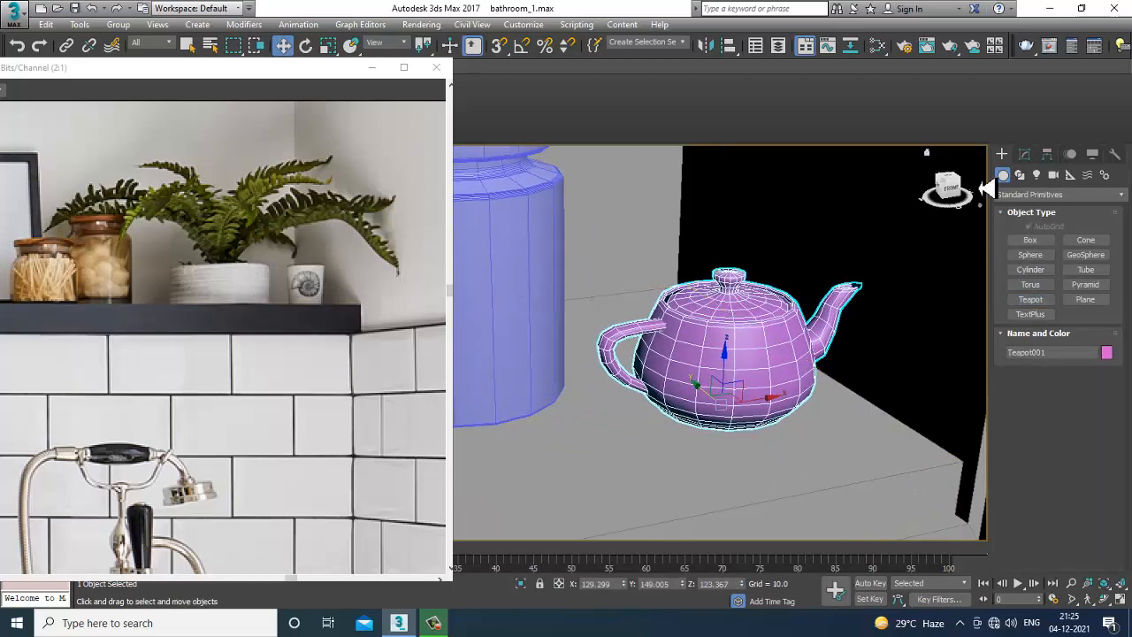
# Remove the spout and lid from the teapot so only the body and handle remain
pyautogui.click(1025, 154)
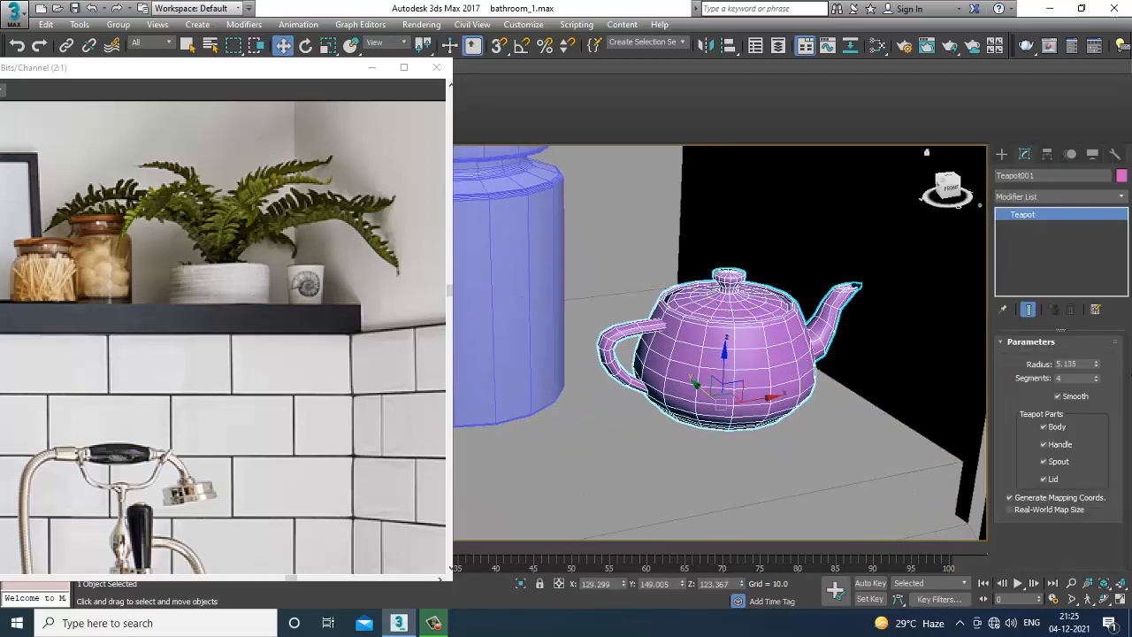
pyautogui.click(1054, 462)
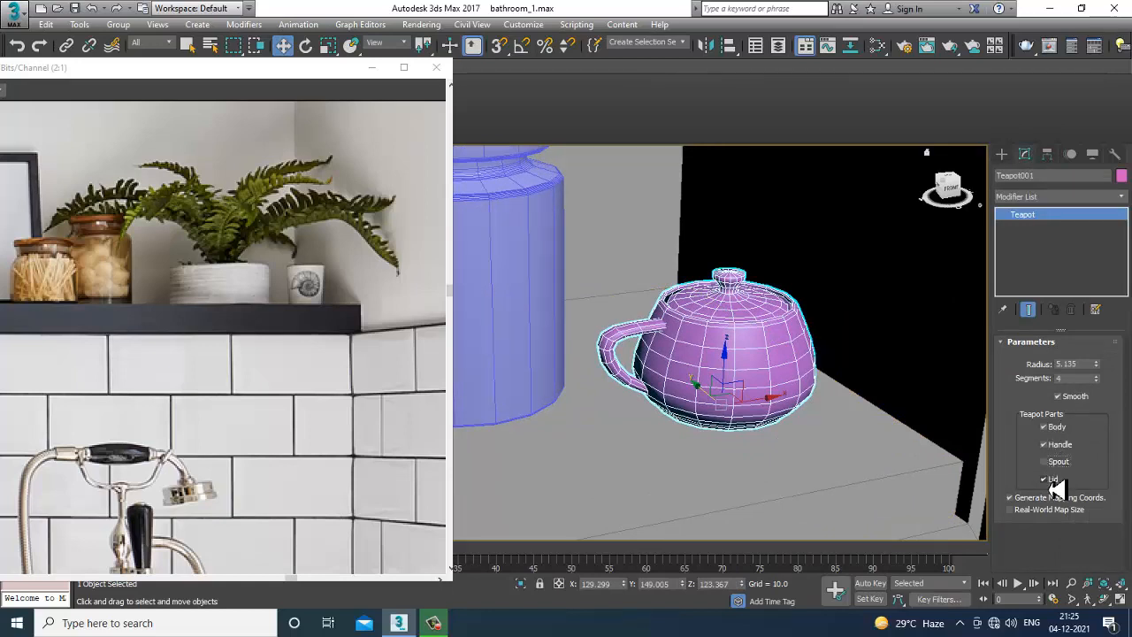
pyautogui.click(1052, 478)
# Apply a Taper modifier to the cup with an amount of 0.2 and a curve of -1.19
pyautogui.click(1034, 196)
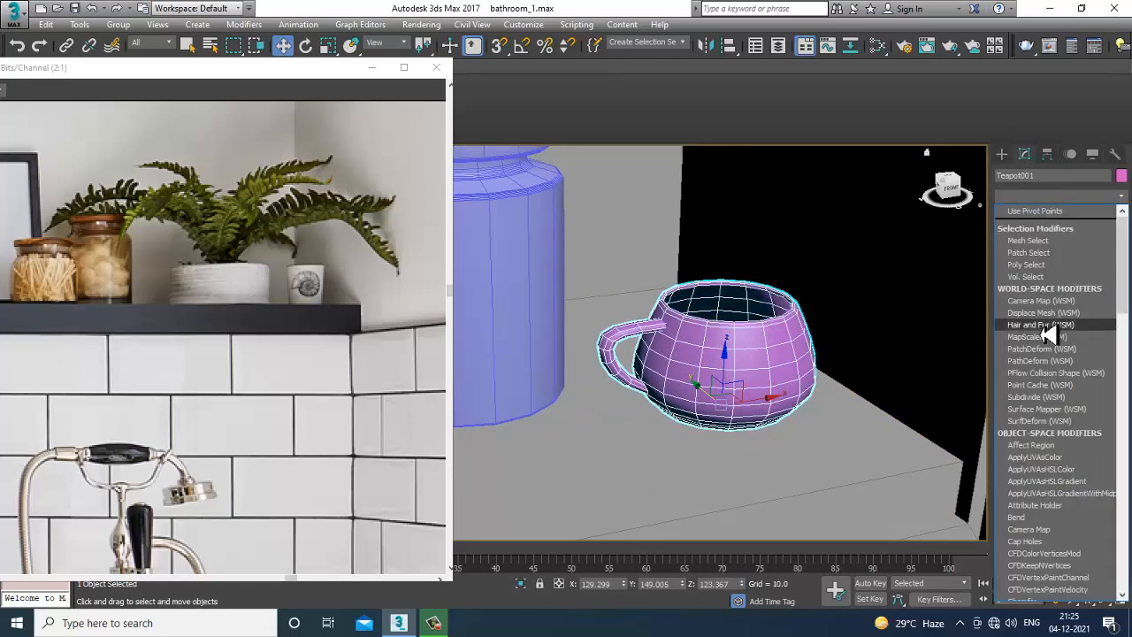
pyautogui.press('t')
pyautogui.press('Return')
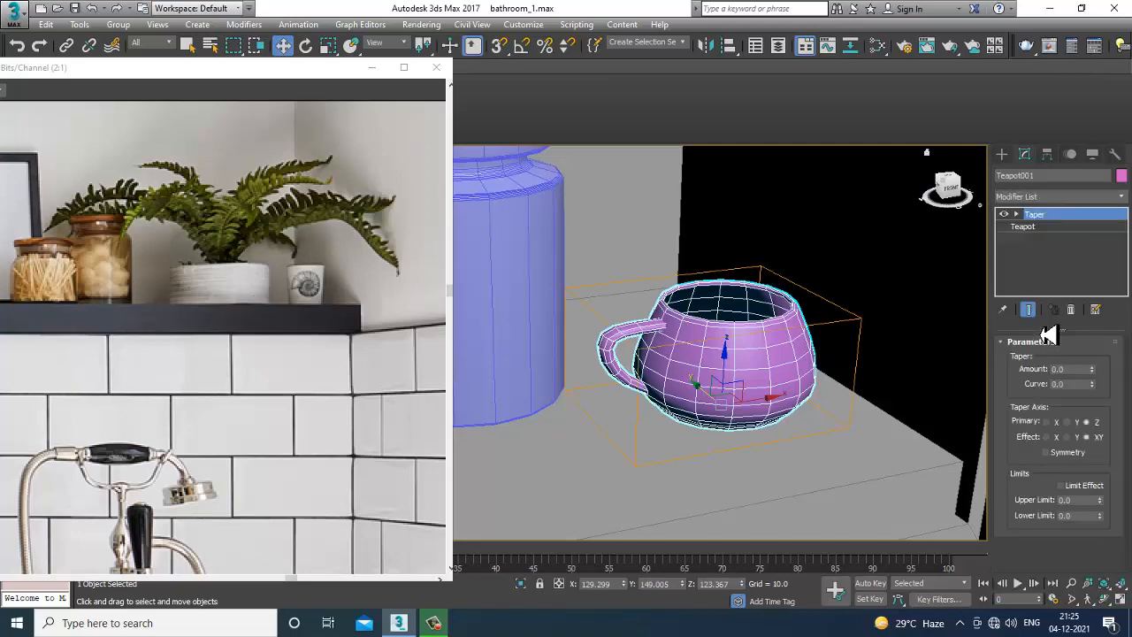
pyautogui.moveTo(1093, 369)
pyautogui.mouseDown()
pyautogui.moveTo(1094, 345)
pyautogui.moveTo(1114, 467)
pyautogui.moveTo(1110, 389)
pyautogui.moveTo(1094, 353)
pyautogui.mouseUp()
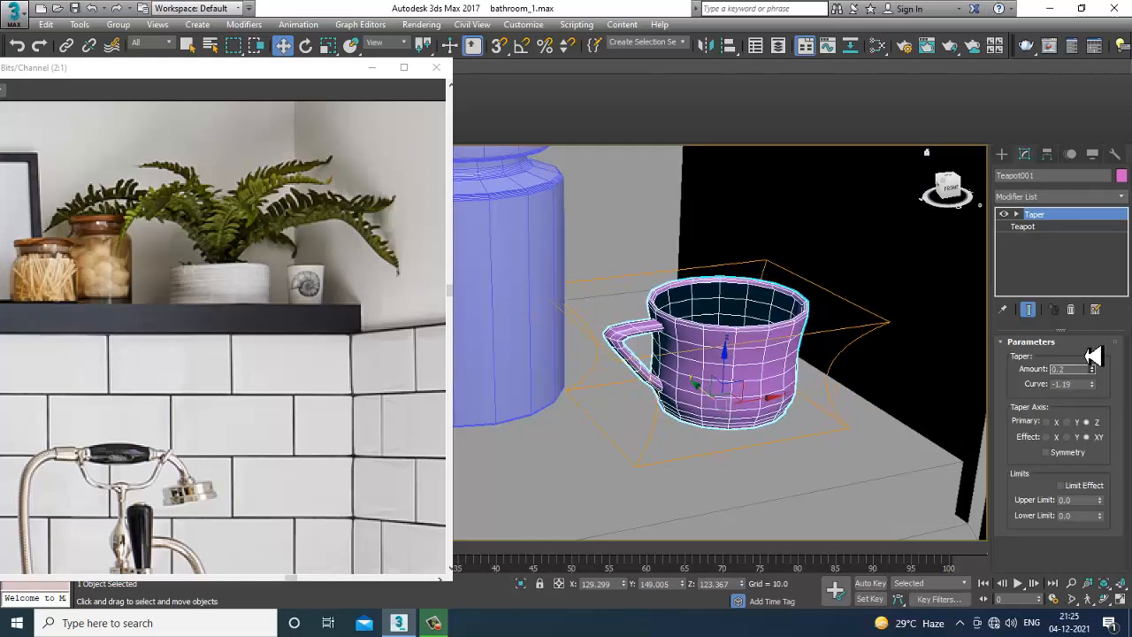
# Add a Stretch modifier to the cup with stretch 0.7 and amplify -12.5 along Z
pyautogui.click(1059, 198)
pyautogui.scroll(-10, 1059, 320)
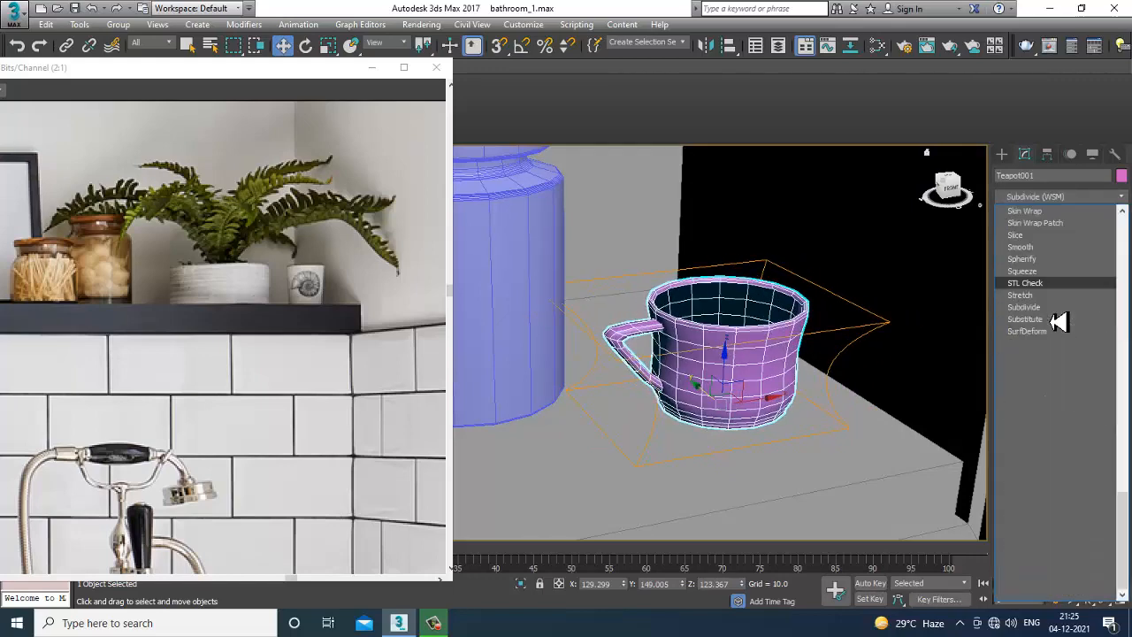
pyautogui.click(1052, 295)
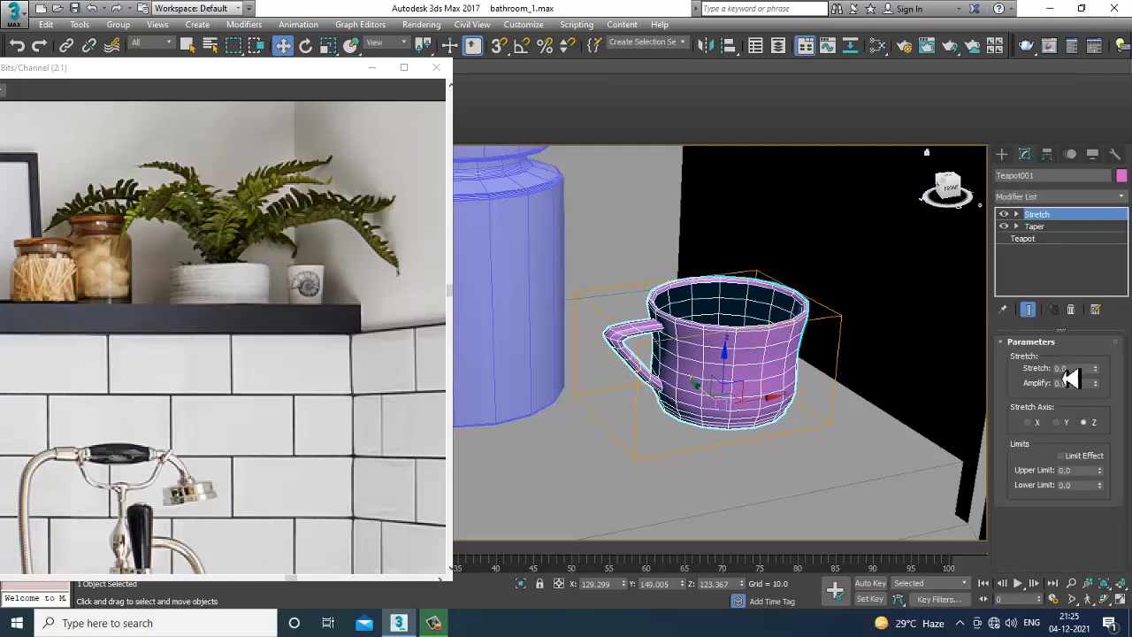
pyautogui.moveTo(1099, 377); pyautogui.dragTo(9, 449)
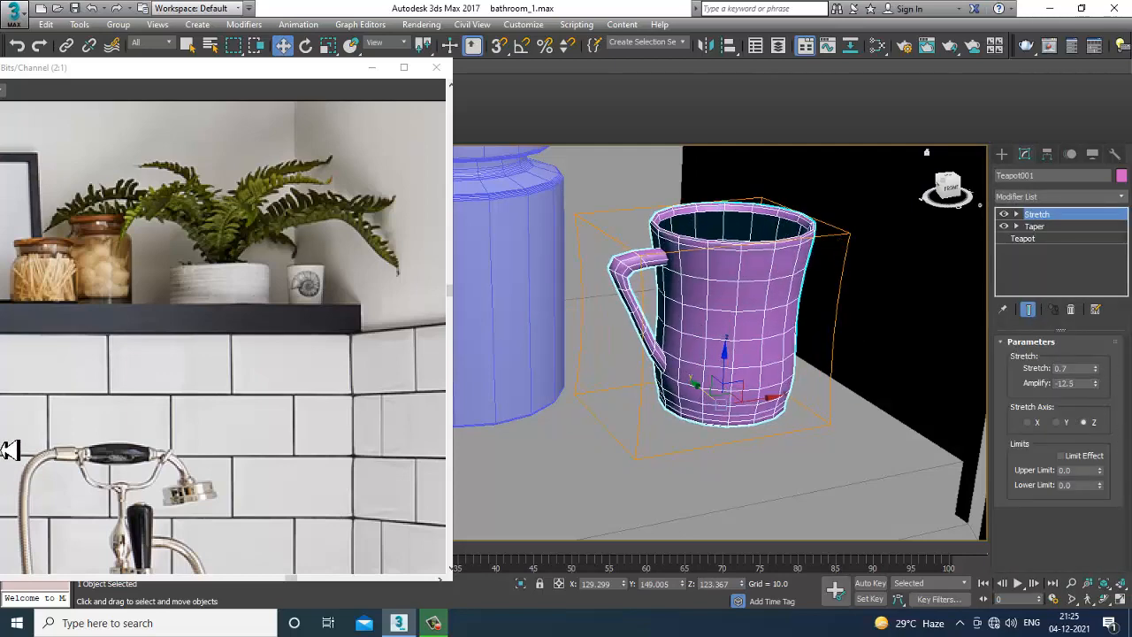
# Scale the mug down to suit the jars and rotate it to about 156.5 degrees around Z
pyautogui.scroll(-5, 791, 306)
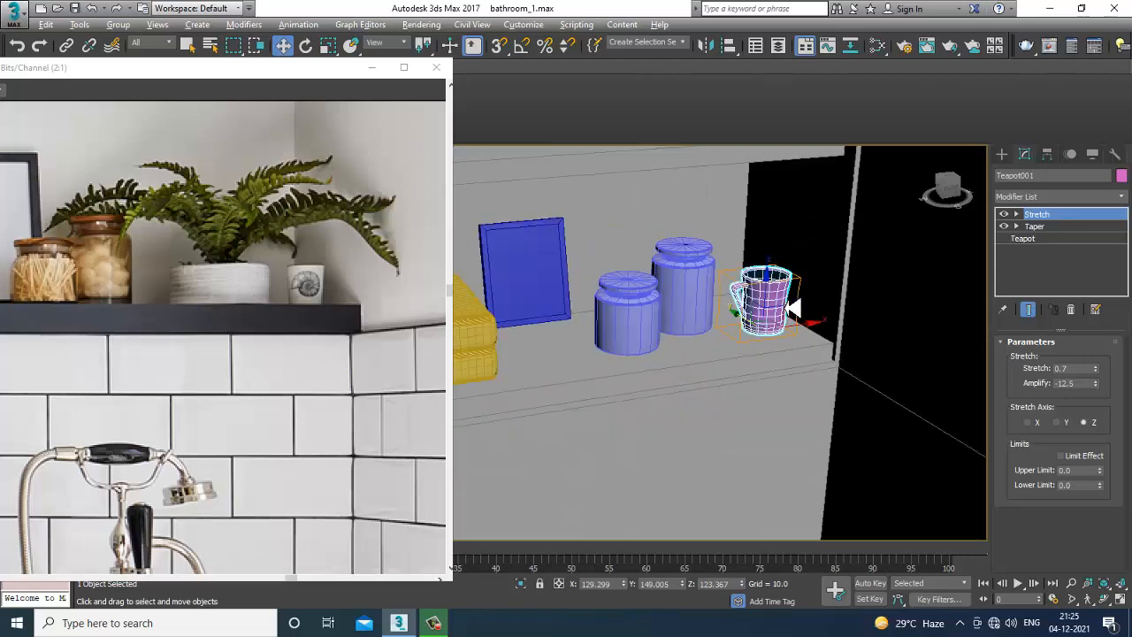
pyautogui.press('r')
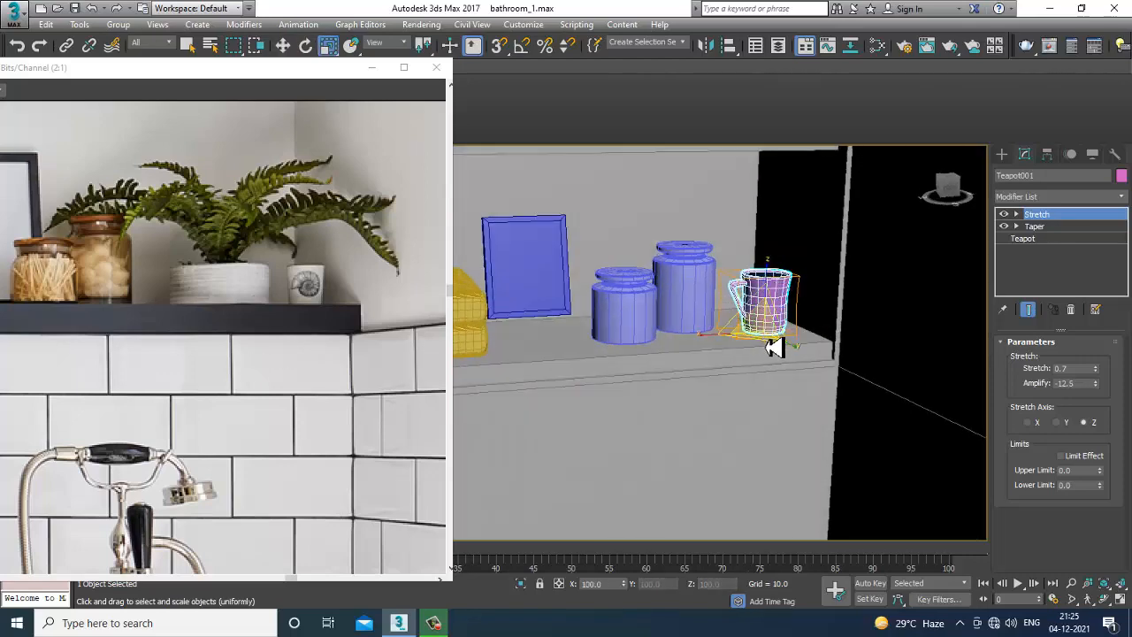
pyautogui.moveTo(773, 347); pyautogui.dragTo(1021, 347)
pyautogui.scroll(5, 778, 369)
pyautogui.press('e')
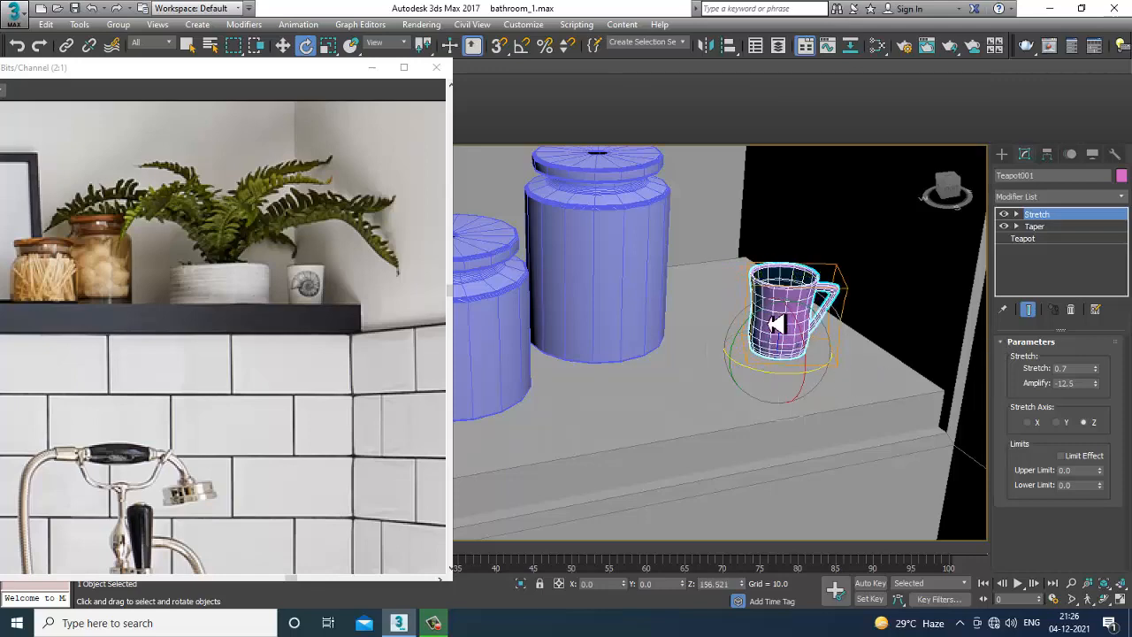
# Move the mug back on the lower shelf to about Y 151.8
pyautogui.scroll(-5, 781, 310)
pyautogui.keyDown('alt'); pyautogui.moveTo(781, 310); pyautogui.dragTo(778, 331, button='middle'); pyautogui.keyUp('alt')
pyautogui.press('w')
pyautogui.moveTo(750, 329); pyautogui.dragTo(743, 324)
# Copy the upper folded towel to about X 112 and raise the copy above the upper shelf at about Z 166.3
pyautogui.scroll(-6, 750, 330)
pyautogui.keyDown('alt'); pyautogui.moveTo(775, 356); pyautogui.dragTo(748, 316, button='middle'); pyautogui.keyUp('alt')
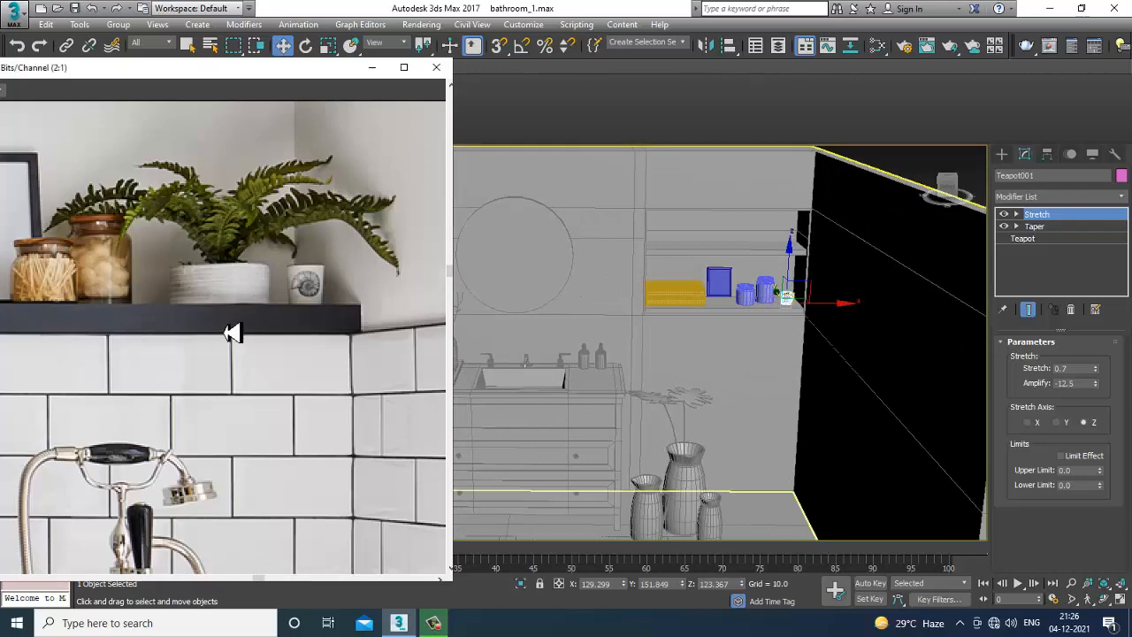
pyautogui.scroll(-1, 231, 332)
pyautogui.moveTo(335, 423); pyautogui.dragTo(265, 353, button='middle')
pyautogui.scroll(2, 392, 356)
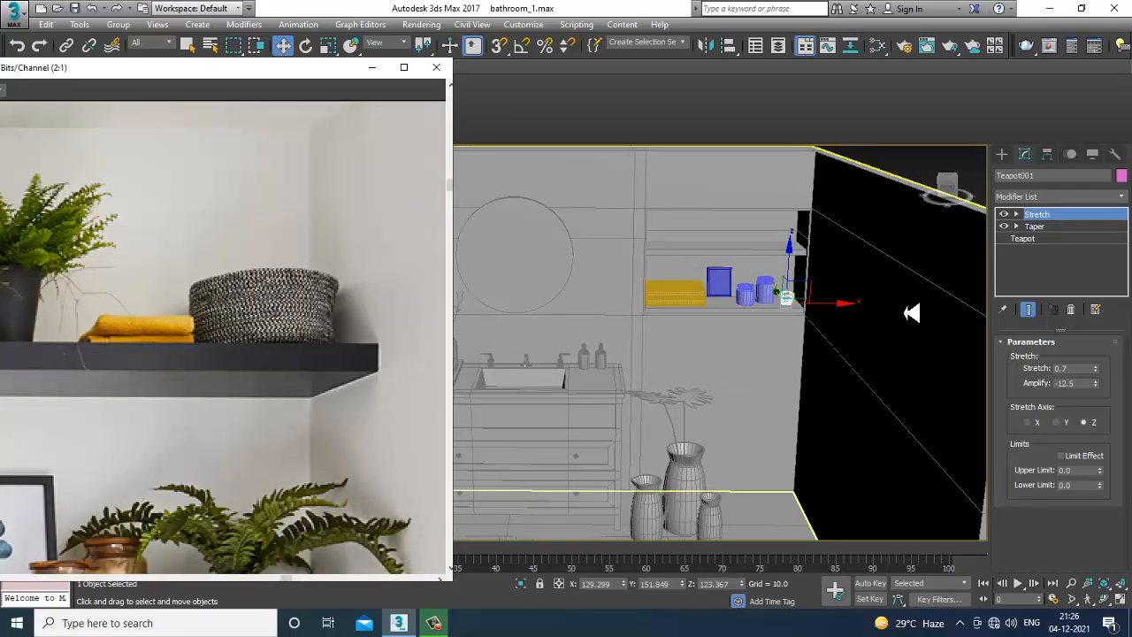
pyautogui.scroll(5, 912, 312)
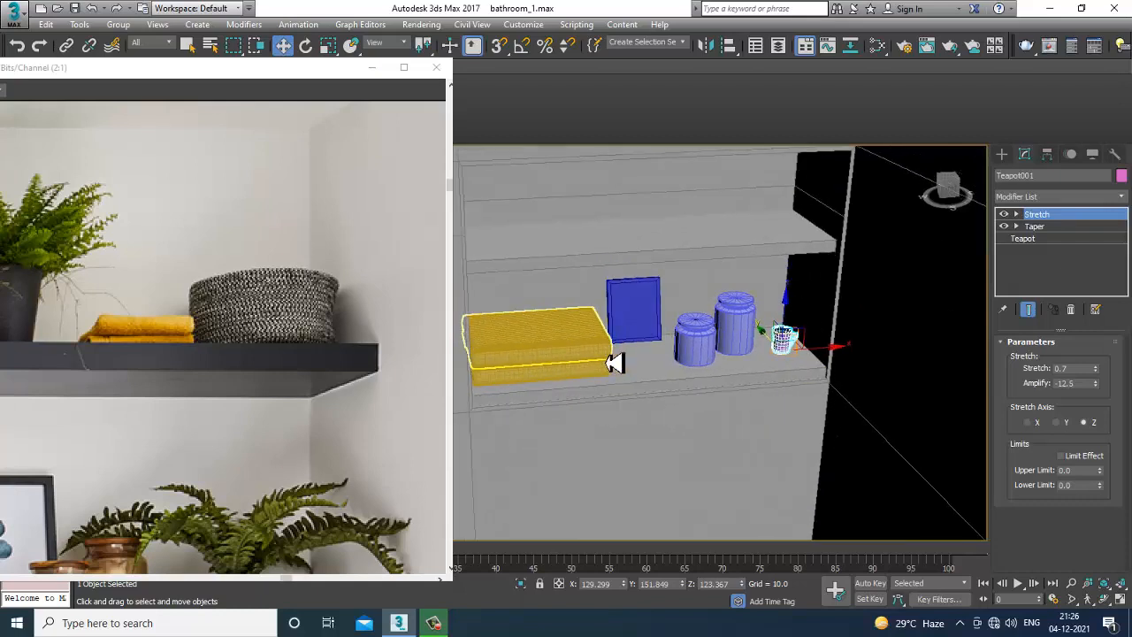
pyautogui.click(568, 343)
pyautogui.keyDown('alt'); pyautogui.moveTo(569, 343); pyautogui.dragTo(591, 346, button='middle'); pyautogui.keyUp('alt')
pyautogui.moveTo(649, 321); pyautogui.dragTo(764, 311)
pyautogui.click(573, 373)
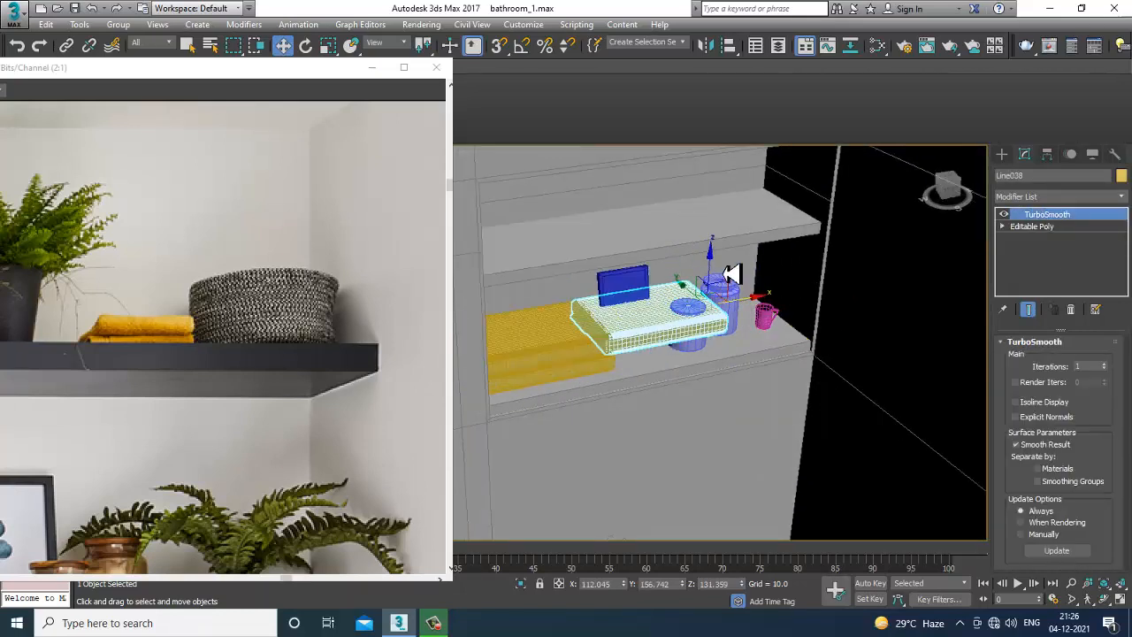
pyautogui.moveTo(721, 256); pyautogui.dragTo(715, 171)
# Turn the copied towel above the upper shelf, using angle snap for the rotation
pyautogui.press('e')
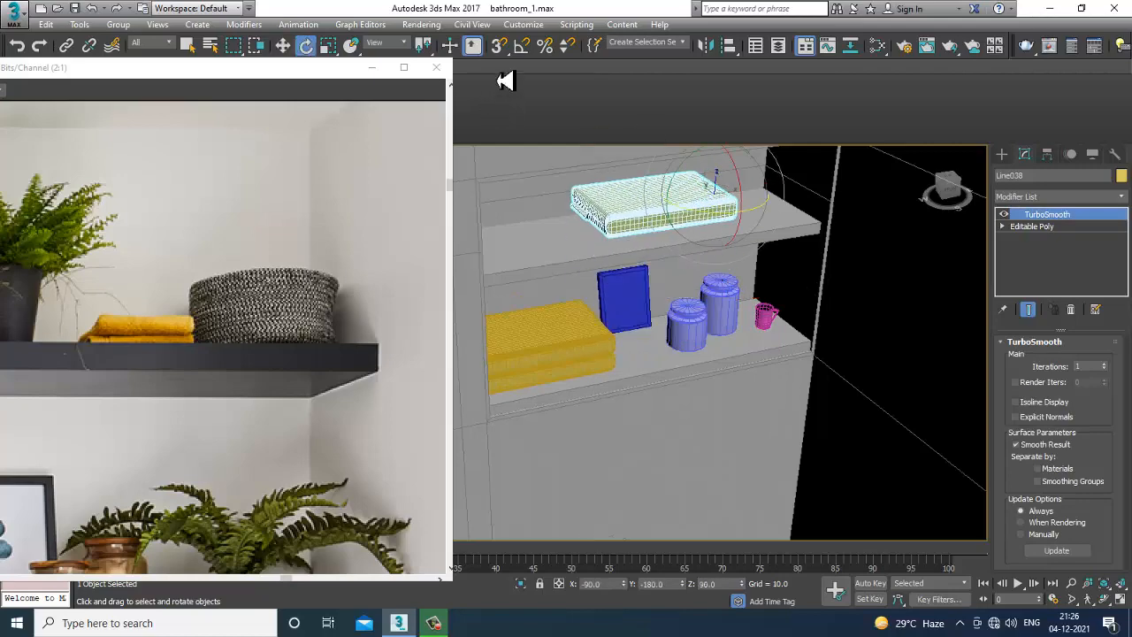
pyautogui.moveTo(730, 222); pyautogui.dragTo(725, 222)
pyautogui.press('w')
pyautogui.keyDown('alt'); pyautogui.moveTo(725, 222); pyautogui.dragTo(698, 308, button='middle'); pyautogui.keyUp('alt')
pyautogui.scroll(5, 698, 308)
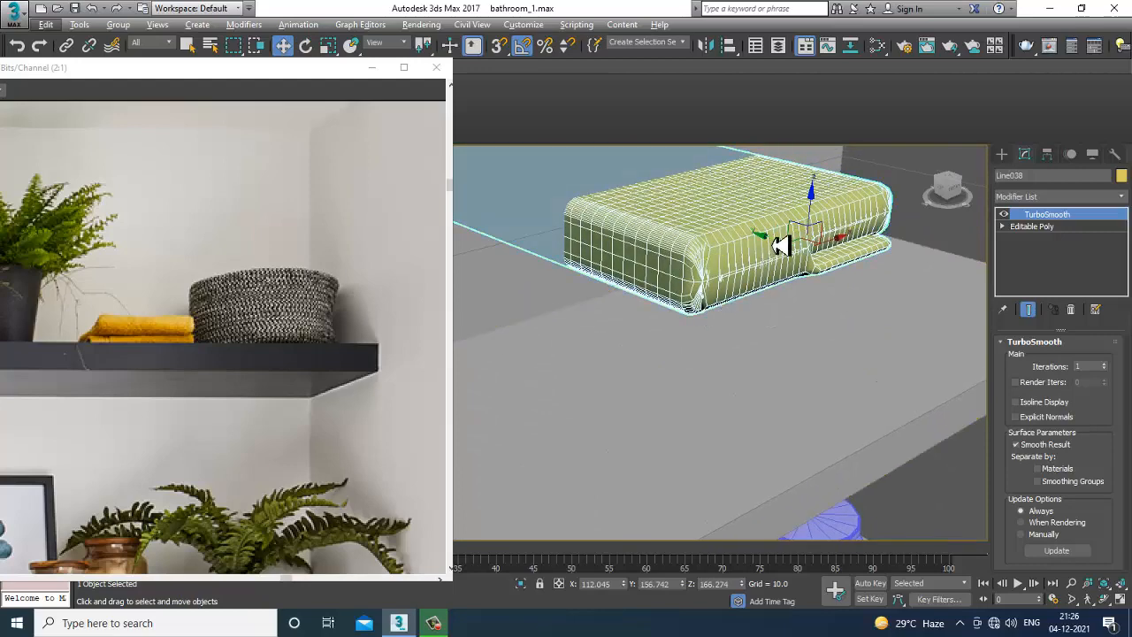
pyautogui.press('e')
pyautogui.moveTo(795, 265); pyautogui.dragTo(790, 274)
# Scale the copied towel uniformly down to about 50 percent
pyautogui.keyDown('alt'); pyautogui.moveTo(837, 332); pyautogui.dragTo(656, 338, button='middle'); pyautogui.keyUp('alt')
pyautogui.scroll(-4, 664, 322)
pyautogui.scroll(2, 665, 323)
pyautogui.press('w')
pyautogui.press('r')
pyautogui.moveTo(611, 260); pyautogui.dragTo(653, 340)
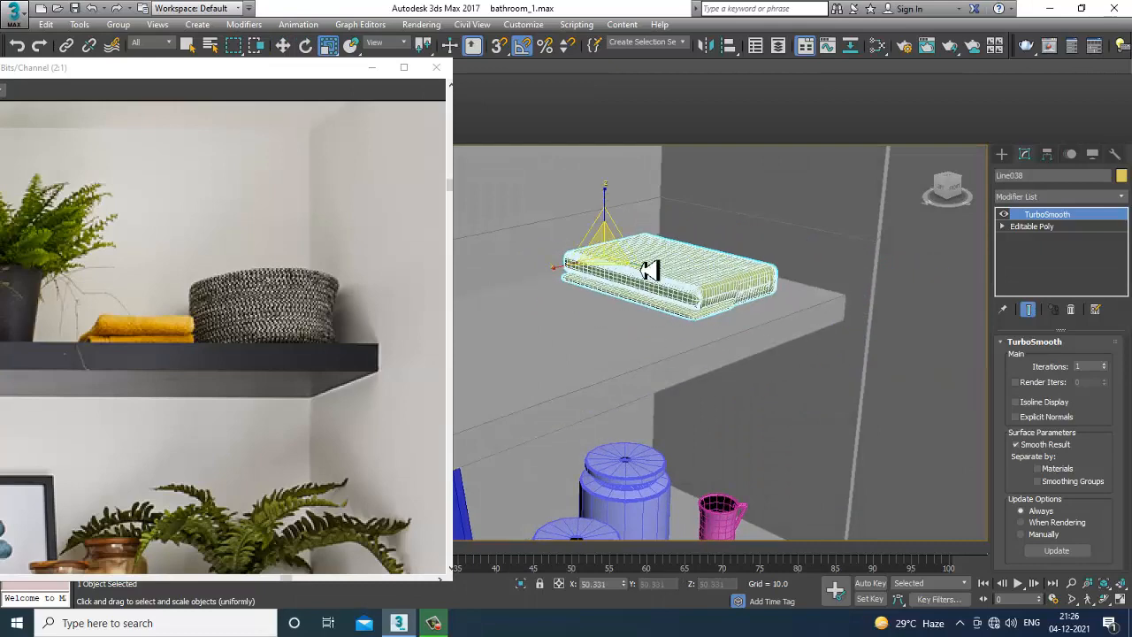
# Lower the small towel onto the upper shelf at about Z 161.8 and shift it to about Y 165.2
pyautogui.press('w')
pyautogui.moveTo(612, 231); pyautogui.dragTo(642, 259)
pyautogui.keyDown('alt'); pyautogui.moveTo(641, 259); pyautogui.dragTo(644, 295, button='middle'); pyautogui.keyUp('alt')
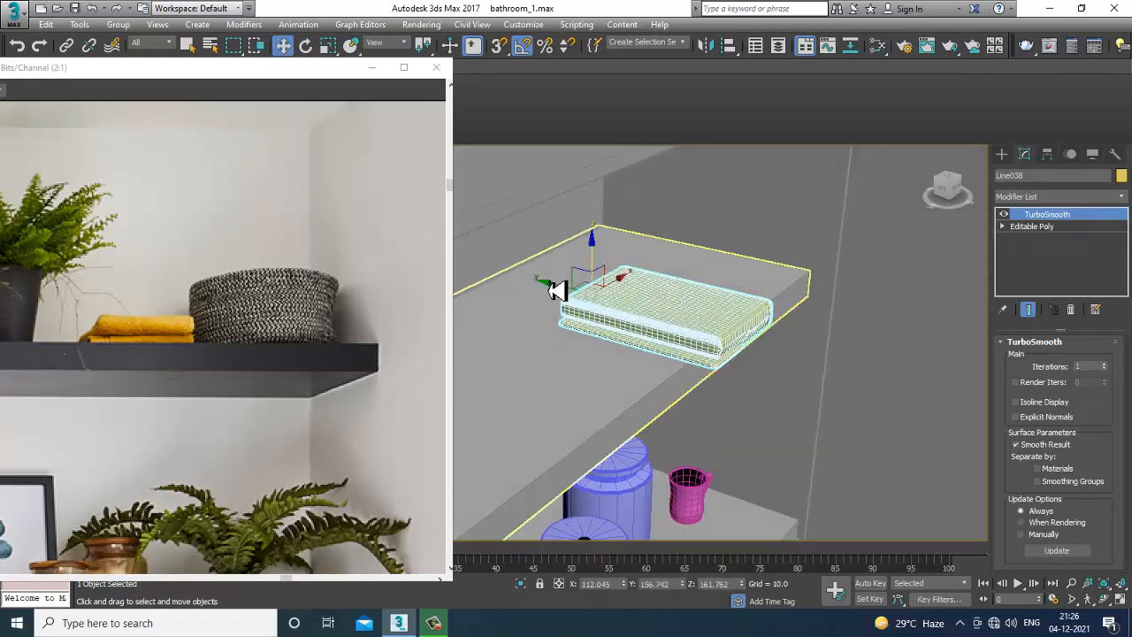
pyautogui.moveTo(557, 290); pyautogui.dragTo(501, 288)
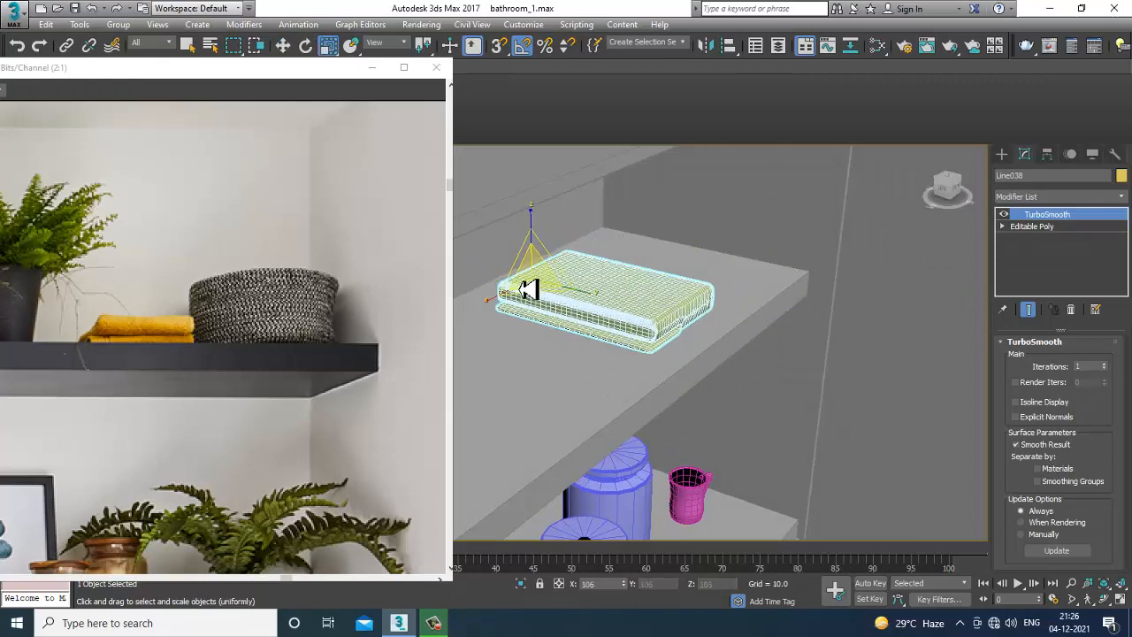
# Convert the small towel on the upper shelf to an Editable Poly
pyautogui.keyDown('alt'); pyautogui.moveTo(525, 295); pyautogui.dragTo(680, 291, button='middle'); pyautogui.keyUp('alt')
pyautogui.scroll(3, 638, 290)
pyautogui.scroll(3, 680, 291)
pyautogui.rightClick(690, 267)
pyautogui.moveTo(758, 399)
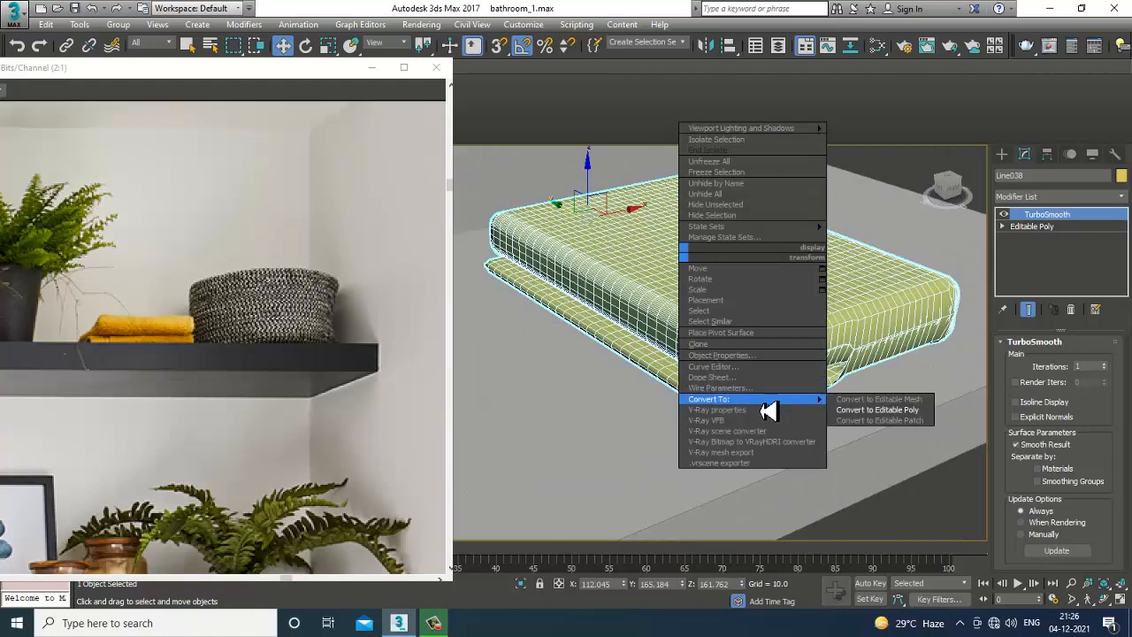
pyautogui.click(874, 416)
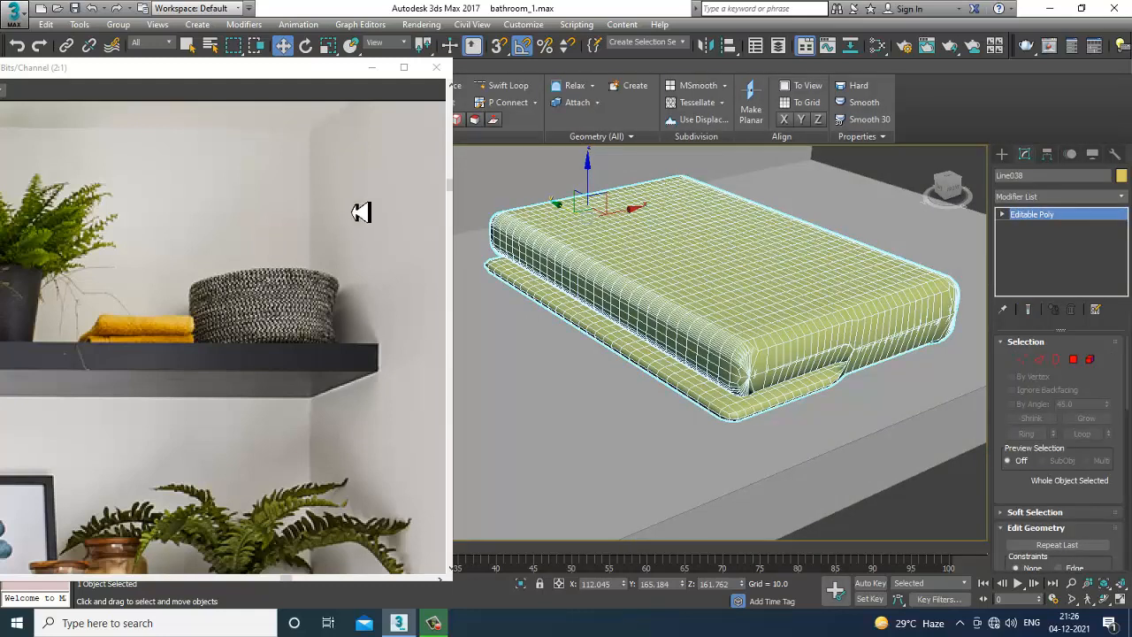
# Move the reference photo clear of the modeling tools and paint the small towel's top with the Push/Pull brush at size 20, strength 1, offset 4
pyautogui.moveTo(271, 70); pyautogui.dragTo(273, 172)
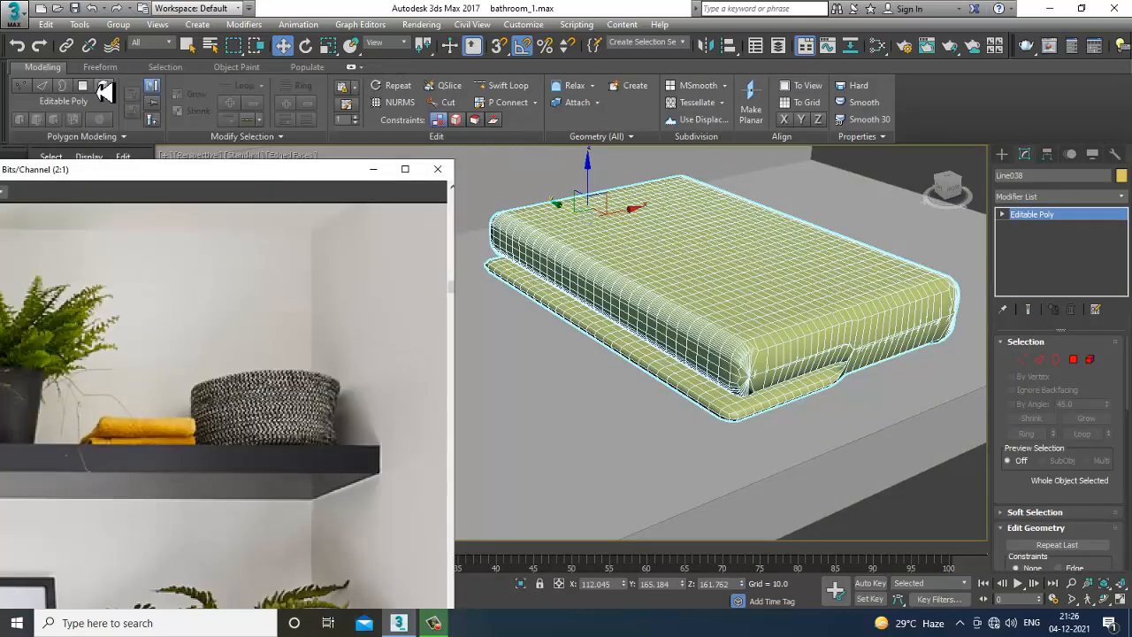
pyautogui.click(99, 69)
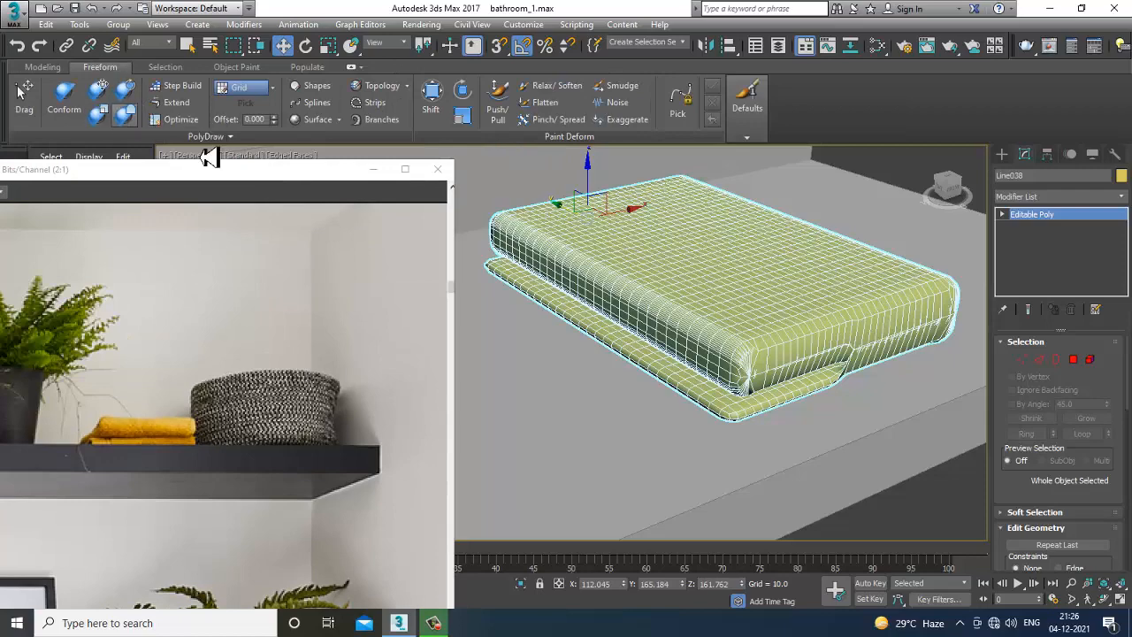
pyautogui.click(552, 85)
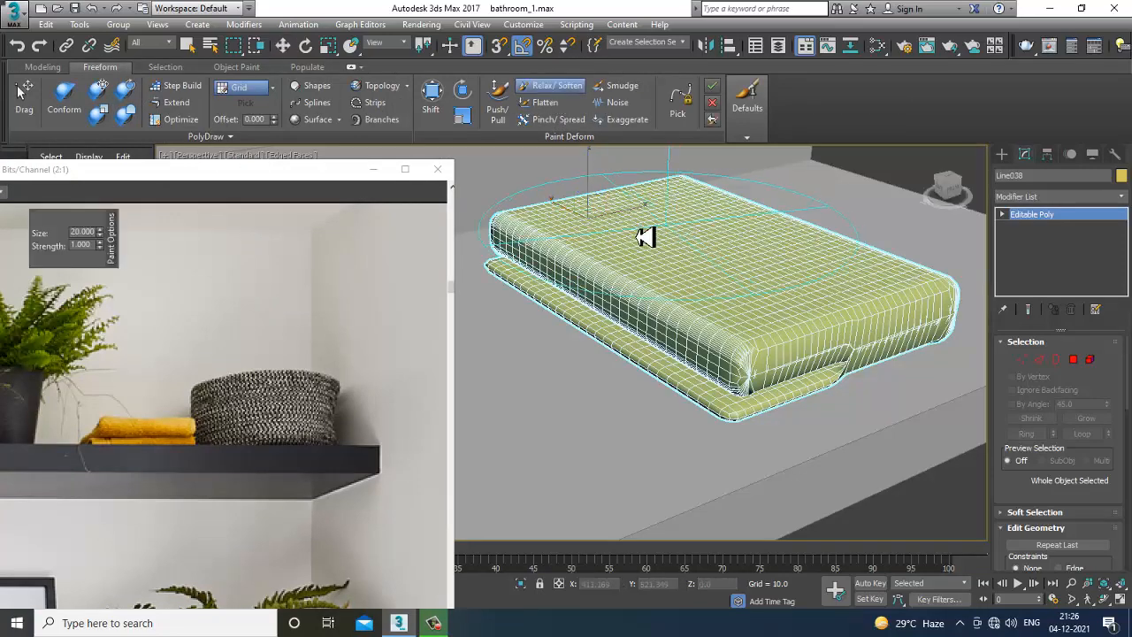
pyautogui.click(498, 113)
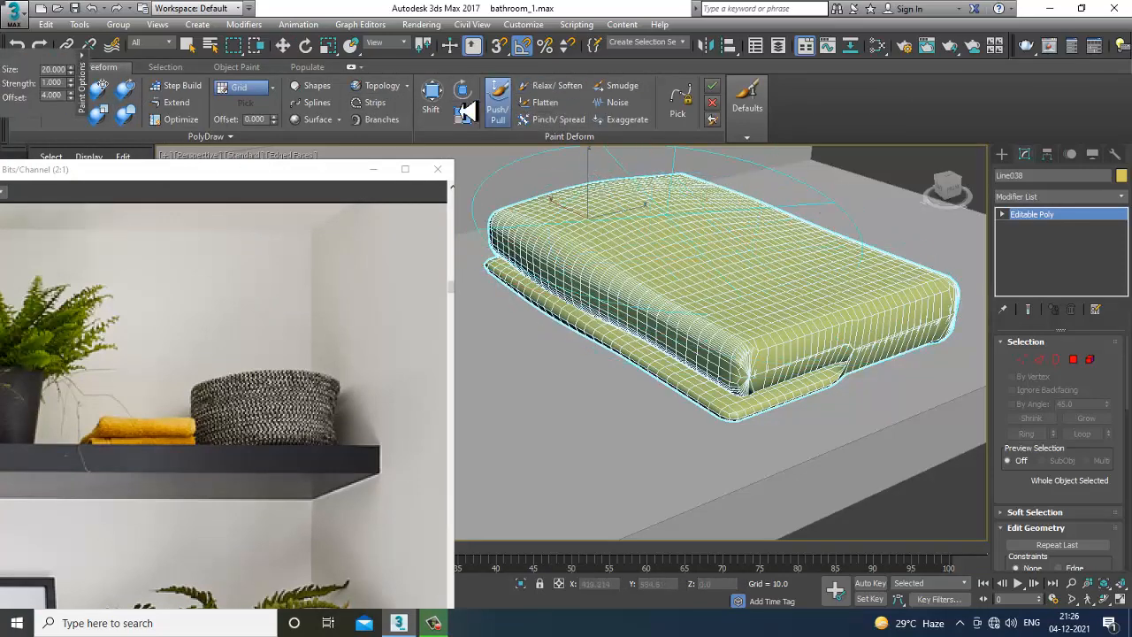
# Smooth the small towel's front edges and corner with the Relax/Soften brush at size 5.01, reducing its strength to 0.18
pyautogui.click(555, 88)
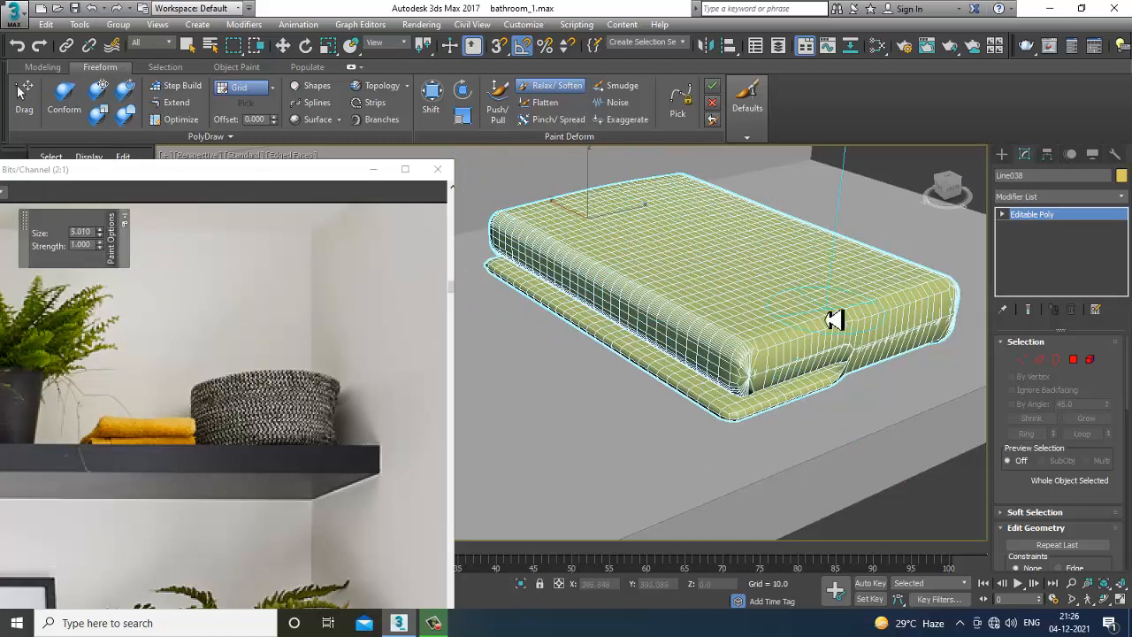
pyautogui.moveTo(106, 253); pyautogui.dragTo(114, 306)
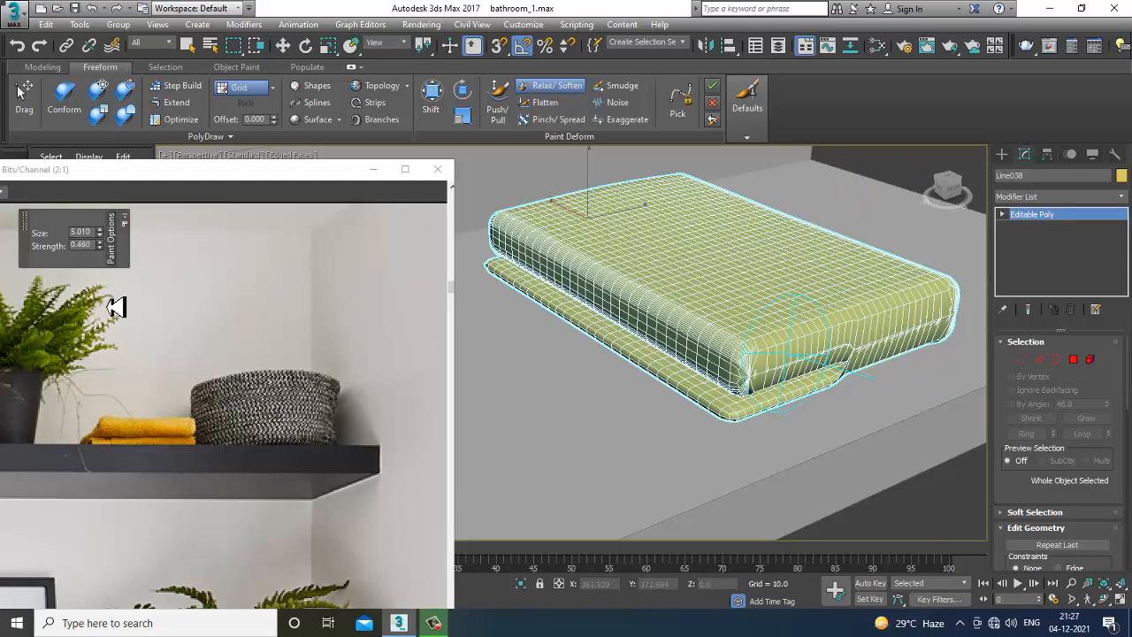
pyautogui.moveTo(856, 363)
pyautogui.mouseDown()
pyautogui.moveTo(829, 379)
pyautogui.moveTo(748, 383)
pyautogui.moveTo(743, 426)
pyautogui.moveTo(867, 349)
pyautogui.moveTo(919, 338)
pyautogui.moveTo(881, 362)
pyautogui.moveTo(908, 348)
pyautogui.mouseUp()
pyautogui.keyDown('alt'); pyautogui.moveTo(908, 347); pyautogui.dragTo(676, 292, button='middle'); pyautogui.keyUp('alt')
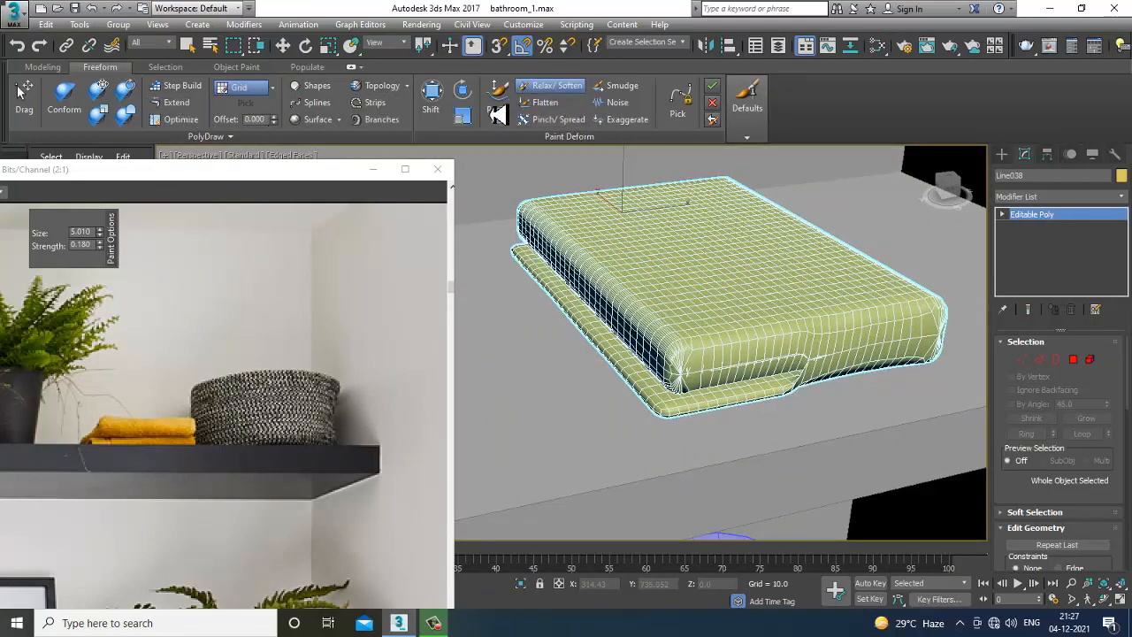
# Paint slight unevenness across the small towel's top with the Push/Pull brush, finishing with the Move tool active
pyautogui.click(499, 114)
pyautogui.moveTo(642, 230)
pyautogui.mouseDown()
pyautogui.moveTo(678, 261)
pyautogui.moveTo(813, 310)
pyautogui.moveTo(699, 260)
pyautogui.moveTo(781, 232)
pyautogui.moveTo(808, 250)
pyautogui.mouseUp()
pyautogui.press('w')
# Shift the small towel along the upper shelf to about X 108.8, making room for the basket
pyautogui.scroll(-4, 734, 225)
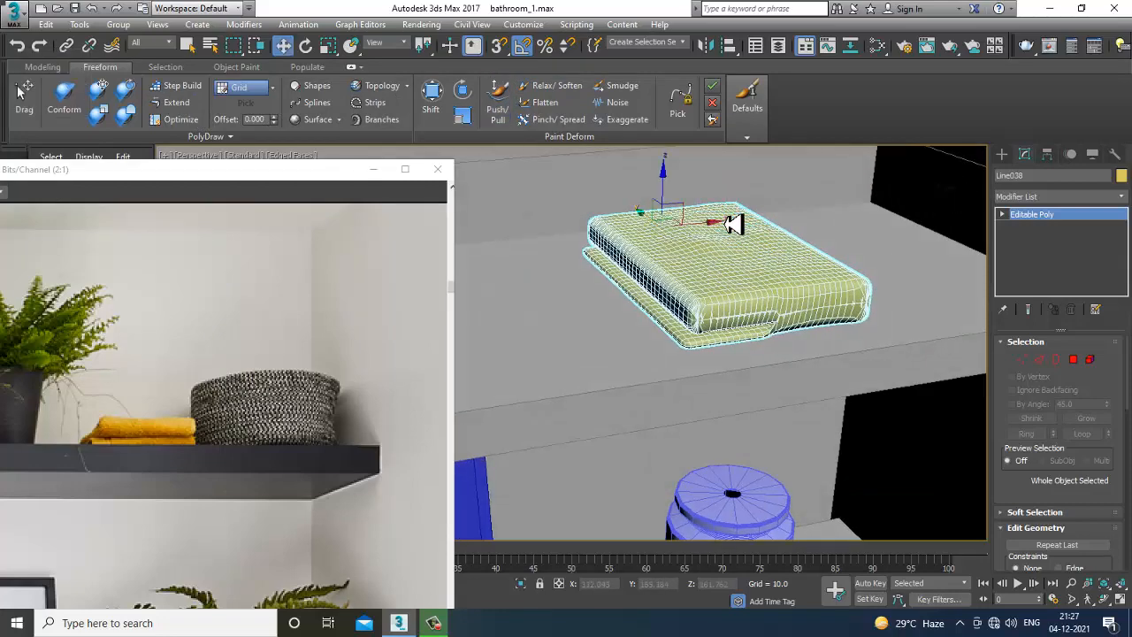
pyautogui.scroll(-4, 733, 225)
pyautogui.keyDown('alt'); pyautogui.moveTo(733, 225); pyautogui.dragTo(720, 207, button='middle'); pyautogui.keyUp('alt')
pyautogui.scroll(2, 721, 268)
pyautogui.keyDown('alt'); pyautogui.moveTo(721, 268); pyautogui.dragTo(732, 303, button='middle'); pyautogui.keyUp('alt')
pyautogui.scroll(2, 732, 303)
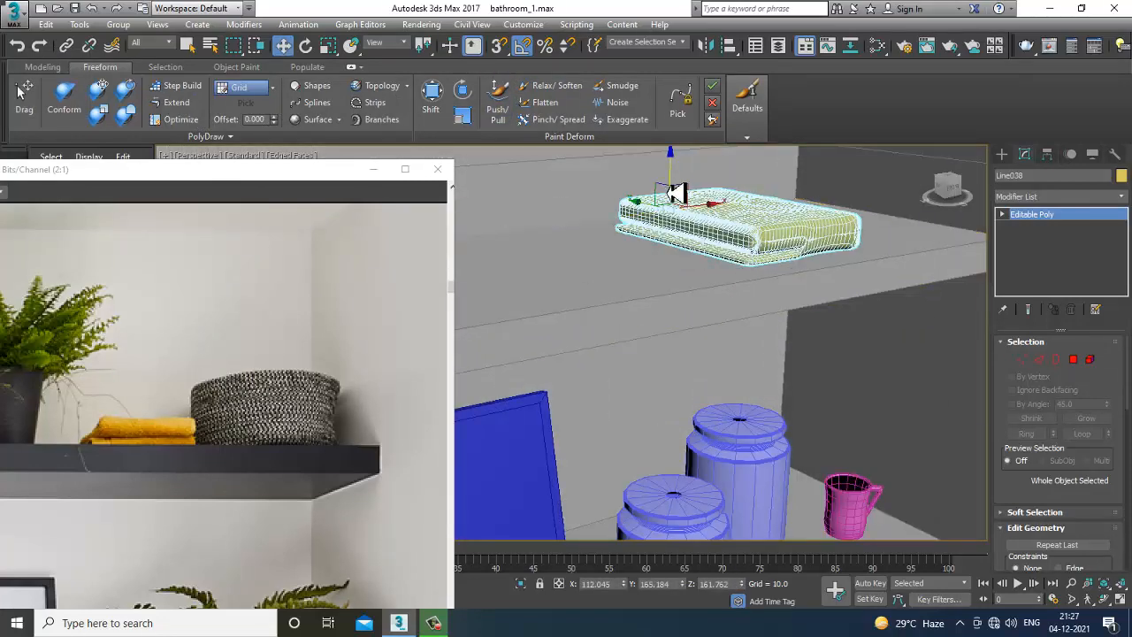
pyautogui.scroll(-5, 760, 341)
pyautogui.moveTo(812, 299); pyautogui.dragTo(803, 296)
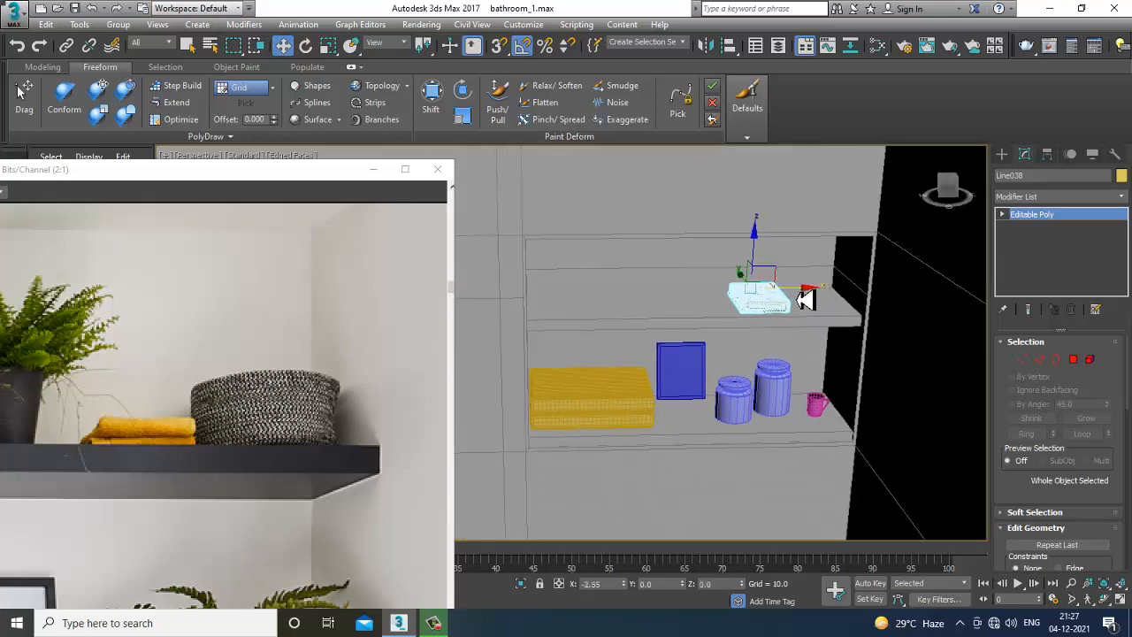
pyautogui.scroll(4, 752, 362)
pyautogui.moveTo(752, 362); pyautogui.dragTo(737, 383, button='middle')
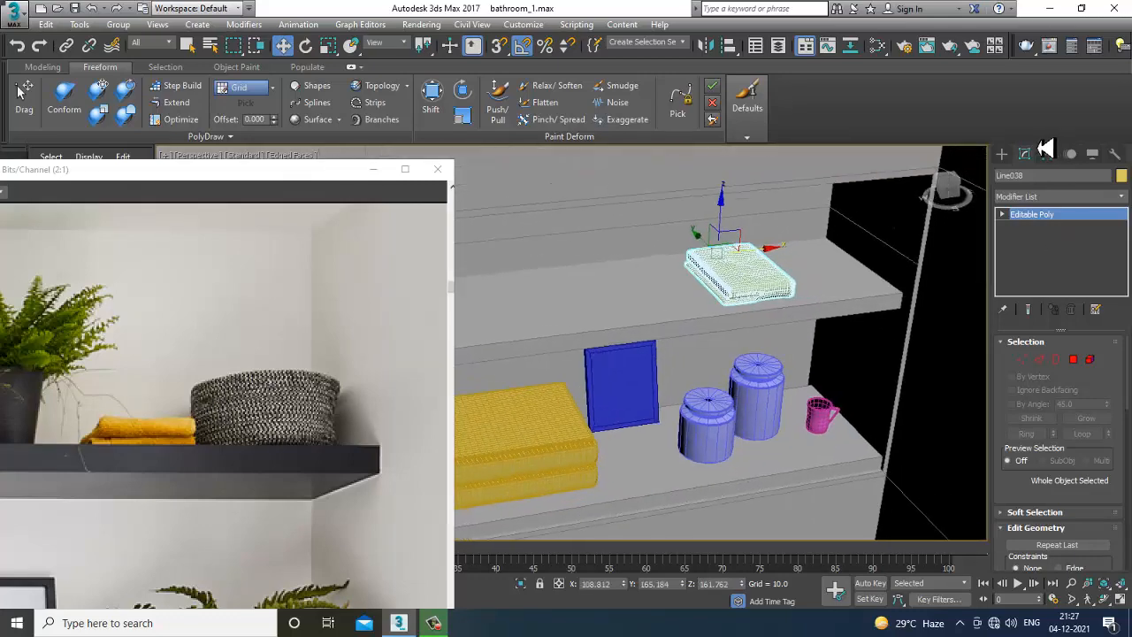
# Create a standard cylinder for the basket on the upper shelf beside the towel, at about X 127.4, Y 154.6
pyautogui.click(1001, 154)
pyautogui.scroll(6, 834, 303)
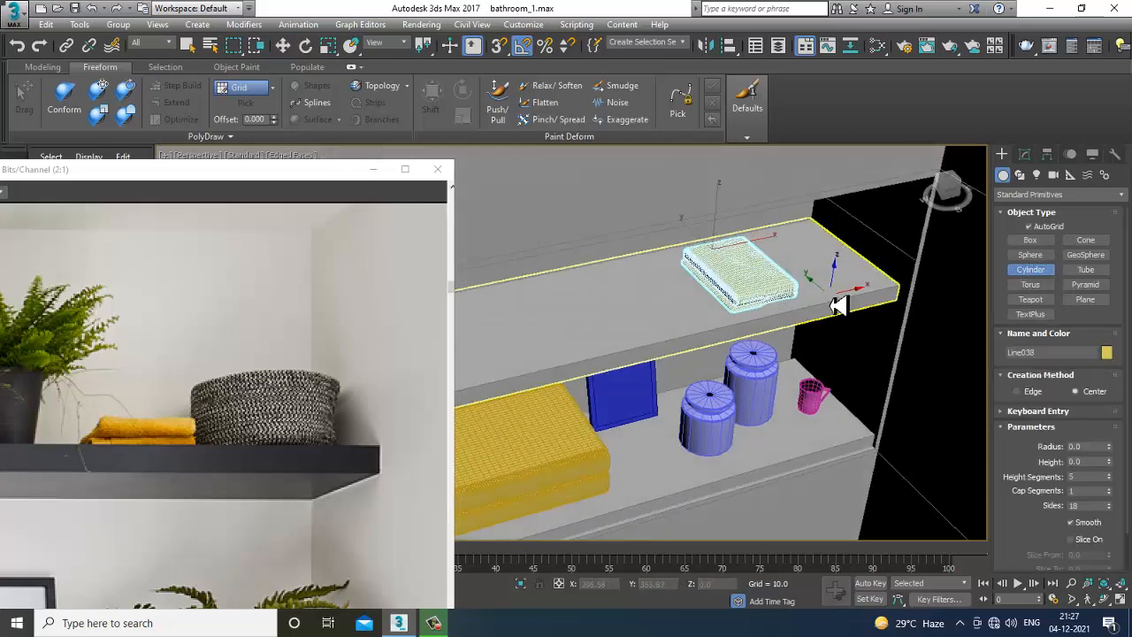
pyautogui.moveTo(683, 324); pyautogui.dragTo(720, 326)
pyautogui.press('w')
pyautogui.keyDown('alt'); pyautogui.moveTo(712, 327); pyautogui.dragTo(728, 309, button='middle'); pyautogui.keyUp('alt')
pyautogui.scroll(3, 728, 311)
# Convert the basket cylinder to an Editable Poly
pyautogui.rightClick(717, 258)
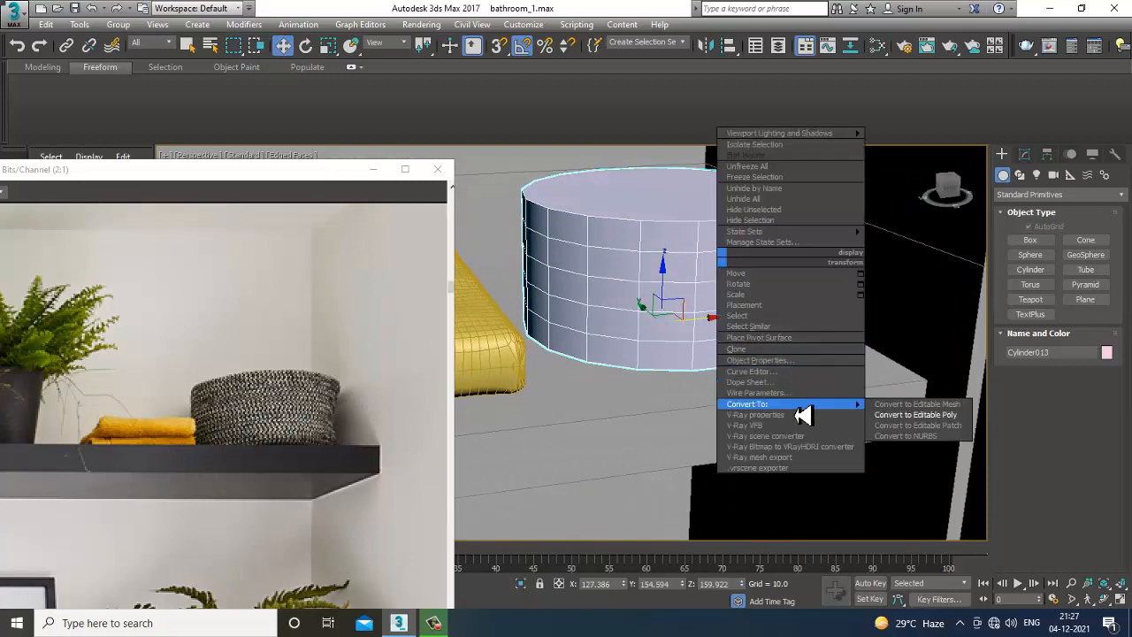
pyautogui.moveTo(829, 404)
pyautogui.click(940, 415)
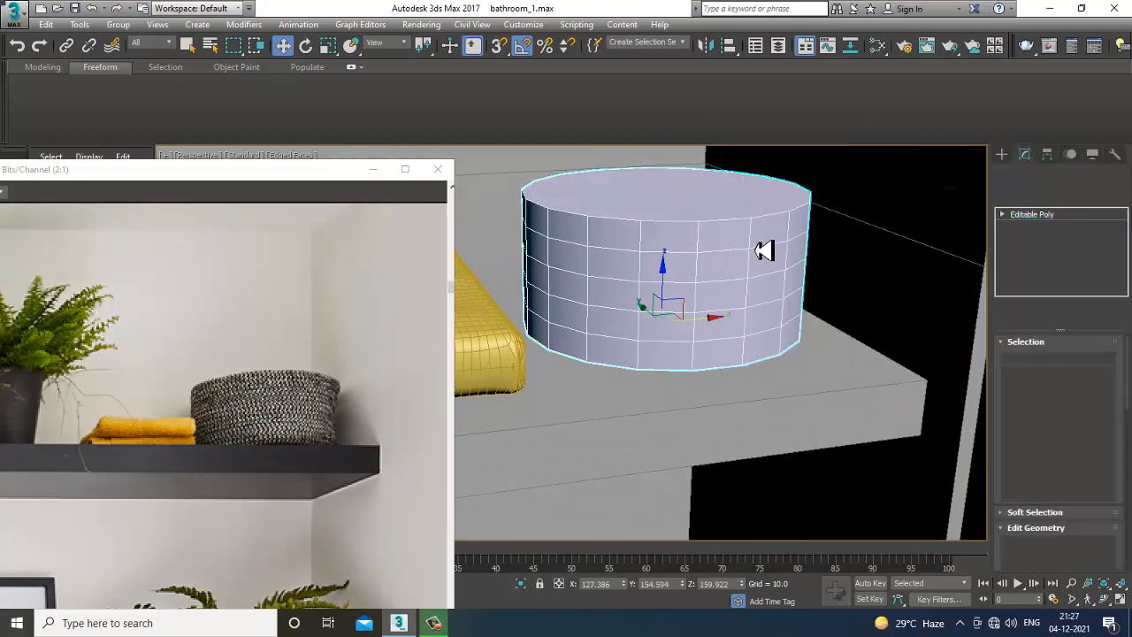
# Select the edge loop around the cylinder's bottom rim using the front view, excluding the vertical edges above it
pyautogui.hotkey('alt', 'w')
pyautogui.middleClick(729, 225)
pyautogui.hotkey('alt', 'w')
pyautogui.press('z')
pyautogui.scroll(-3, 745, 238)
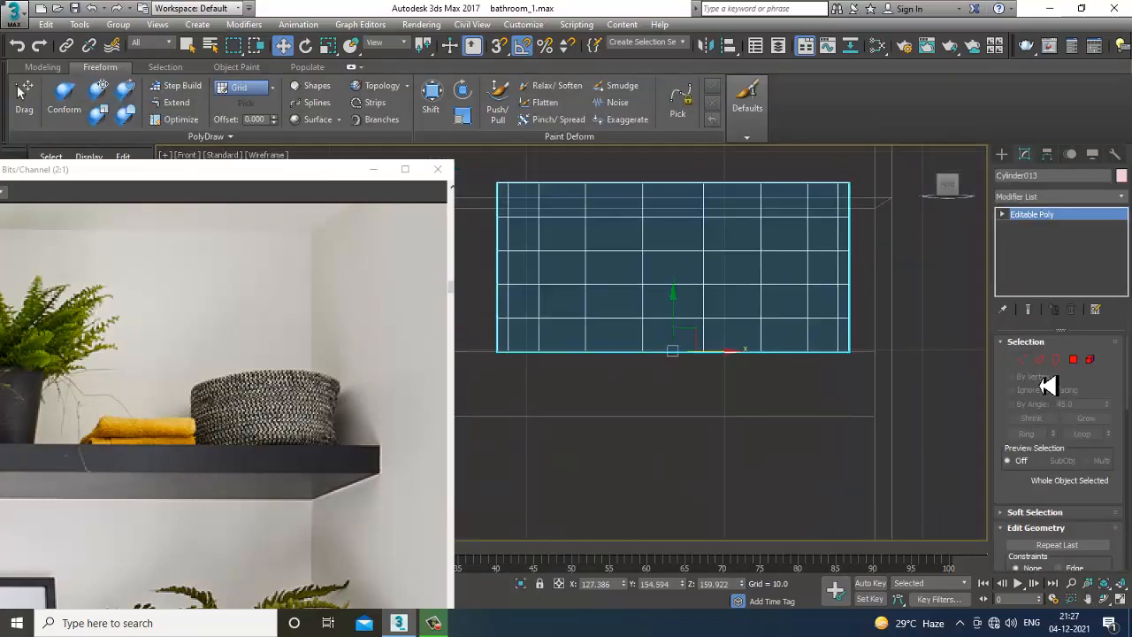
pyautogui.click(1039, 359)
pyautogui.moveTo(906, 408); pyautogui.dragTo(910, 408)
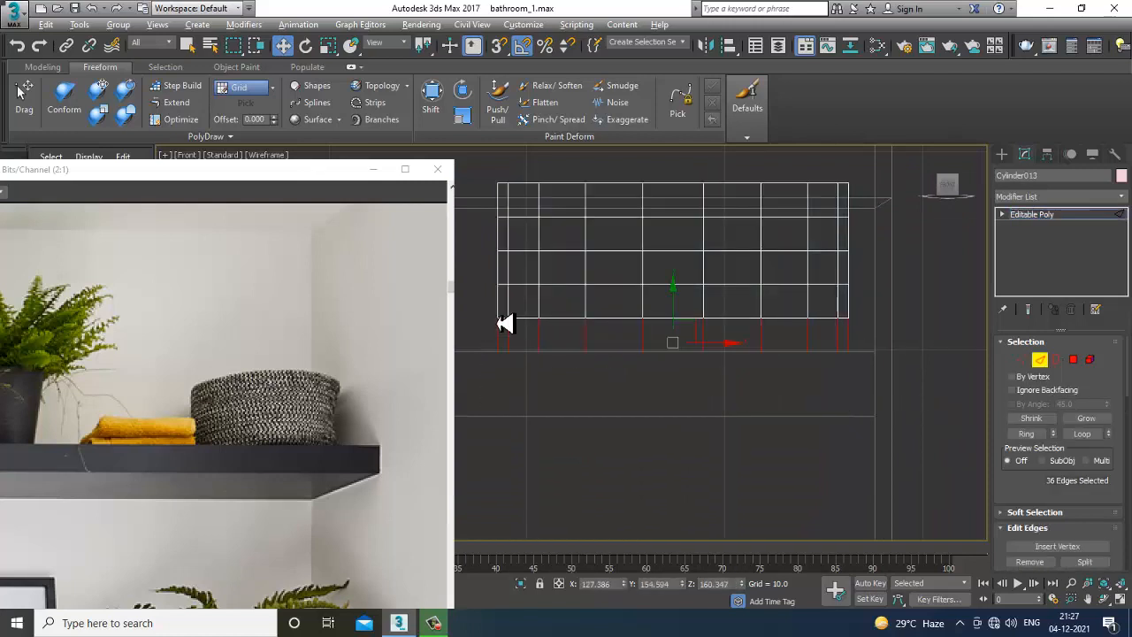
pyautogui.keyDown('alt'); pyautogui.moveTo(917, 335); pyautogui.dragTo(917, 338); pyautogui.keyUp('alt')
pyautogui.hotkey('alt', 'w')
pyautogui.middleClick(771, 449)
pyautogui.press('z')
pyautogui.hotkey('alt', 'w')
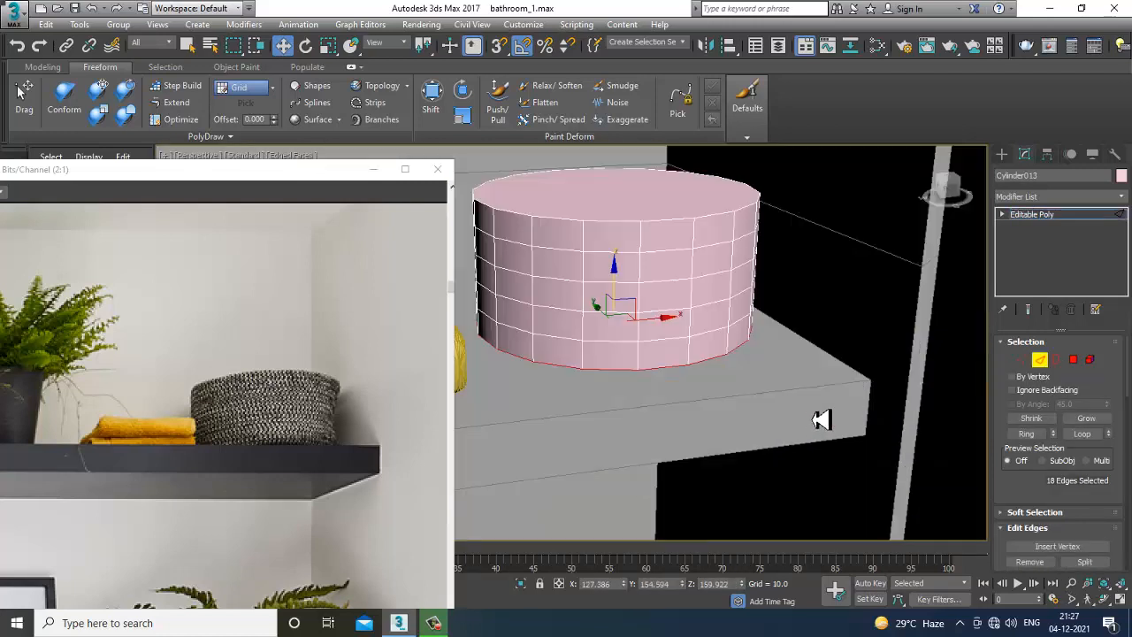
pyautogui.keyDown('alt'); pyautogui.moveTo(815, 420); pyautogui.dragTo(831, 430, button='middle'); pyautogui.keyUp('alt')
# Chamfer the cylinder's selected bottom rim edges with an amount of 1.0
pyautogui.moveTo(1030, 494); pyautogui.dragTo(1030, 320)
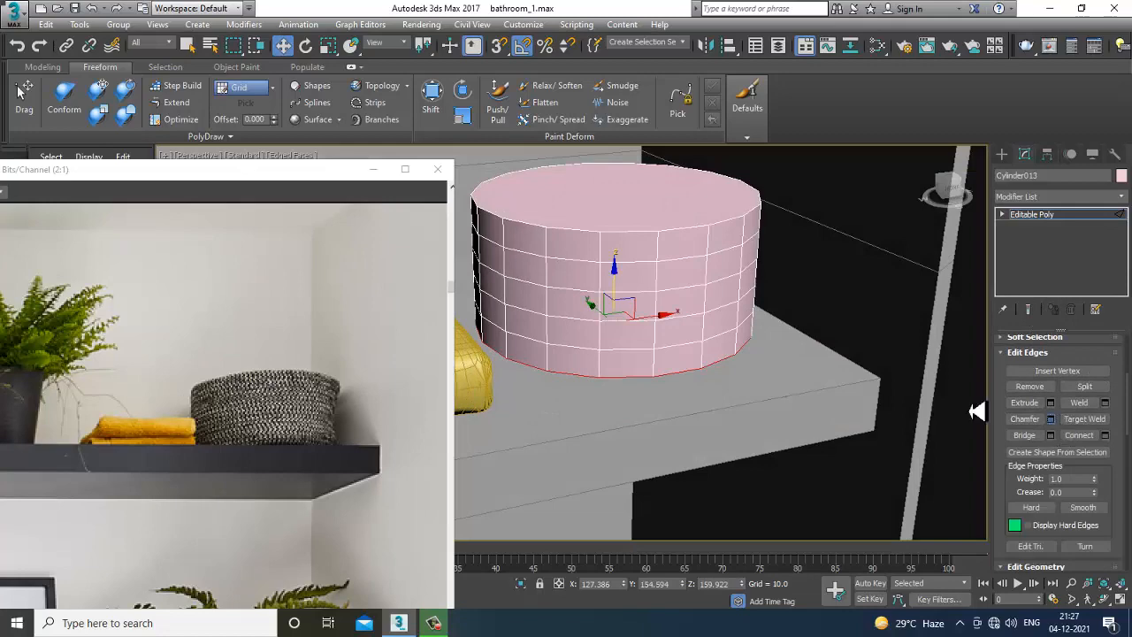
pyautogui.hotkey('ctrl', 'shift', 'c')
pyautogui.click(581, 396)
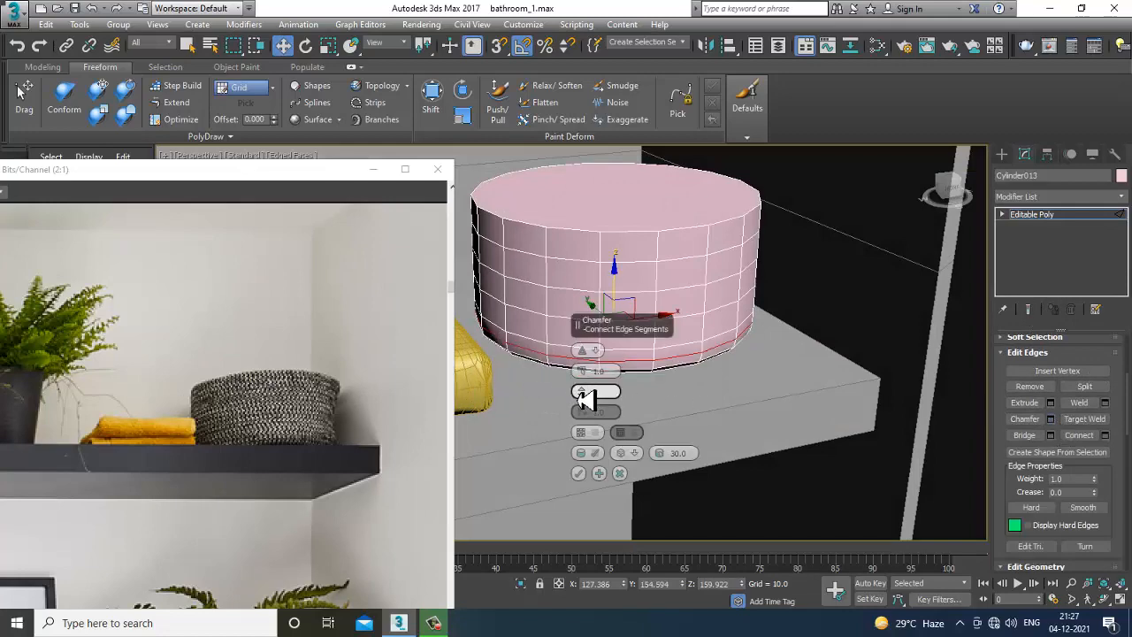
pyautogui.click(580, 475)
pyautogui.keyDown('alt'); pyautogui.moveTo(776, 314); pyautogui.dragTo(774, 328, button='middle'); pyautogui.keyUp('alt')
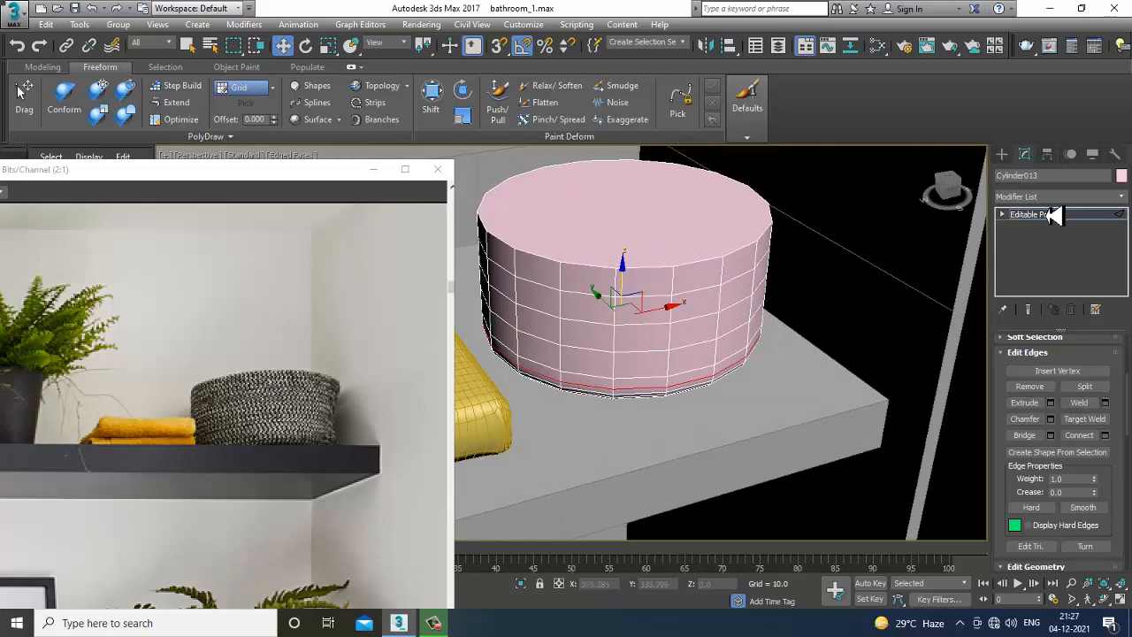
# Inset the cylinder's top face by about 0.153 and delete the inner face to open the basket
pyautogui.press('4')
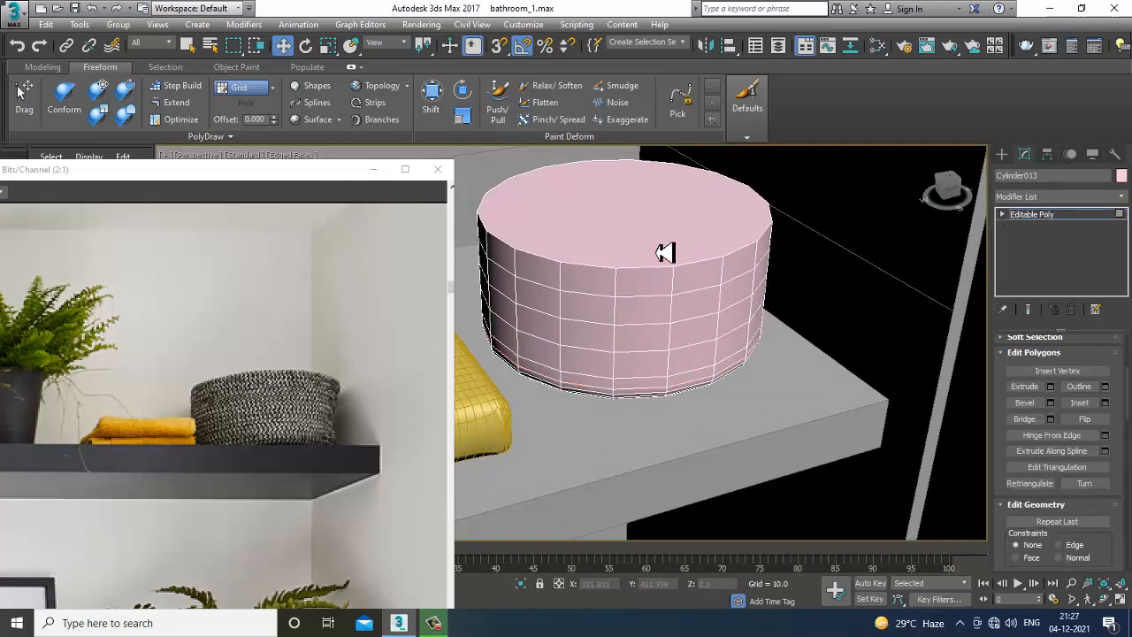
pyautogui.click(664, 253)
pyautogui.scroll(-4, 666, 251)
pyautogui.moveTo(749, 289); pyautogui.dragTo(765, 315, button='middle')
pyautogui.scroll(1, 766, 324)
pyautogui.scroll(3, 741, 320)
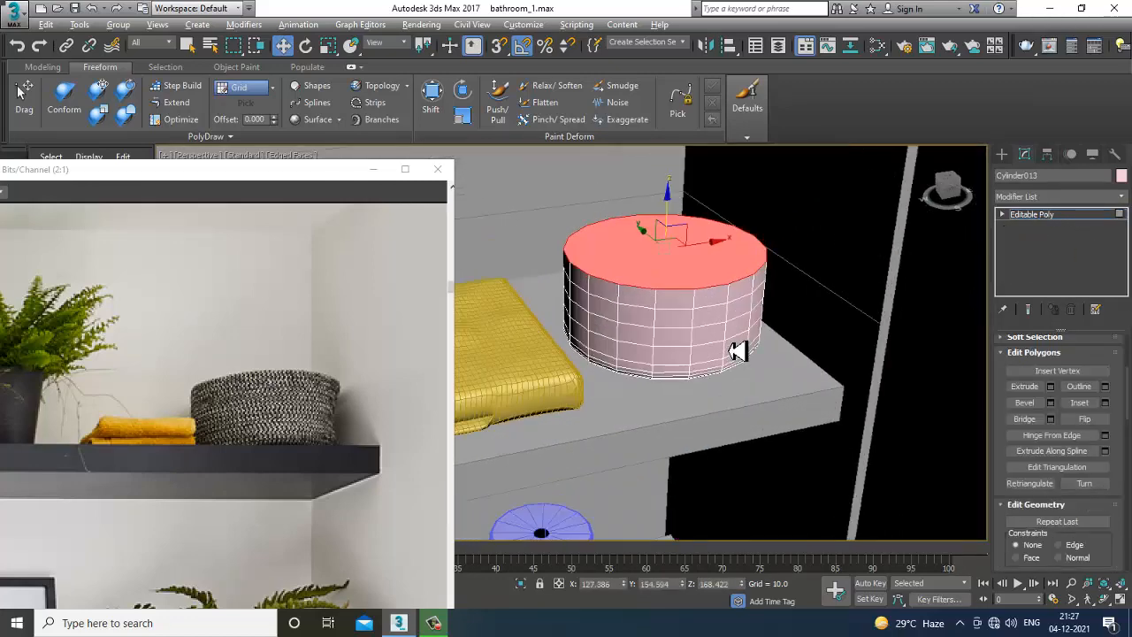
pyautogui.click(1105, 403)
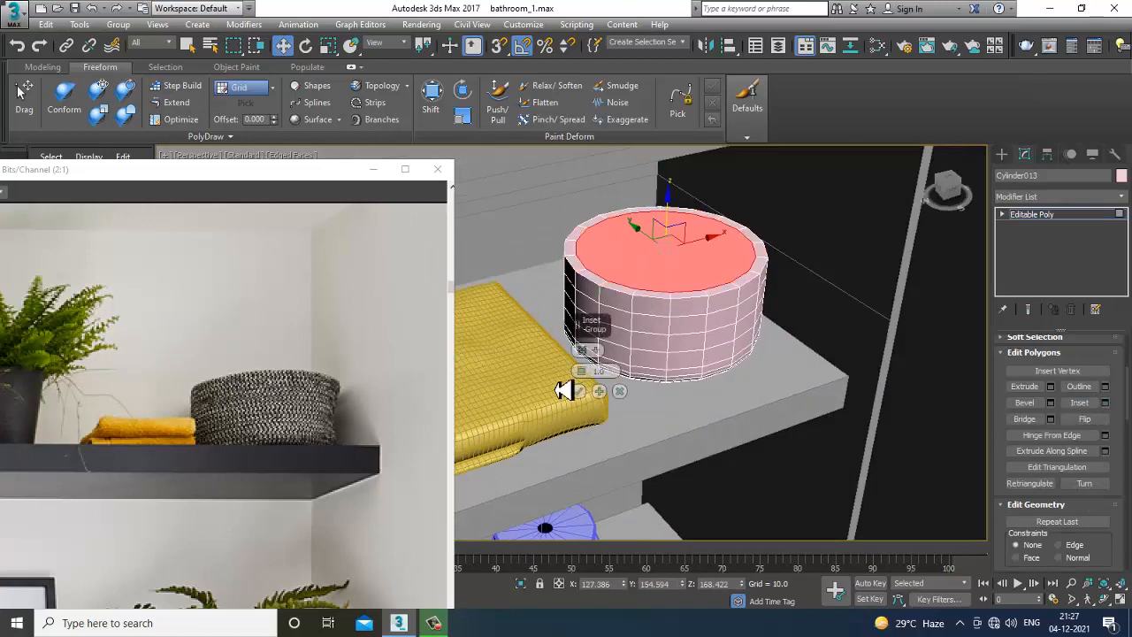
pyautogui.moveTo(591, 378); pyautogui.dragTo(597, 383)
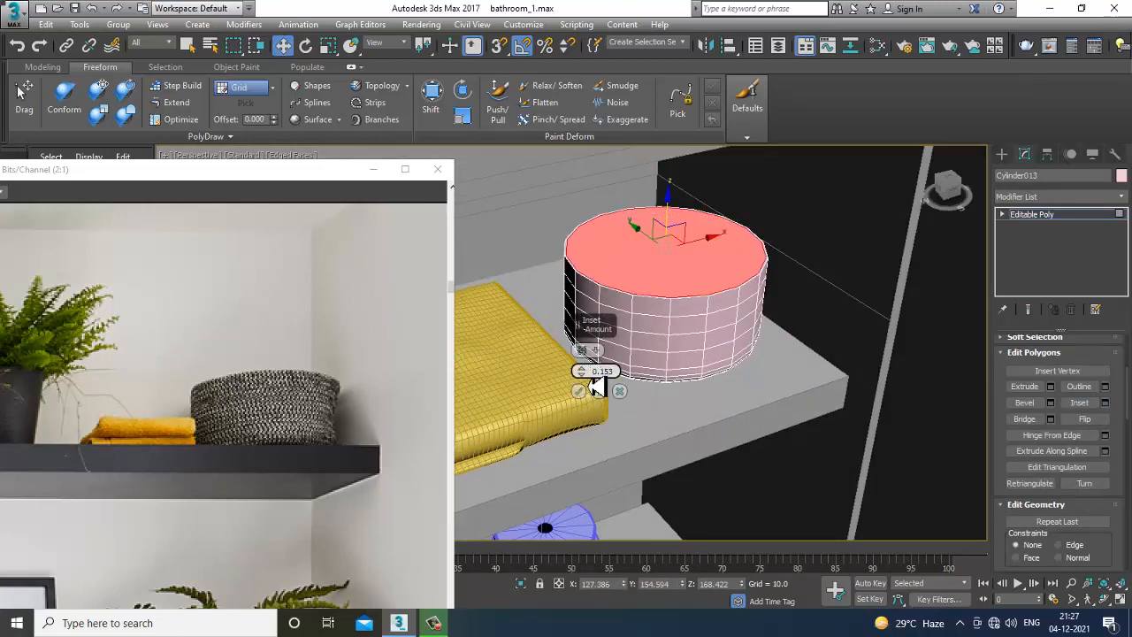
pyautogui.click(579, 390)
pyautogui.press('Delete')
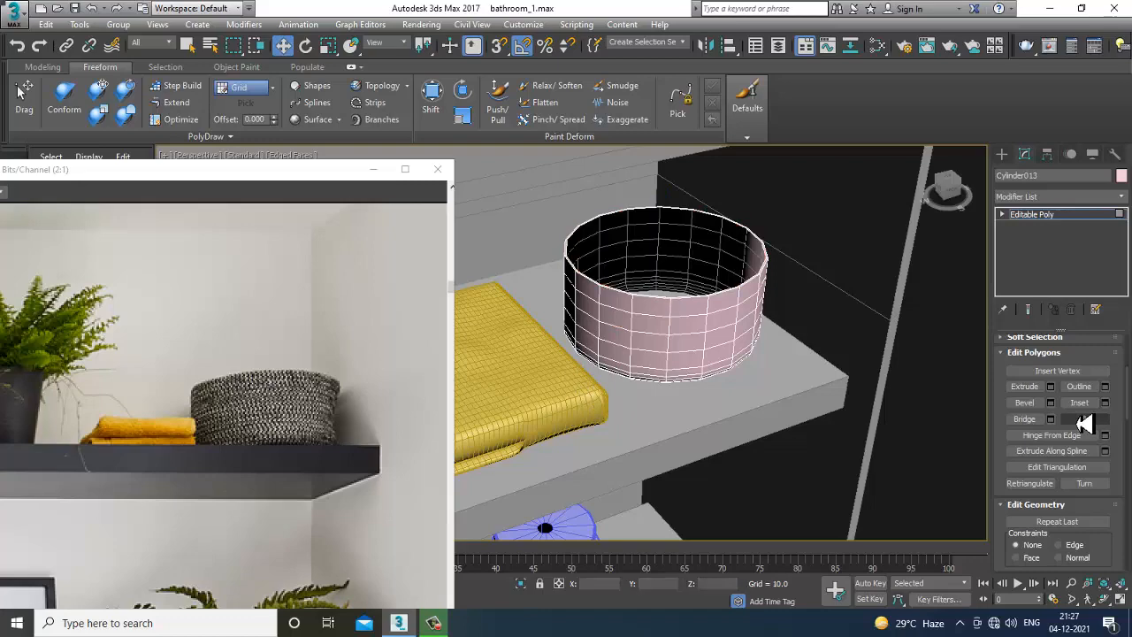
# Leave polygon editing and apply an FFD(cyl) modifier to the whole basket
pyautogui.click(1036, 216)
pyautogui.scroll(-3, 701, 382)
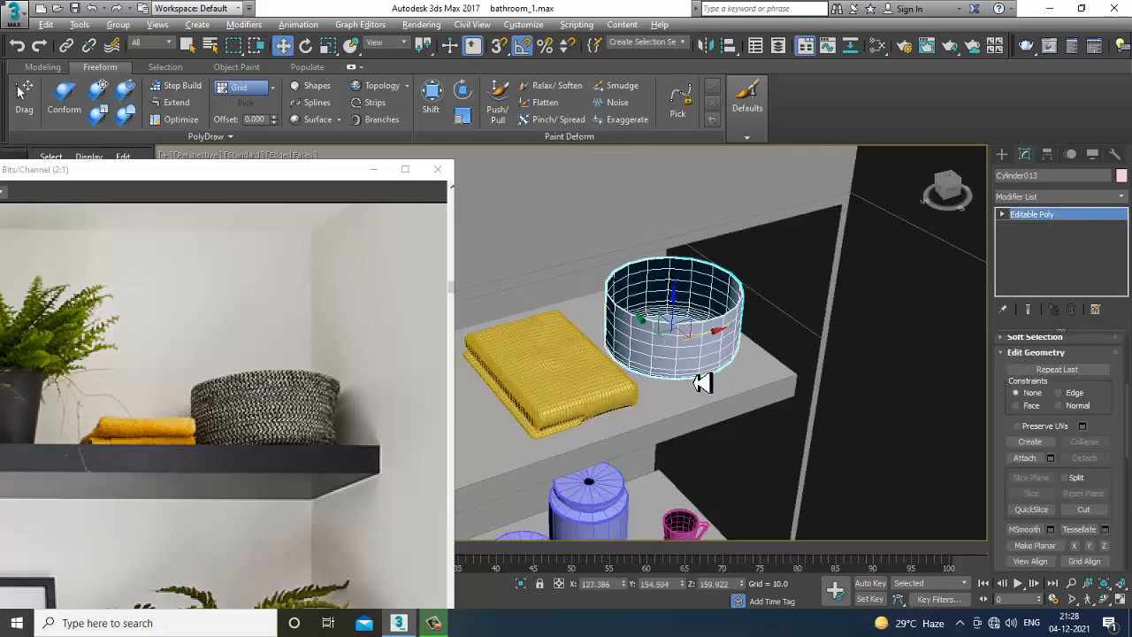
pyautogui.keyDown('alt'); pyautogui.moveTo(701, 381); pyautogui.dragTo(686, 364, button='middle'); pyautogui.keyUp('alt')
pyautogui.click(1068, 198)
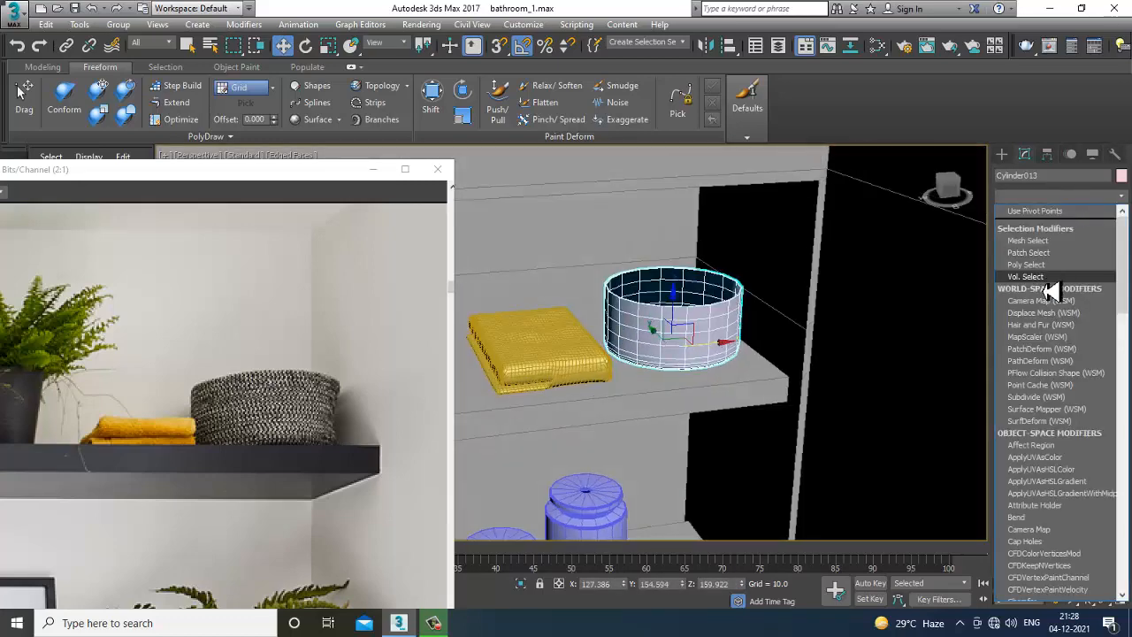
pyautogui.scroll(-10, 1050, 290)
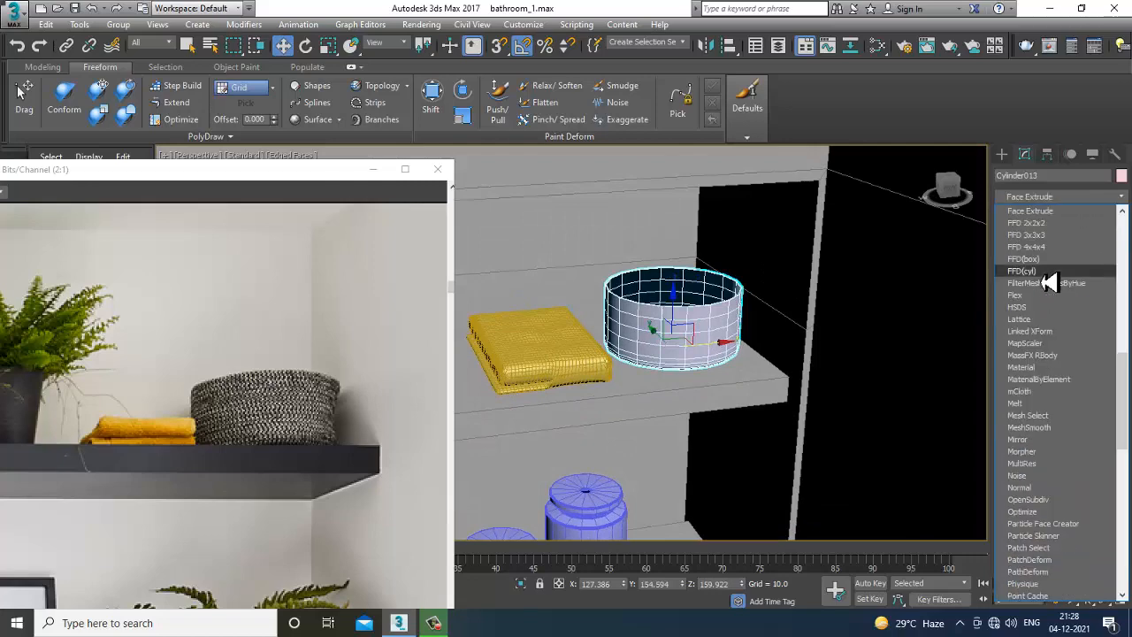
pyautogui.click(1049, 281)
# In the top view, pull the FFD control points at the basket's front outward to make its outline irregular
pyautogui.hotkey('alt', 'w')
pyautogui.rightClick(531, 286)
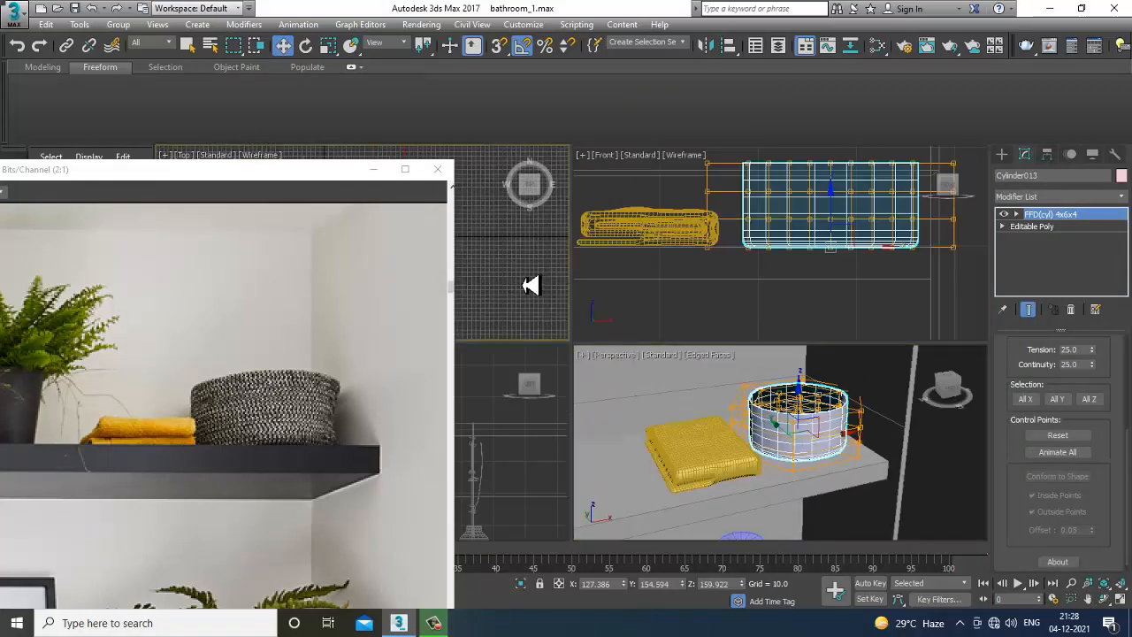
pyautogui.hotkey('alt', 'w')
pyautogui.press('z')
pyautogui.moveTo(582, 295); pyautogui.dragTo(698, 224, button='middle')
pyautogui.press('1')
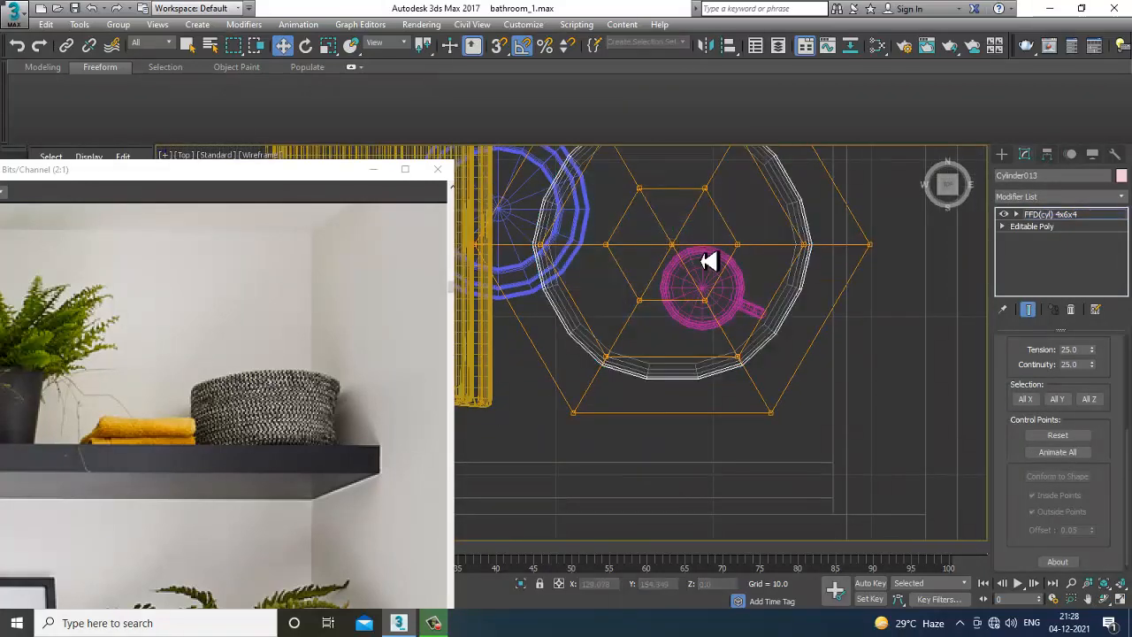
pyautogui.moveTo(806, 468); pyautogui.dragTo(804, 466)
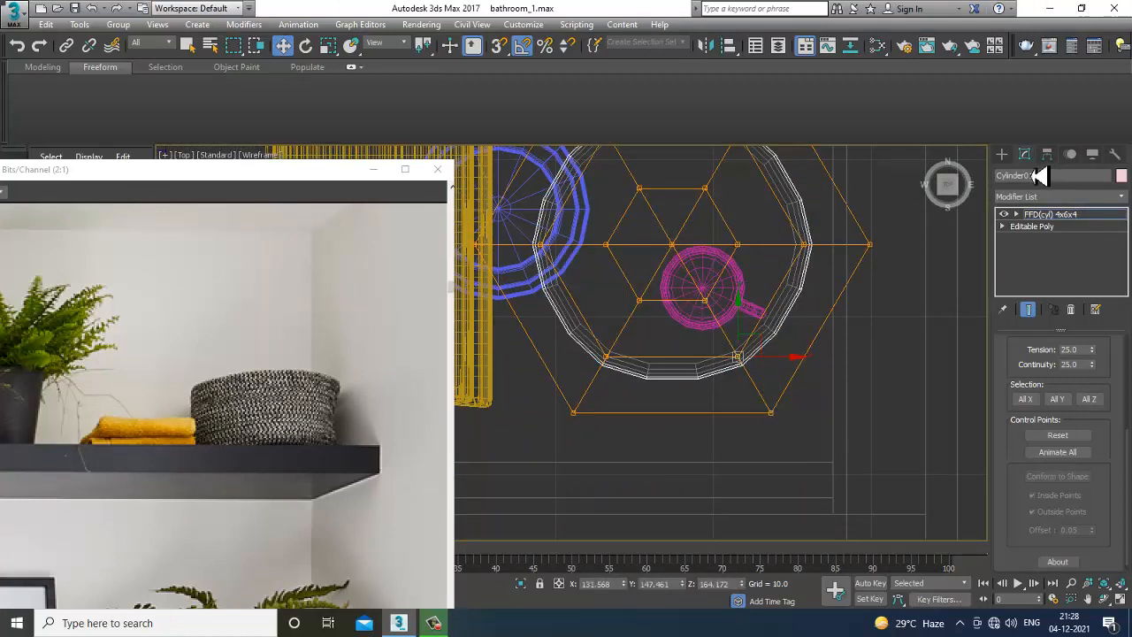
pyautogui.click(1016, 215)
pyautogui.moveTo(759, 345); pyautogui.dragTo(759, 357)
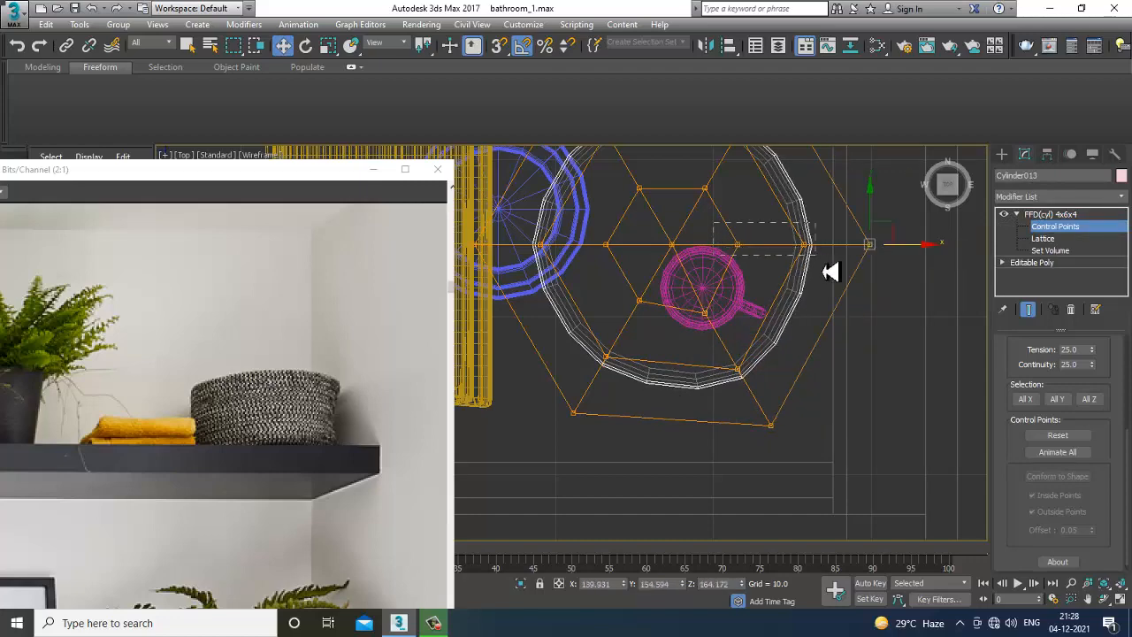
# Scale the basket's top-row FFD control points slightly outward in the perspective view and leave control point editing
pyautogui.hotkey('alt', 'w')
pyautogui.hotkey('alt', 'w')
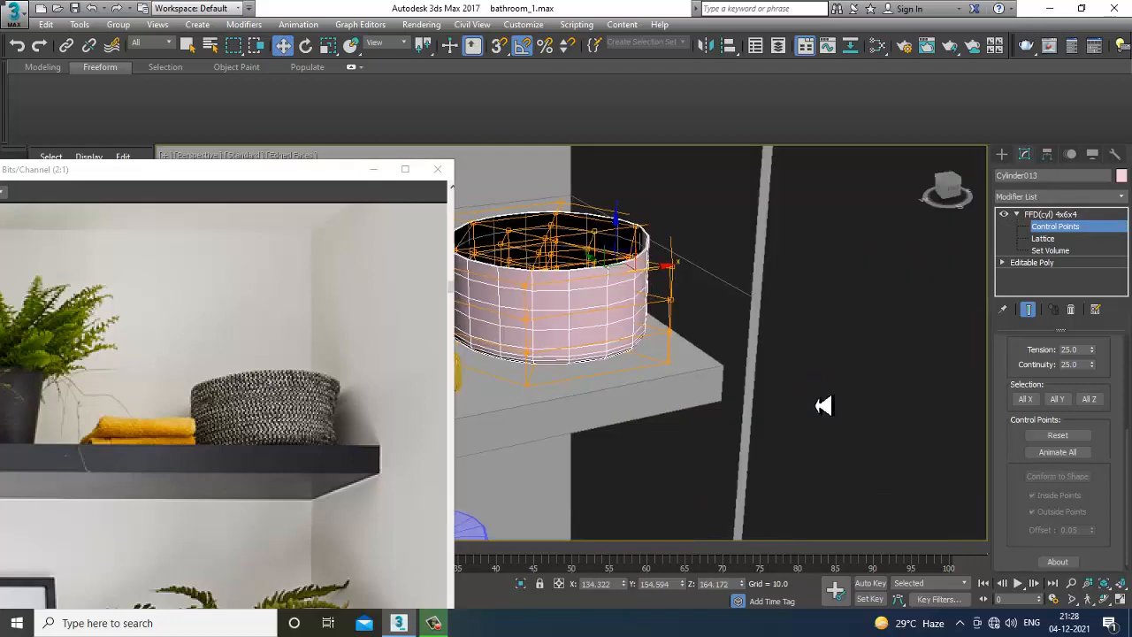
pyautogui.keyDown('alt'); pyautogui.moveTo(789, 382); pyautogui.dragTo(764, 387, button='middle'); pyautogui.keyUp('alt')
pyautogui.keyDown('alt'); pyautogui.moveTo(659, 425); pyautogui.dragTo(690, 407, button='middle'); pyautogui.keyUp('alt')
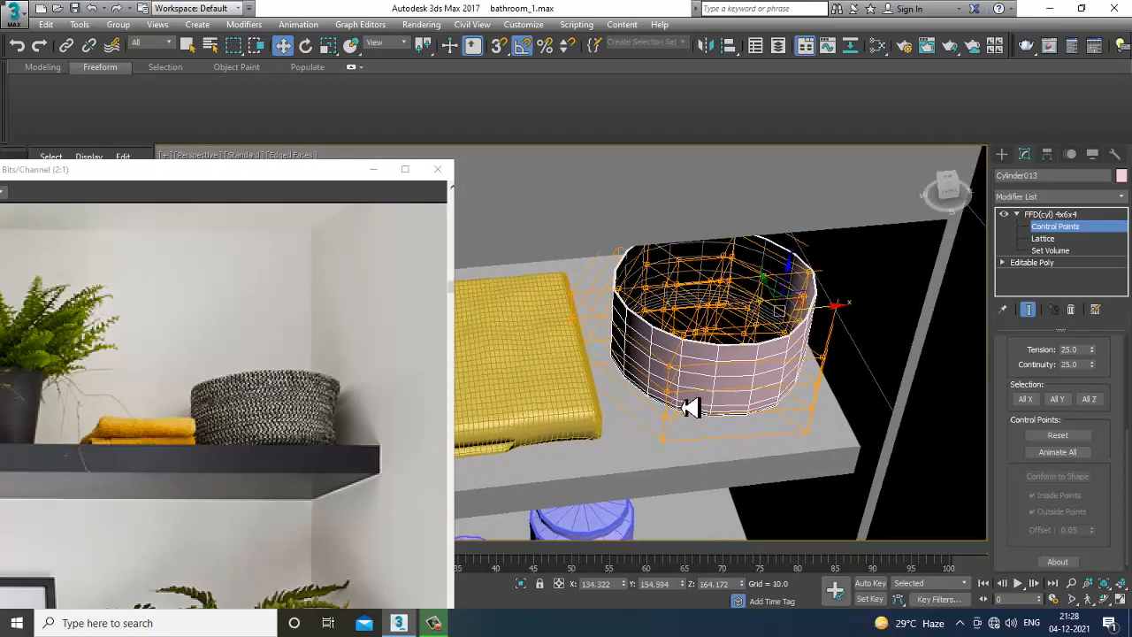
pyautogui.keyDown('alt'); pyautogui.moveTo(703, 453); pyautogui.dragTo(665, 378, button='middle'); pyautogui.keyUp('alt')
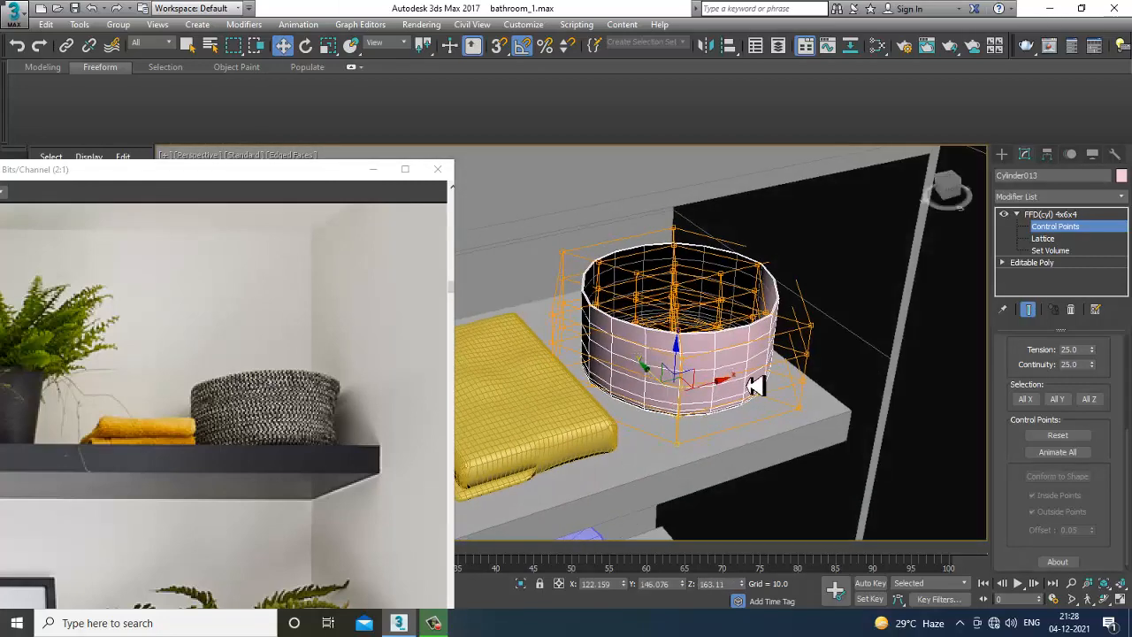
pyautogui.keyDown('alt'); pyautogui.moveTo(754, 386); pyautogui.dragTo(761, 365, button='middle'); pyautogui.keyUp('alt')
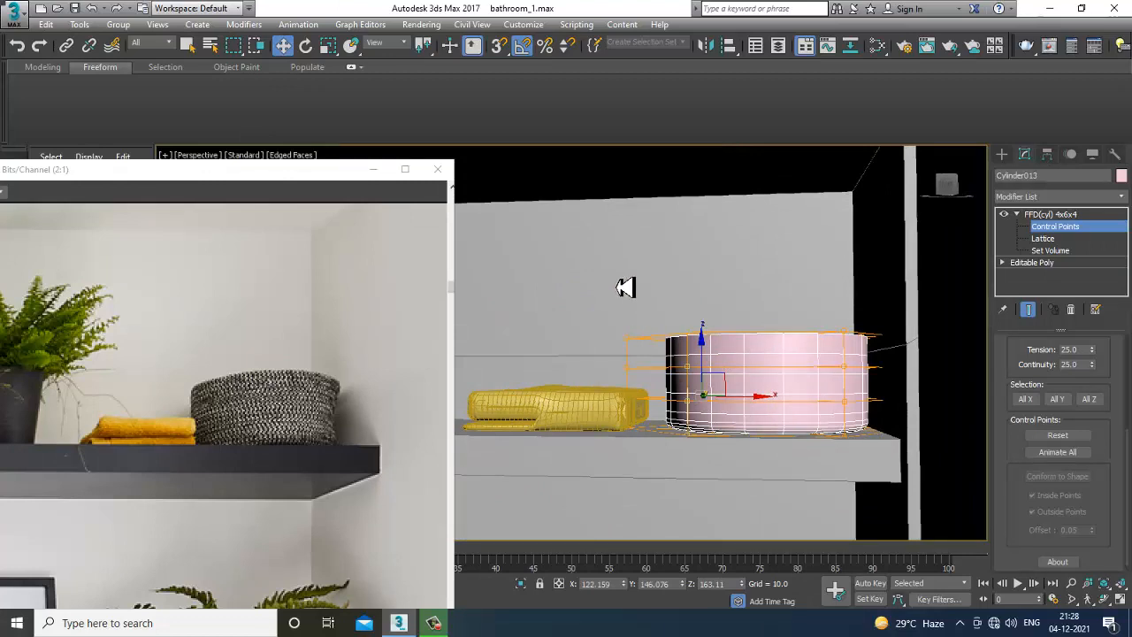
pyautogui.moveTo(954, 363); pyautogui.dragTo(953, 363)
pyautogui.press('r')
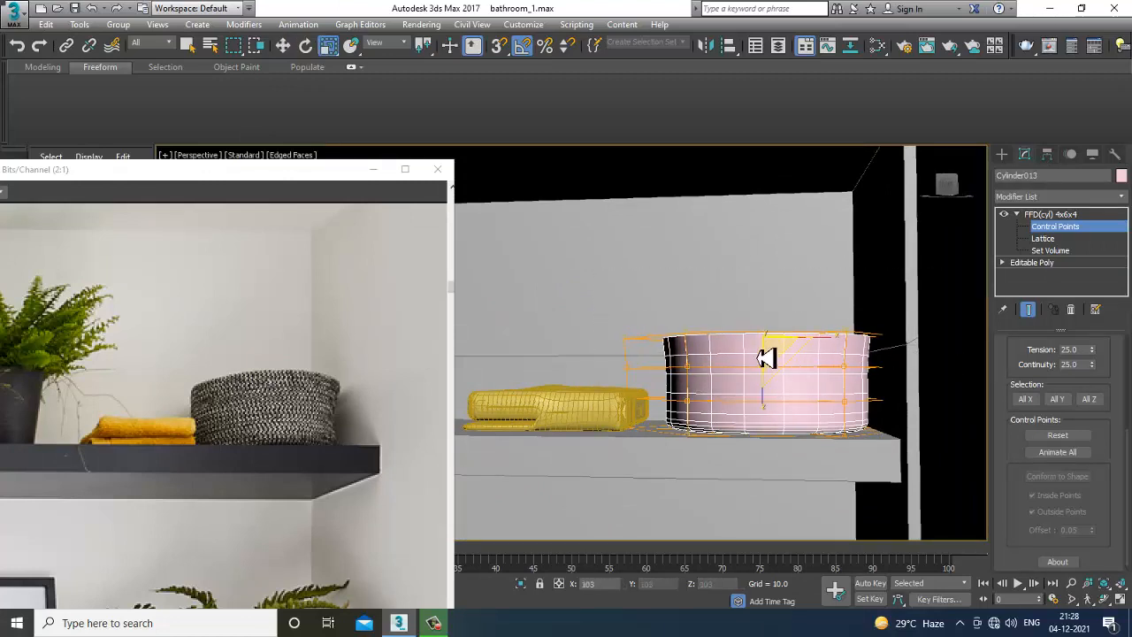
pyautogui.scroll(-5, 781, 364)
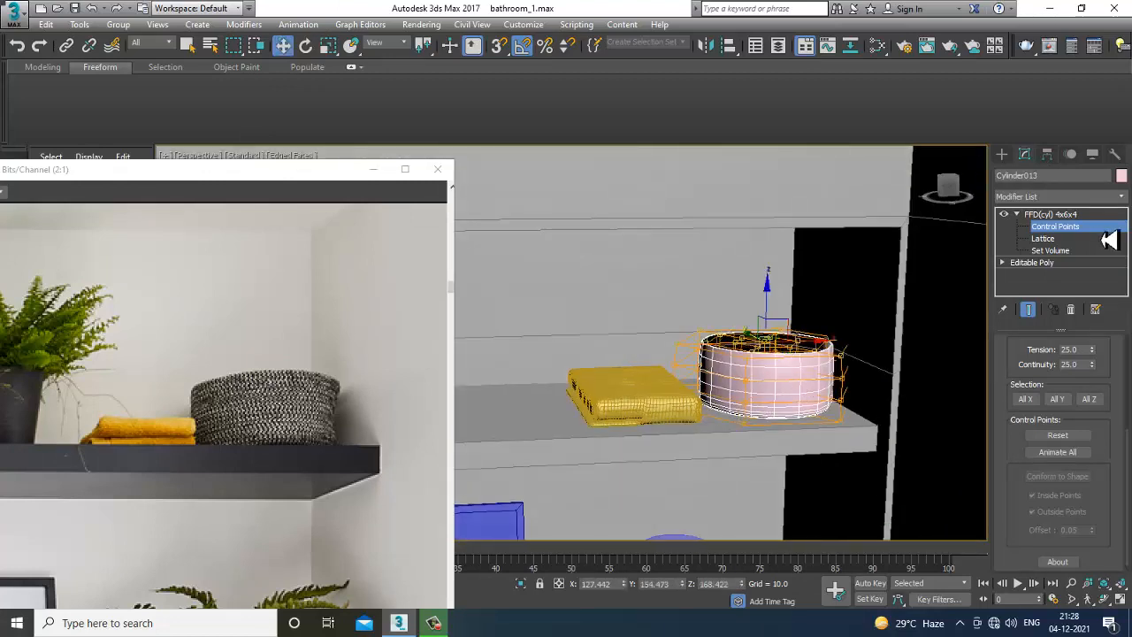
pyautogui.click(1071, 215)
pyautogui.press('w')
pyautogui.scroll(-3, 827, 323)
pyautogui.moveTo(823, 324); pyautogui.dragTo(852, 308, button='middle')
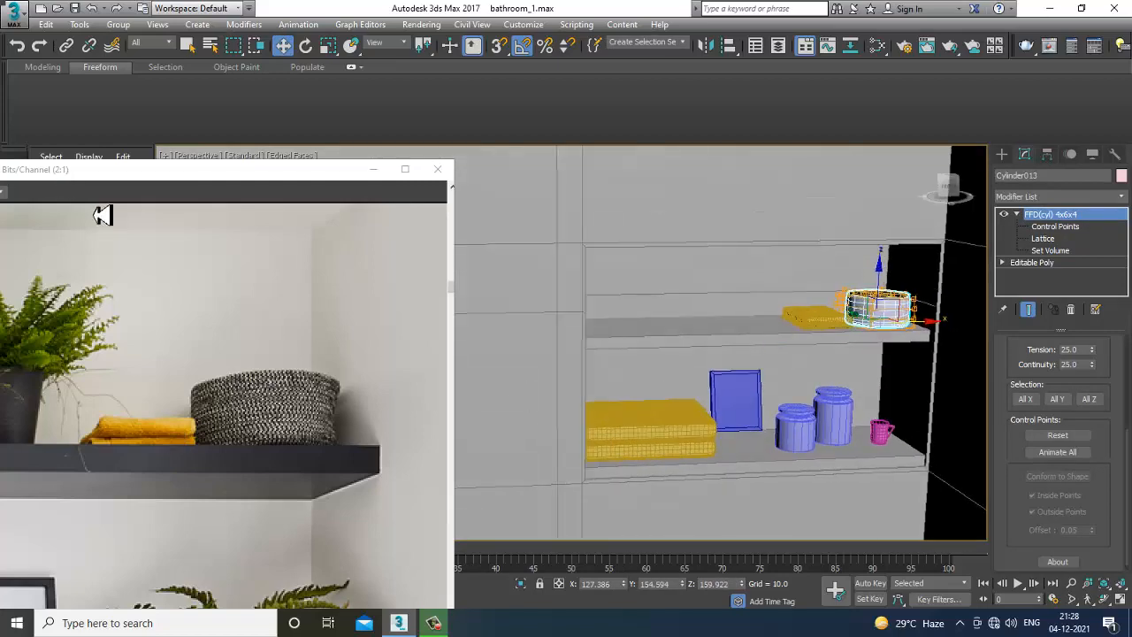
# Create a cylinder of radius about 4.07 and height about 8.98 on the upper shelf beside the folded towel for the plant pot
pyautogui.moveTo(101, 177); pyautogui.dragTo(174, 175)
pyautogui.moveTo(638, 373); pyautogui.dragTo(670, 367, button='middle')
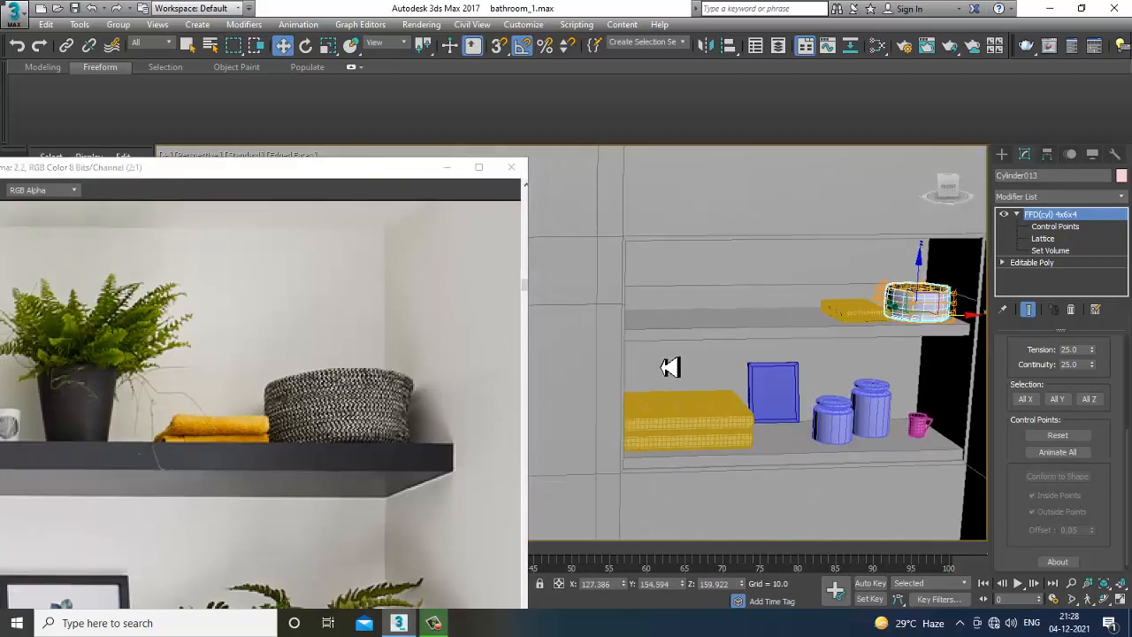
pyautogui.scroll(8, 763, 324)
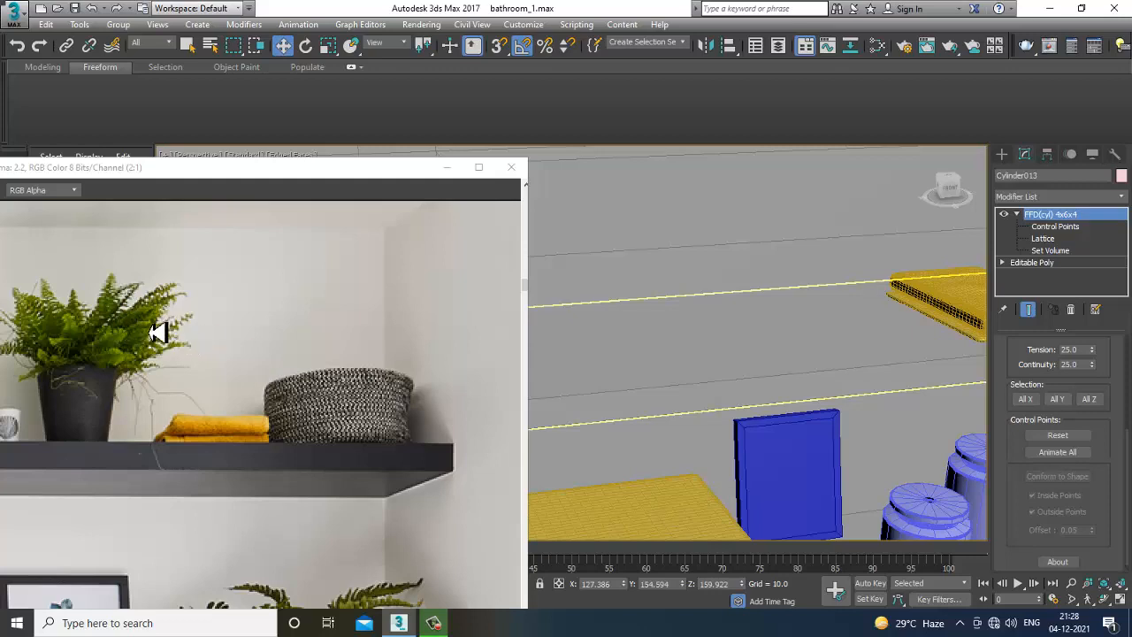
pyautogui.keyDown('alt'); pyautogui.moveTo(695, 392); pyautogui.dragTo(662, 395, button='middle'); pyautogui.keyUp('alt')
pyautogui.keyDown('alt'); pyautogui.moveTo(719, 355); pyautogui.dragTo(753, 363, button='middle'); pyautogui.keyUp('alt')
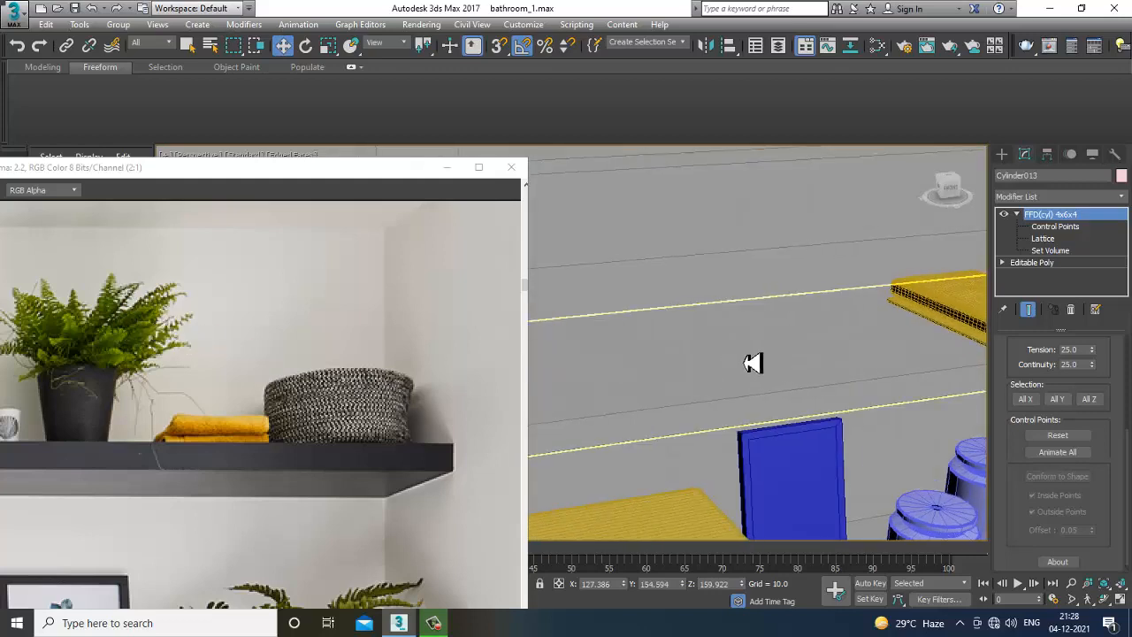
pyautogui.scroll(3, 752, 364)
pyautogui.click(1002, 156)
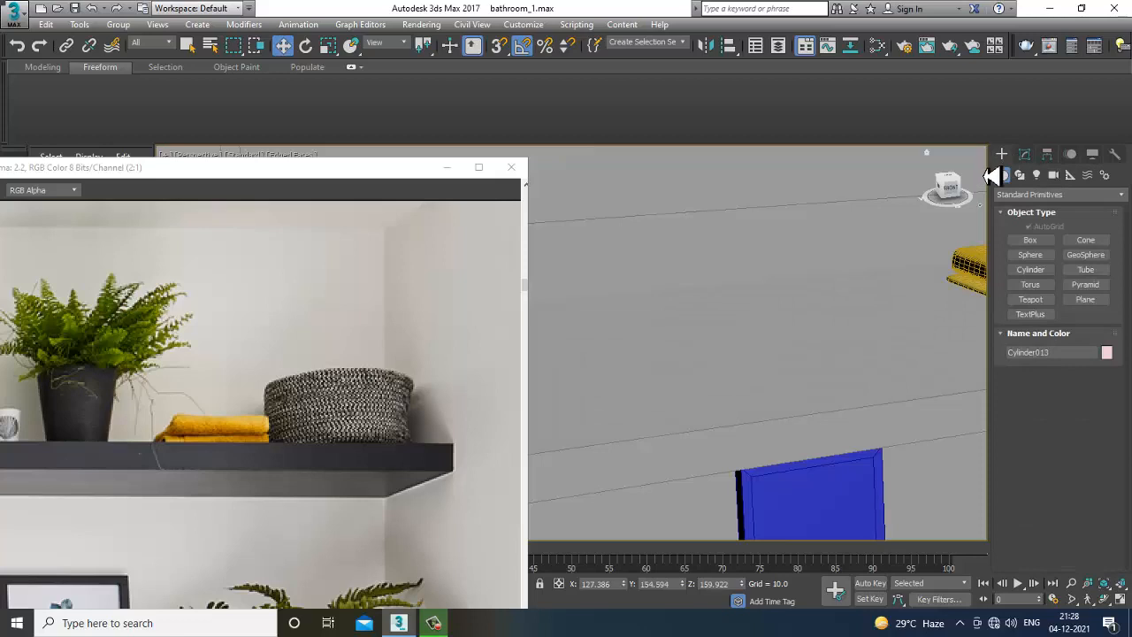
pyautogui.click(1040, 269)
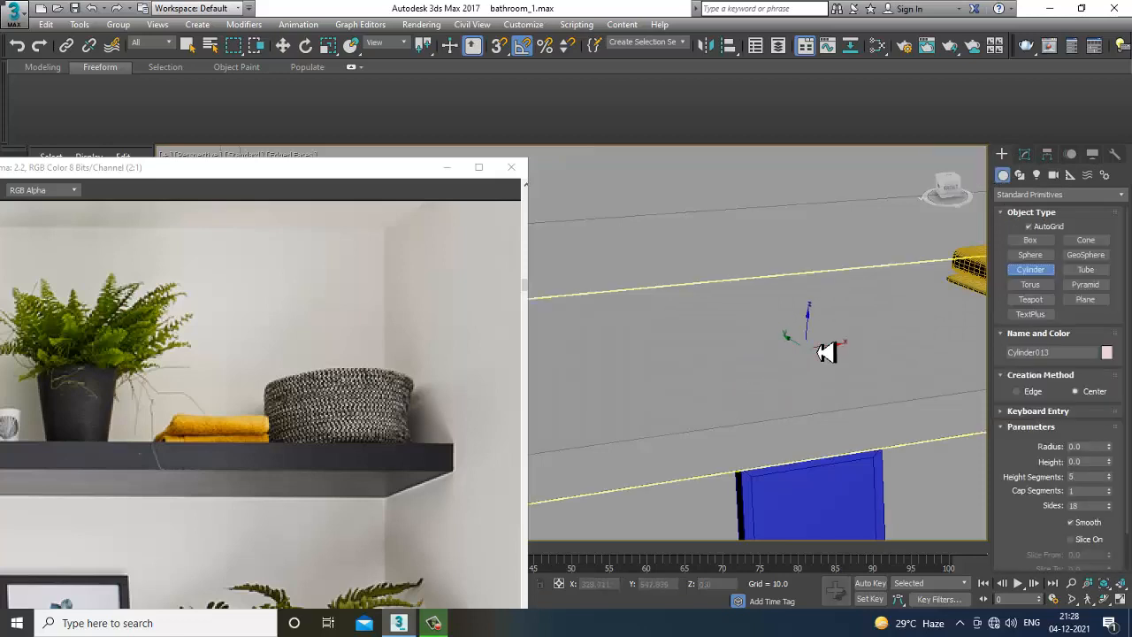
pyautogui.moveTo(872, 335); pyautogui.dragTo(891, 360)
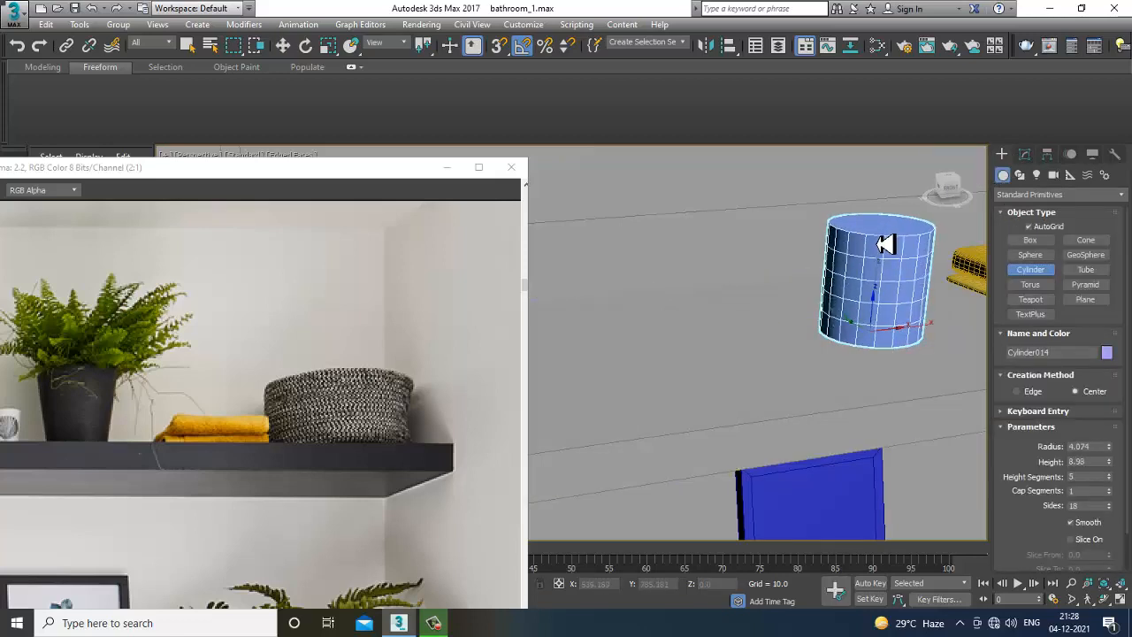
pyautogui.click(883, 238)
# Move the new pot cylinder along X towards the folded towel, to X about 90.5
pyautogui.press('w')
pyautogui.scroll(-5, 880, 256)
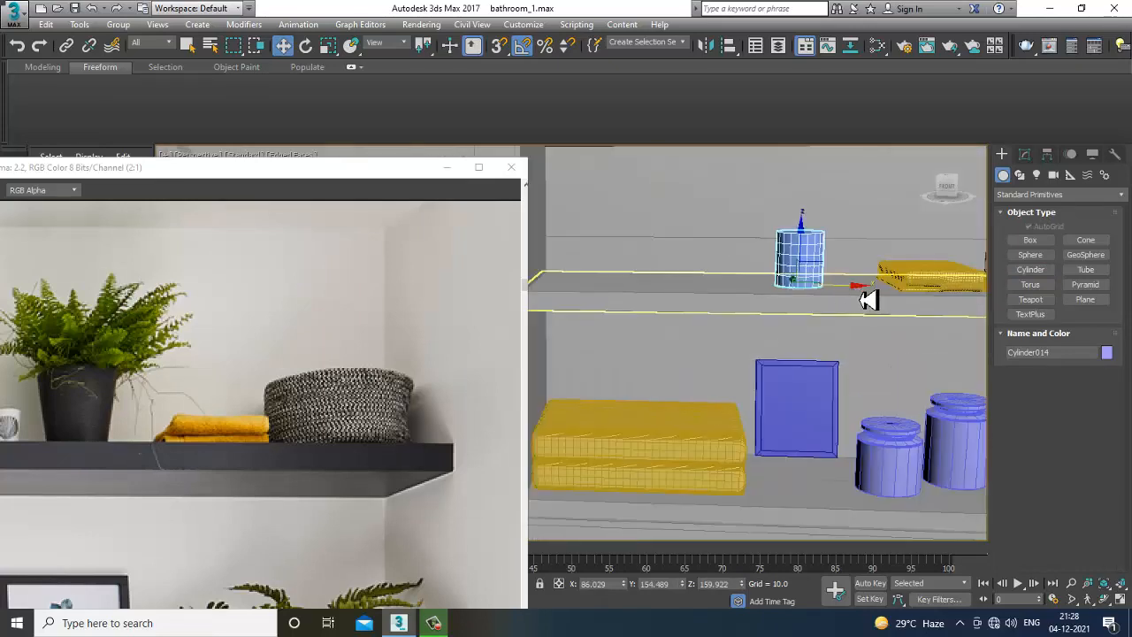
pyautogui.moveTo(861, 296); pyautogui.dragTo(873, 299)
pyautogui.keyDown('alt'); pyautogui.moveTo(873, 299); pyautogui.dragTo(863, 289, button='middle'); pyautogui.keyUp('alt')
pyautogui.scroll(3, 863, 288)
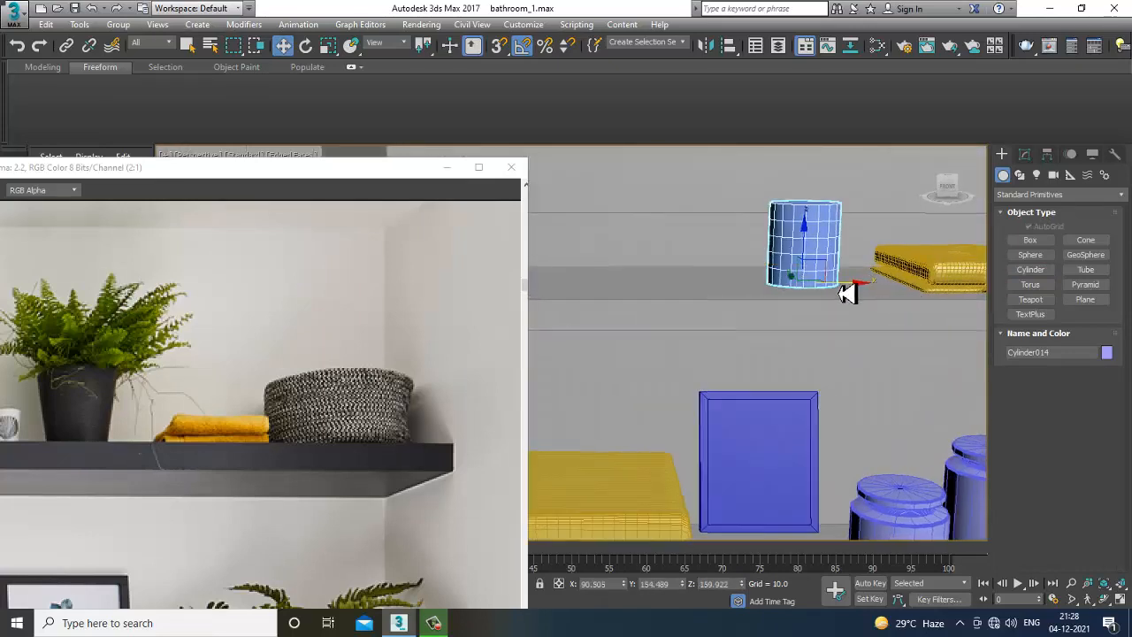
# Apply a Taper modifier to the pot cylinder with an amount of 0.7 and a curve of 0.17
pyautogui.click(1024, 156)
pyautogui.click(1045, 197)
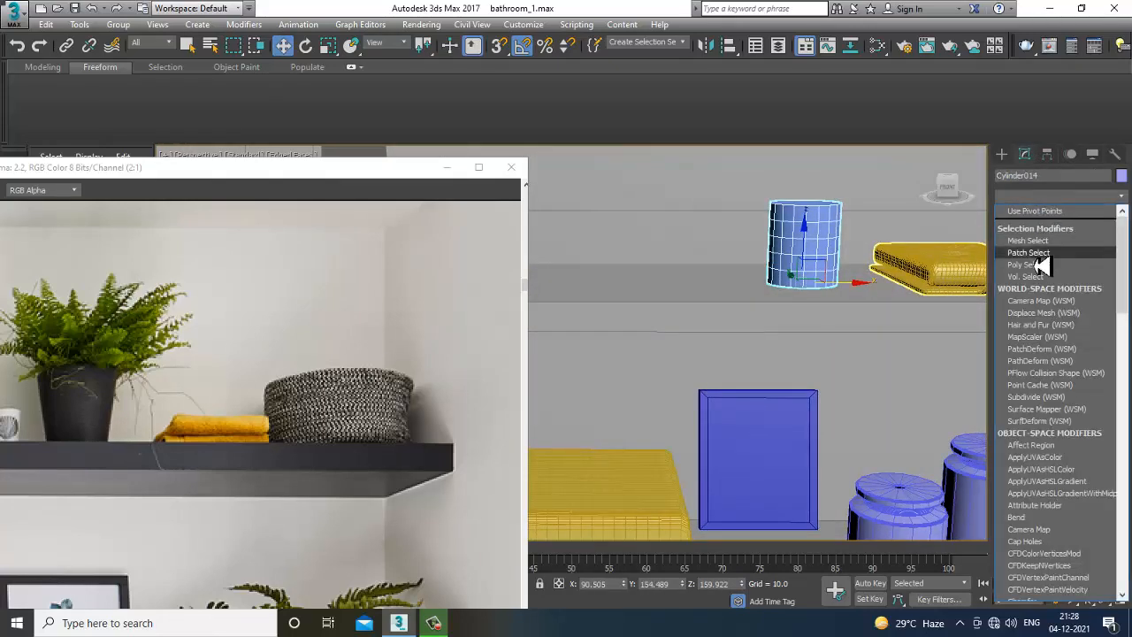
pyautogui.scroll(-5, 1045, 300)
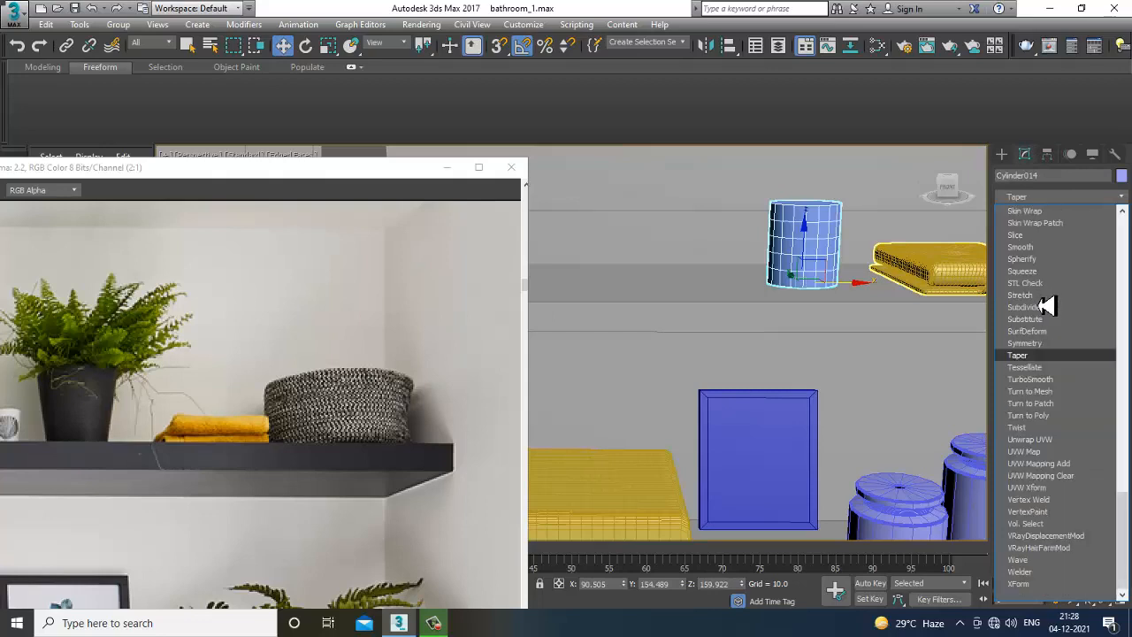
pyautogui.click(1064, 362)
pyautogui.moveTo(1094, 376)
pyautogui.mouseDown()
pyautogui.moveTo(1095, 354)
pyautogui.moveTo(1118, 394)
pyautogui.moveTo(1101, 360)
pyautogui.moveTo(1096, 383)
pyautogui.mouseUp()
pyautogui.click(1024, 227)
pyautogui.click(1034, 215)
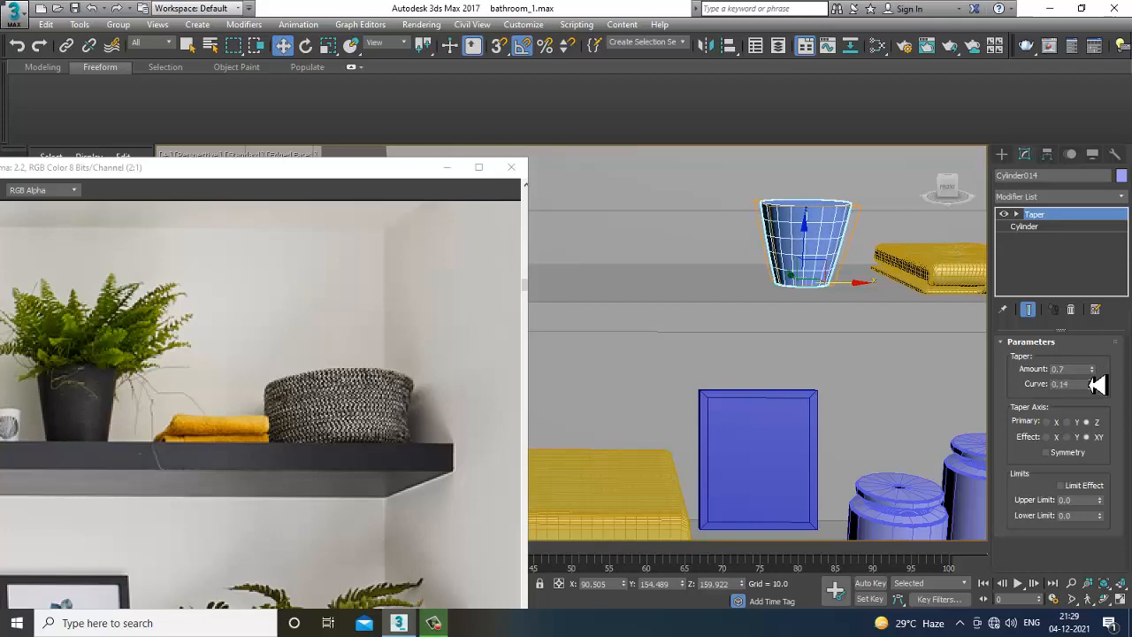
# Shift the tapered pot slightly towards the back of the shelf, to Y about 155.8
pyautogui.scroll(-3, 571, 324)
pyautogui.keyDown('alt'); pyautogui.moveTo(571, 324); pyautogui.dragTo(775, 298, button='middle'); pyautogui.keyUp('alt')
pyautogui.scroll(-5, 740, 283)
pyautogui.scroll(3, 740, 282)
pyautogui.scroll(5, 773, 297)
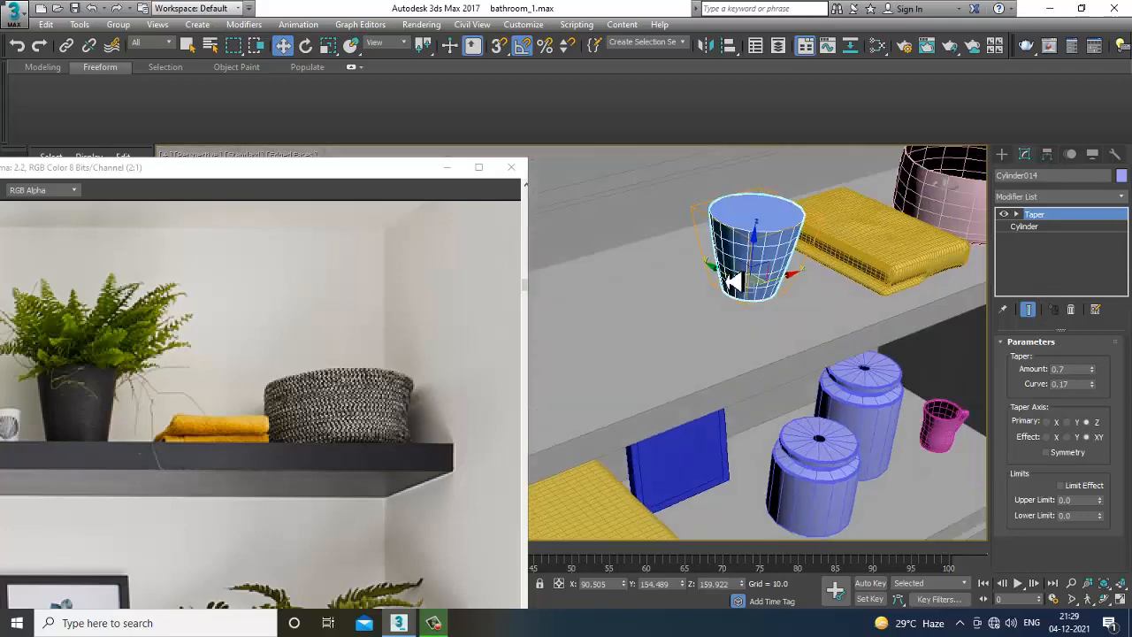
pyautogui.moveTo(720, 278); pyautogui.dragTo(717, 279)
pyautogui.keyDown('alt'); pyautogui.moveTo(718, 279); pyautogui.dragTo(791, 286, button='middle'); pyautogui.keyUp('alt')
pyautogui.scroll(5, 778, 285)
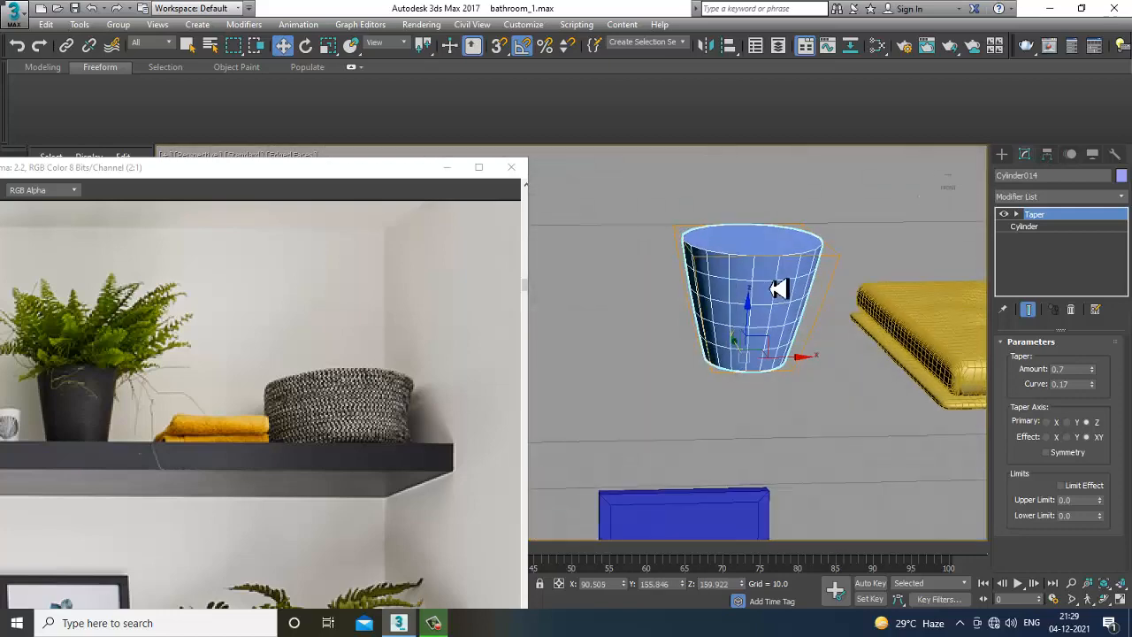
# Convert the tapered pot to an Editable Poly and apply an FFD(cyl) modifier to it
pyautogui.rightClick(750, 265)
pyautogui.moveTo(846, 414)
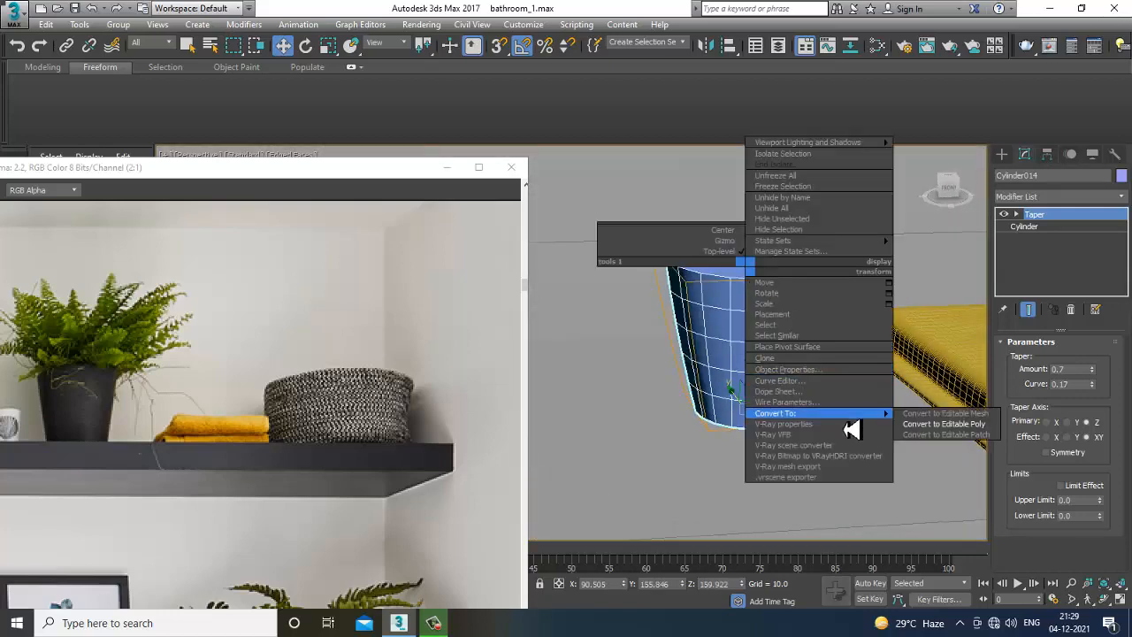
pyautogui.click(912, 424)
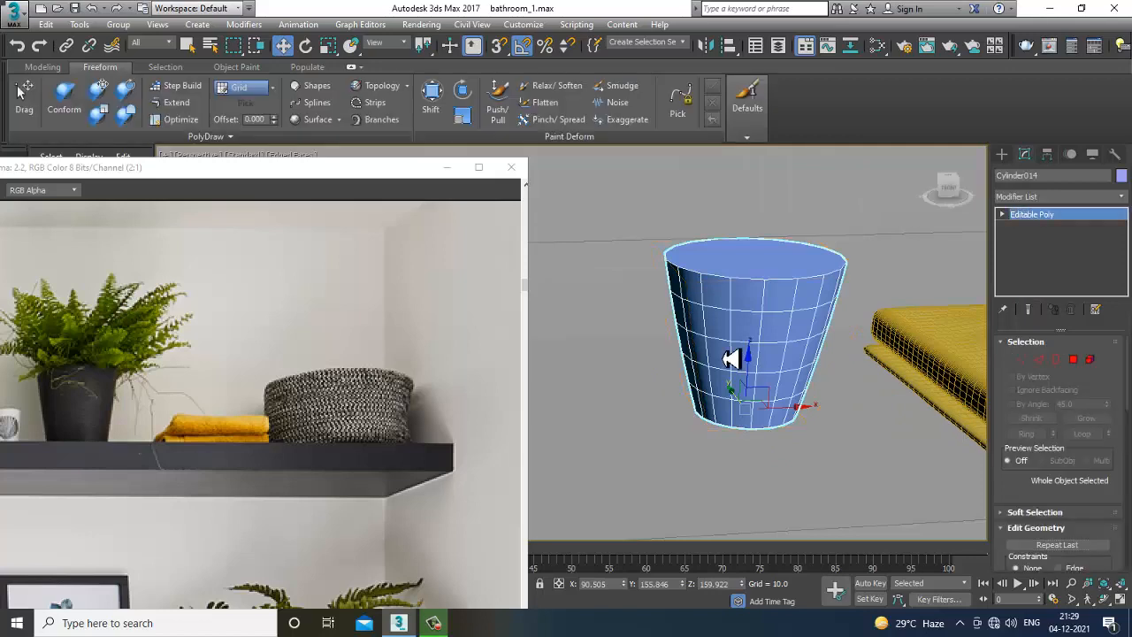
pyautogui.scroll(-3, 733, 359)
pyautogui.click(1041, 196)
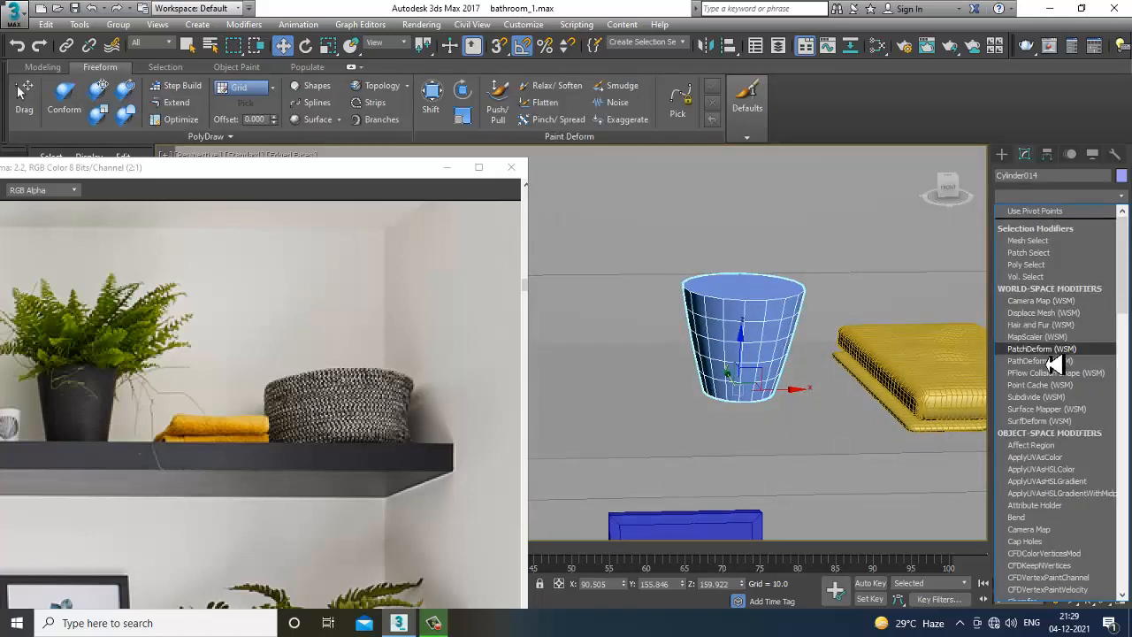
pyautogui.press('f')
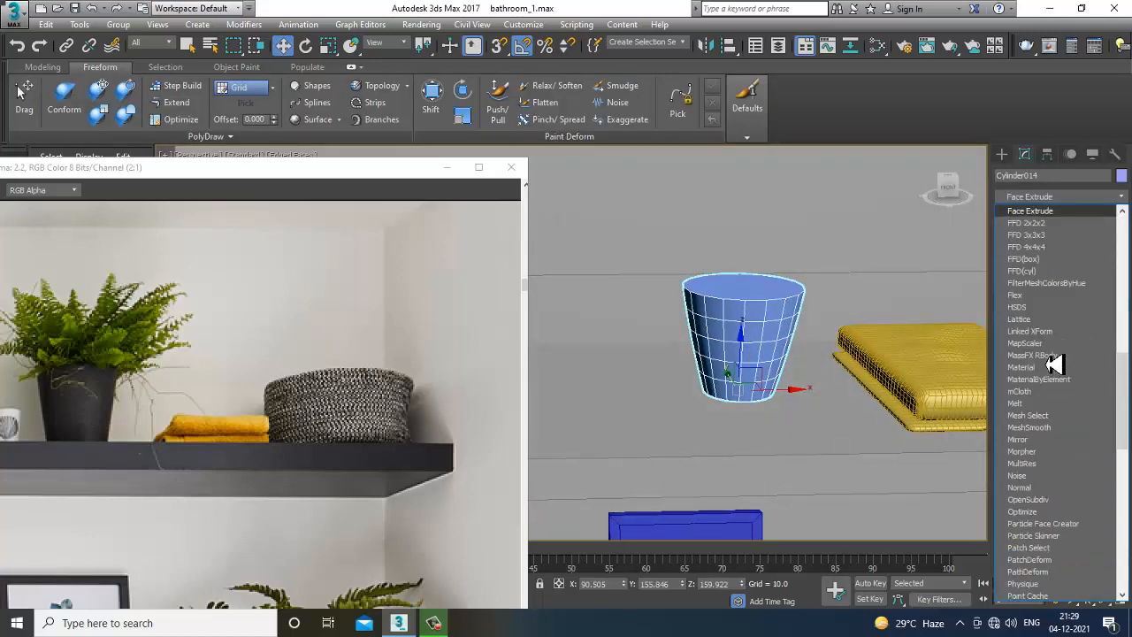
pyautogui.click(1033, 271)
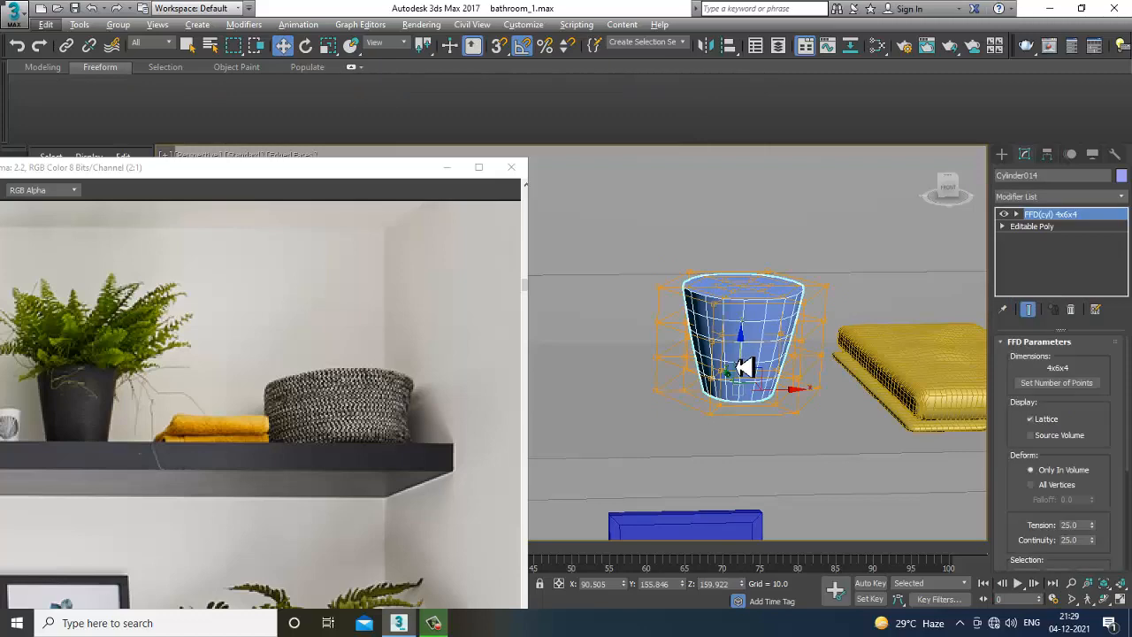
# In the front view, scale the pot's second-from-bottom row of FFD control points slightly outward to bulge the lower sides
pyautogui.hotkey('alt', 'w')
pyautogui.moveTo(926, 475); pyautogui.dragTo(891, 472, button='middle')
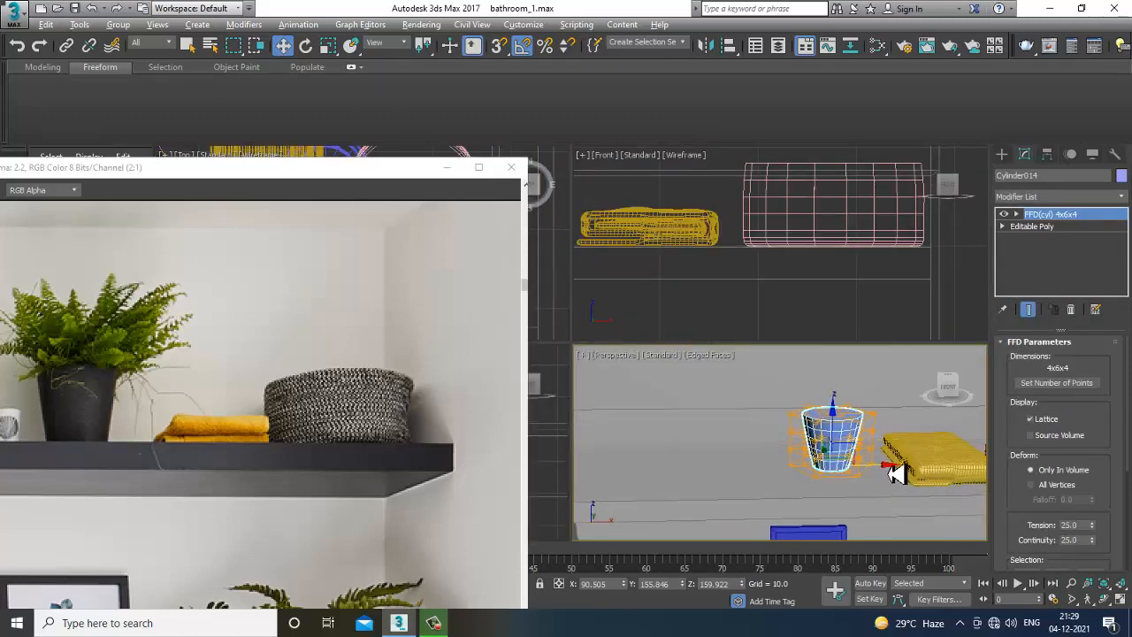
pyautogui.hotkey('alt', 'w')
pyautogui.moveTo(689, 402); pyautogui.dragTo(713, 403, button='middle')
pyautogui.scroll(3, 710, 371)
pyautogui.hotkey('alt', 'w')
pyautogui.middleClick(824, 192)
pyautogui.hotkey('alt', 'w')
pyautogui.press('z')
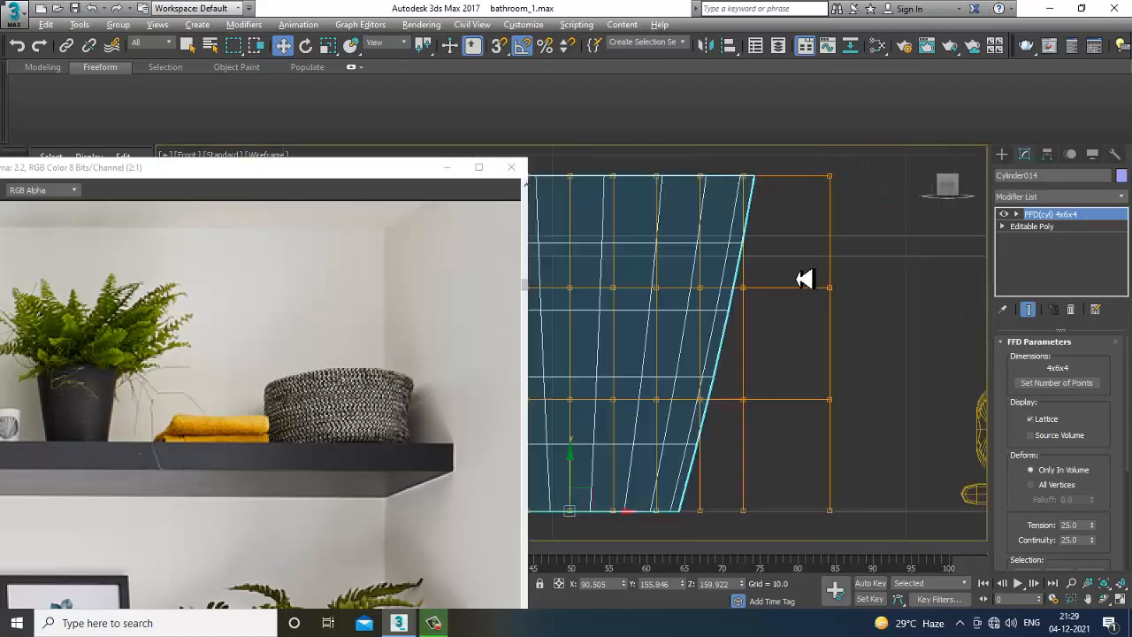
pyautogui.scroll(-3, 805, 278)
pyautogui.moveTo(734, 302); pyautogui.dragTo(790, 291, button='middle')
pyautogui.press('1')
pyautogui.moveTo(915, 350); pyautogui.dragTo(914, 349)
pyautogui.press('r')
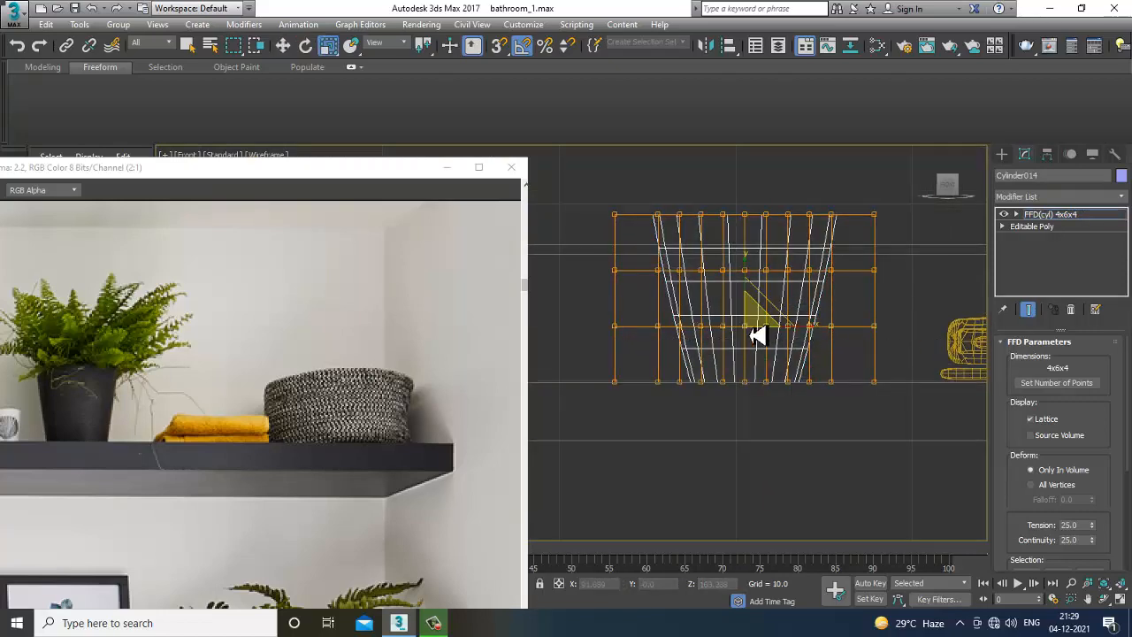
pyautogui.moveTo(751, 332); pyautogui.dragTo(745, 331)
pyautogui.hotkey('alt', 'w')
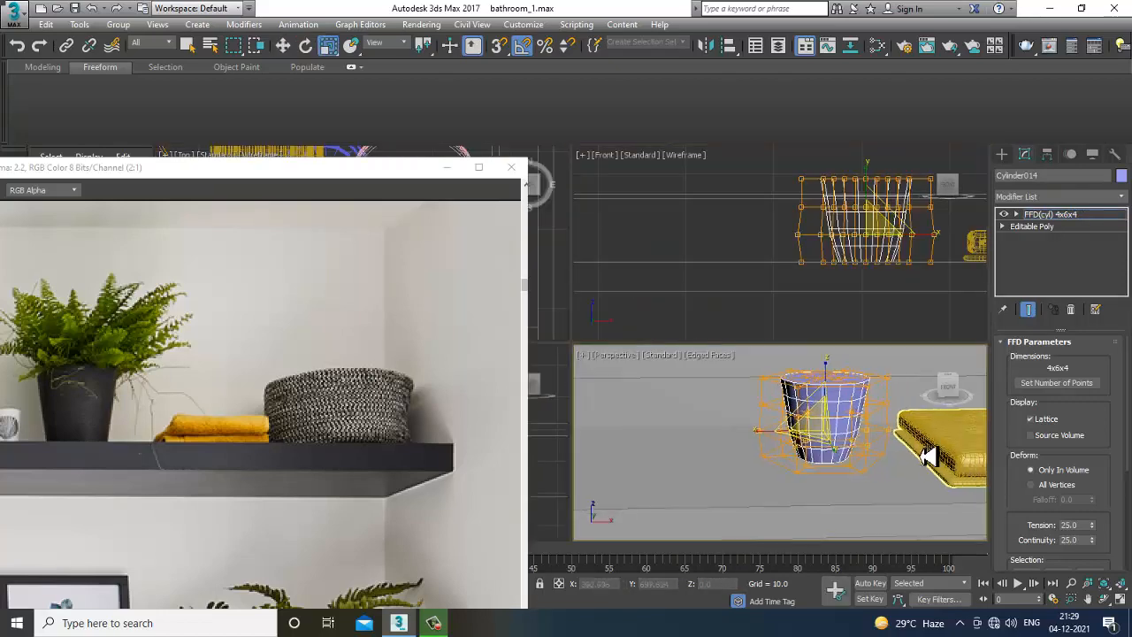
pyautogui.hotkey('alt', 'w')
pyautogui.scroll(-3, 746, 379)
pyautogui.keyDown('alt'); pyautogui.moveTo(736, 375); pyautogui.dragTo(725, 378, button='middle'); pyautogui.keyUp('alt')
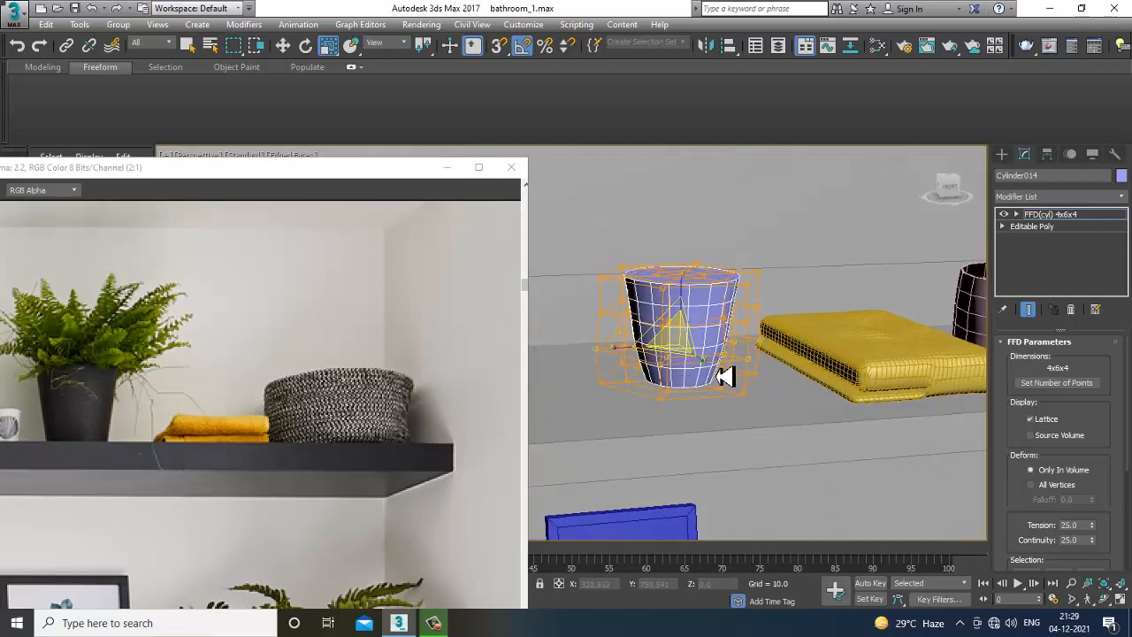
# Convert the reshaped pot to an Editable Poly, collapsing its FFD modifier
pyautogui.press('w')
pyautogui.scroll(-3, 708, 327)
pyautogui.rightClick(689, 277)
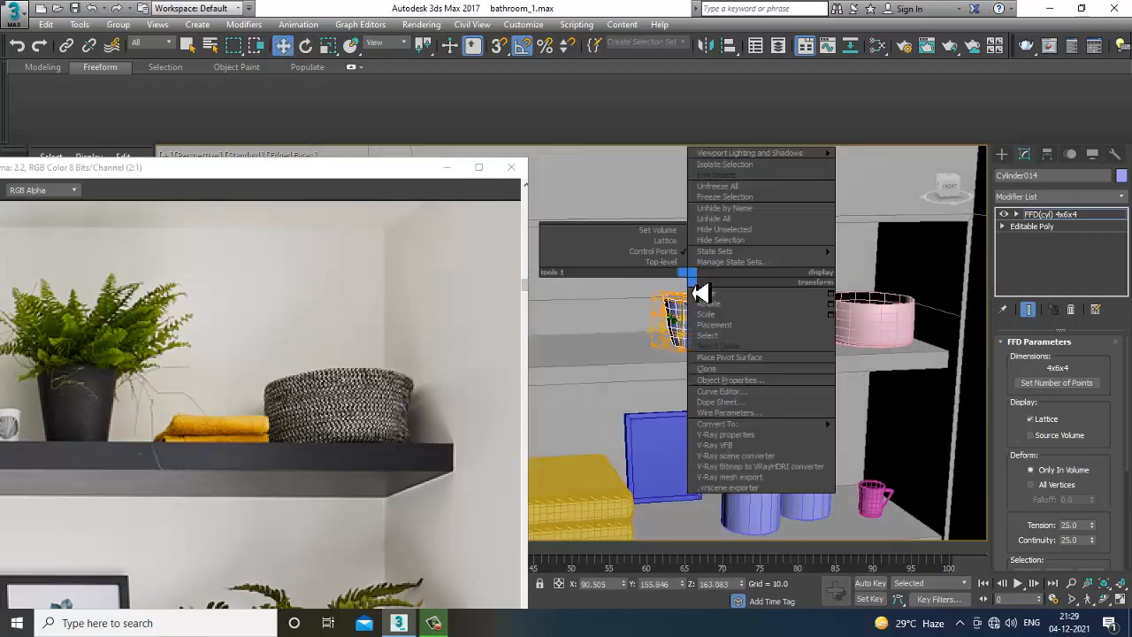
pyautogui.moveTo(771, 427)
pyautogui.click(887, 436)
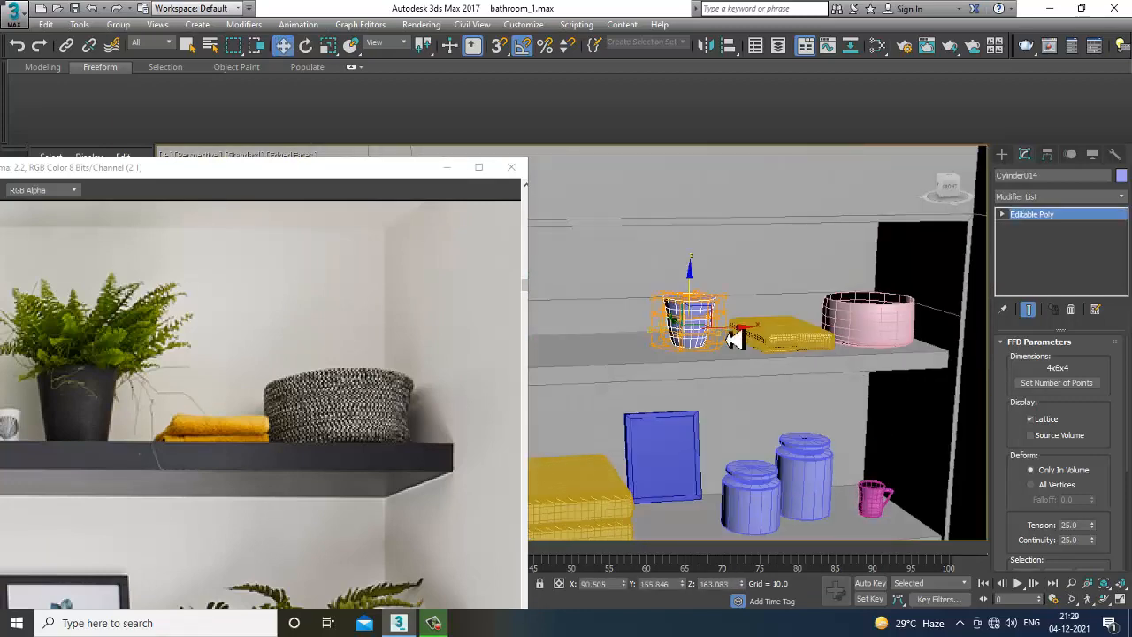
# Inset the tapered pot's top polygon slightly to leave a narrow rim around its opening
pyautogui.scroll(8, 728, 319)
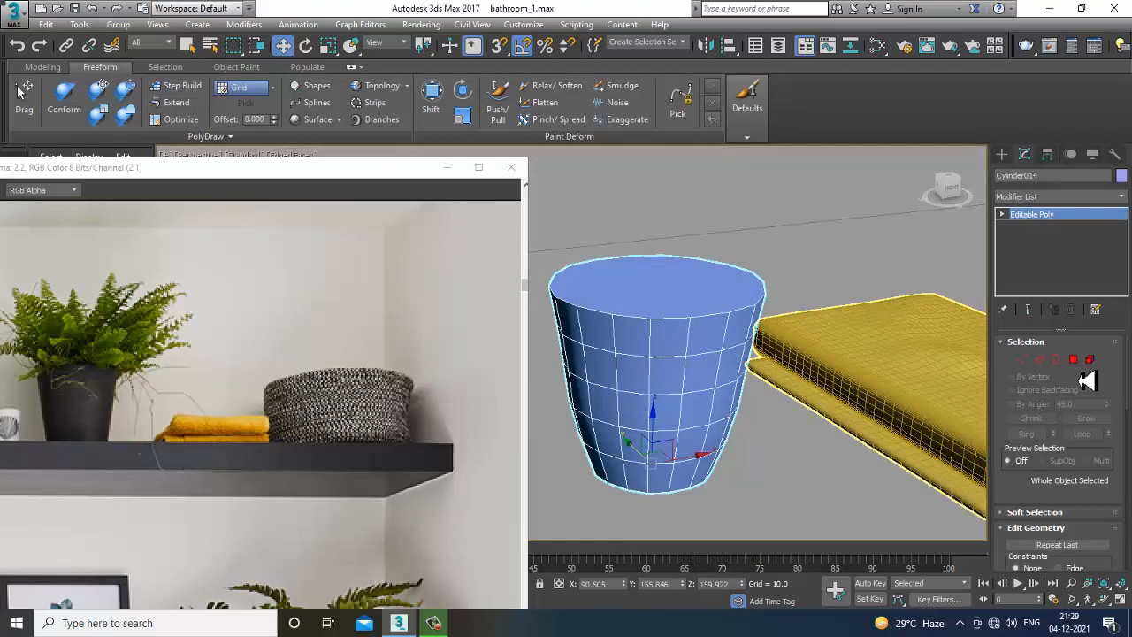
pyautogui.click(1073, 362)
pyautogui.click(677, 295)
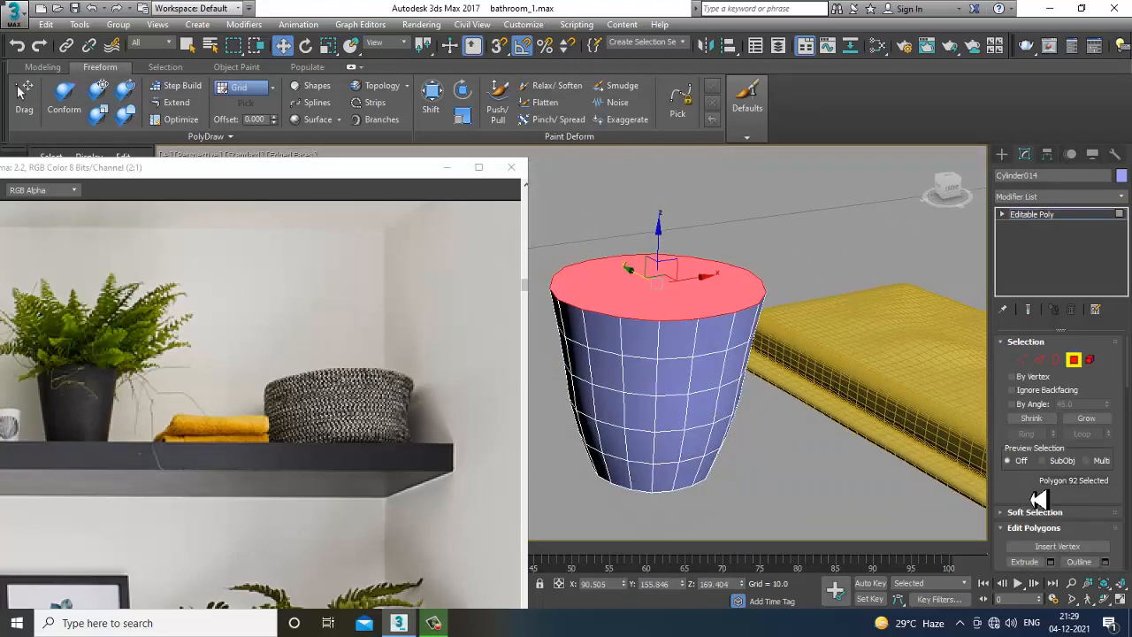
pyautogui.scroll(-2, 1037, 499)
pyautogui.click(1104, 509)
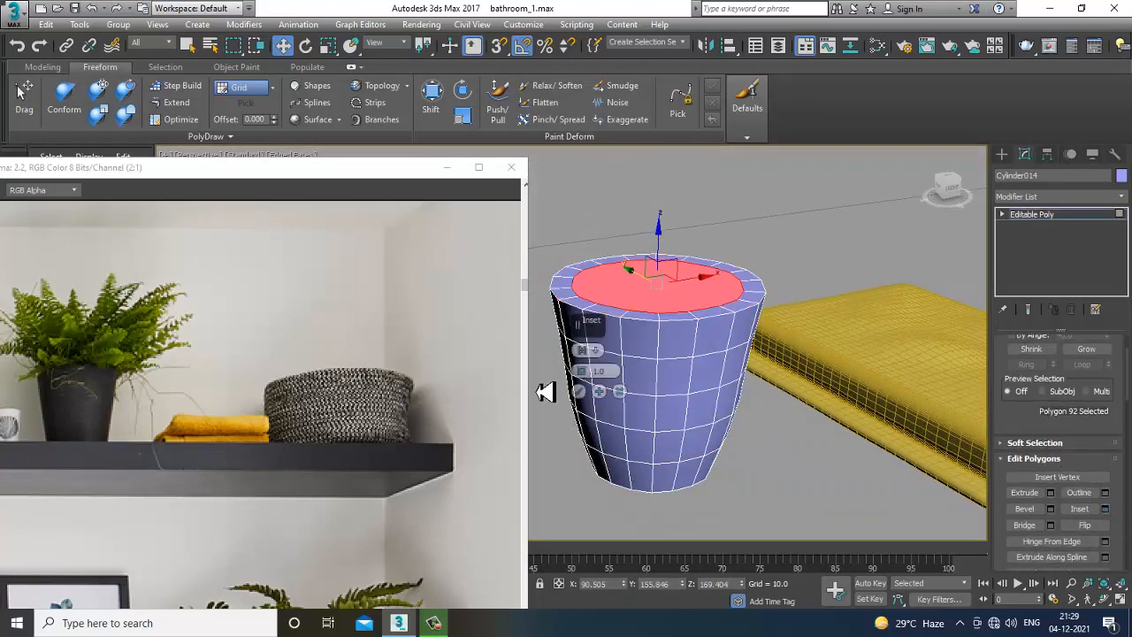
pyautogui.moveTo(586, 380); pyautogui.dragTo(590, 386)
pyautogui.click(578, 391)
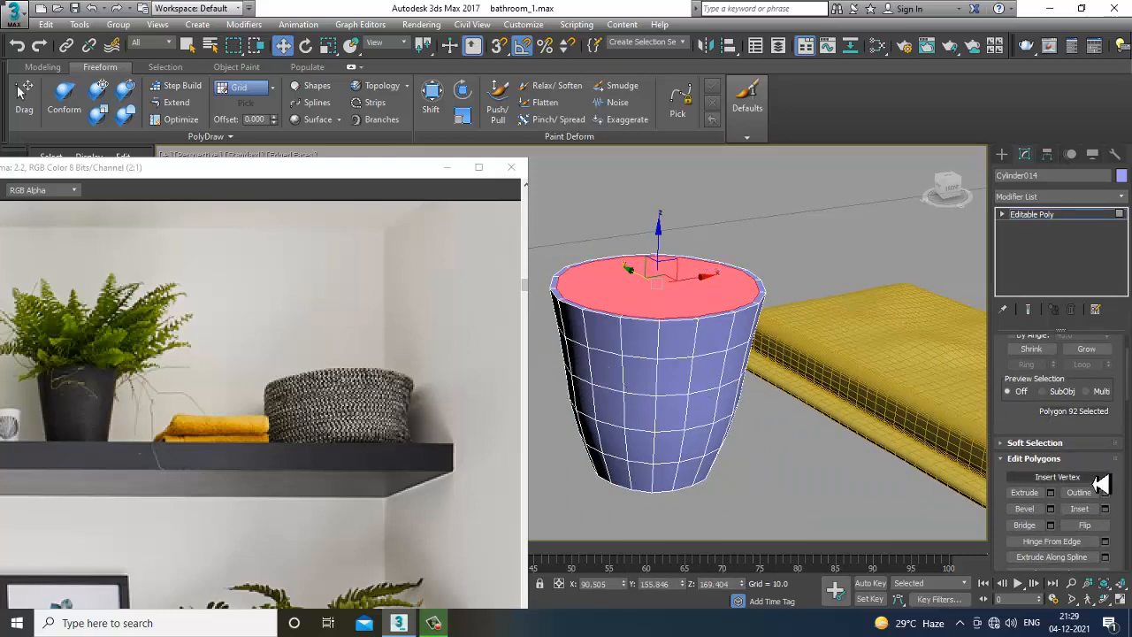
# Delete the pot's inner top polygon to open the pot, and leave polygon editing
pyautogui.press('Delete')
pyautogui.scroll(-5, 872, 439)
pyautogui.keyDown('alt'); pyautogui.moveTo(854, 414); pyautogui.dragTo(977, 322, button='middle'); pyautogui.keyUp('alt')
pyautogui.scroll(-3, 837, 394)
pyautogui.click(1032, 214)
pyautogui.scroll(-4, 853, 389)
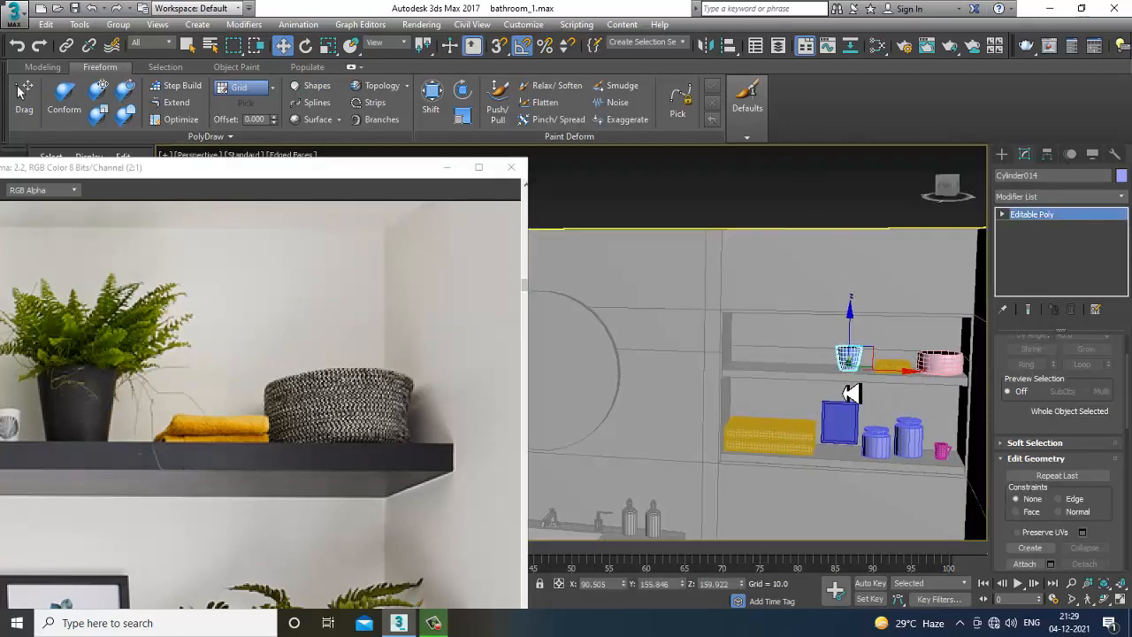
# Scale the open pot up uniformly to about 140 percent
pyautogui.press('r')
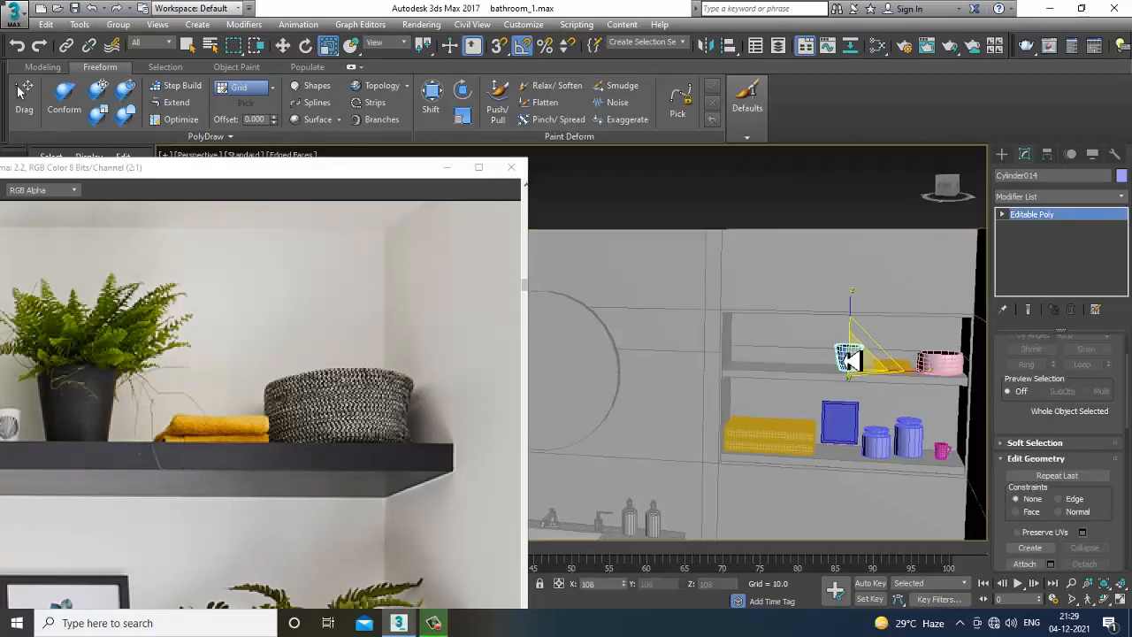
pyautogui.moveTo(848, 359); pyautogui.dragTo(816, 336)
pyautogui.scroll(5, 834, 351)
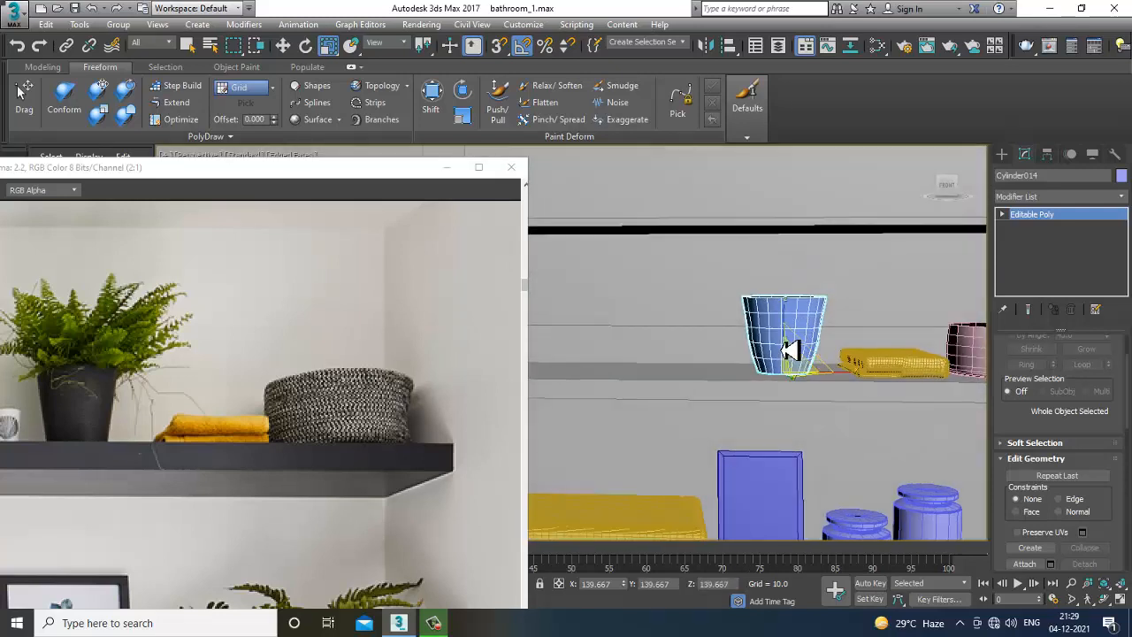
# Draw a thin cylinder on the upper shelf beside the pot, about 3.86 in radius and 0.27 high
pyautogui.moveTo(108, 174); pyautogui.dragTo(189, 174)
pyautogui.moveTo(135, 383); pyautogui.dragTo(246, 377, button='middle')
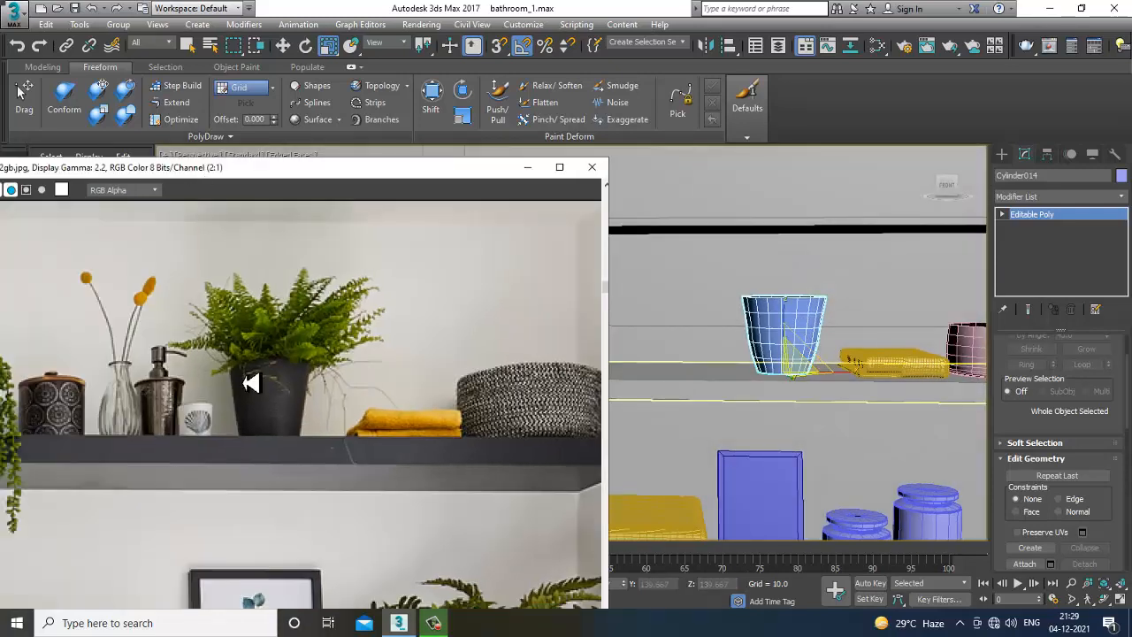
pyautogui.moveTo(660, 354); pyautogui.dragTo(866, 379, button='middle')
pyautogui.scroll(2, 776, 345)
pyautogui.press('w')
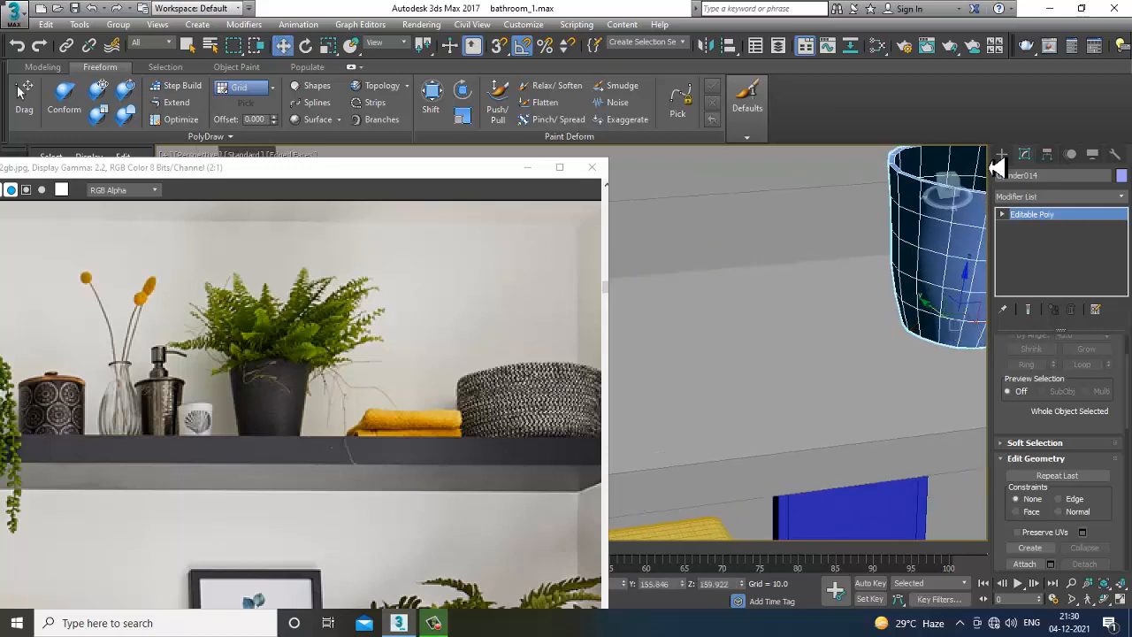
pyautogui.click(1004, 156)
pyautogui.click(1042, 271)
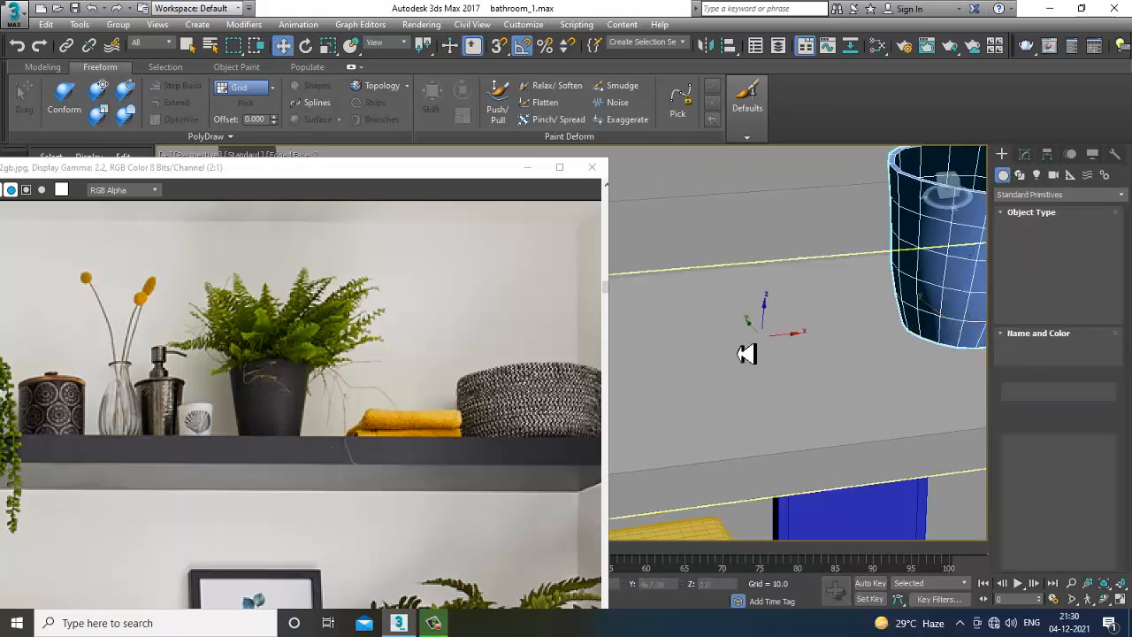
pyautogui.moveTo(769, 353); pyautogui.dragTo(801, 373)
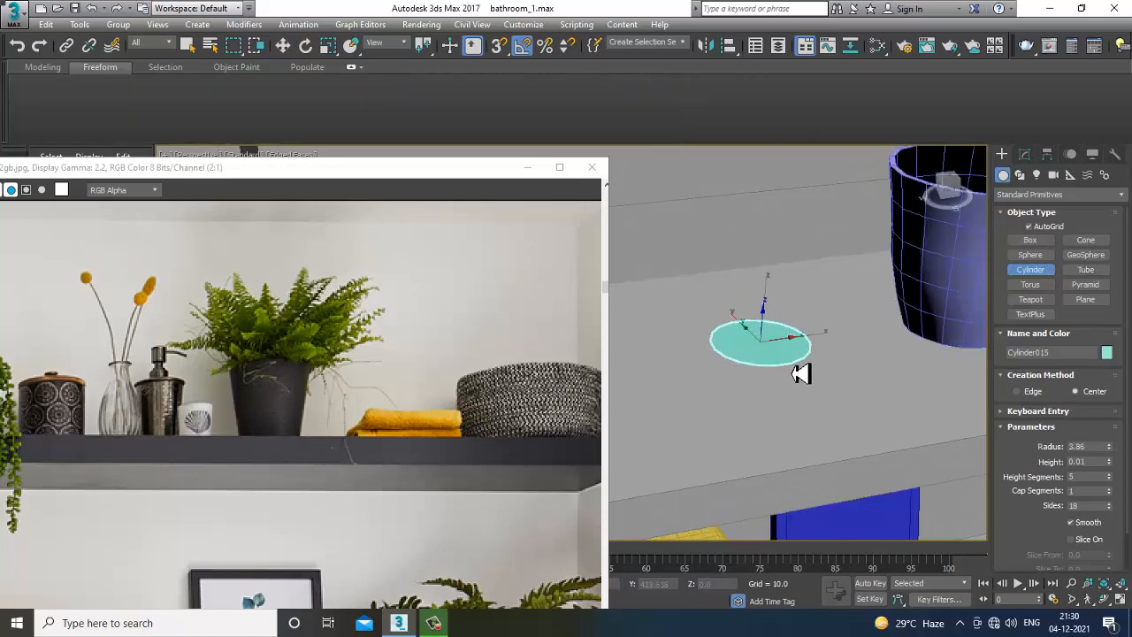
pyautogui.click(799, 370)
pyautogui.press('w')
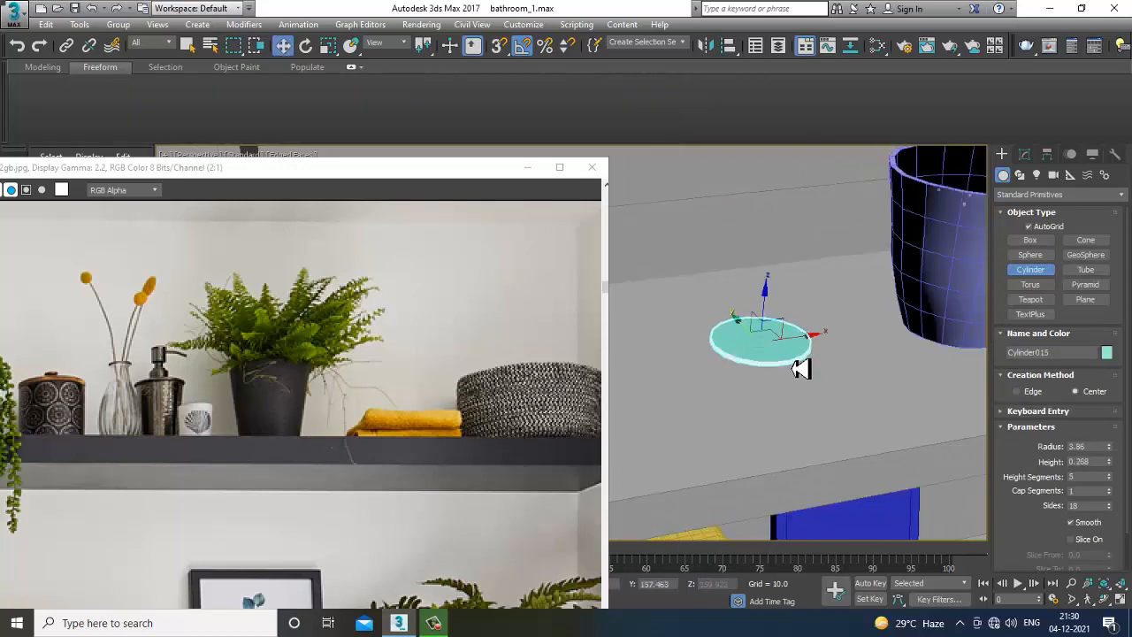
# Set the thin cylinder's height segments to 1 and convert it to an Editable Poly
pyautogui.hotkey('alt', 'q')
pyautogui.scroll(3, 802, 354)
pyautogui.click(1028, 156)
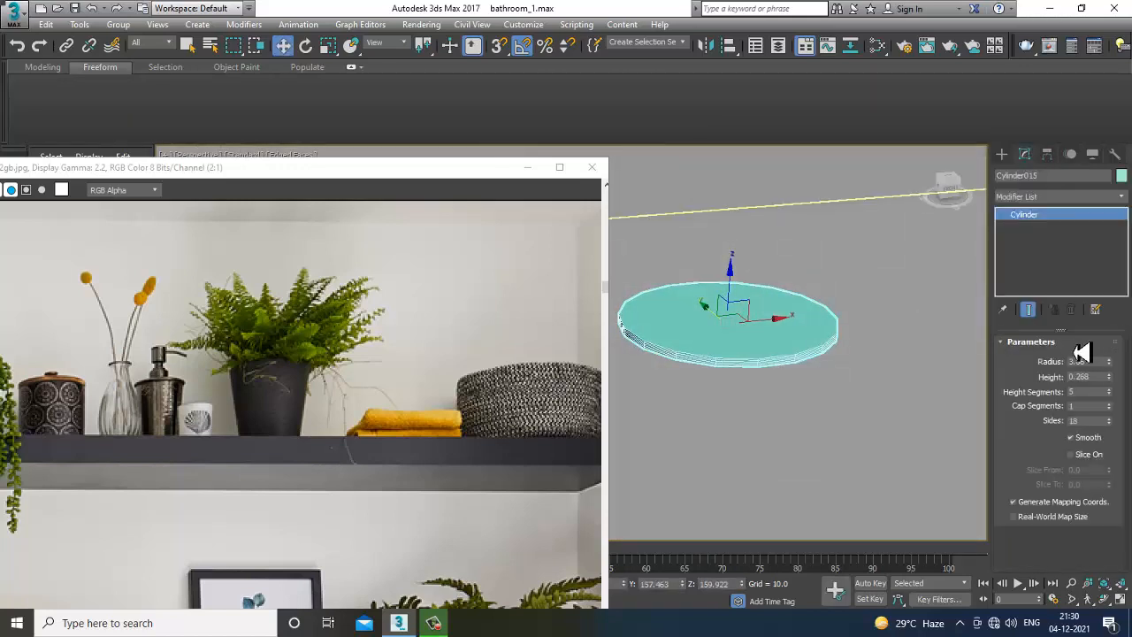
pyautogui.rightClick(1110, 392)
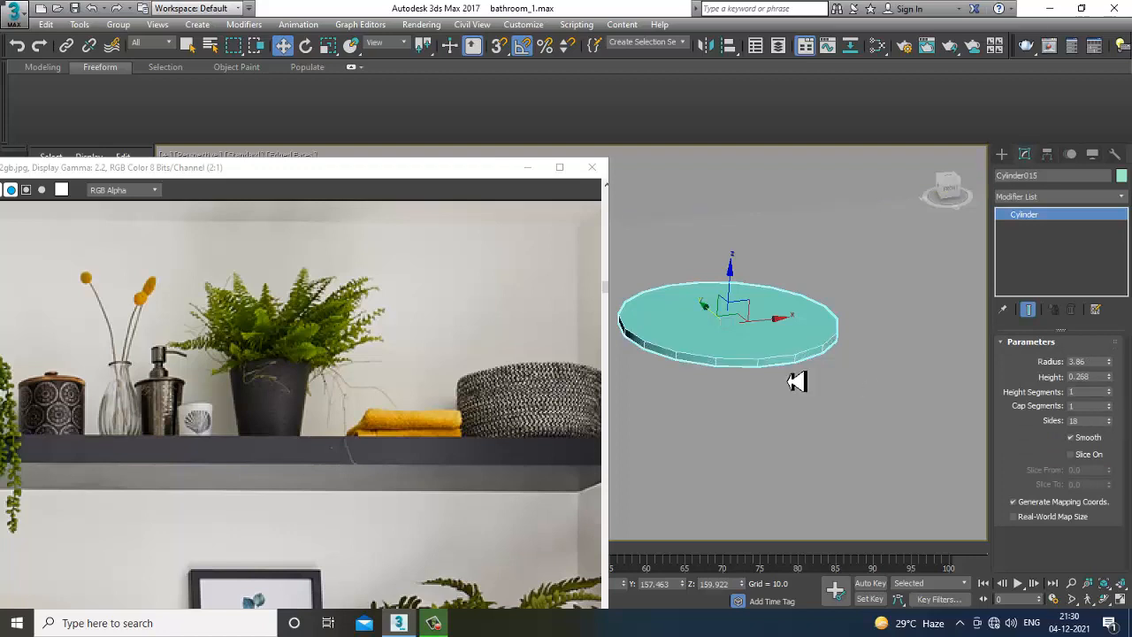
pyautogui.rightClick(700, 318)
pyautogui.moveTo(776, 462)
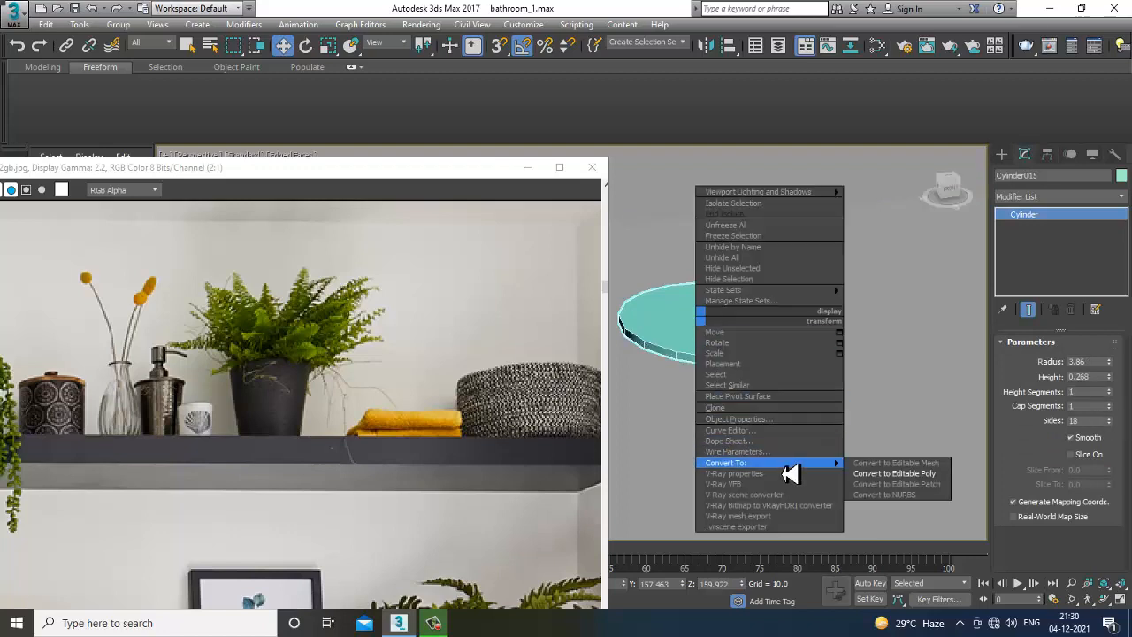
pyautogui.click(894, 474)
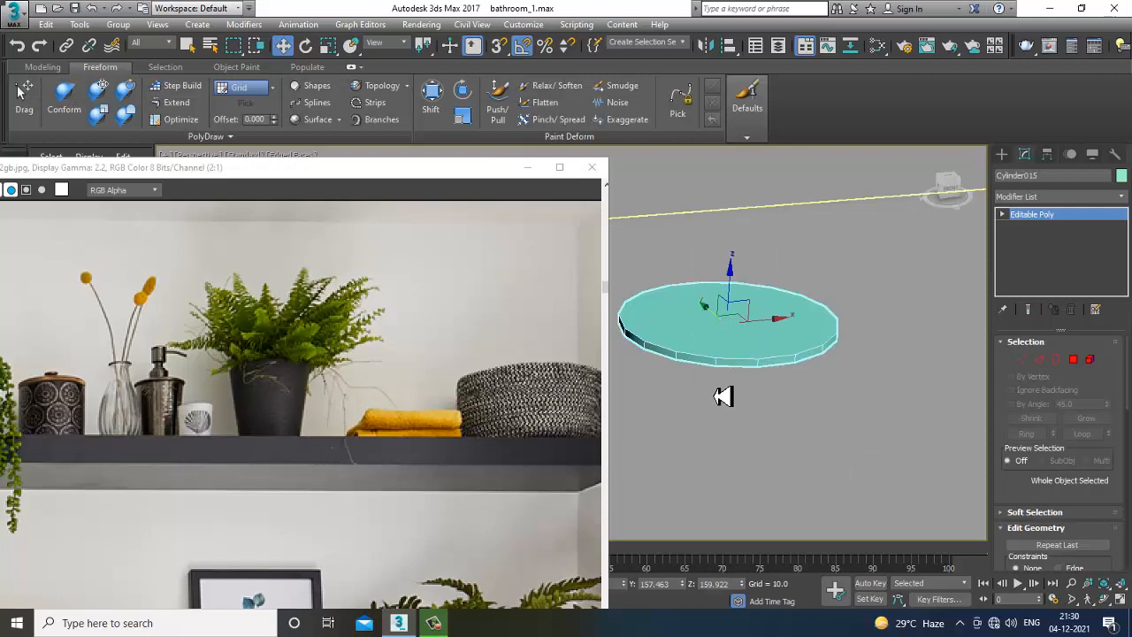
# Inset the disc's top polygon by about 0.294, and leave polygon editing
pyautogui.keyDown('alt'); pyautogui.moveTo(723, 396); pyautogui.dragTo(758, 376, button='middle'); pyautogui.keyUp('alt')
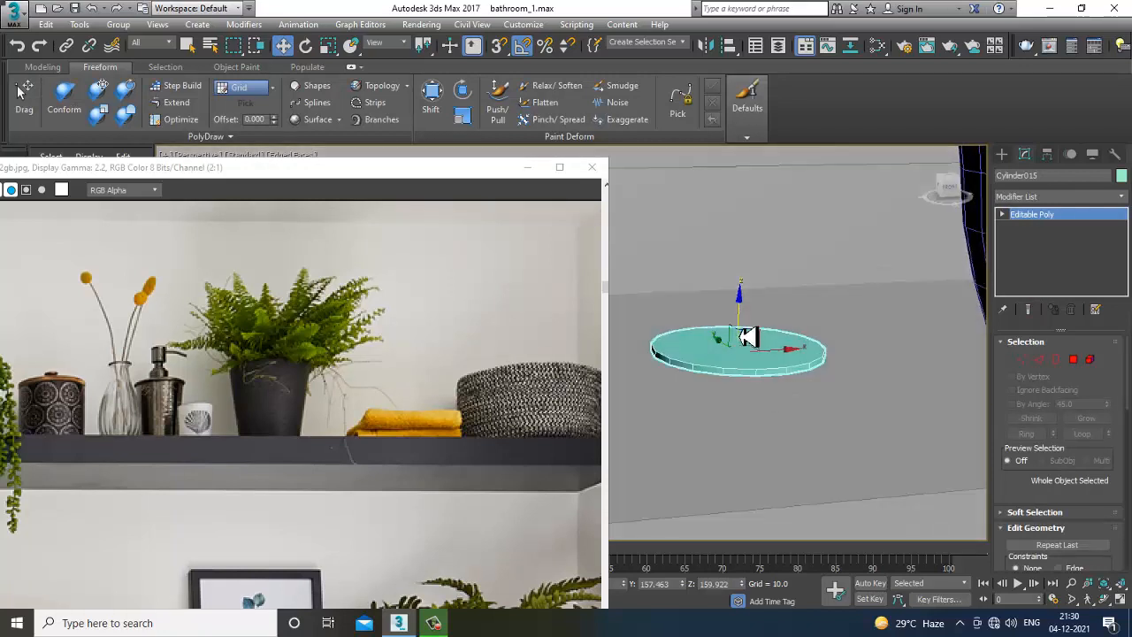
pyautogui.click(1073, 359)
pyautogui.click(738, 369)
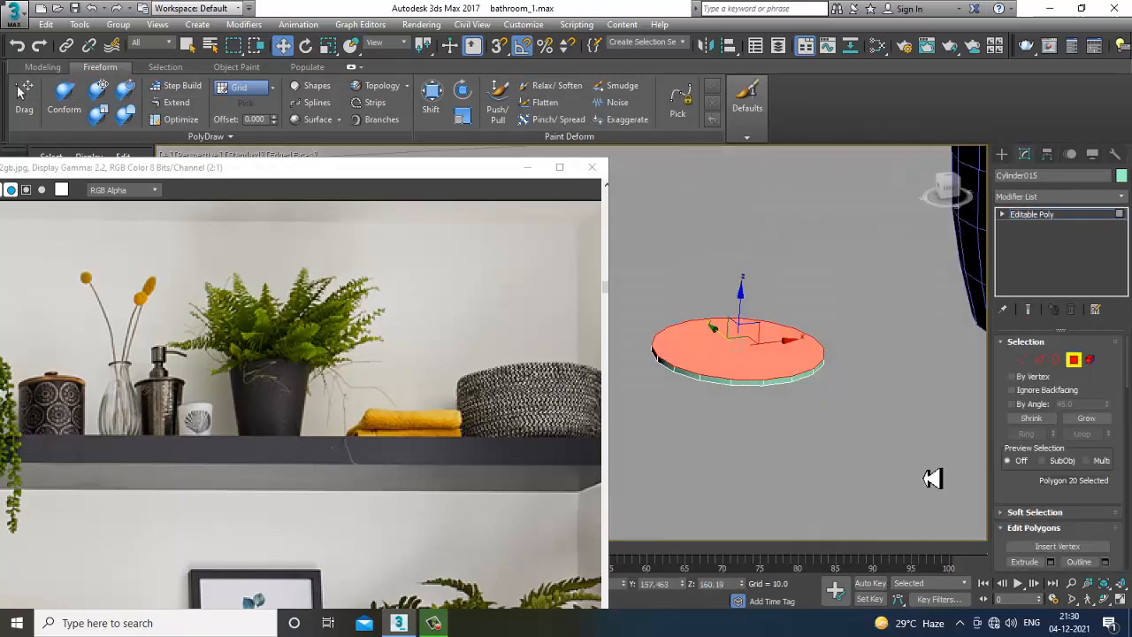
pyautogui.scroll(-2, 1051, 500)
pyautogui.click(1107, 535)
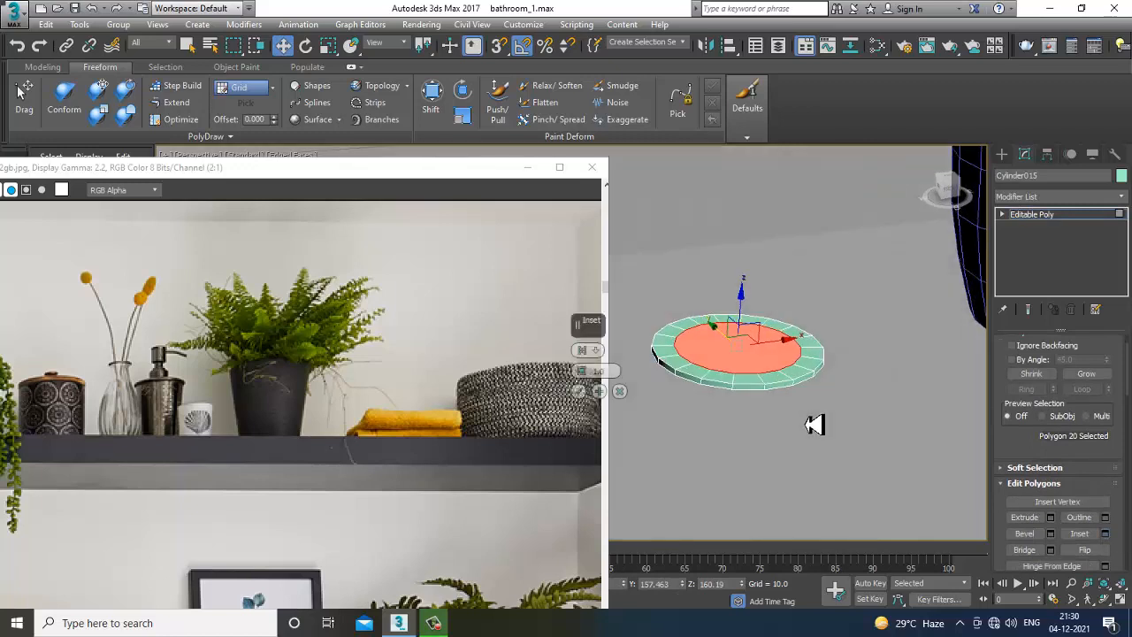
pyautogui.moveTo(591, 380); pyautogui.dragTo(594, 387)
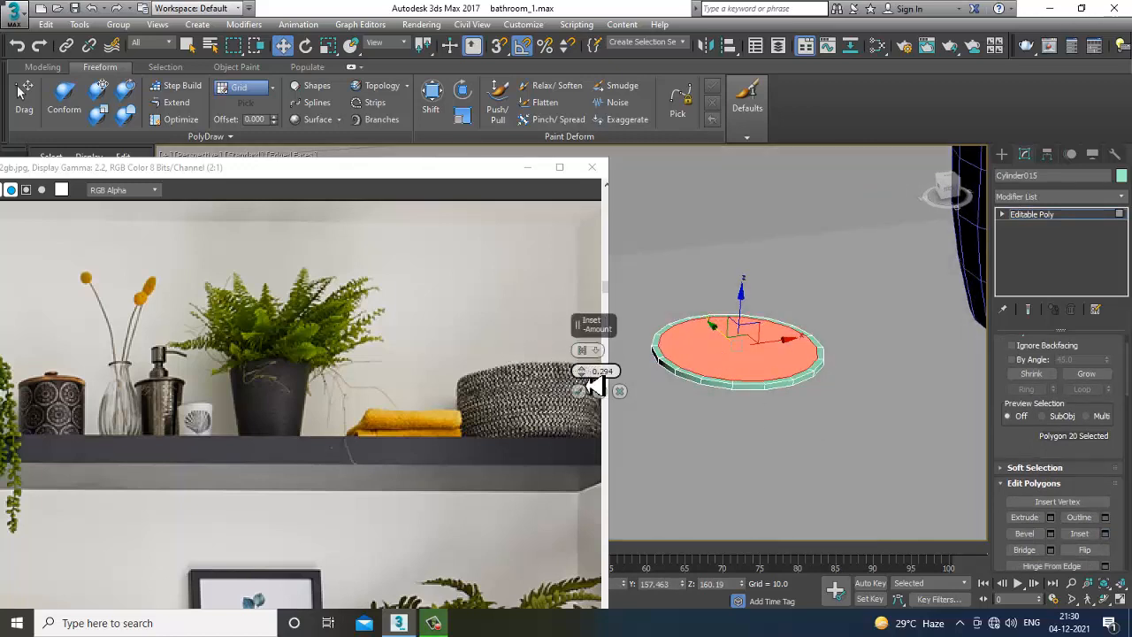
pyautogui.click(579, 393)
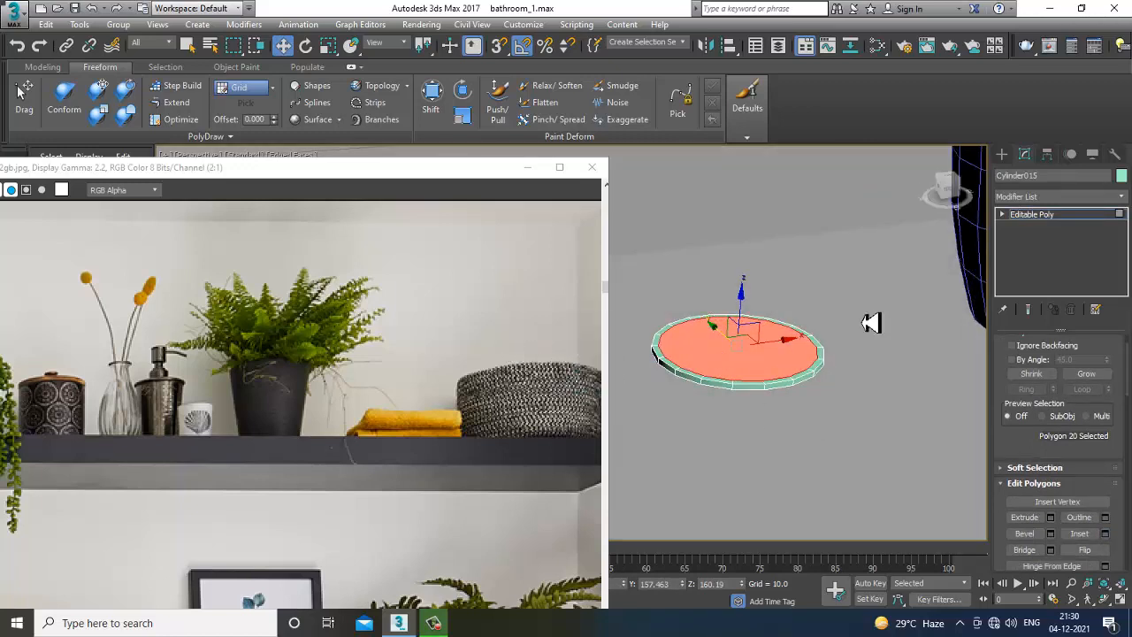
pyautogui.click(1043, 218)
# Adjust the disc's uniform scale, and copy it straight up above the shelf to Z about 170.5
pyautogui.press('r')
pyautogui.scroll(-5, 821, 361)
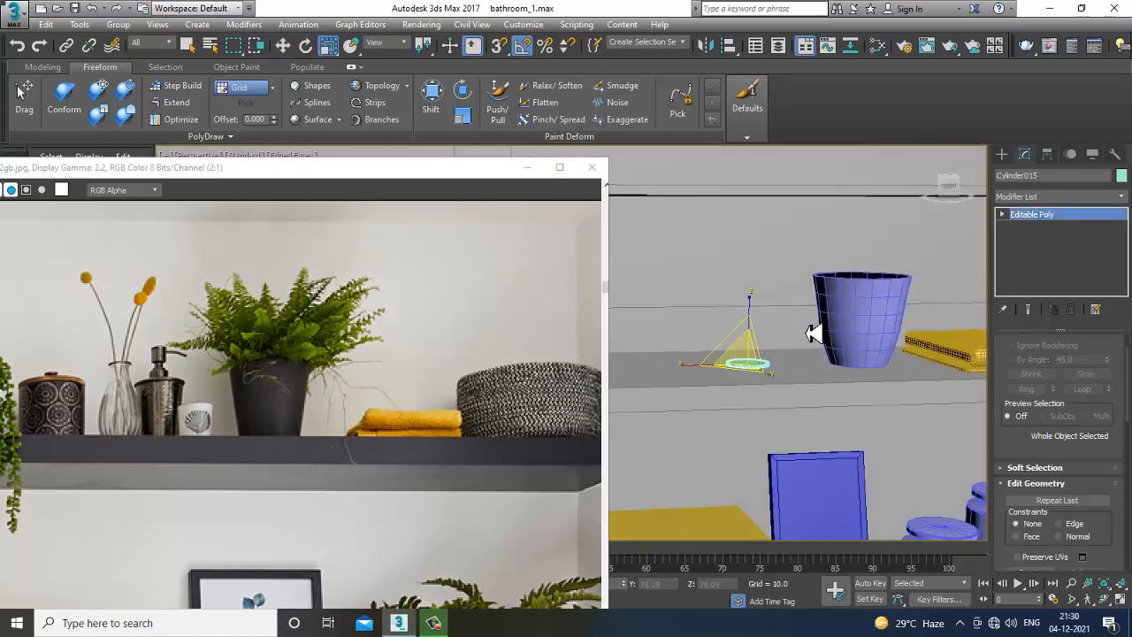
pyautogui.moveTo(806, 334); pyautogui.dragTo(812, 357, button='middle')
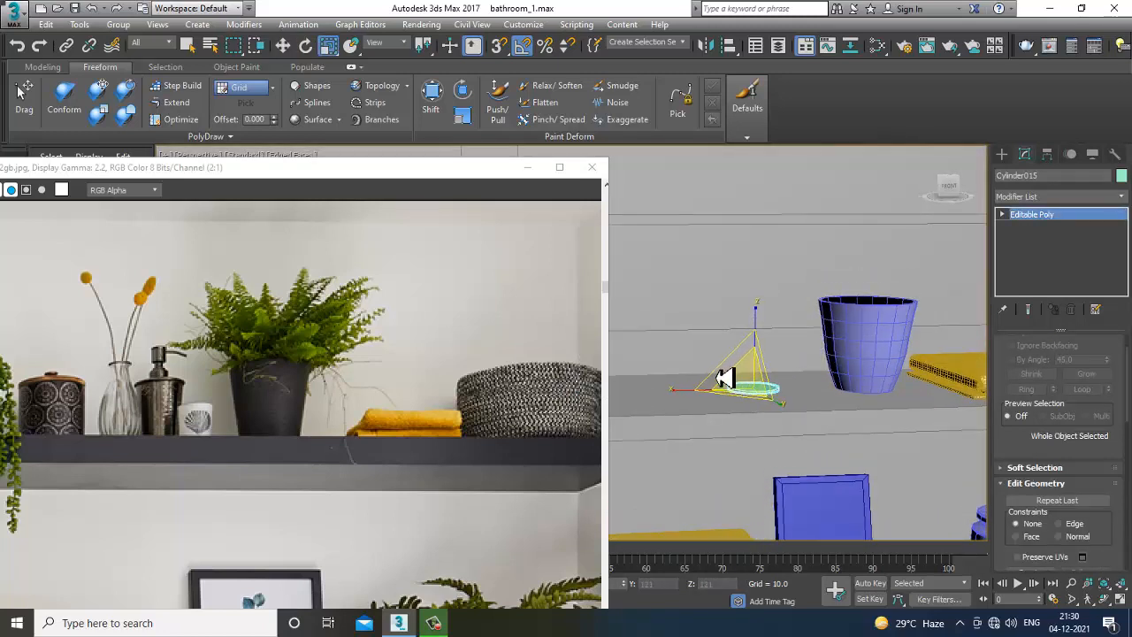
pyautogui.press('w')
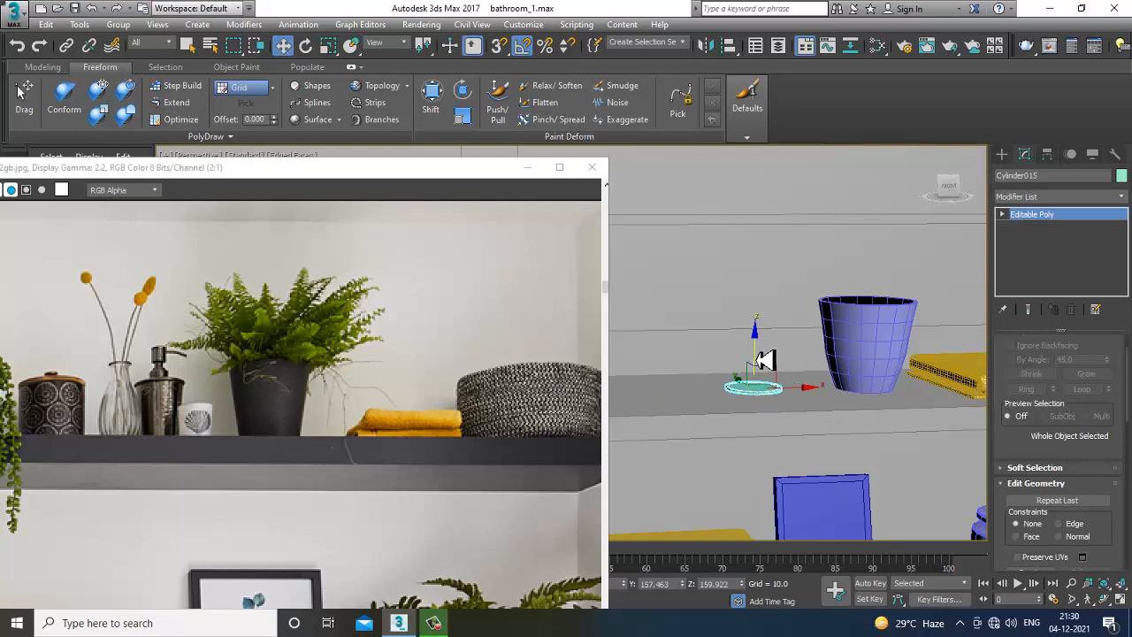
pyautogui.keyDown('shift'); pyautogui.moveTo(762, 325); pyautogui.dragTo(757, 291); pyautogui.keyUp('shift')
pyautogui.click(560, 369)
# Mirror the upper disc about the Z axis without cloning so its inset face points down
pyautogui.scroll(5, 787, 354)
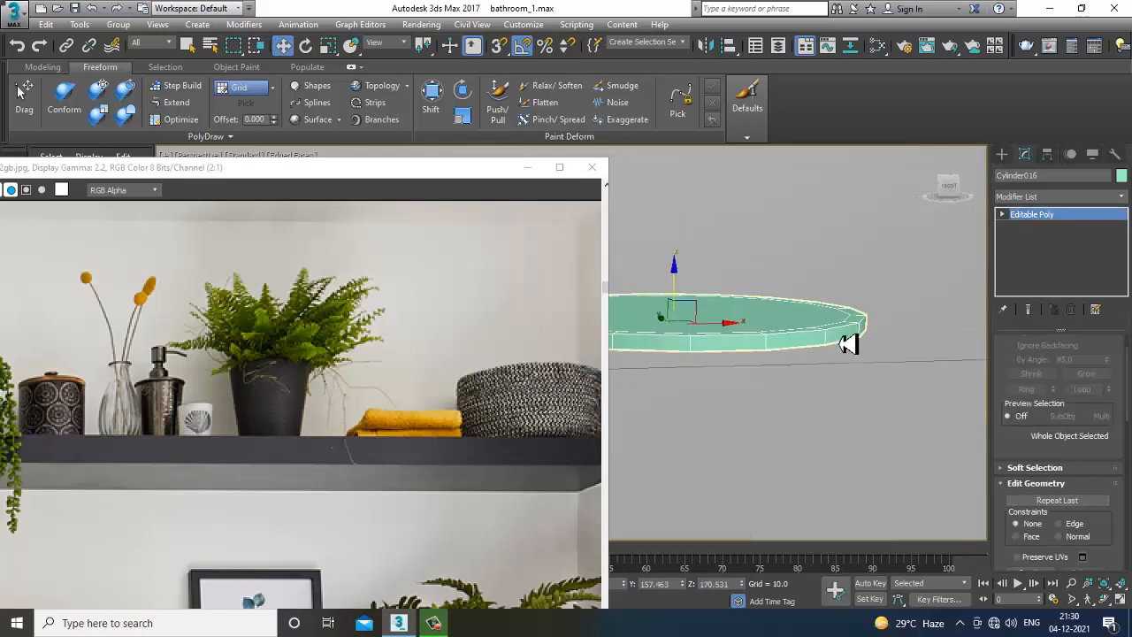
pyautogui.scroll(-5, 845, 332)
pyautogui.keyDown('alt'); pyautogui.moveTo(841, 321); pyautogui.dragTo(776, 367, button='middle'); pyautogui.keyUp('alt')
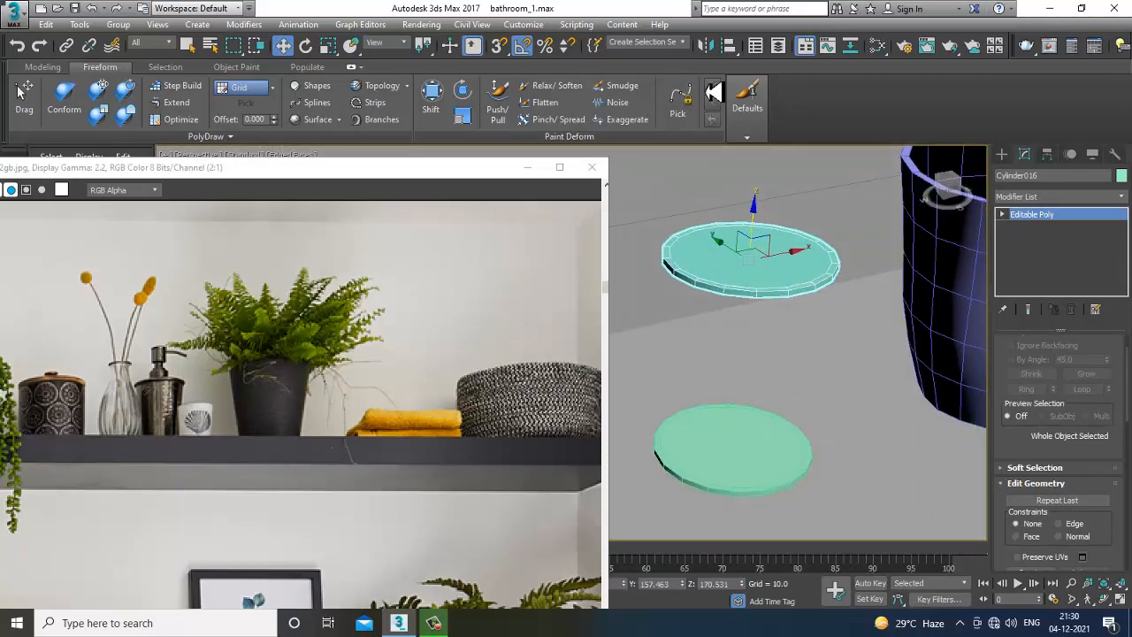
pyautogui.click(706, 50)
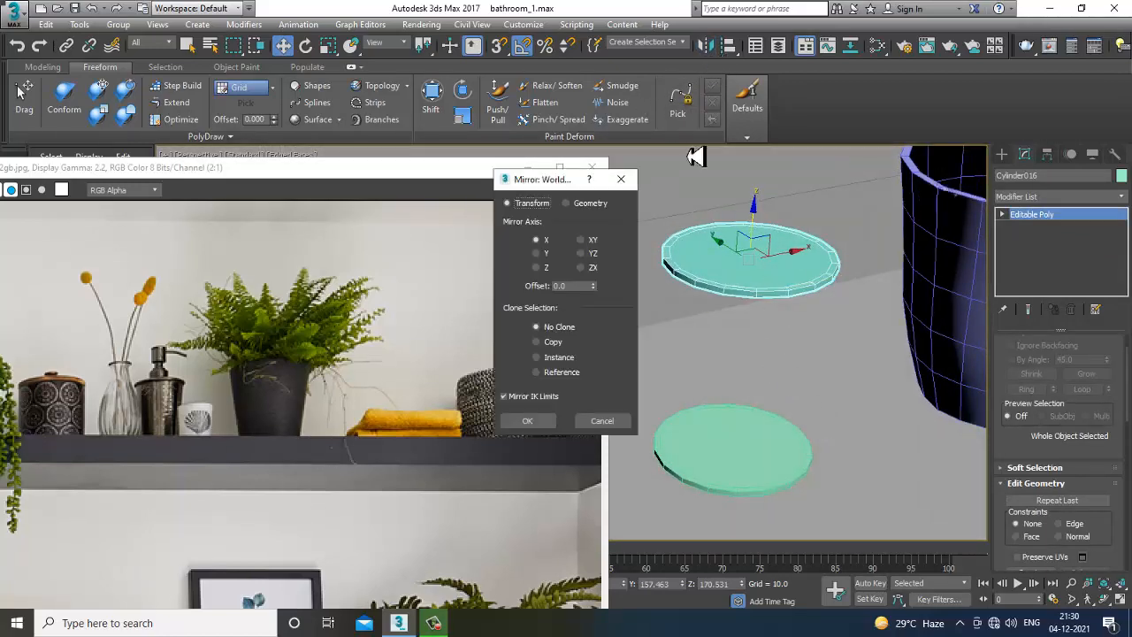
pyautogui.click(545, 267)
pyautogui.click(546, 421)
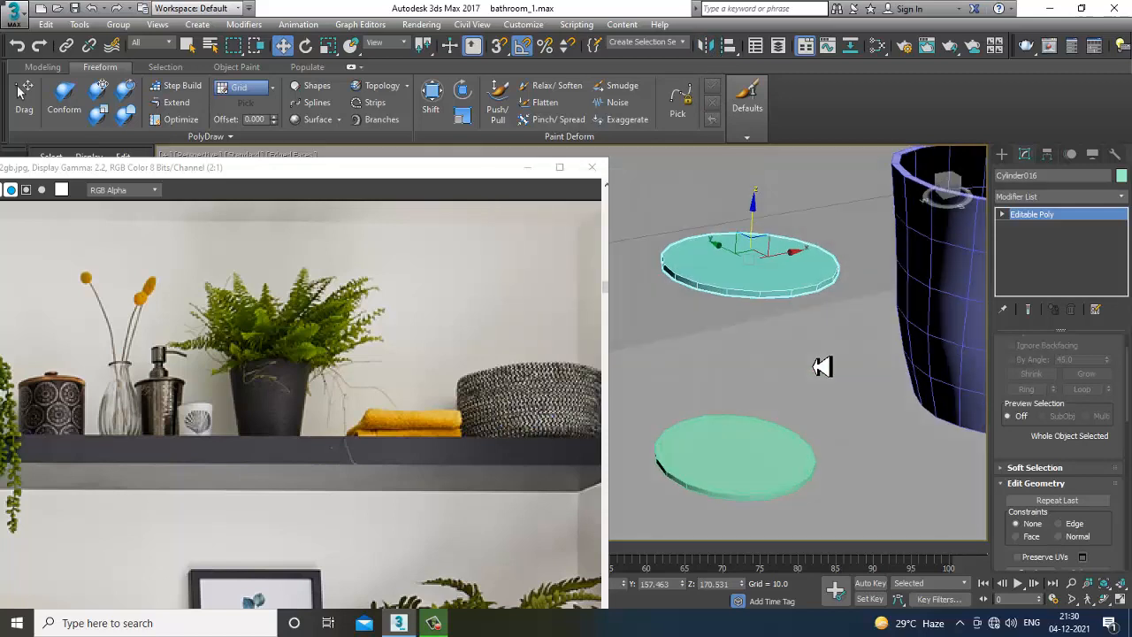
# Attach the lower disc to the upper disc so both form one Editable Poly object
pyautogui.scroll(-2, 1032, 442)
pyautogui.scroll(-1, 1029, 397)
pyautogui.click(1025, 510)
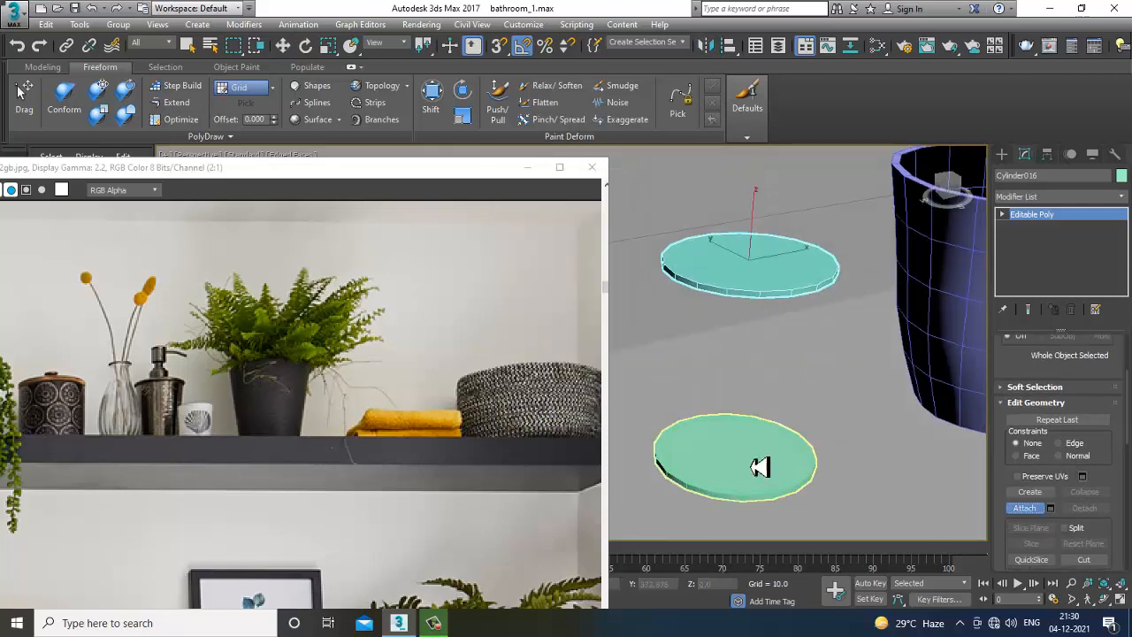
pyautogui.click(755, 463)
pyautogui.moveTo(768, 415)
pyautogui.keyDown('alt'); pyautogui.mouseDown(button='middle')
pyautogui.moveTo(761, 374)
pyautogui.moveTo(776, 431)
pyautogui.mouseUp(button='middle'); pyautogui.keyUp('alt')
pyautogui.press('w')
# Bridge the two facing inset polygons to form a cylindrical wall between the discs
pyautogui.press('4')
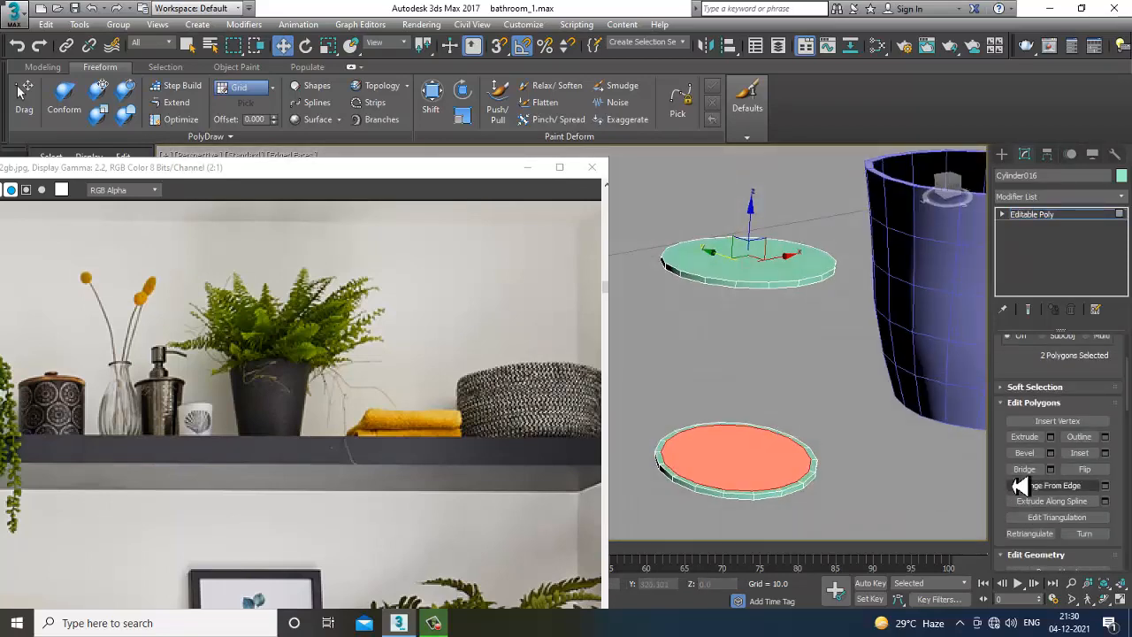
pyautogui.click(1024, 469)
pyautogui.keyDown('alt'); pyautogui.moveTo(844, 508); pyautogui.dragTo(859, 384, button='middle'); pyautogui.keyUp('alt')
# Inset the container's top polygon deeply, leaving only a small round polygon at its centre
pyautogui.scroll(3, 858, 384)
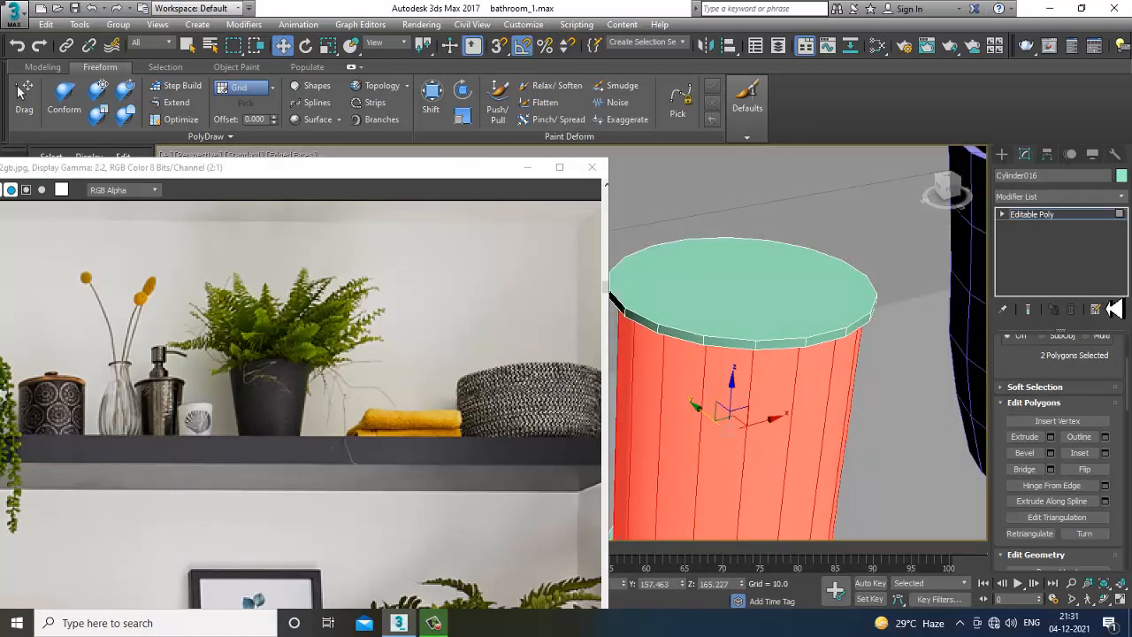
pyautogui.click(771, 309)
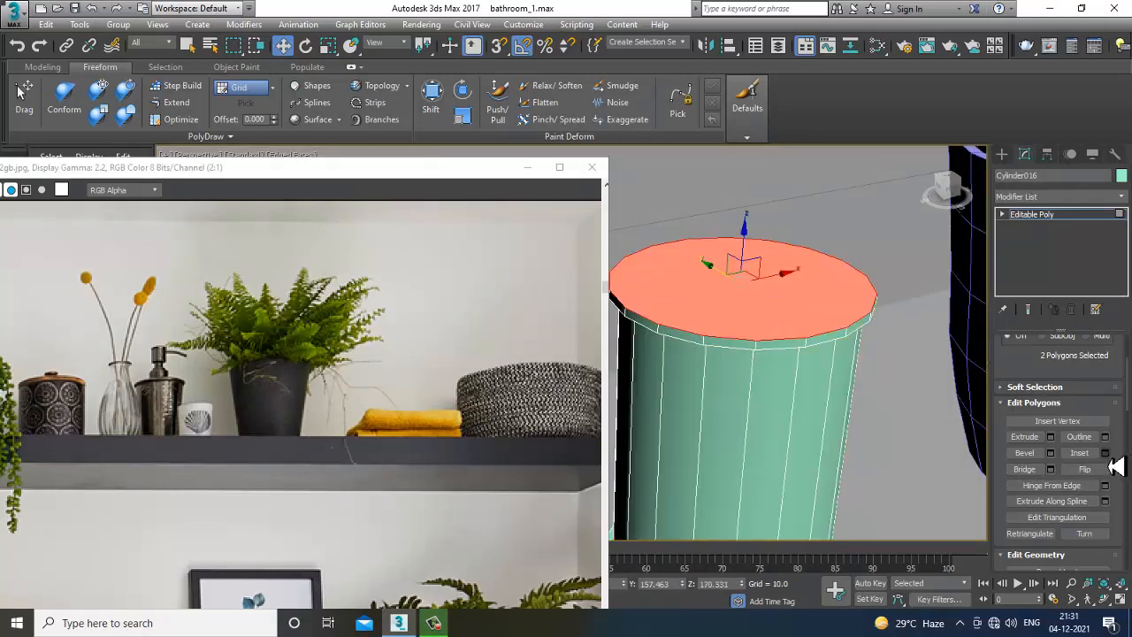
pyautogui.click(1105, 453)
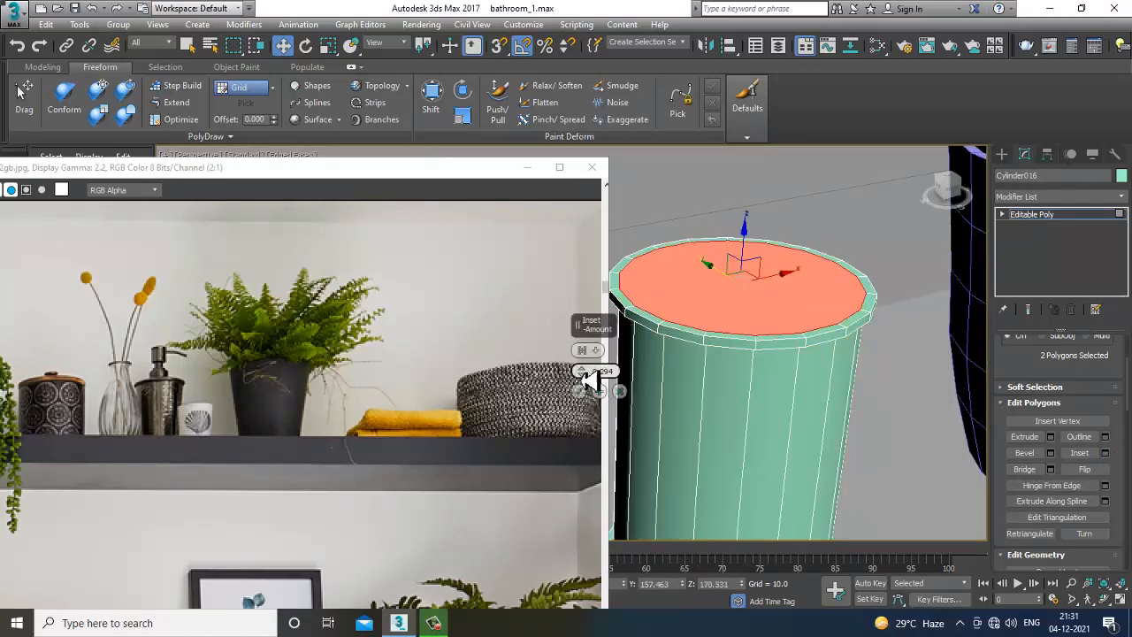
pyautogui.moveTo(590, 379); pyautogui.dragTo(587, 369)
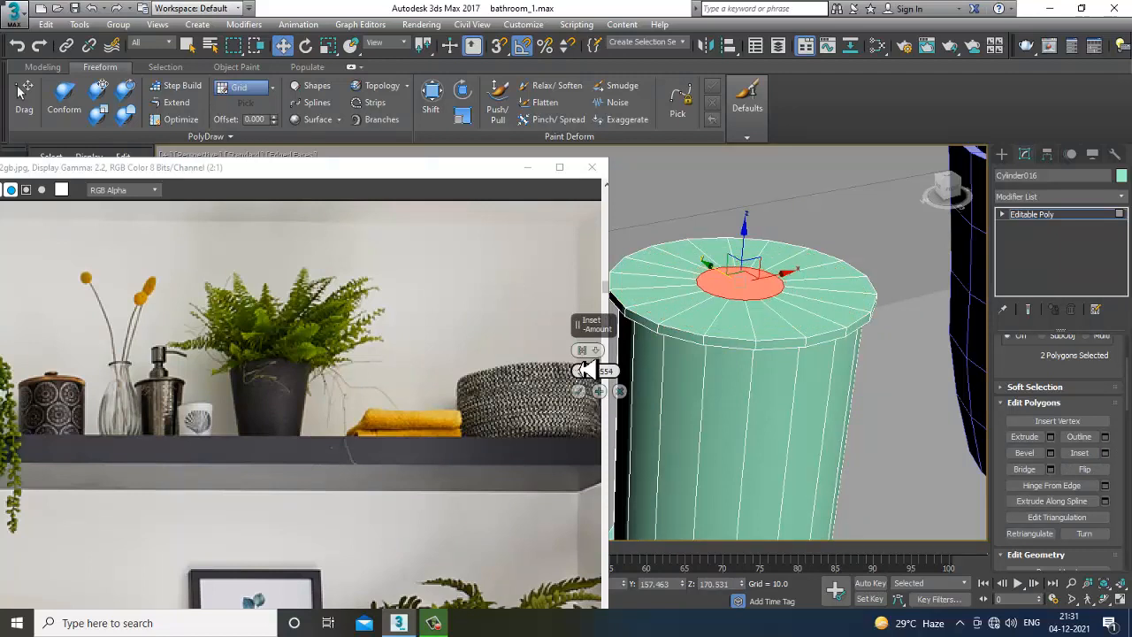
pyautogui.click(579, 391)
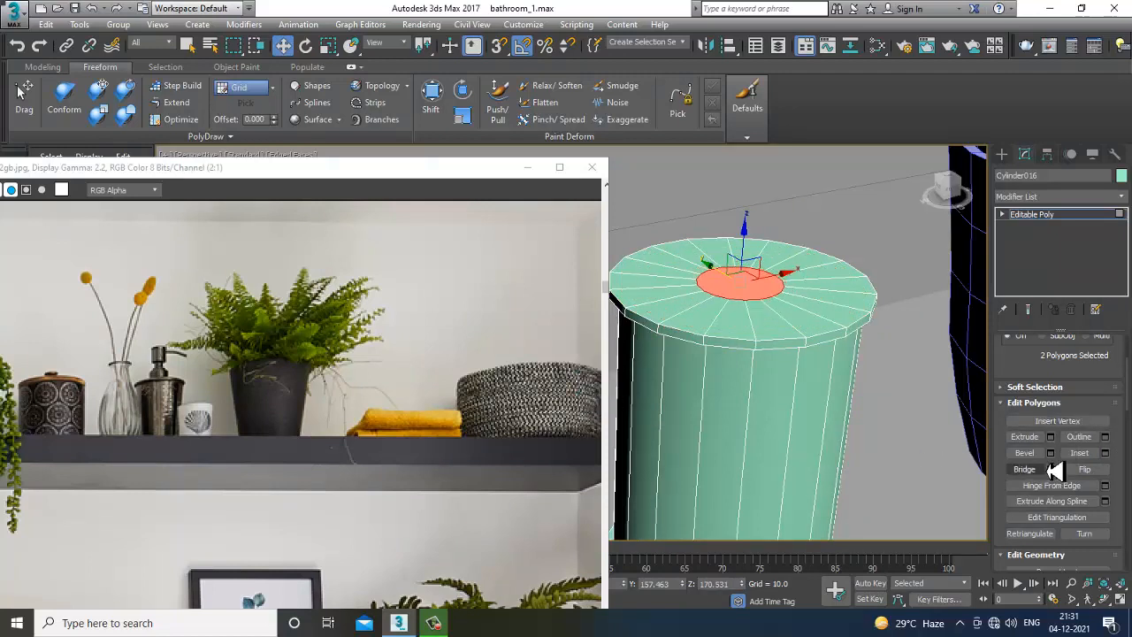
# Extrude the container's small centre polygon by 1.384, and extrude its top again by a shorter amount to start the neck
pyautogui.click(1049, 437)
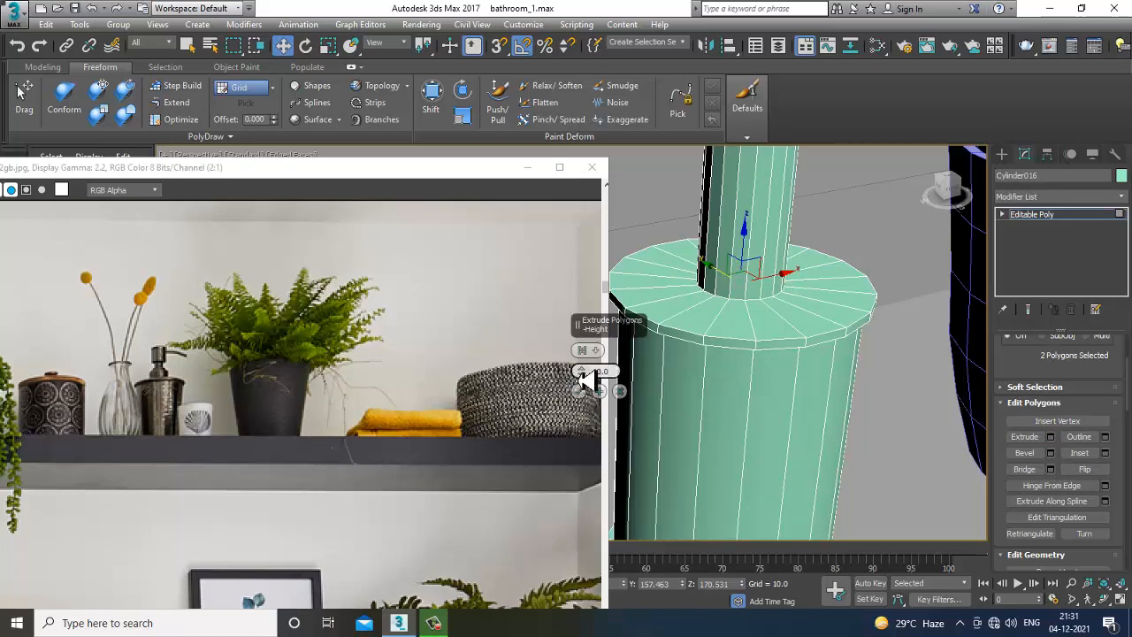
pyautogui.moveTo(597, 399); pyautogui.dragTo(604, 425)
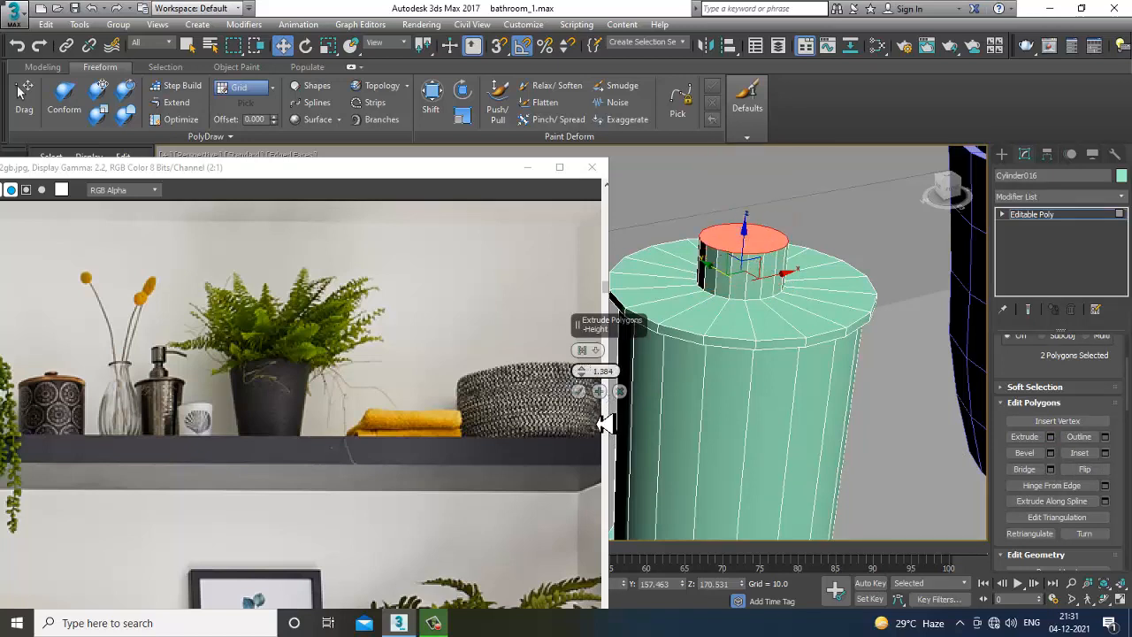
pyautogui.click(579, 391)
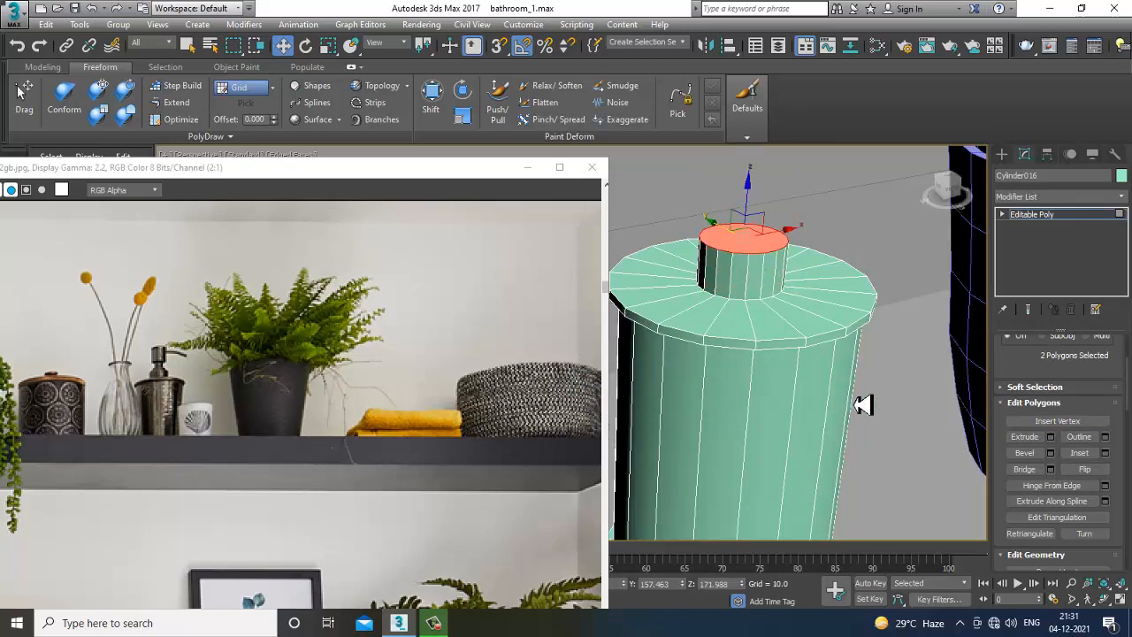
pyautogui.click(1049, 437)
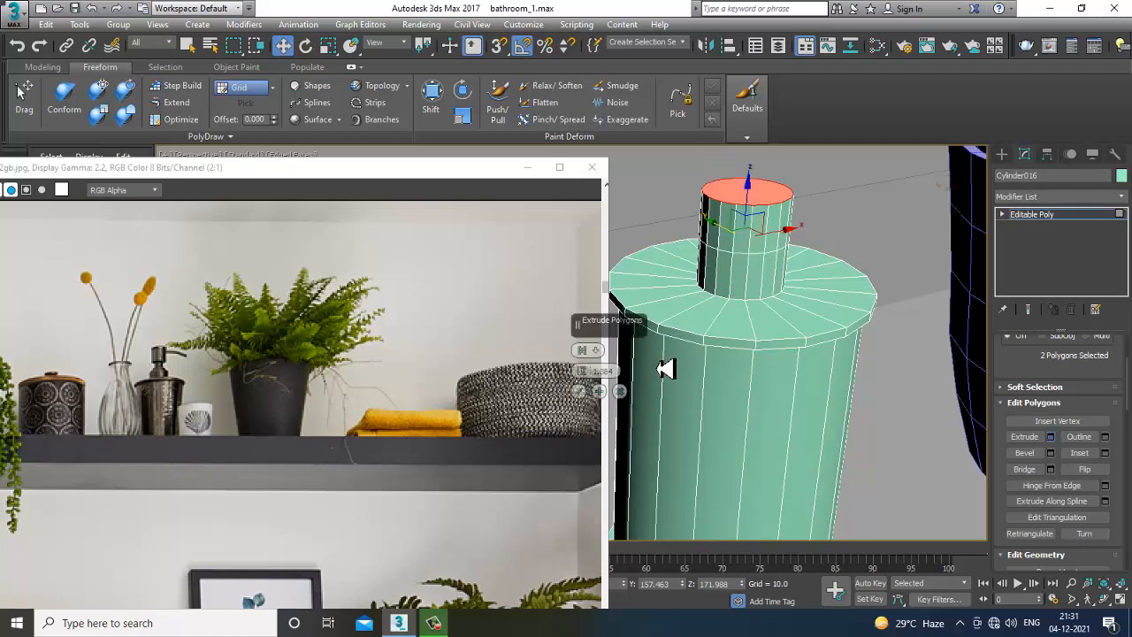
pyautogui.moveTo(593, 386); pyautogui.dragTo(596, 391)
pyautogui.click(580, 391)
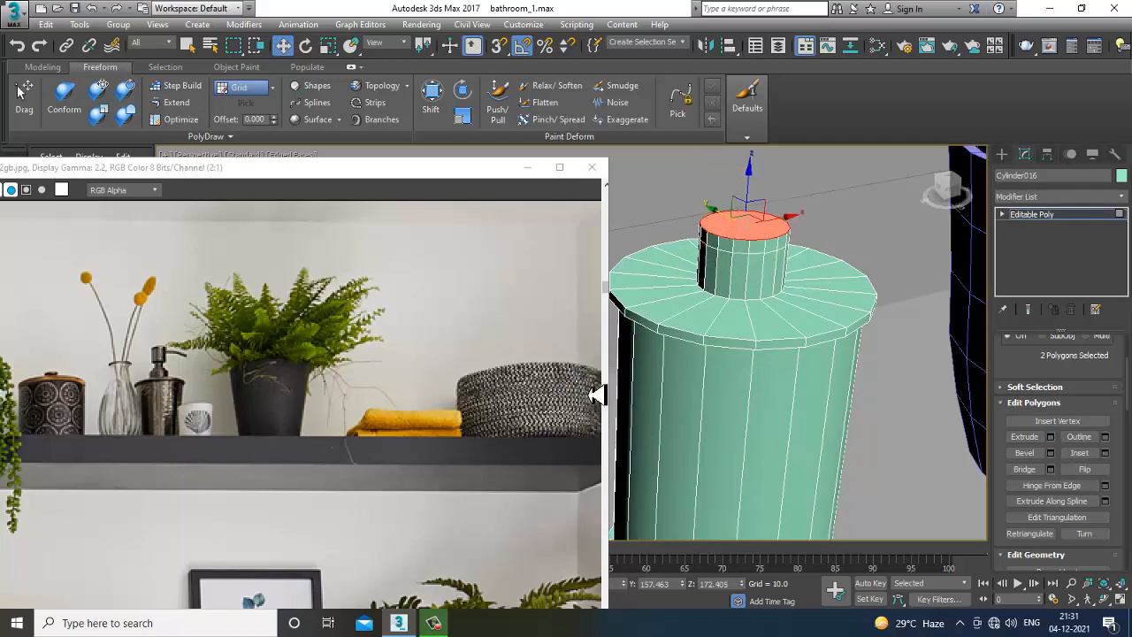
# Scale the neck's top polygon smaller and raise it slightly along Z to form a tapered shoulder
pyautogui.press('r')
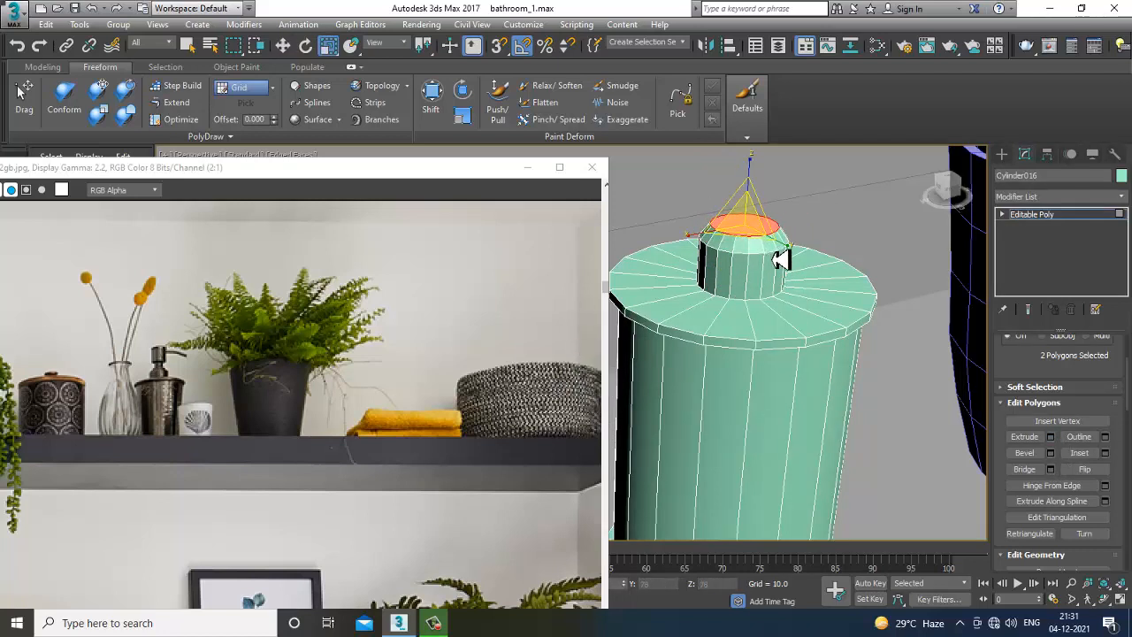
pyautogui.press('w')
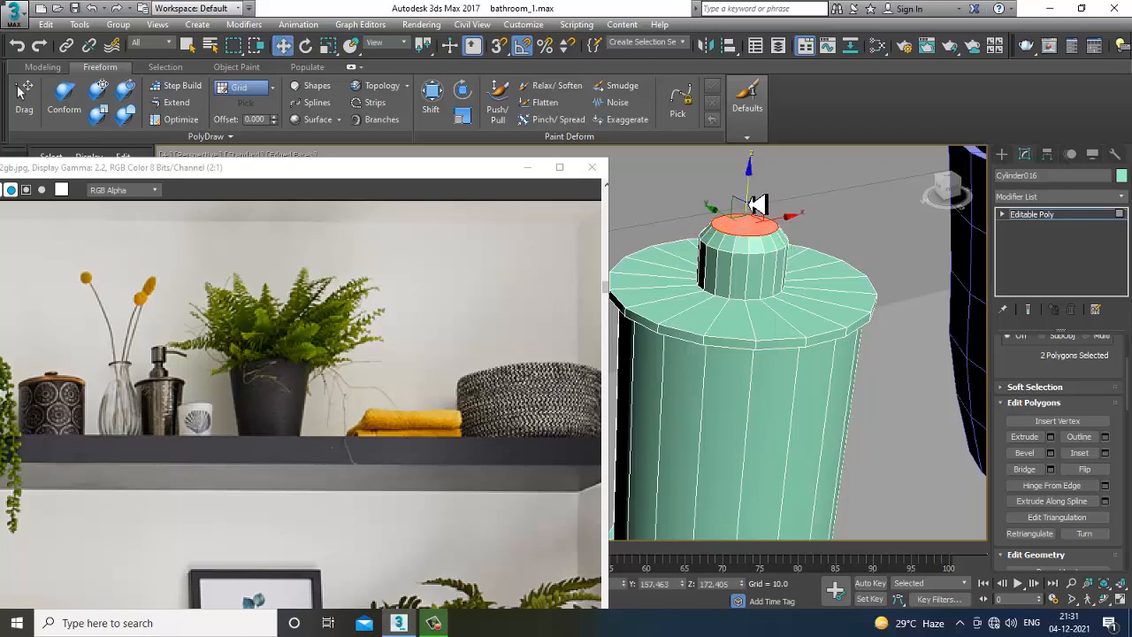
pyautogui.press('r')
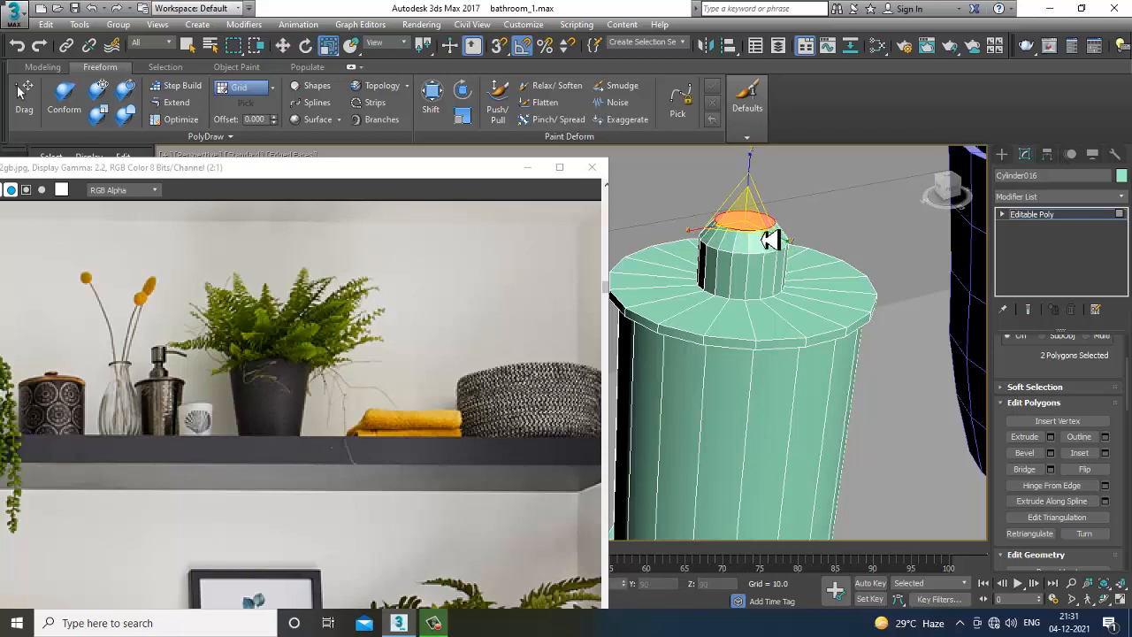
pyautogui.press('w')
# Inset the neck's top polygon slightly and extrude the inner polygon by 1.242 as a thin stem
pyautogui.click(1104, 453)
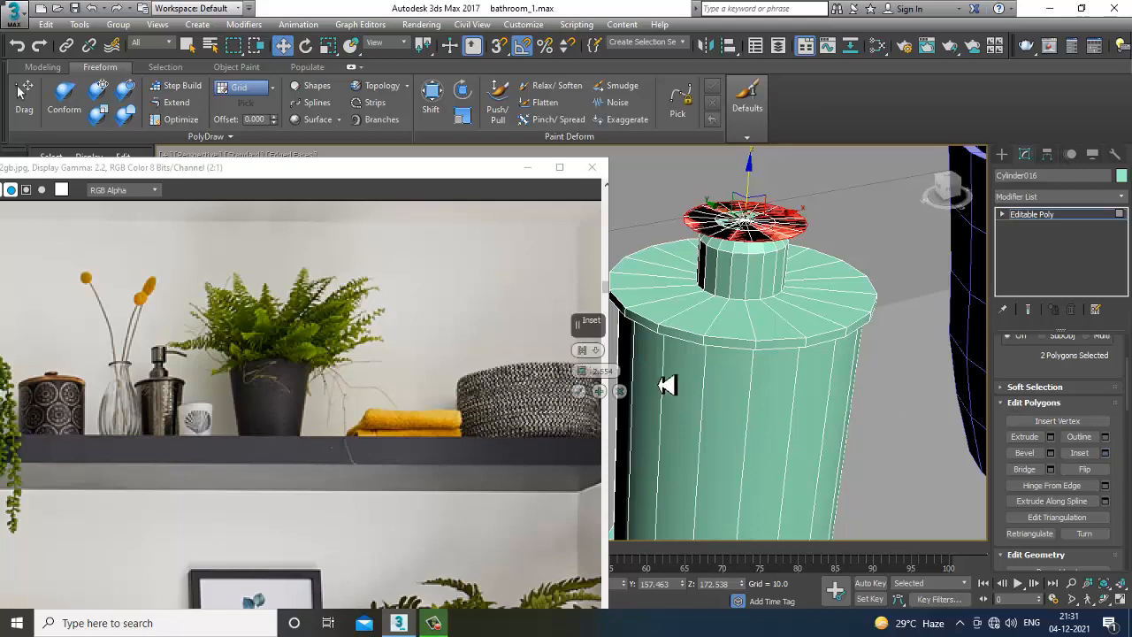
pyautogui.moveTo(590, 375); pyautogui.dragTo(604, 386)
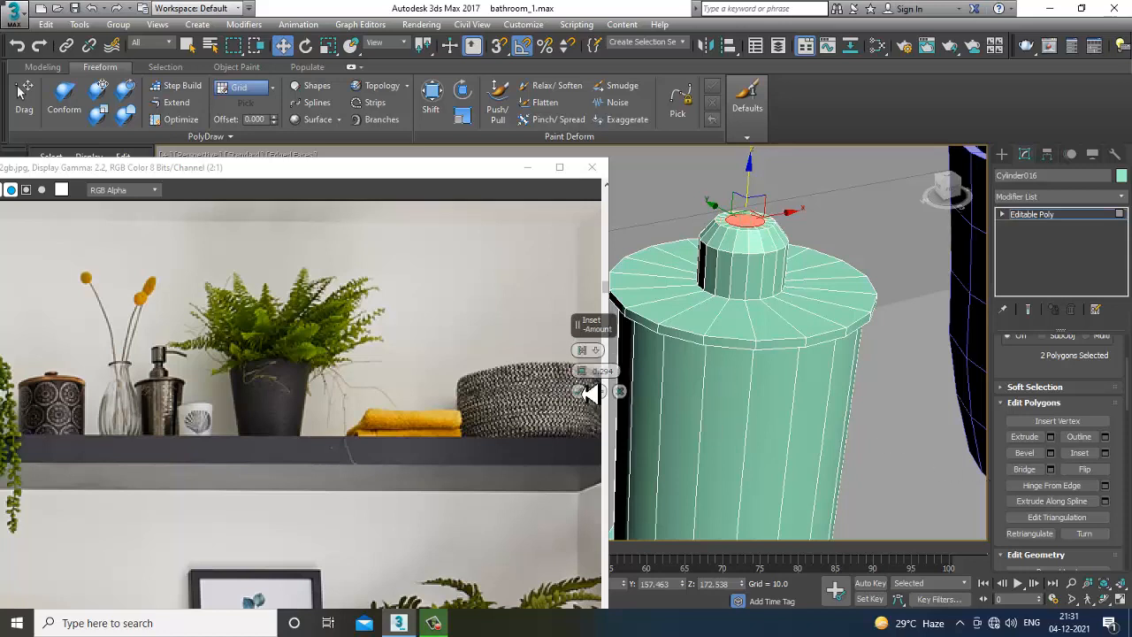
pyautogui.click(582, 392)
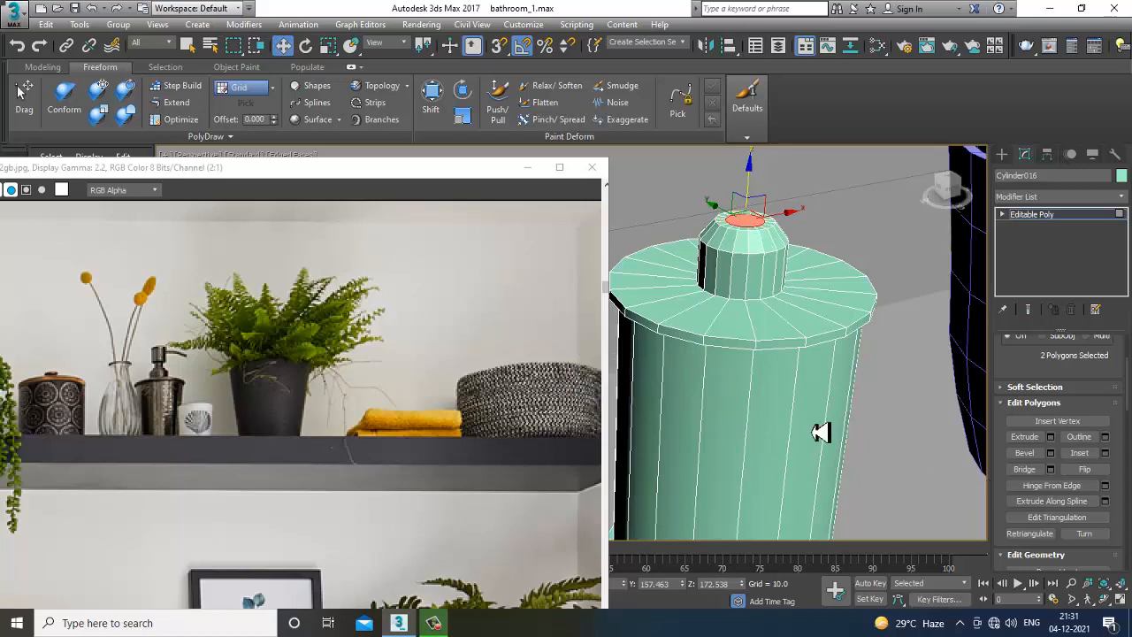
pyautogui.click(1050, 436)
pyautogui.moveTo(591, 376); pyautogui.dragTo(588, 376)
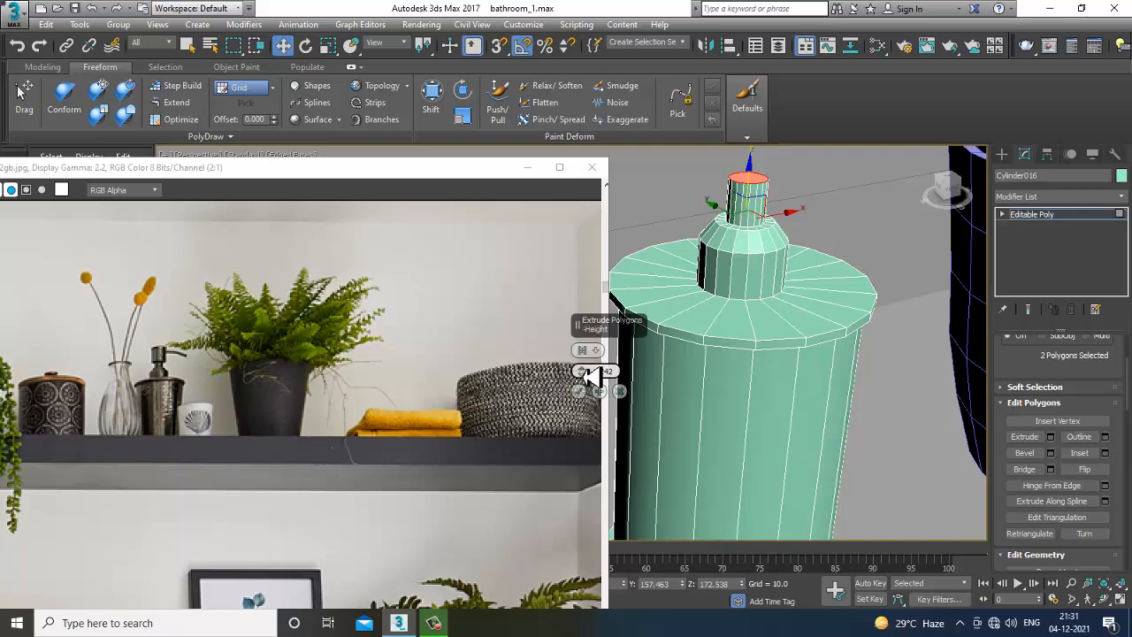
pyautogui.click(582, 392)
# Extrude the stem's top polygon by 2.089 for the pump head and lower it slightly along Z
pyautogui.scroll(-4, 873, 270)
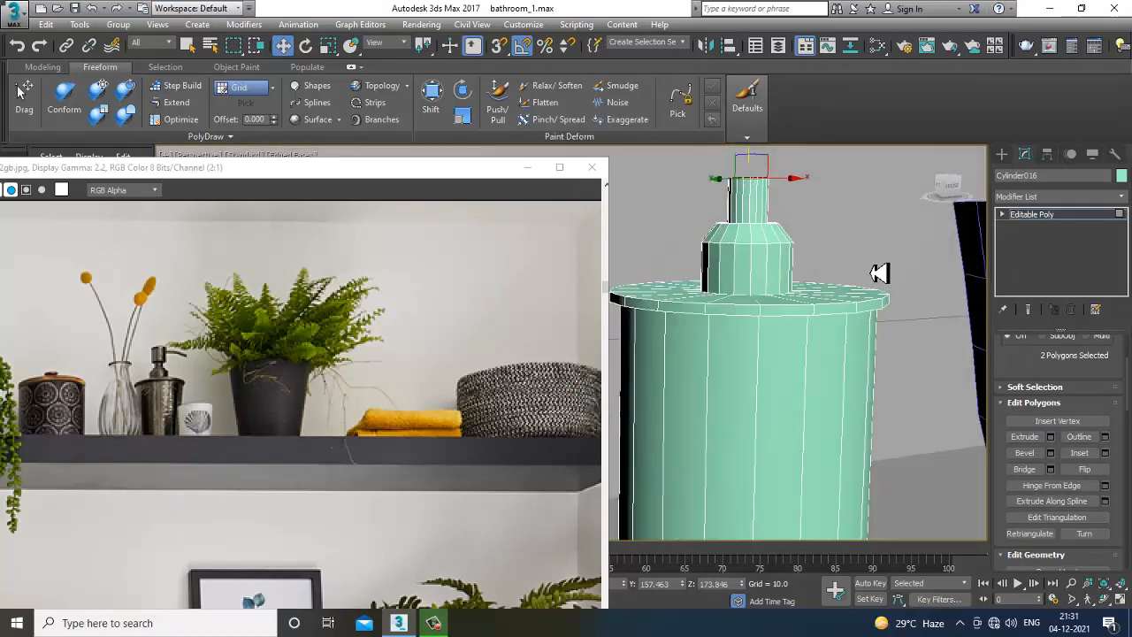
pyautogui.scroll(3, 847, 313)
pyautogui.scroll(4, 849, 319)
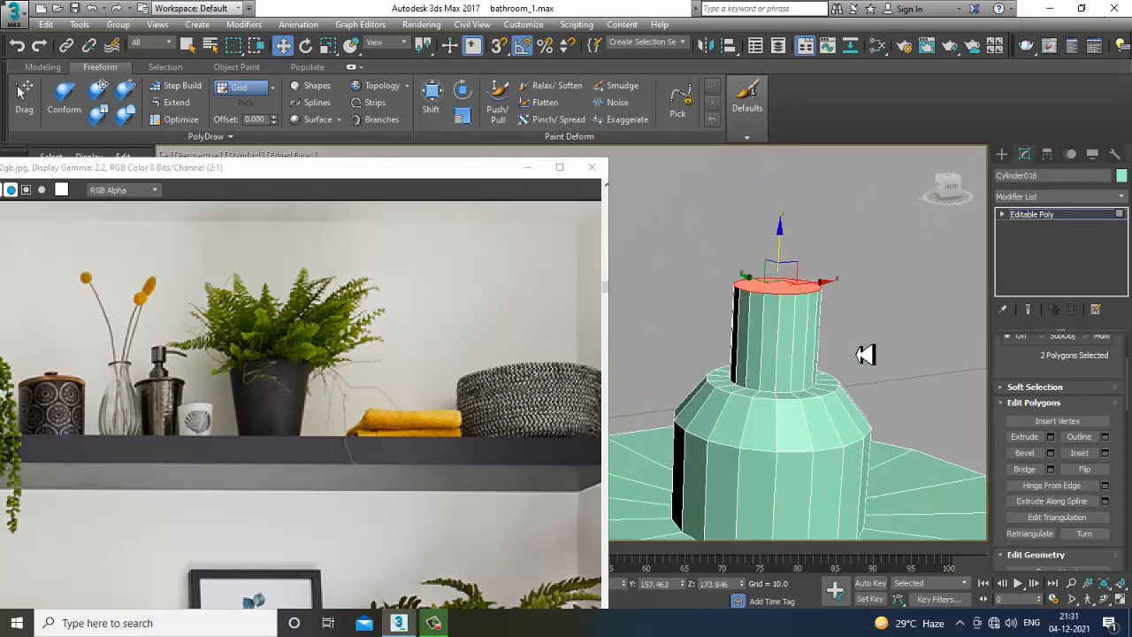
pyautogui.click(1050, 437)
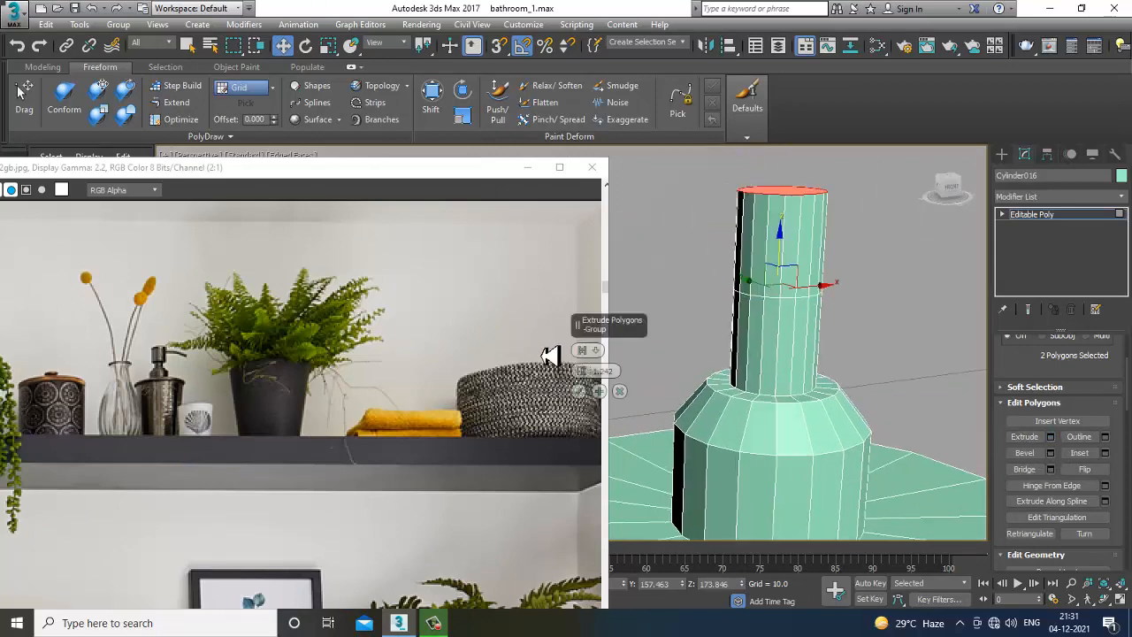
pyautogui.moveTo(589, 378); pyautogui.dragTo(589, 376)
pyautogui.click(580, 390)
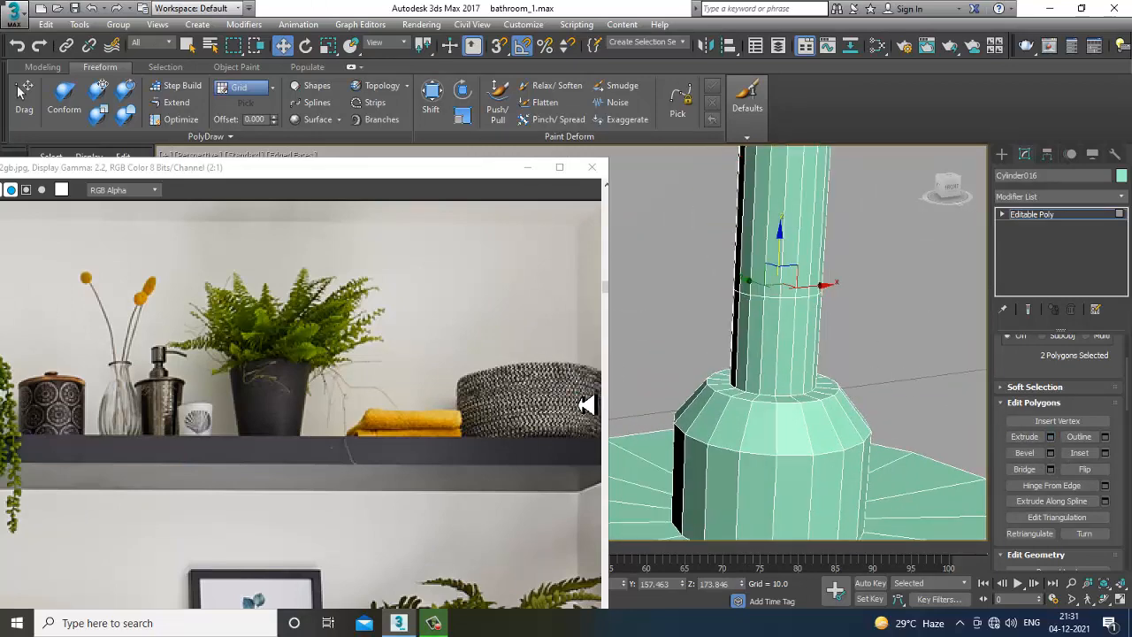
pyautogui.scroll(-2, 584, 403)
pyautogui.scroll(-5, 681, 345)
pyautogui.scroll(3, 730, 307)
pyautogui.keyDown('alt'); pyautogui.moveTo(730, 307); pyautogui.dragTo(726, 266, button='middle'); pyautogui.keyUp('alt')
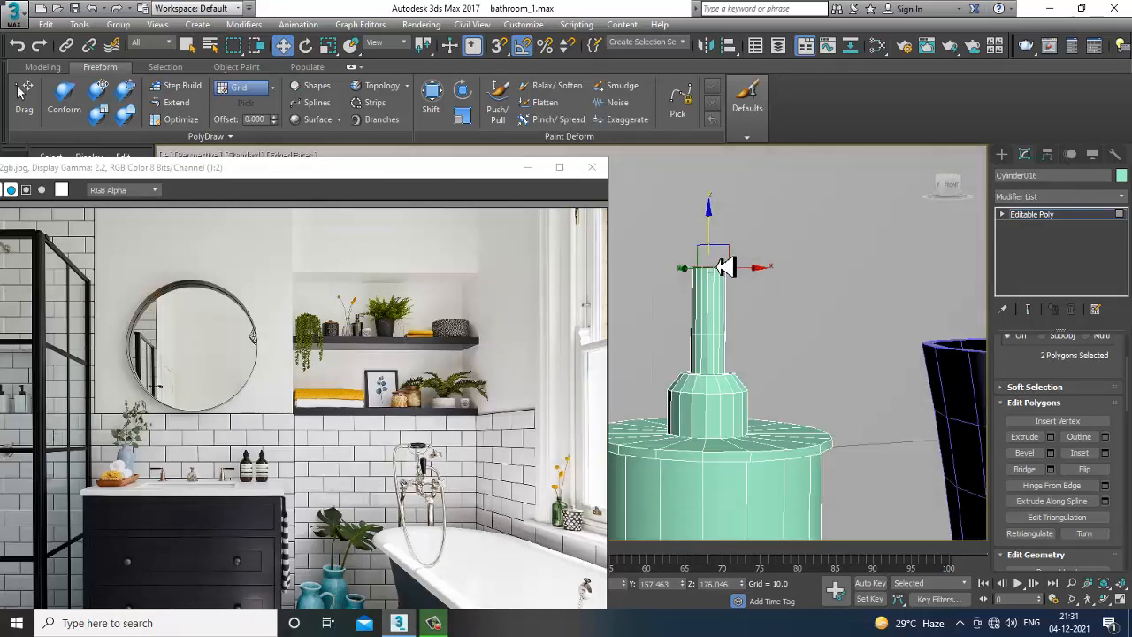
pyautogui.moveTo(709, 246); pyautogui.dragTo(708, 260)
# Select the side polygons of the stem's upper section and extrude them by Local Normal with a height of 0.253
pyautogui.scroll(2, 360, 331)
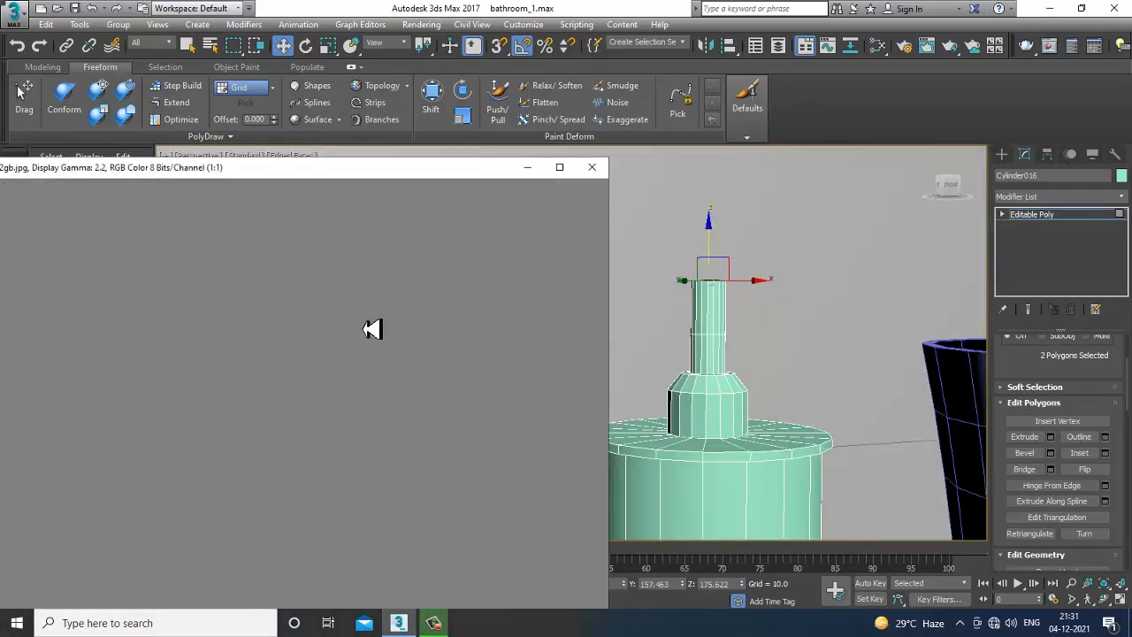
pyautogui.scroll(3, 642, 310)
pyautogui.moveTo(677, 270); pyautogui.dragTo(852, 310)
pyautogui.click(1050, 437)
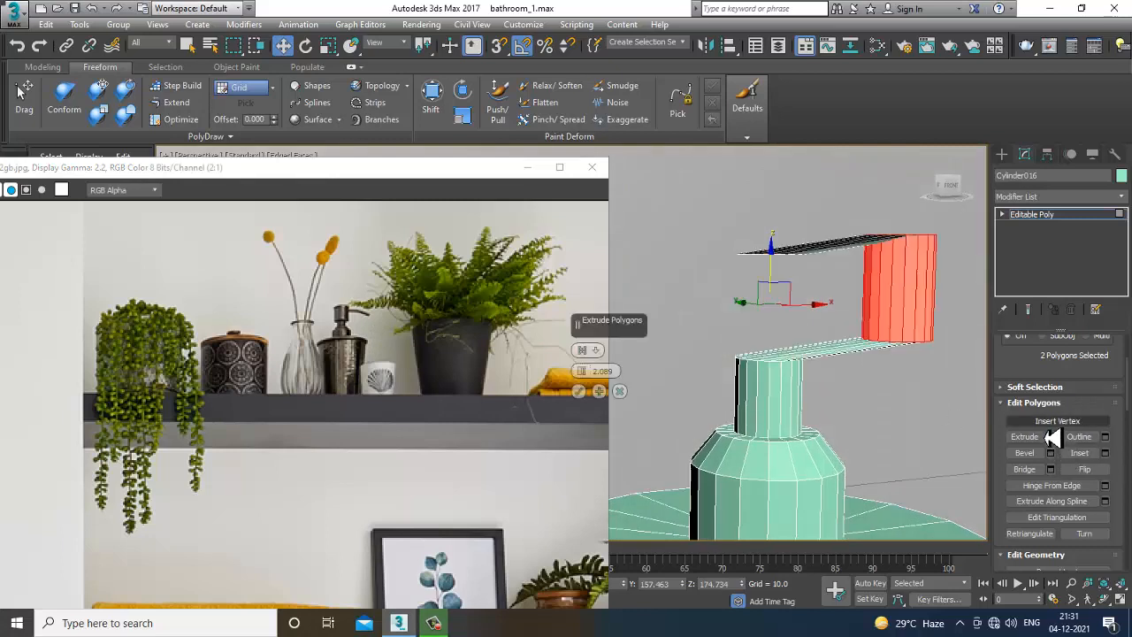
pyautogui.click(584, 350)
pyautogui.click(633, 378)
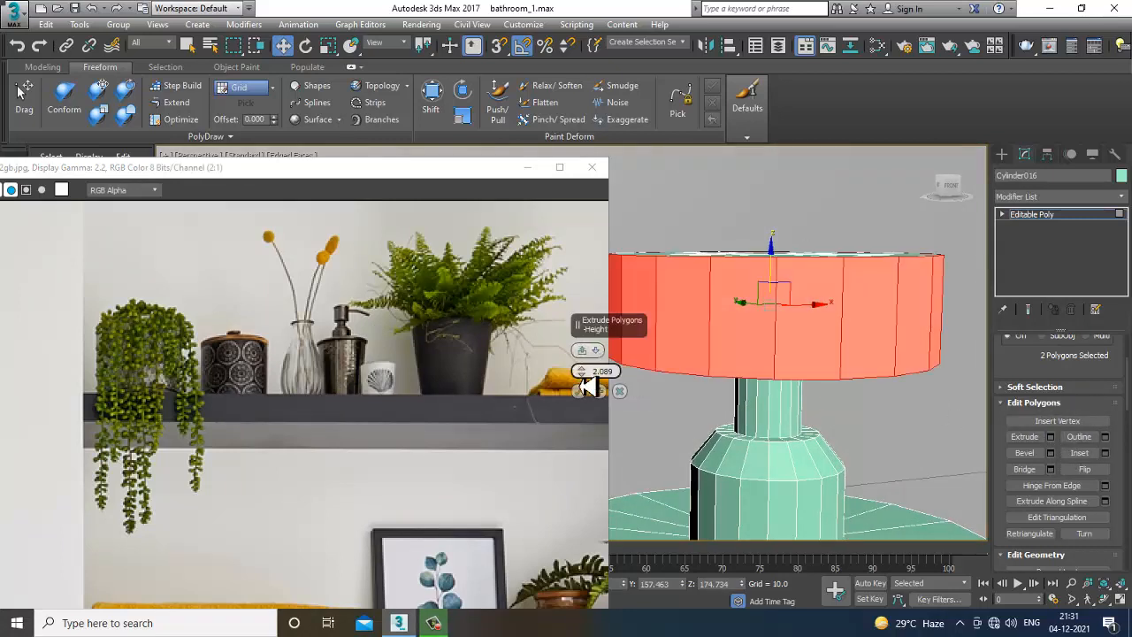
pyautogui.moveTo(581, 374); pyautogui.dragTo(596, 393)
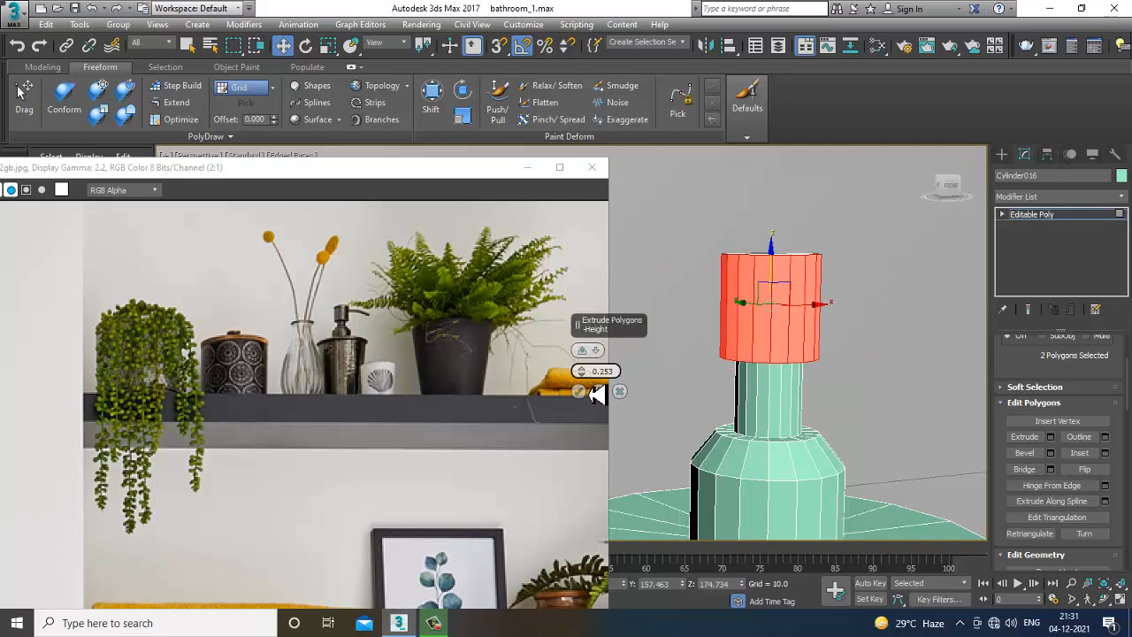
pyautogui.click(580, 392)
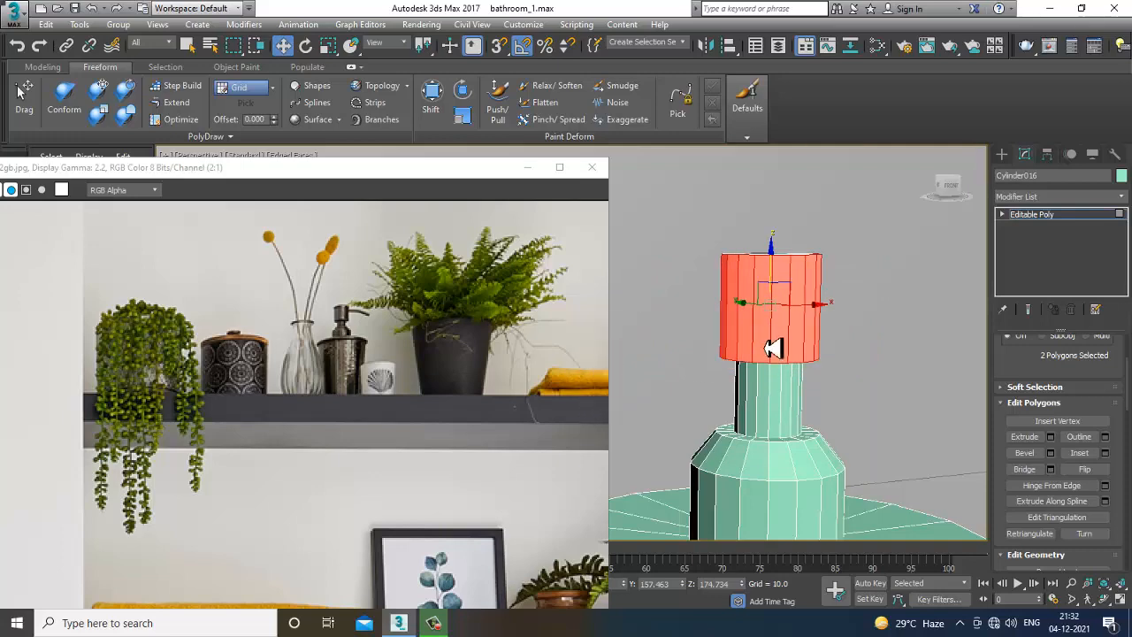
# Add two horizontal edge loops around the upper part of the pump head with Swift Loop
pyautogui.keyDown('alt'); pyautogui.moveTo(739, 352); pyautogui.dragTo(807, 351, button='middle'); pyautogui.keyUp('alt')
pyautogui.scroll(3, 814, 344)
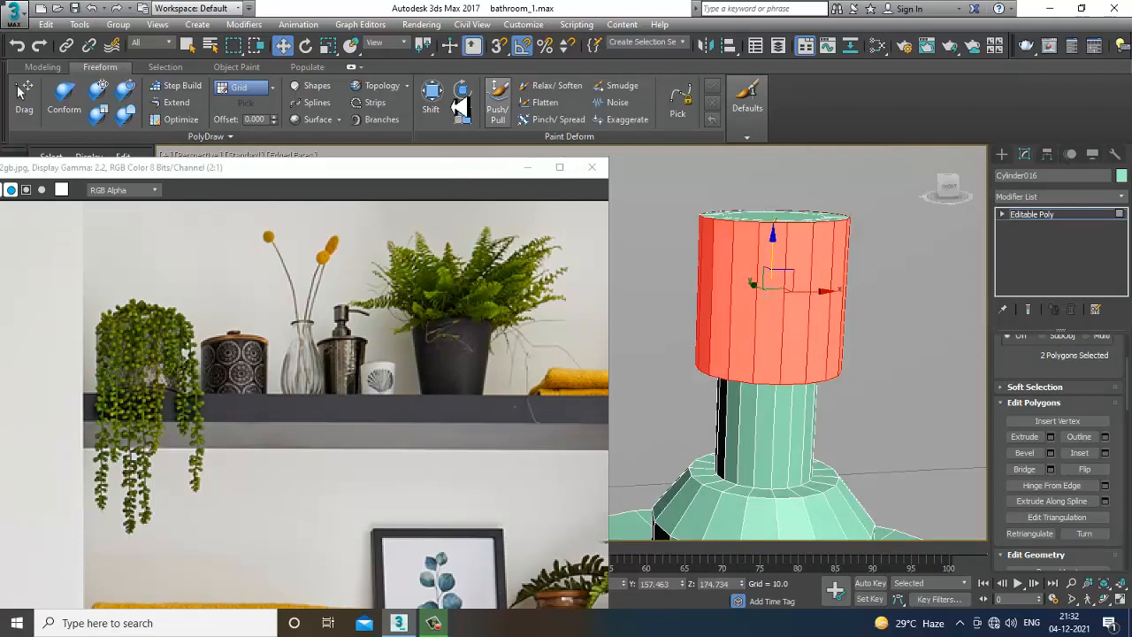
pyautogui.click(1043, 218)
pyautogui.click(747, 99)
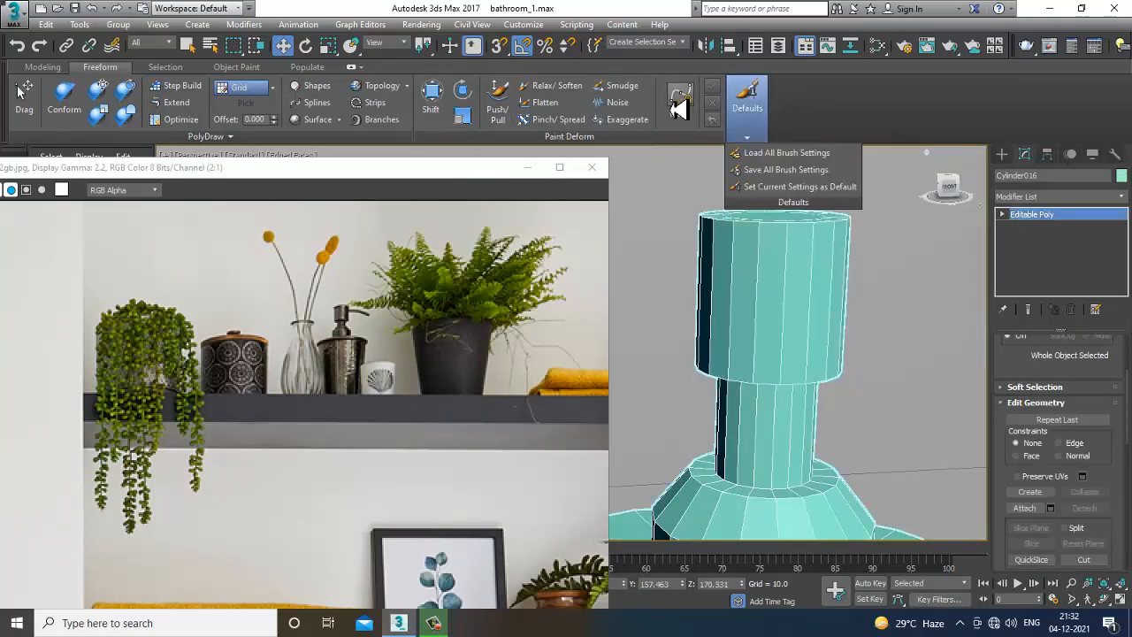
pyautogui.click(41, 69)
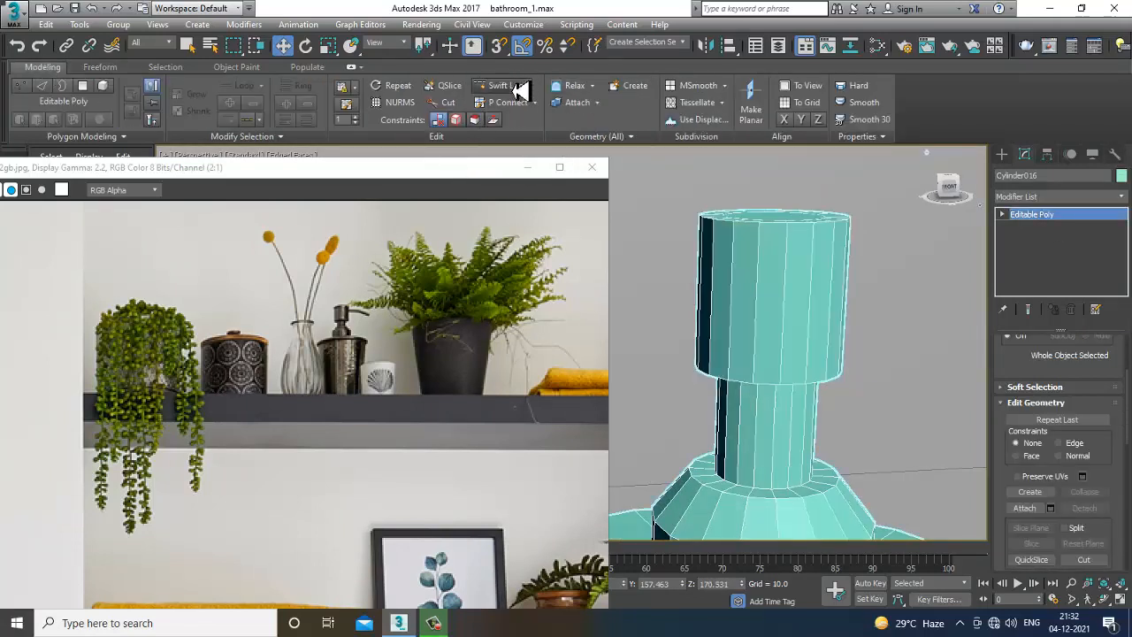
pyautogui.click(501, 85)
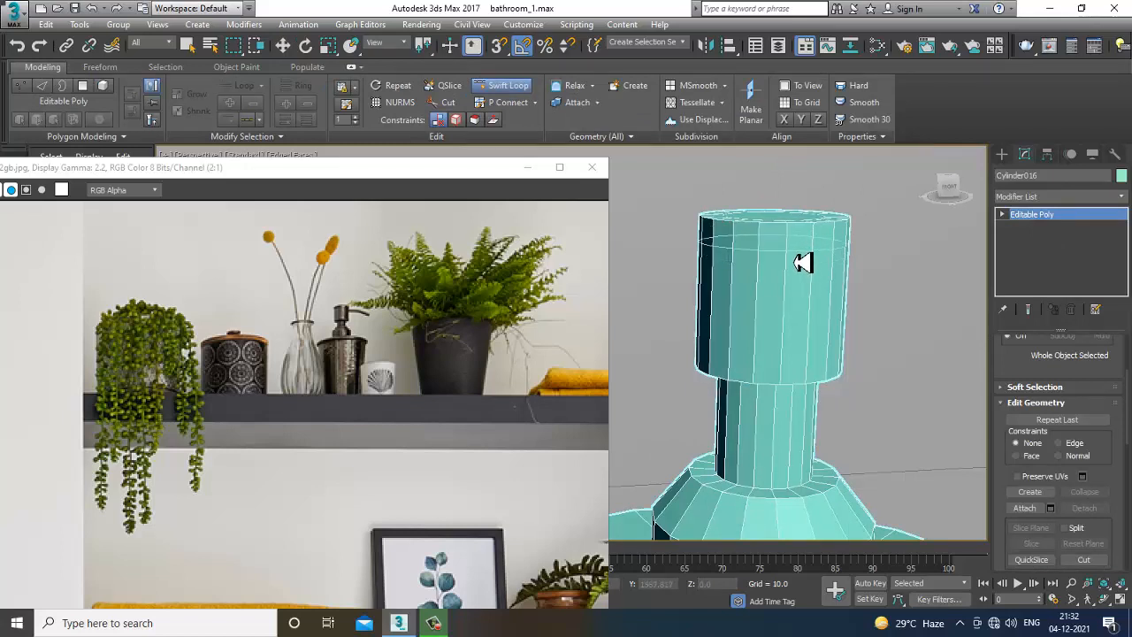
pyautogui.click(806, 290)
pyautogui.keyDown('alt'); pyautogui.moveTo(954, 296); pyautogui.dragTo(886, 298, button='middle'); pyautogui.keyUp('alt')
pyautogui.press('w')
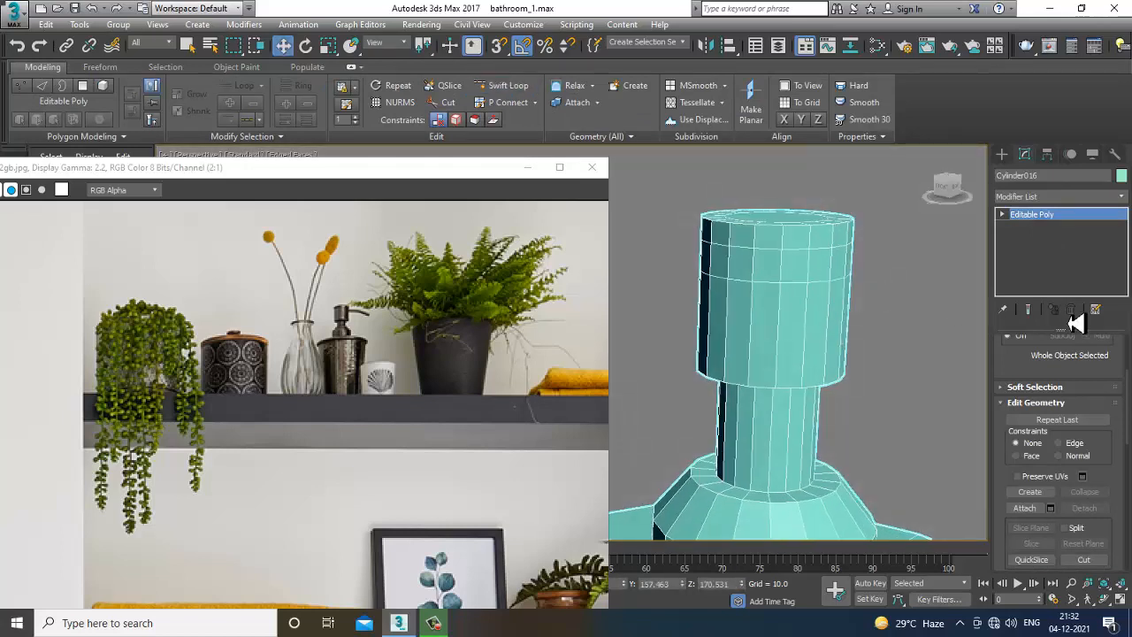
# Extrude one side polygon between the pump head's two new edge loops outward into a long nozzle
pyautogui.press('r')
pyautogui.moveTo(831, 282); pyautogui.dragTo(837, 294)
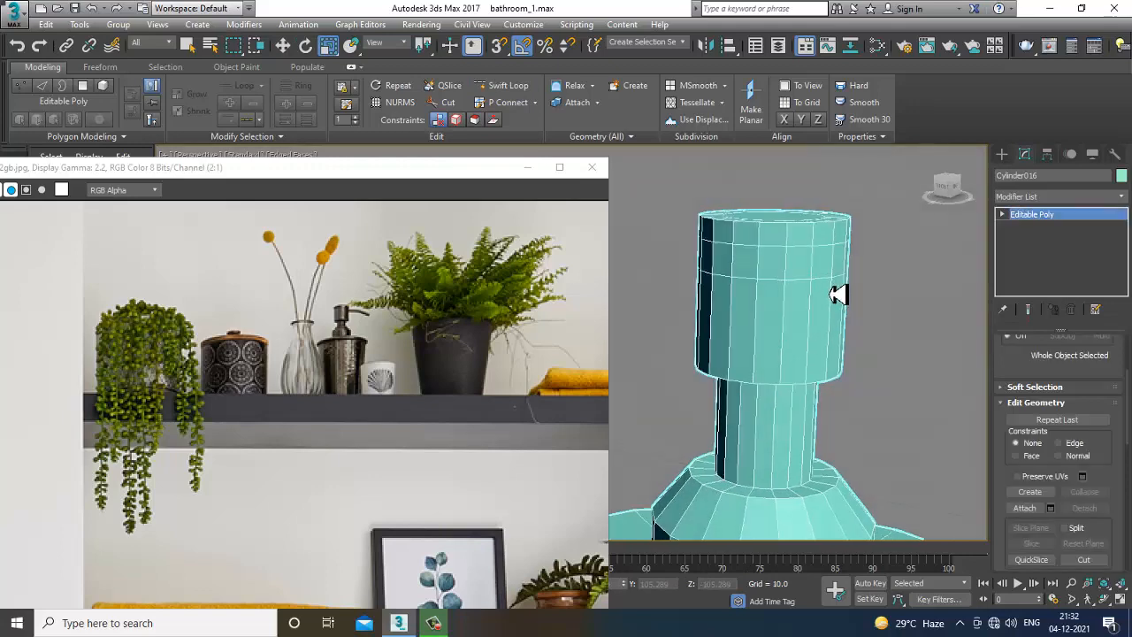
pyautogui.press('4')
pyautogui.click(827, 267)
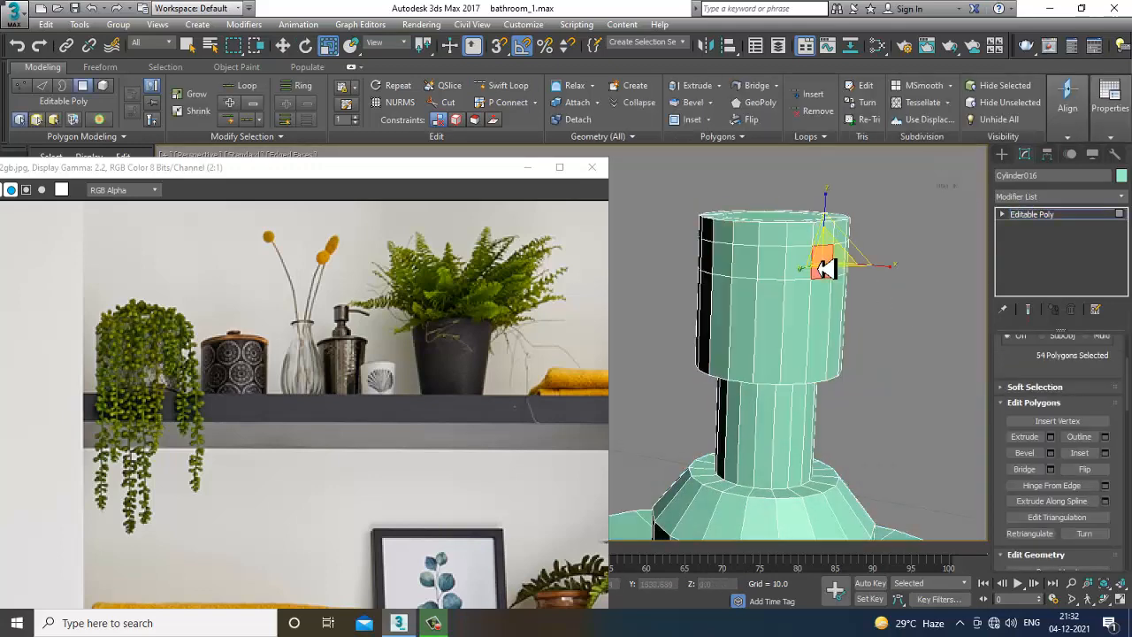
pyautogui.keyDown('alt'); pyautogui.moveTo(826, 268); pyautogui.dragTo(852, 283, button='middle'); pyautogui.keyUp('alt')
pyautogui.press('w')
pyautogui.click(1050, 437)
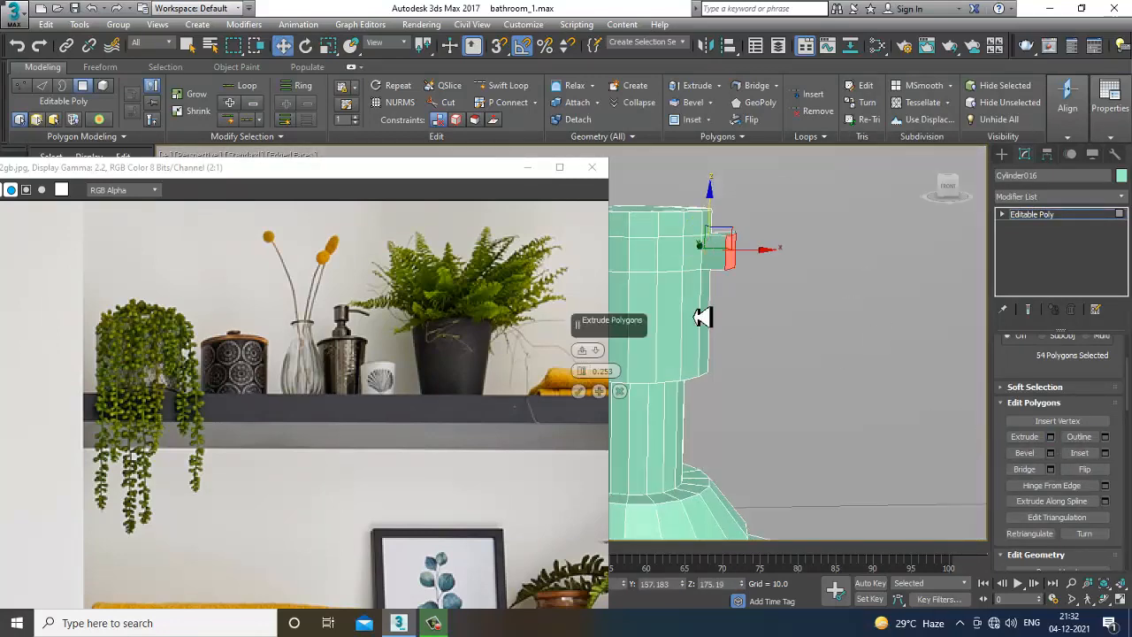
pyautogui.moveTo(586, 371)
pyautogui.mouseDown()
pyautogui.moveTo(589, 354)
pyautogui.moveTo(593, 369)
pyautogui.mouseUp()
pyautogui.click(579, 392)
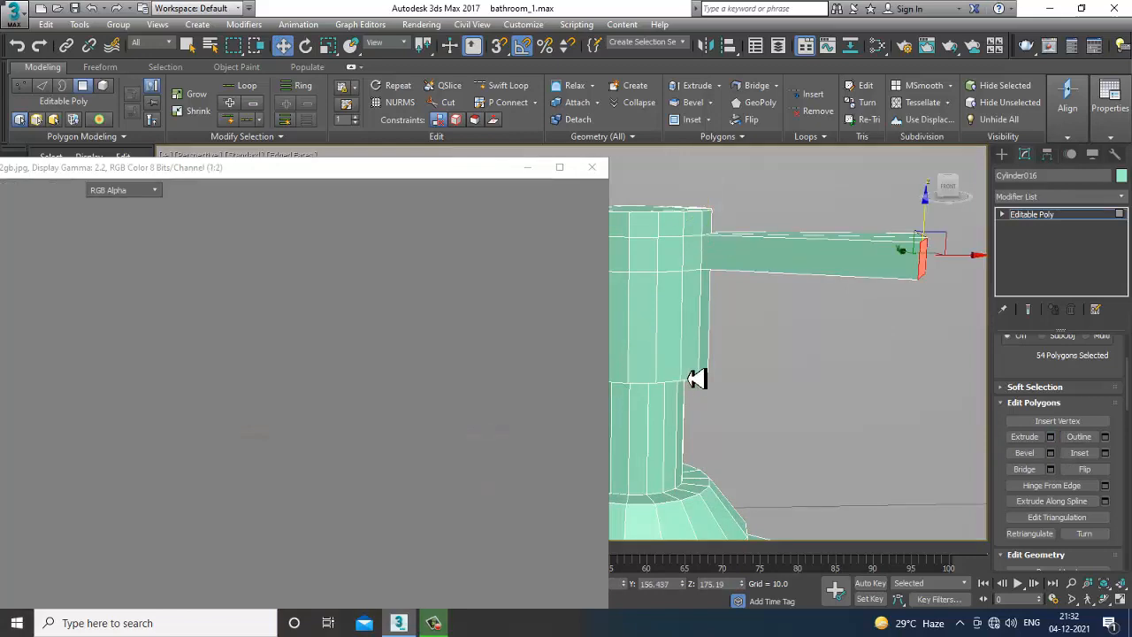
# Compare the pump with the soap dispenser in the reference photo and move the nozzle's end polygon outward along X
pyautogui.moveTo(696, 378); pyautogui.dragTo(734, 316, button='middle')
pyautogui.scroll(-7, 739, 319)
pyautogui.scroll(5, 772, 304)
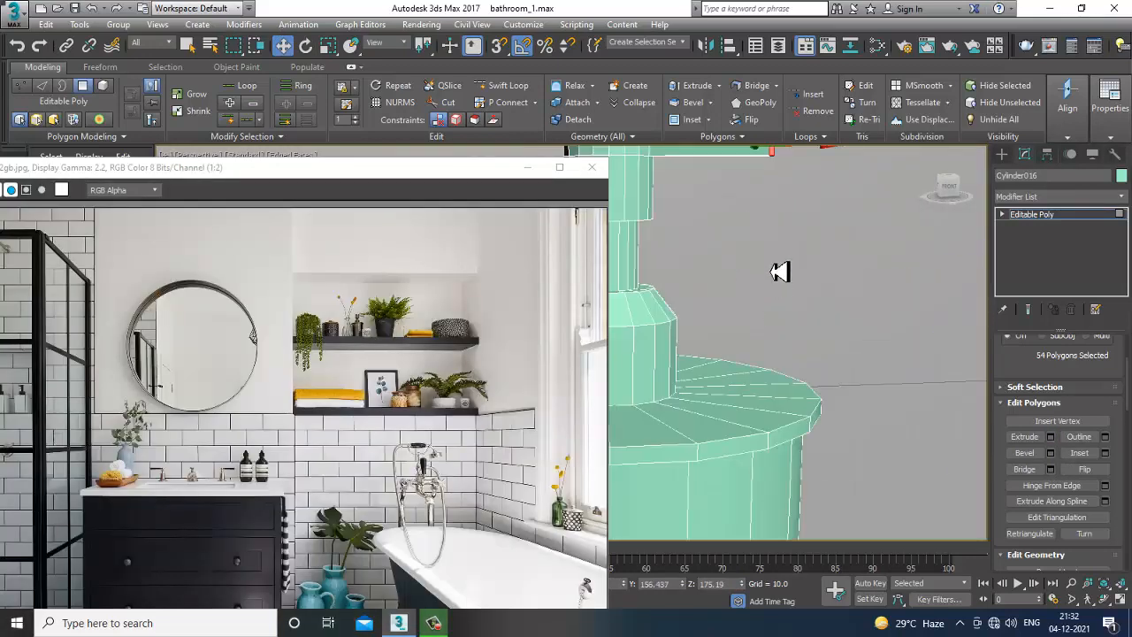
pyautogui.scroll(3, 802, 327)
pyautogui.moveTo(780, 271); pyautogui.dragTo(781, 411, button='middle')
pyautogui.click(375, 333)
pyautogui.scroll(3, 372, 322)
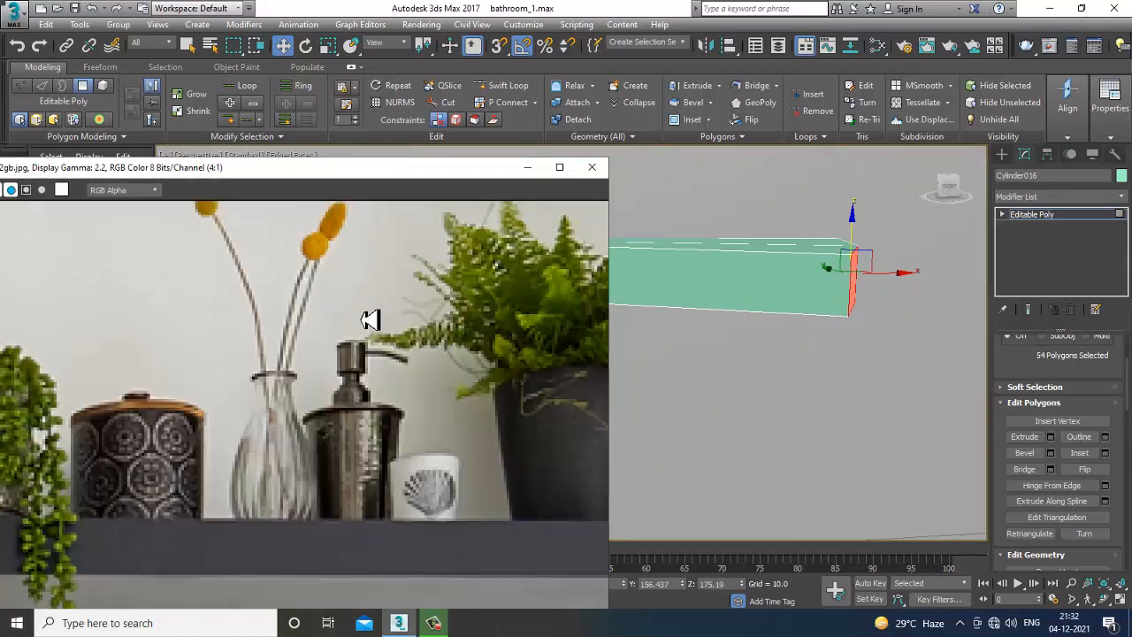
pyautogui.moveTo(406, 396); pyautogui.dragTo(383, 382, button='middle')
pyautogui.scroll(-5, 881, 294)
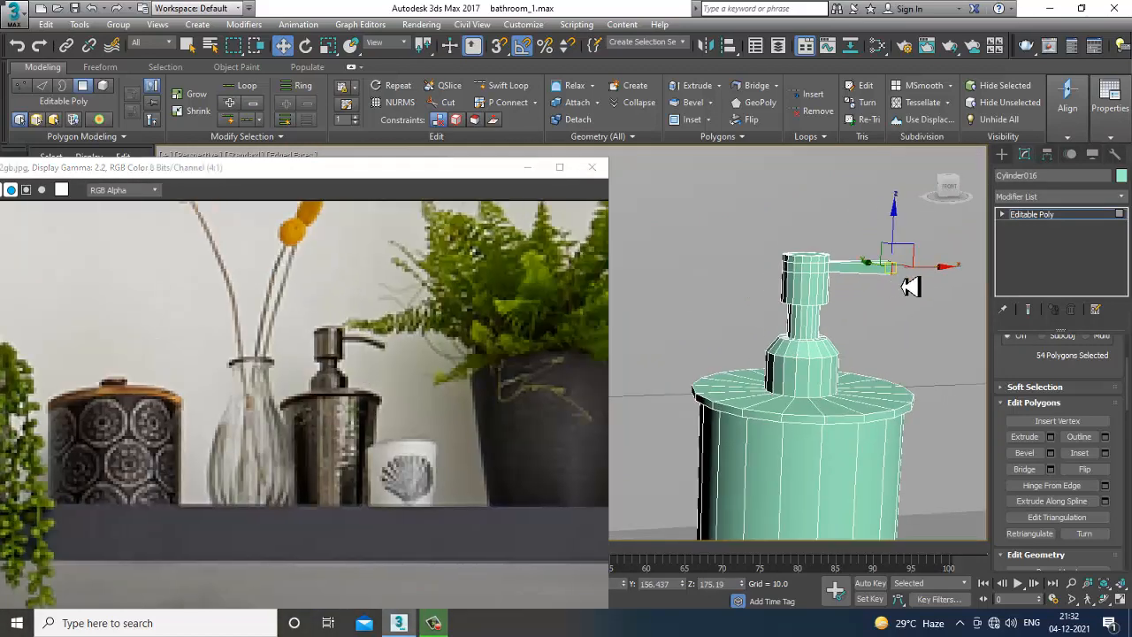
pyautogui.moveTo(940, 271); pyautogui.dragTo(944, 270)
# Add an edge loop near the free end of the dispenser nozzle with Swift Loop
pyautogui.keyDown('alt'); pyautogui.moveTo(891, 324); pyautogui.dragTo(822, 320, button='middle'); pyautogui.keyUp('alt')
pyautogui.click(518, 87)
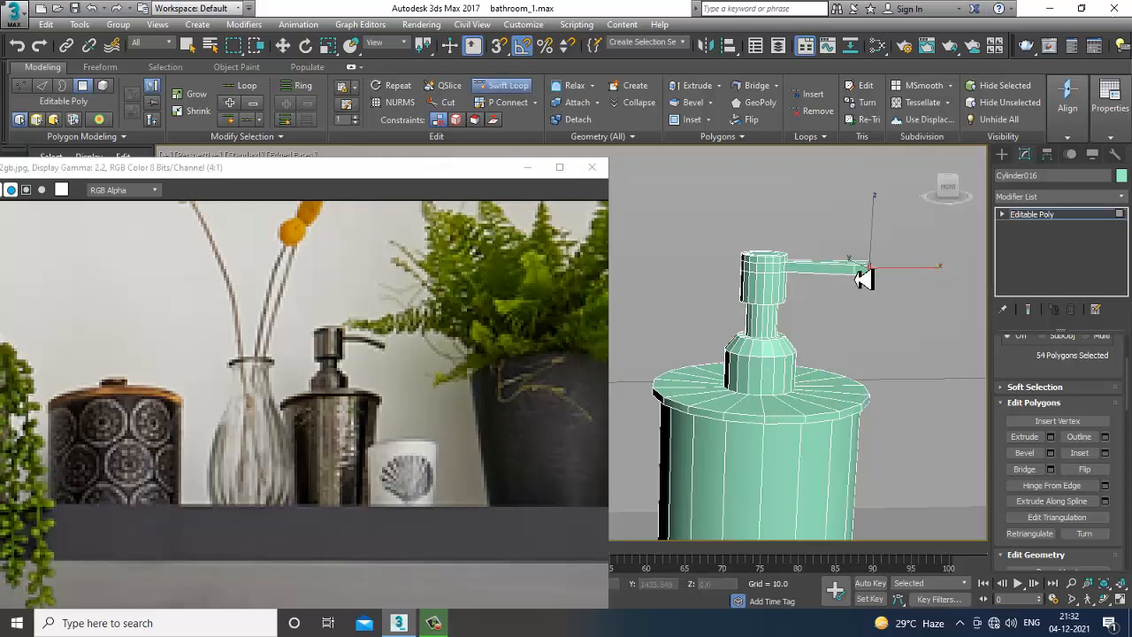
pyautogui.scroll(3, 858, 279)
pyautogui.press('w')
# Lower the vertices at the nozzle's free end to bend the tip downward, and leave vertex editing
pyautogui.press('1')
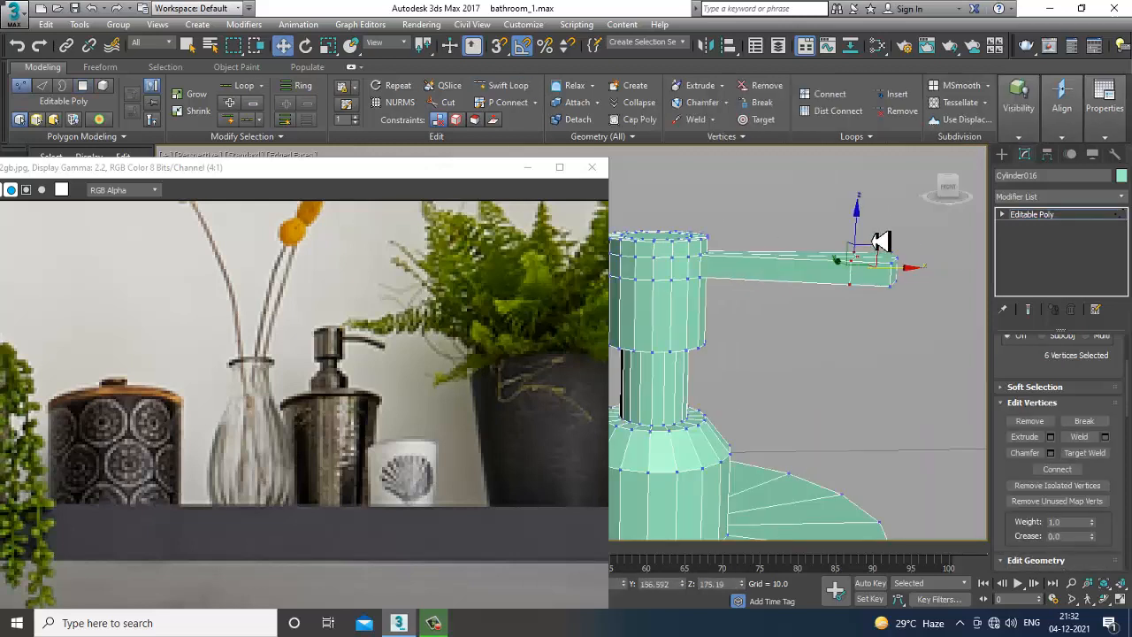
pyautogui.moveTo(951, 331); pyautogui.dragTo(951, 332)
pyautogui.moveTo(893, 234); pyautogui.dragTo(900, 248)
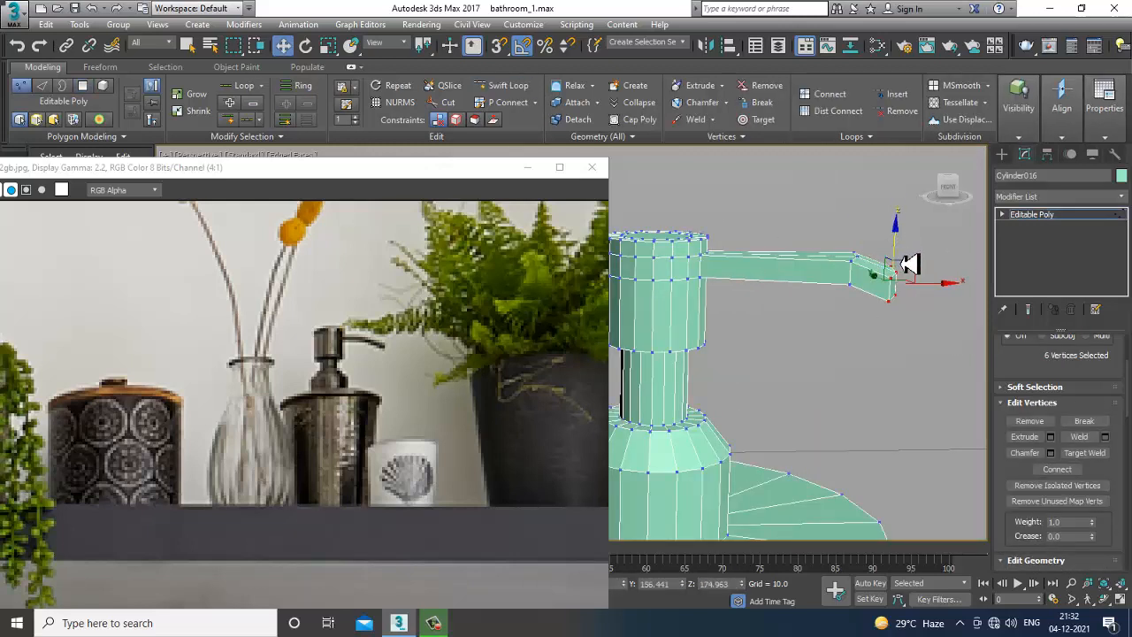
pyautogui.scroll(-5, 903, 252)
pyautogui.keyDown('alt'); pyautogui.moveTo(902, 254); pyautogui.dragTo(917, 351, button='middle'); pyautogui.keyUp('alt')
pyautogui.scroll(-6, 925, 360)
pyautogui.scroll(4, 859, 328)
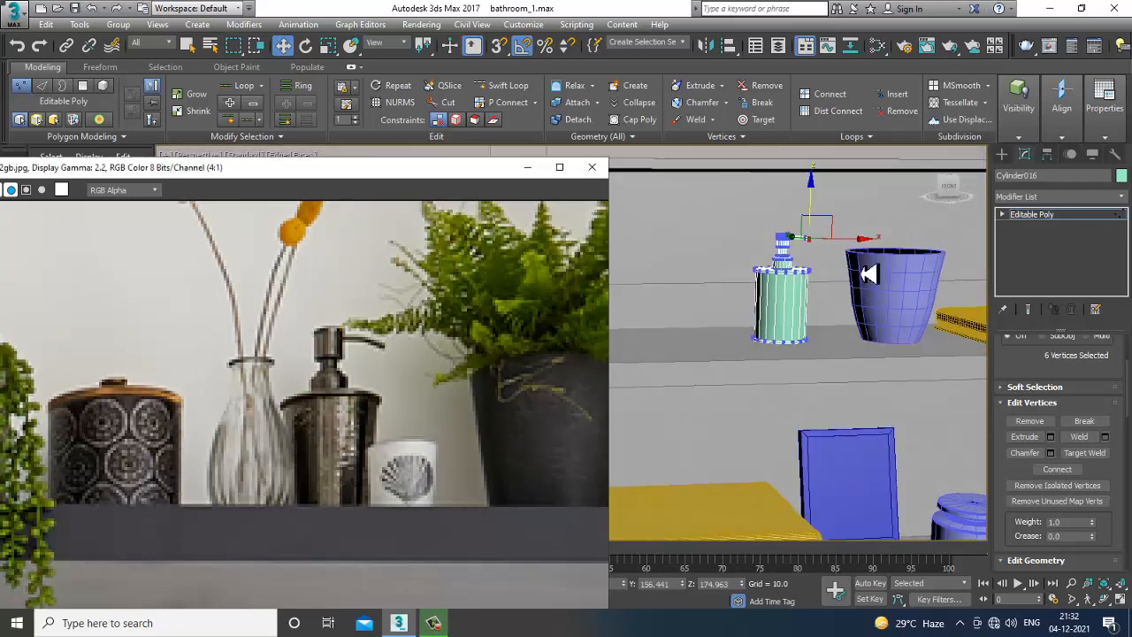
pyautogui.click(1056, 215)
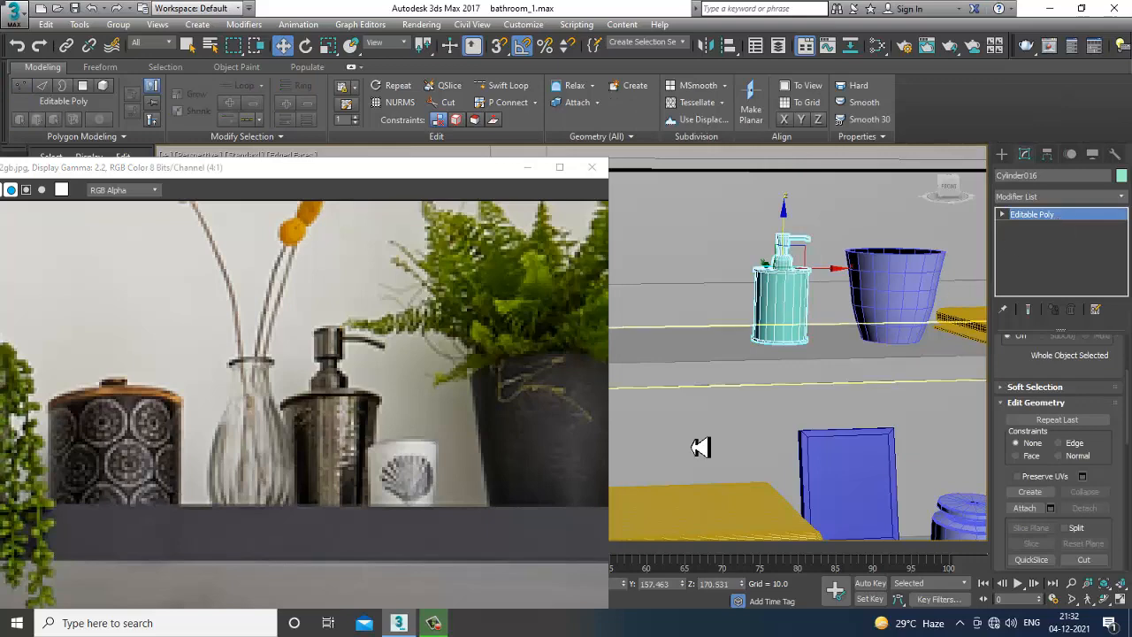
# Select all objects in the bathroom scene and assign them one light grey object color
pyautogui.scroll(-8, 821, 396)
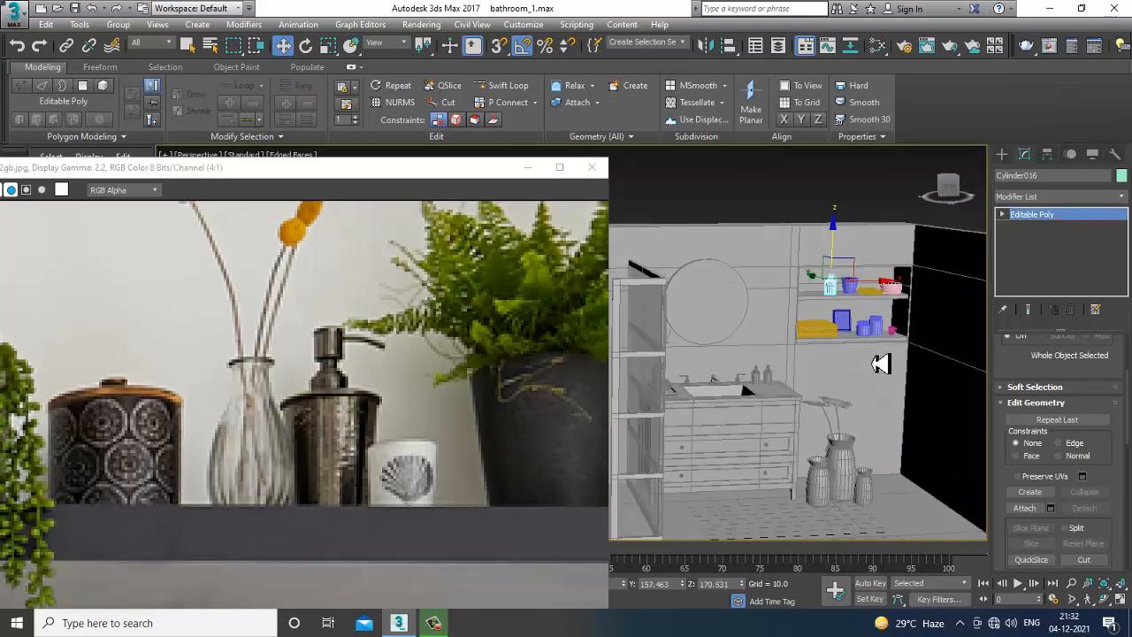
pyautogui.moveTo(449, 175); pyautogui.dragTo(209, 185)
pyautogui.keyDown('alt'); pyautogui.moveTo(750, 419); pyautogui.dragTo(733, 354, button='middle'); pyautogui.keyUp('alt')
pyautogui.hotkey('ctrl', 'a')
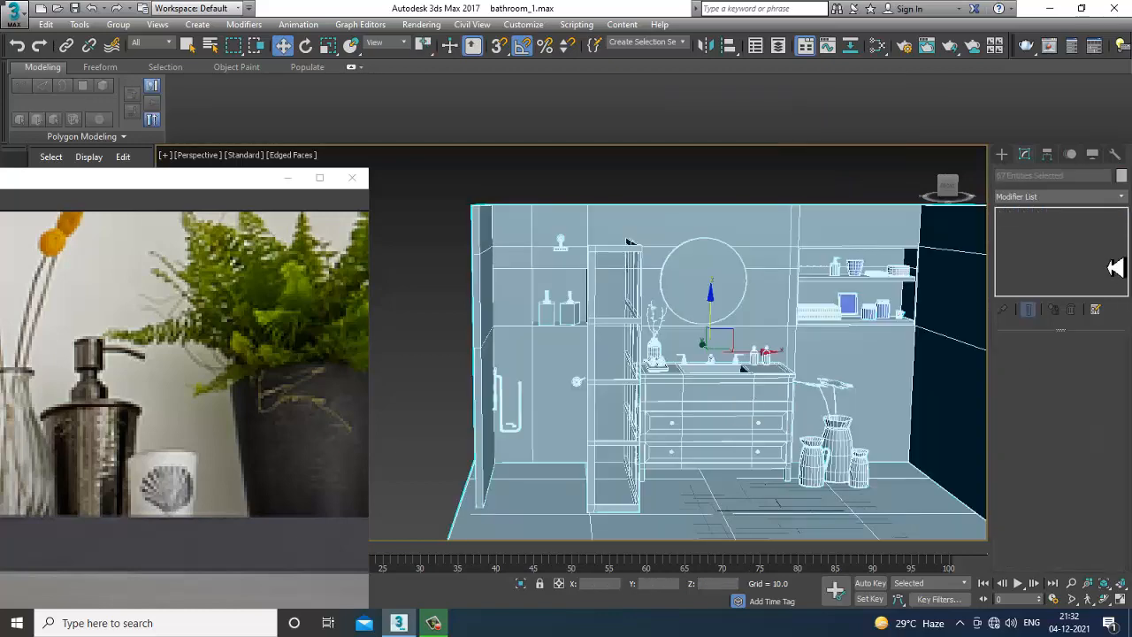
pyautogui.click(1121, 176)
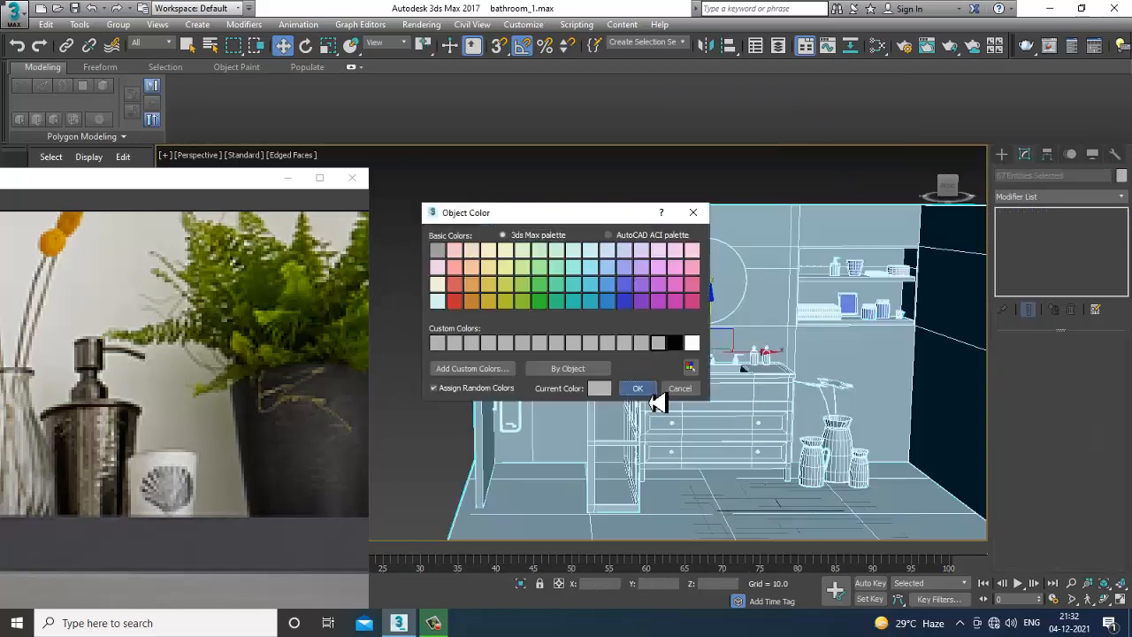
pyautogui.click(643, 390)
# Examine the grey bathroom scene, checking the niche shelf accessories, the vanity and the floor vases
pyautogui.scroll(5, 788, 306)
pyautogui.moveTo(787, 306); pyautogui.dragTo(628, 315, button='middle')
pyautogui.scroll(-3, 657, 341)
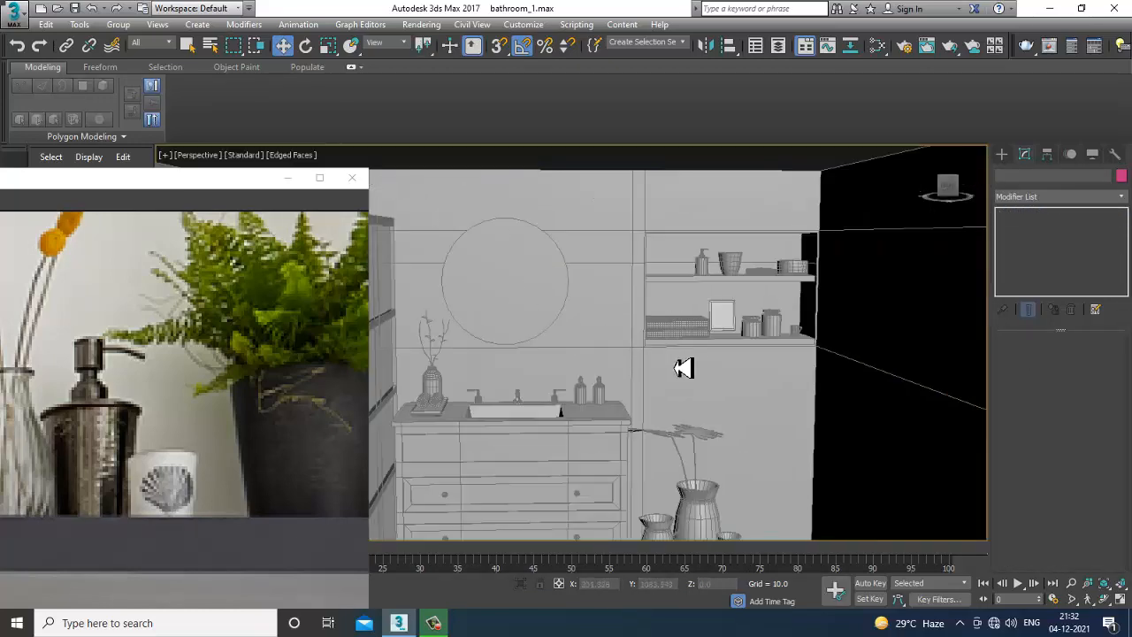
pyautogui.moveTo(682, 369); pyautogui.dragTo(752, 358, button='middle')
pyautogui.scroll(-3, 754, 361)
pyautogui.scroll(3, 755, 362)
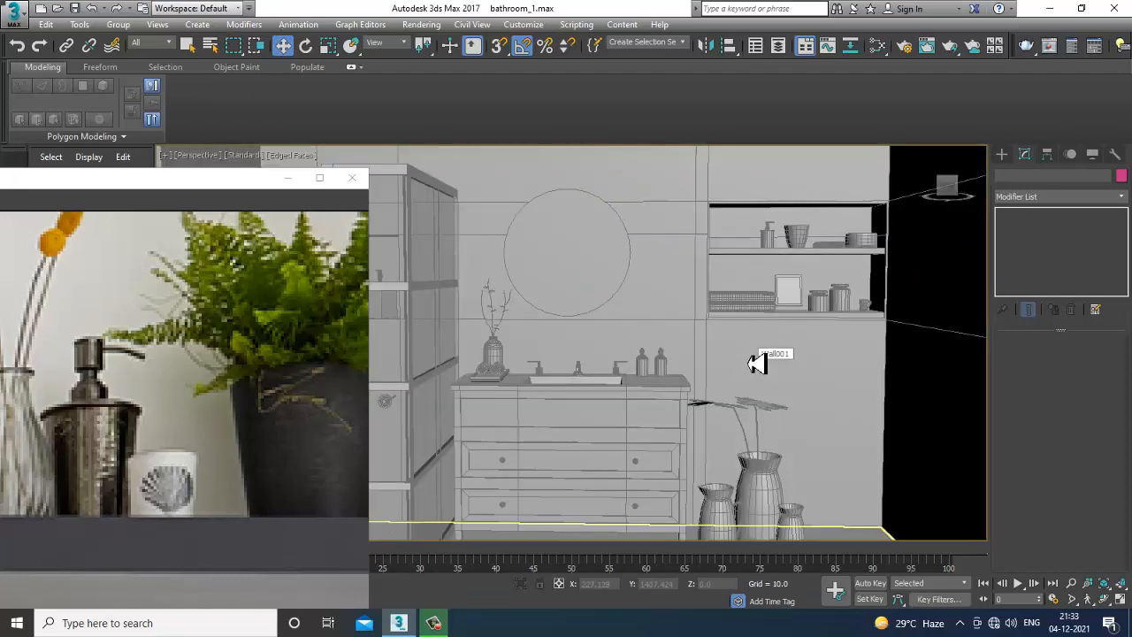
pyautogui.scroll(-6, 752, 399)
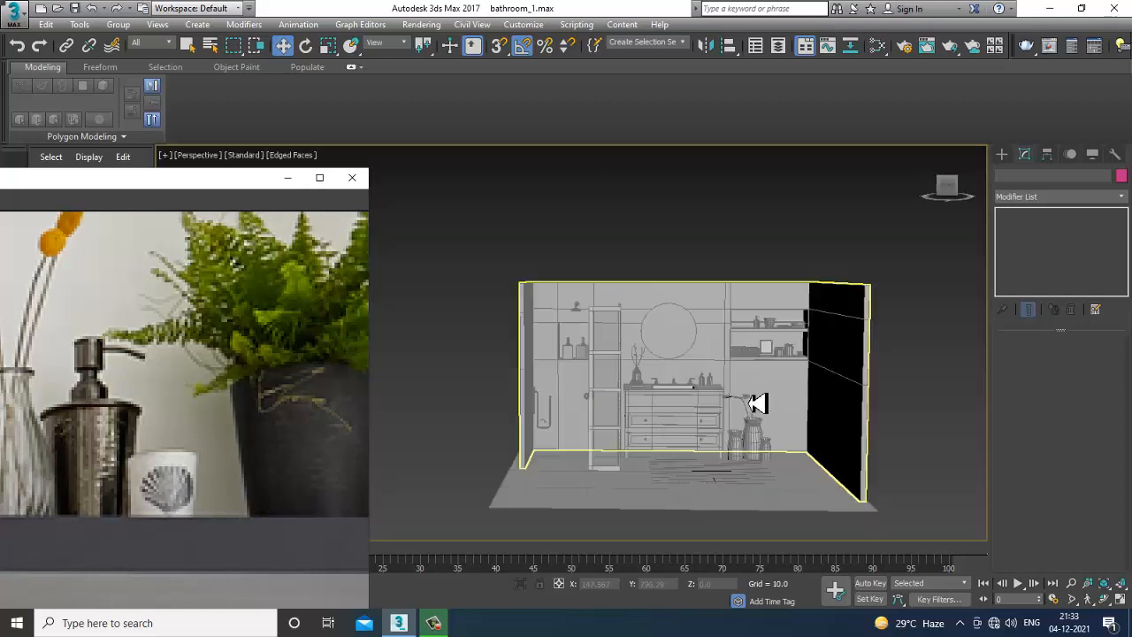
pyautogui.scroll(4, 756, 414)
pyautogui.scroll(3, 756, 415)
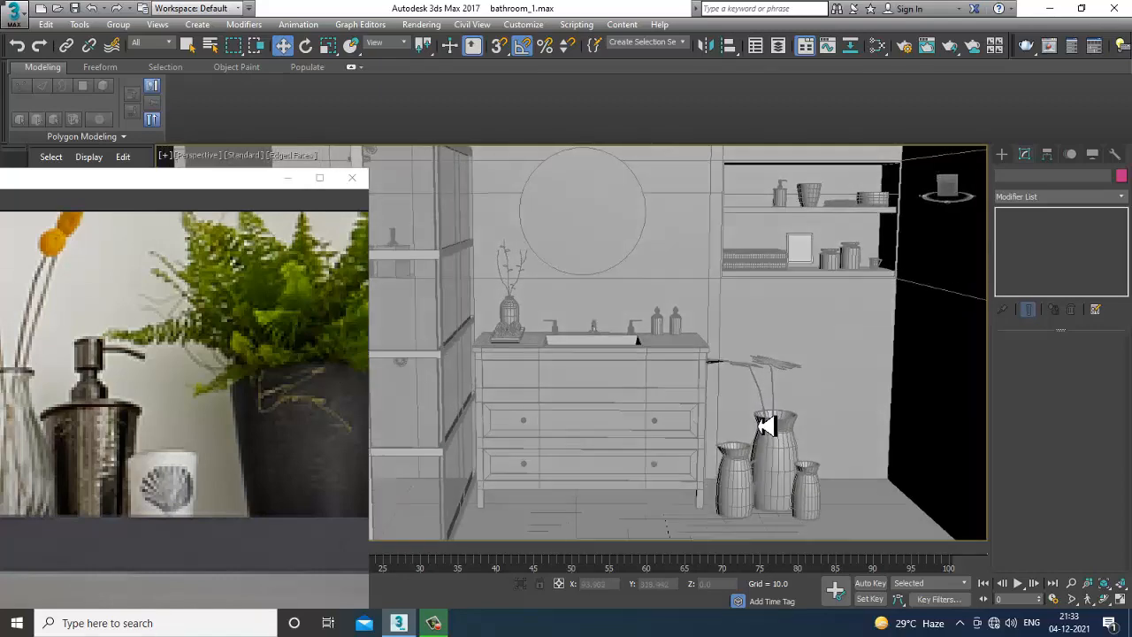
# Minimize the reference photo and collapse the modeling ribbon to enlarge the viewport
pyautogui.scroll(-2, 177, 380)
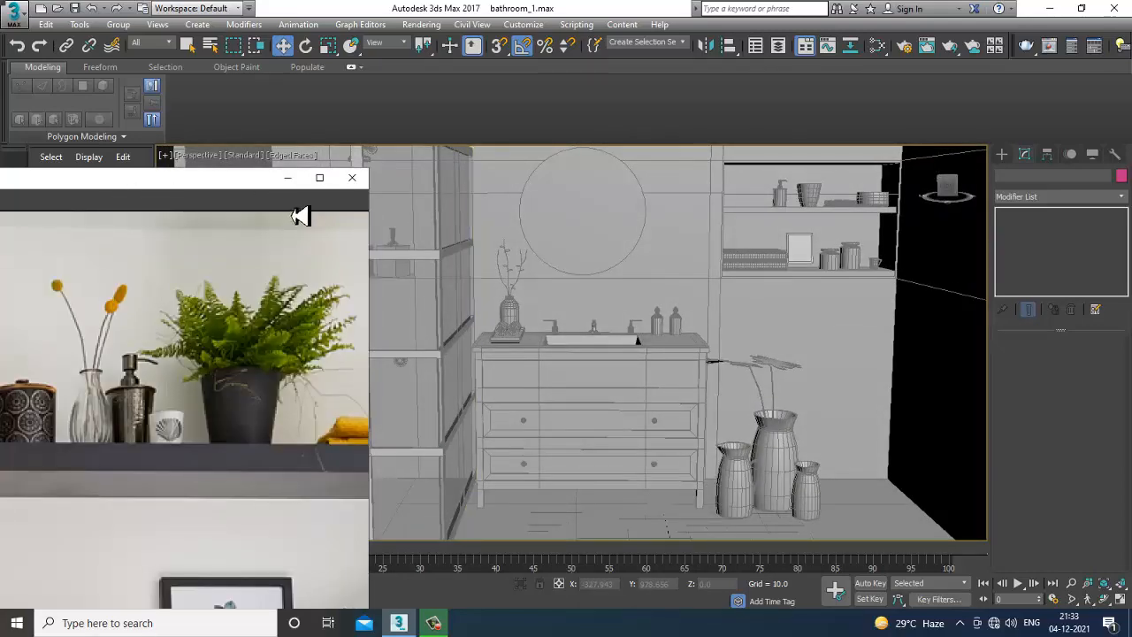
pyautogui.click(288, 176)
pyautogui.scroll(-5, 746, 336)
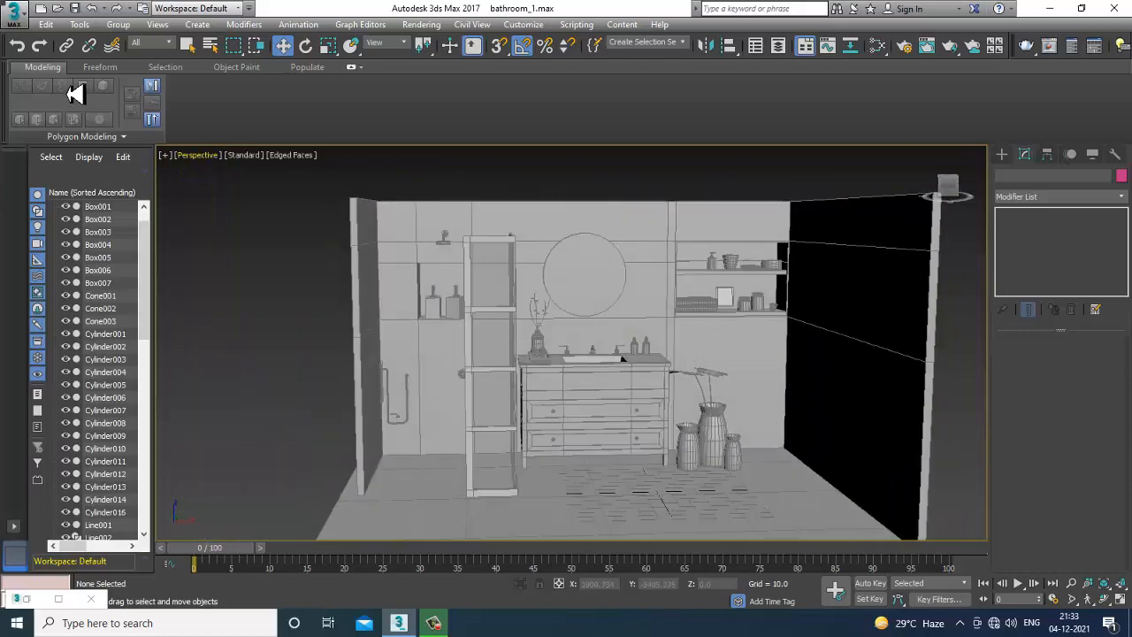
# Inspect the whole bathroom model from several angles, covering the shower area, vanity, niche shelves and vases
pyautogui.scroll(5, 619, 343)
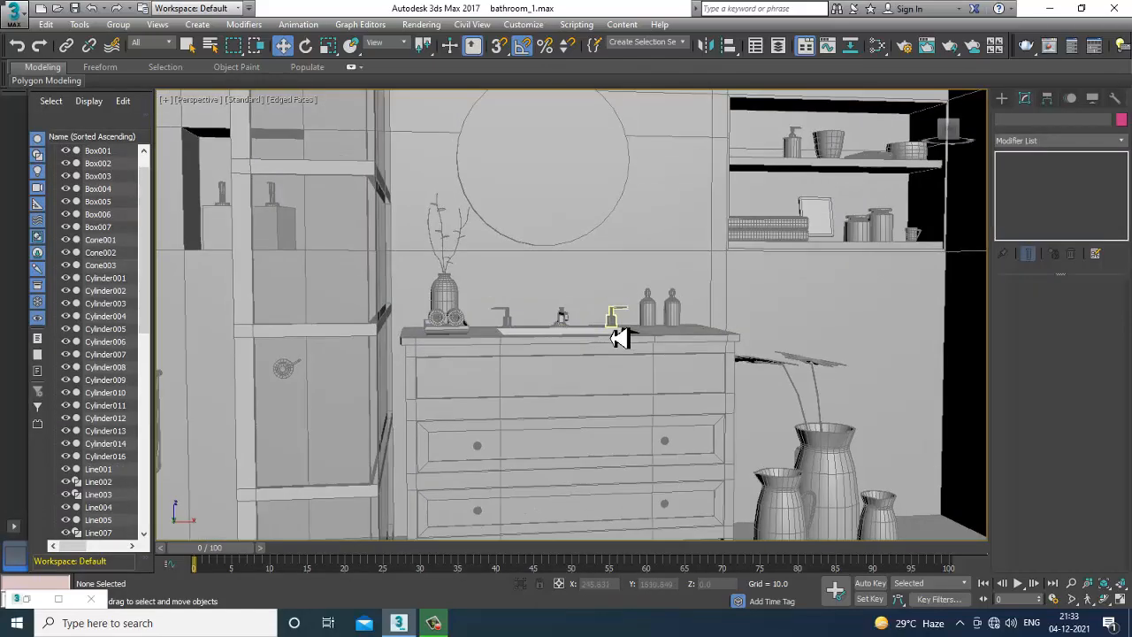
pyautogui.scroll(-4, 623, 345)
pyautogui.scroll(6, 556, 348)
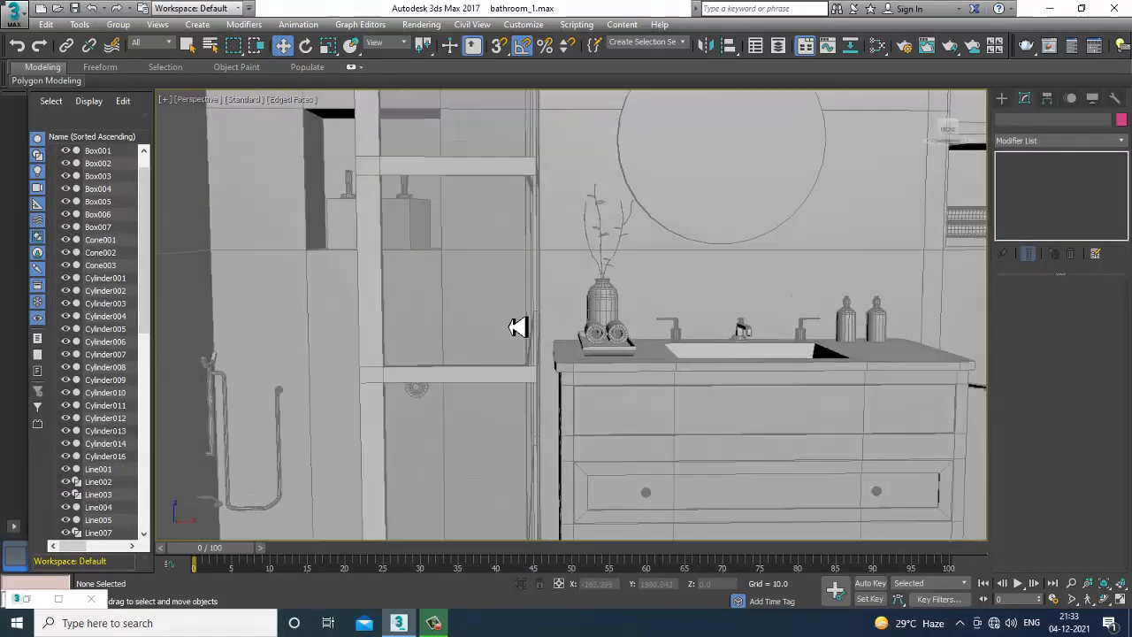
pyautogui.scroll(-3, 579, 334)
pyautogui.keyDown('alt'); pyautogui.moveTo(578, 335); pyautogui.dragTo(538, 366, button='middle'); pyautogui.keyUp('alt')
pyautogui.scroll(-3, 539, 366)
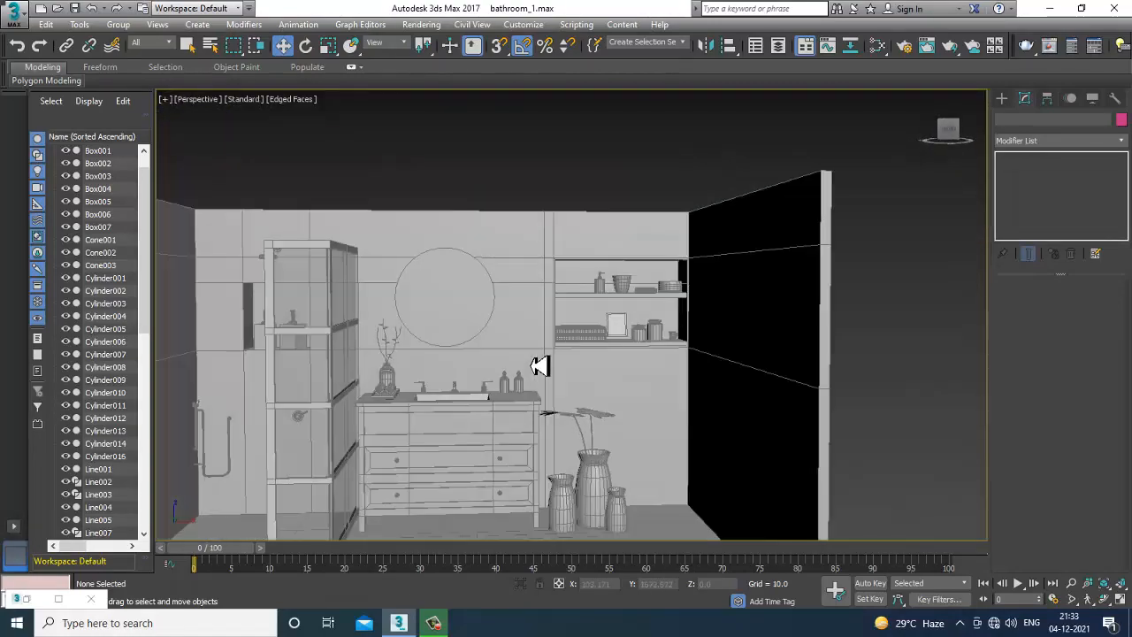
pyautogui.scroll(6, 597, 344)
pyautogui.scroll(-4, 601, 327)
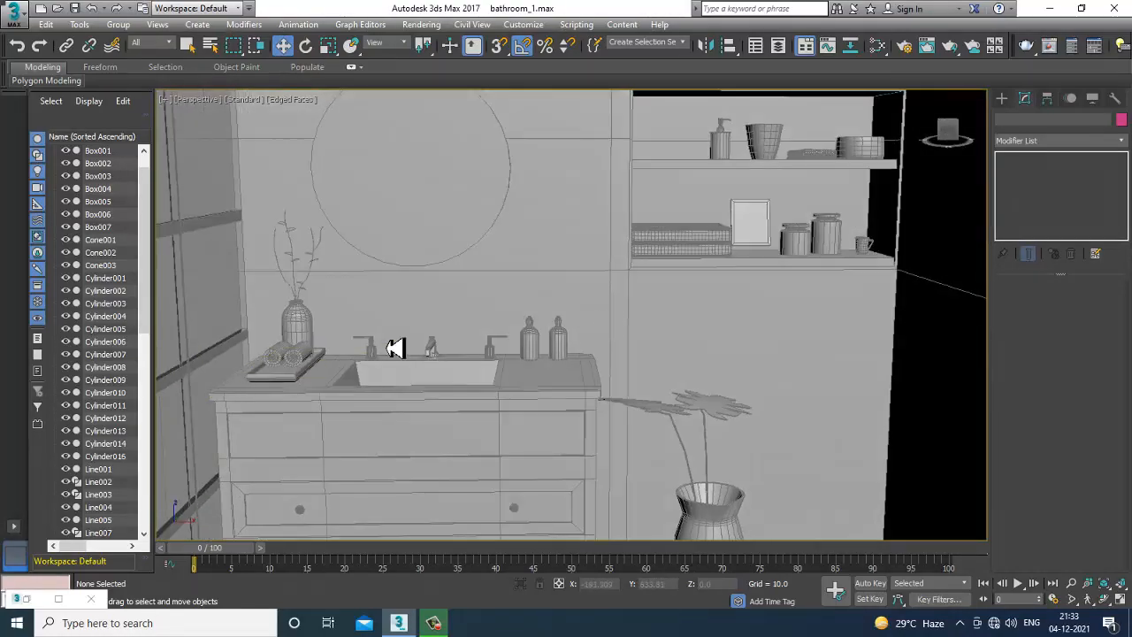
pyautogui.scroll(6, 394, 344)
pyautogui.scroll(-4, 392, 349)
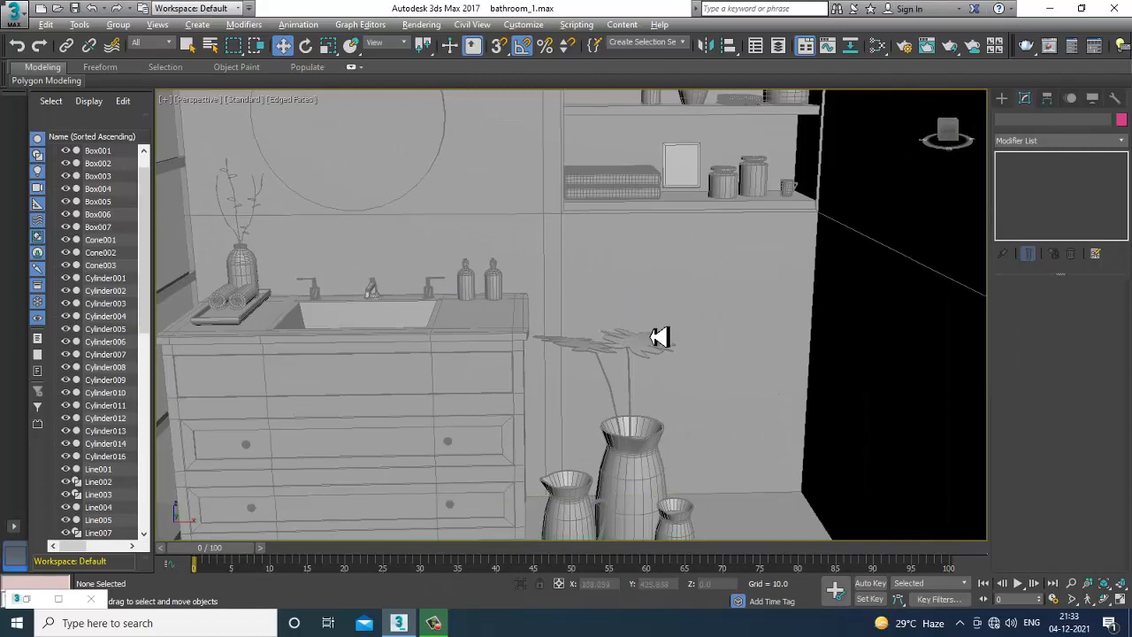
pyautogui.scroll(-3, 659, 331)
pyautogui.scroll(5, 658, 323)
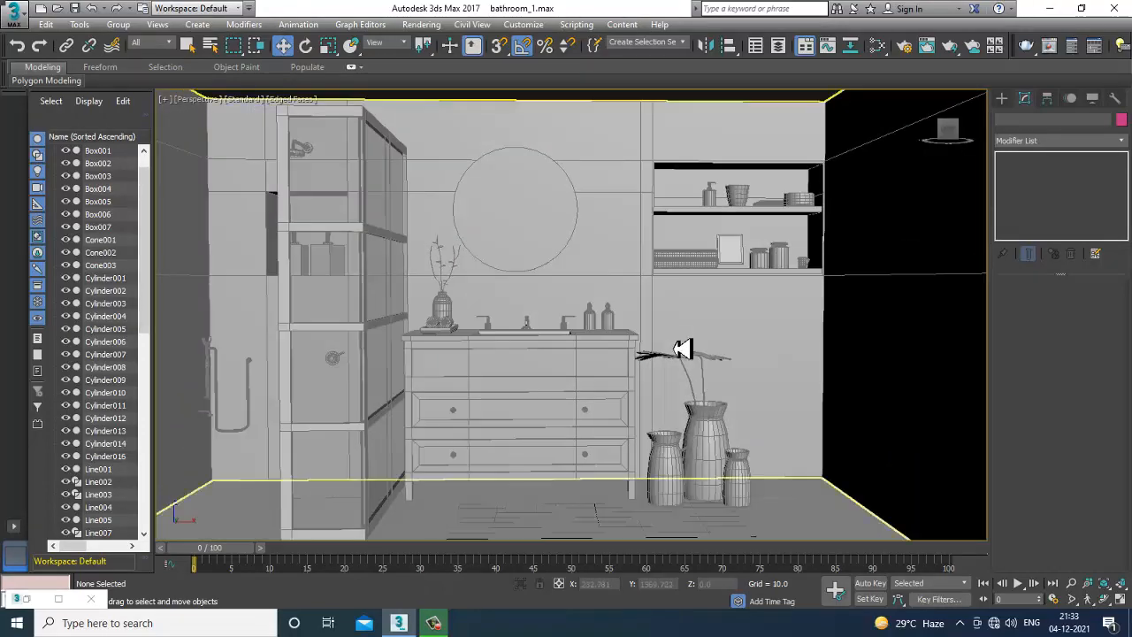
pyautogui.moveTo(685, 342)
pyautogui.keyDown('alt'); pyautogui.mouseDown(button='middle')
pyautogui.moveTo(685, 364)
pyautogui.moveTo(688, 351)
pyautogui.mouseUp(button='middle'); pyautogui.keyUp('alt')
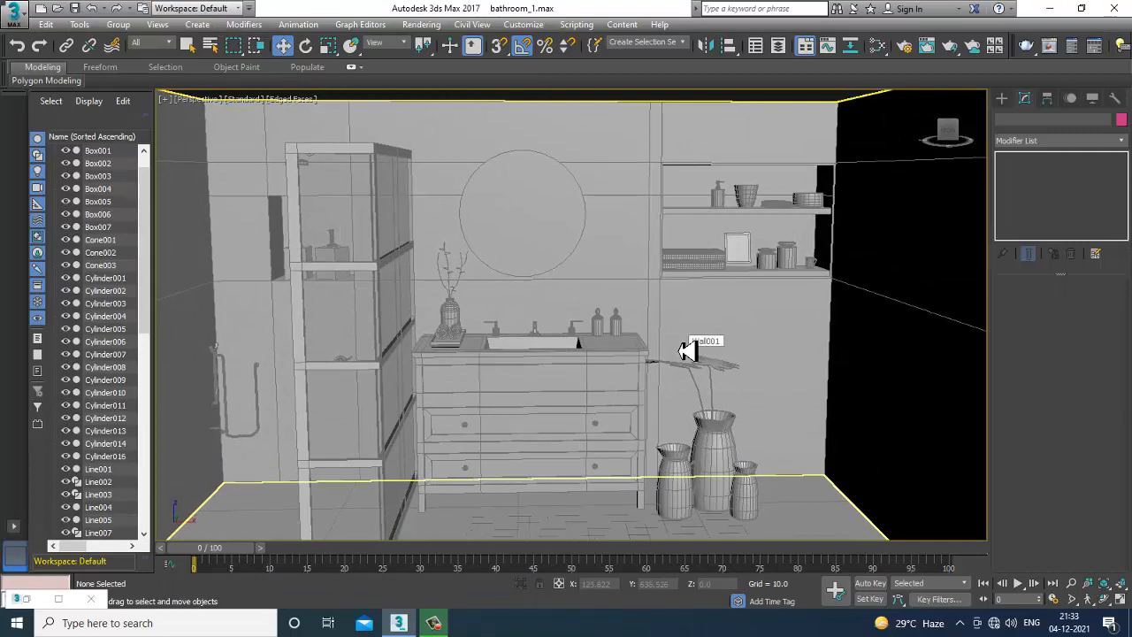